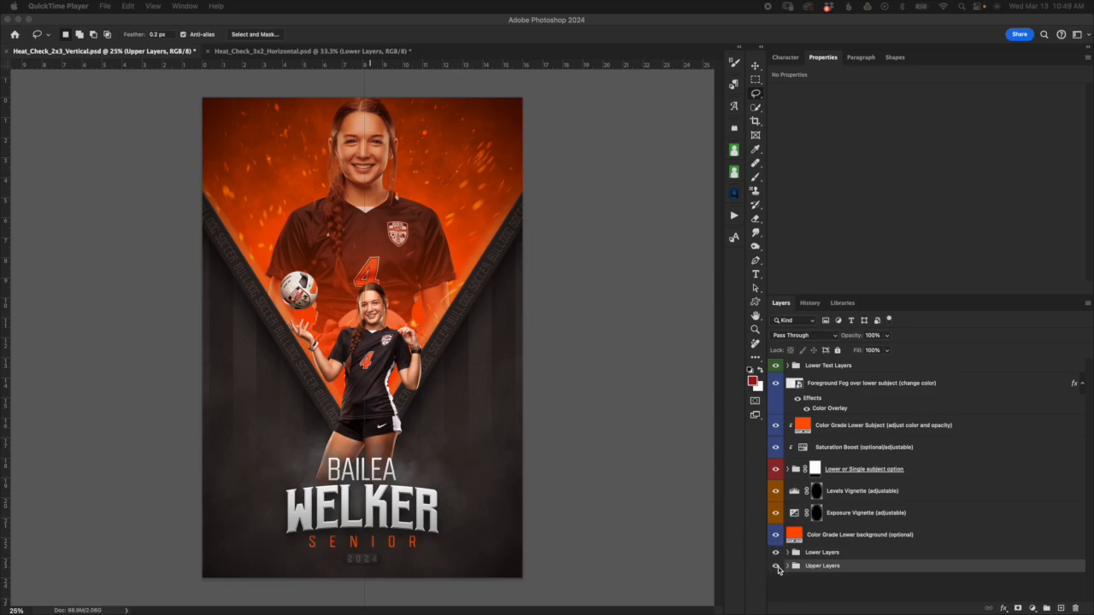
Toggle the visibility of the Upper Layers and Lower Layers groups to examine which part of the poster each one controls.
{"action": "left_click", "coordinate": [776, 572]}
{"action": "left_click", "coordinate": [776, 567]}
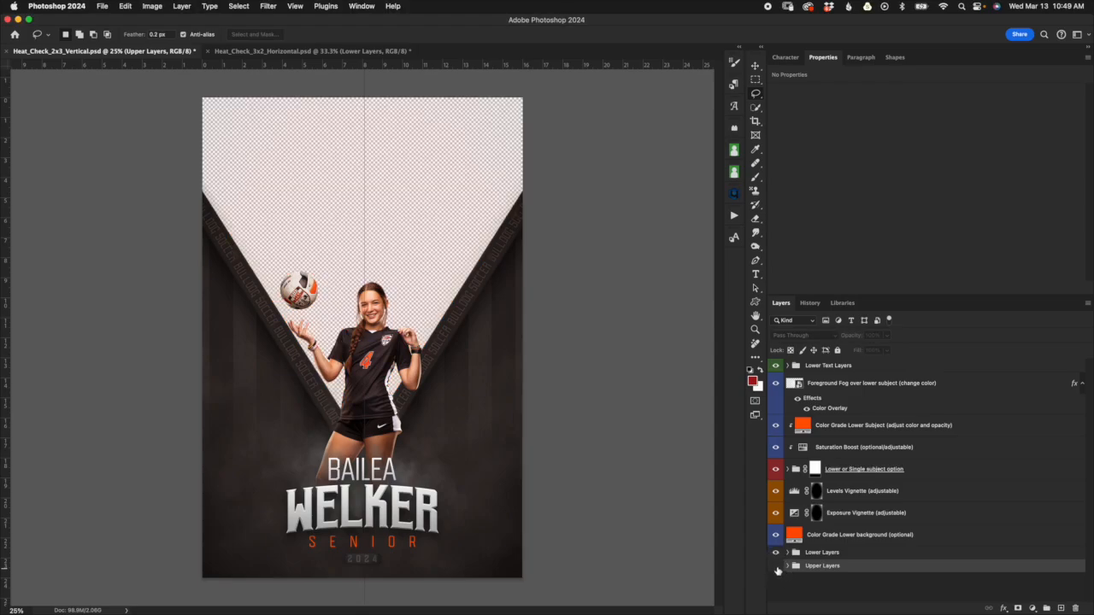
{"action": "left_click", "coordinate": [776, 566]}
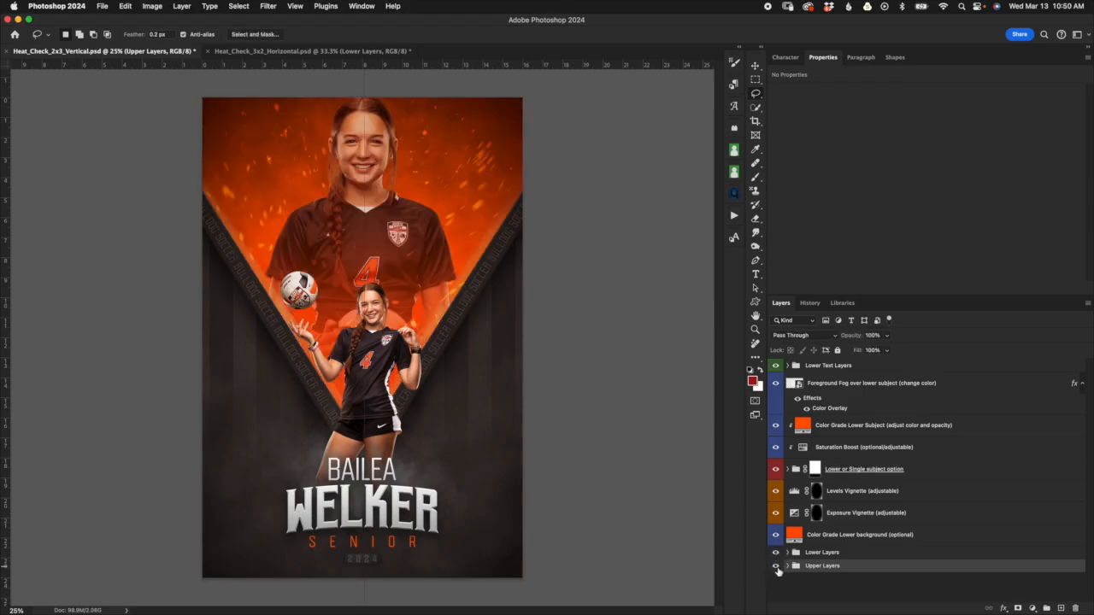
{"action": "left_click", "coordinate": [777, 567]}
{"action": "left_click", "coordinate": [777, 568]}
{"action": "left_click", "coordinate": [775, 554]}
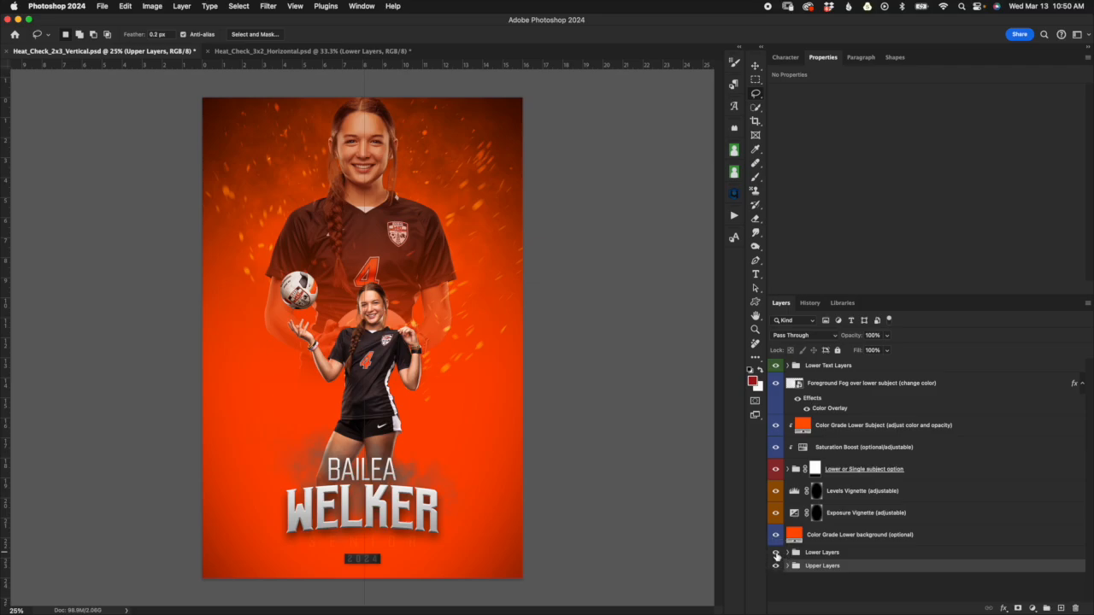
{"action": "left_click", "coordinate": [775, 553]}
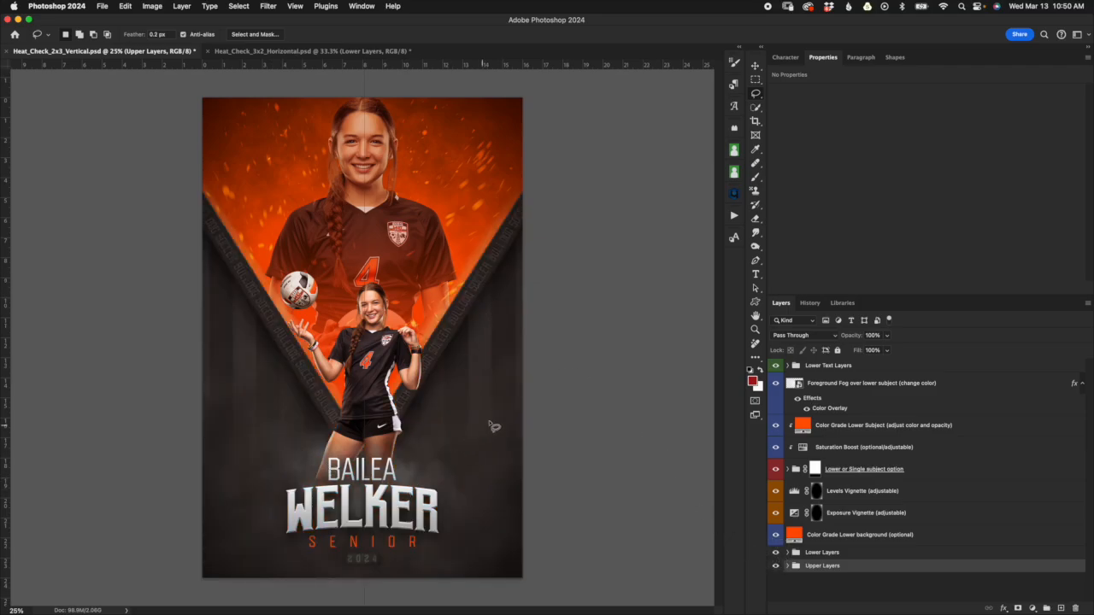
Examine the two vignette adjustment layers and briefly hide and show the Lower or Single subject option and Lower Text Layers groups.
{"action": "left_click", "coordinate": [855, 516]}
{"action": "left_click", "coordinate": [872, 491]}
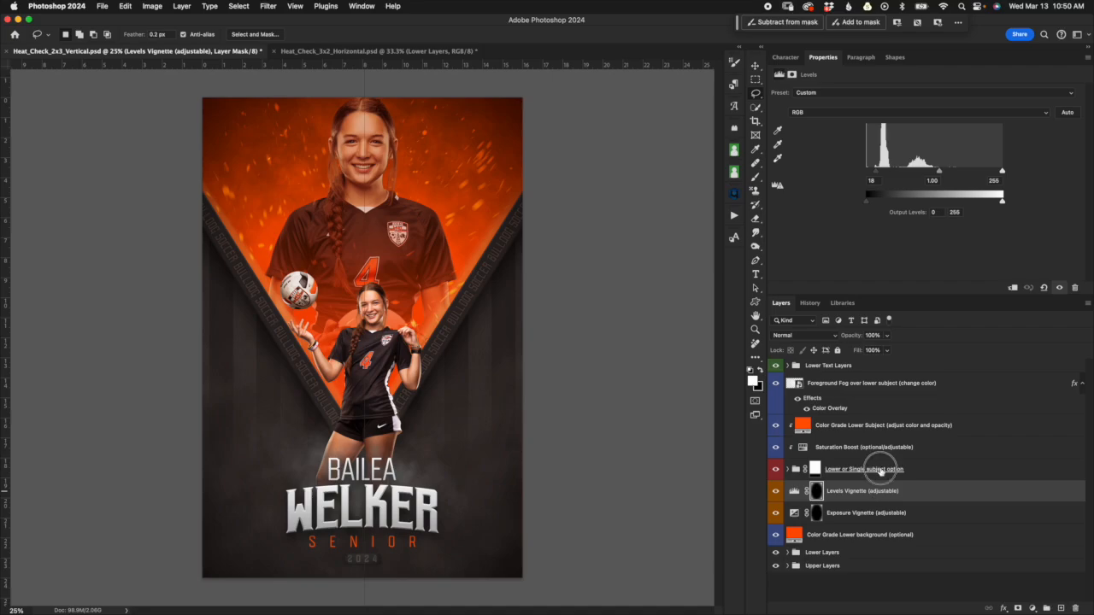
{"action": "left_click", "coordinate": [883, 472]}
{"action": "left_click", "coordinate": [776, 470]}
{"action": "left_click", "coordinate": [775, 470]}
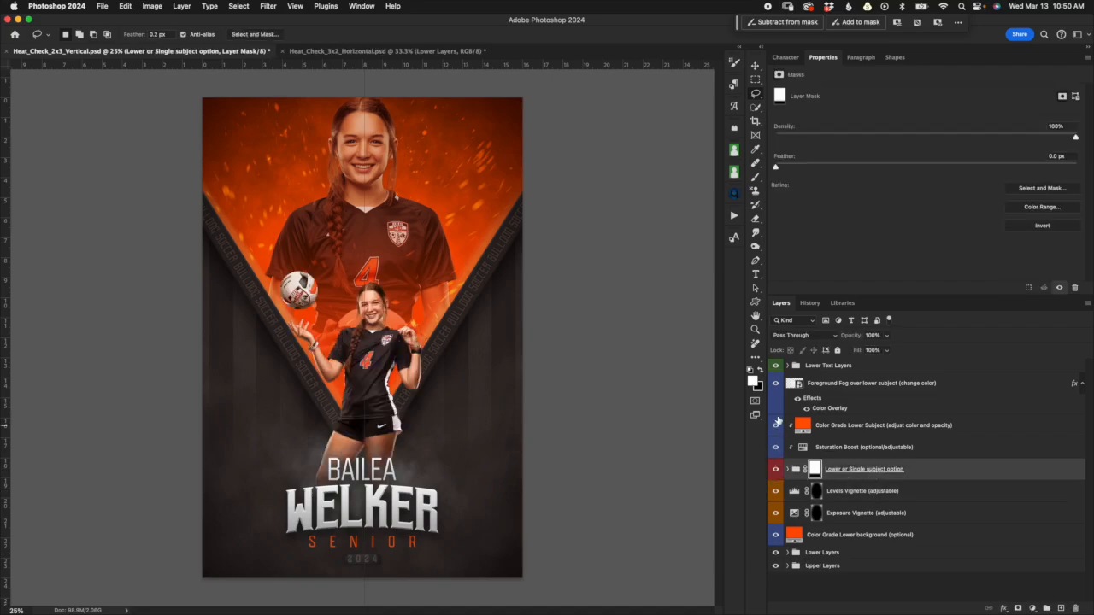
{"action": "left_click", "coordinate": [777, 366]}
{"action": "left_click", "coordinate": [776, 366]}
Expand the Upper Layers group and select its Change Upper Background Color fill layer.
{"action": "left_click", "coordinate": [788, 566]}
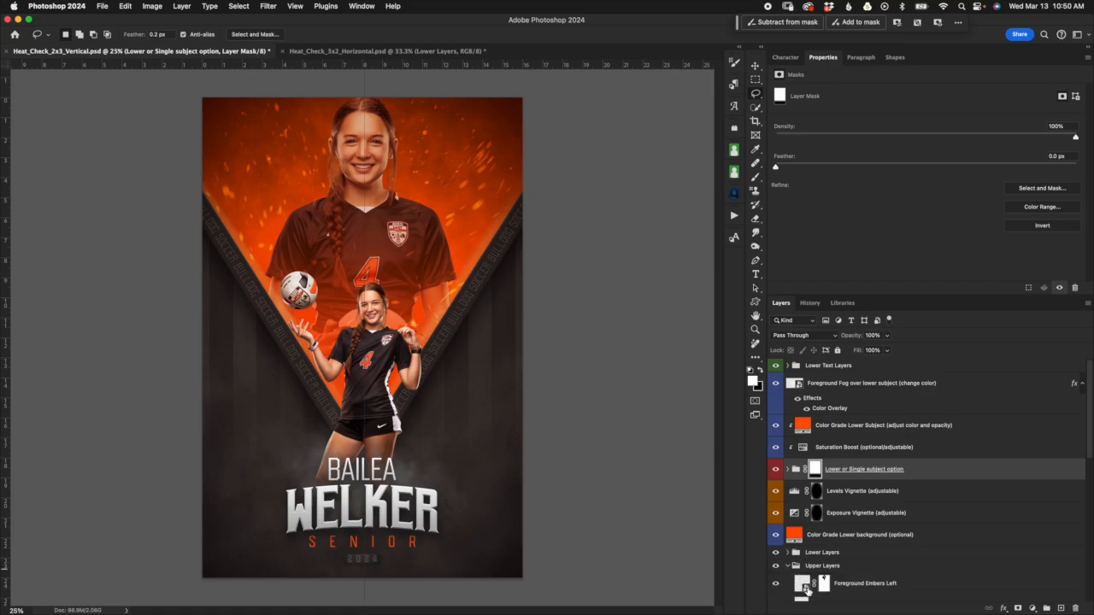
{"action": "left_click", "coordinate": [776, 566]}
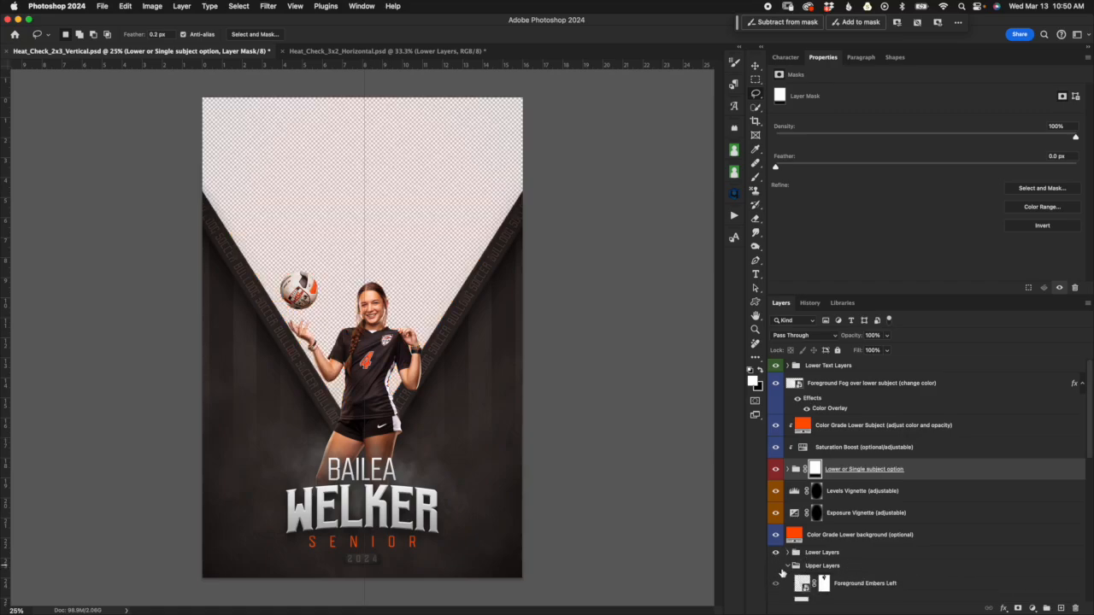
{"action": "left_click", "coordinate": [776, 566]}
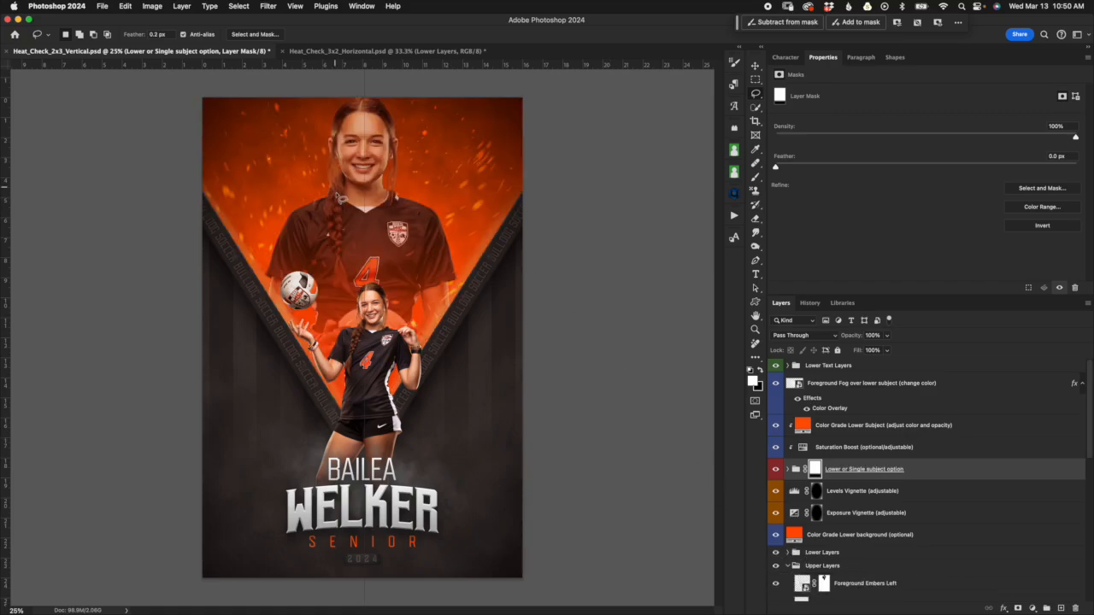
{"action": "scroll", "coordinate": [839, 558], "scroll_direction": "down", "scroll_amount": 10}
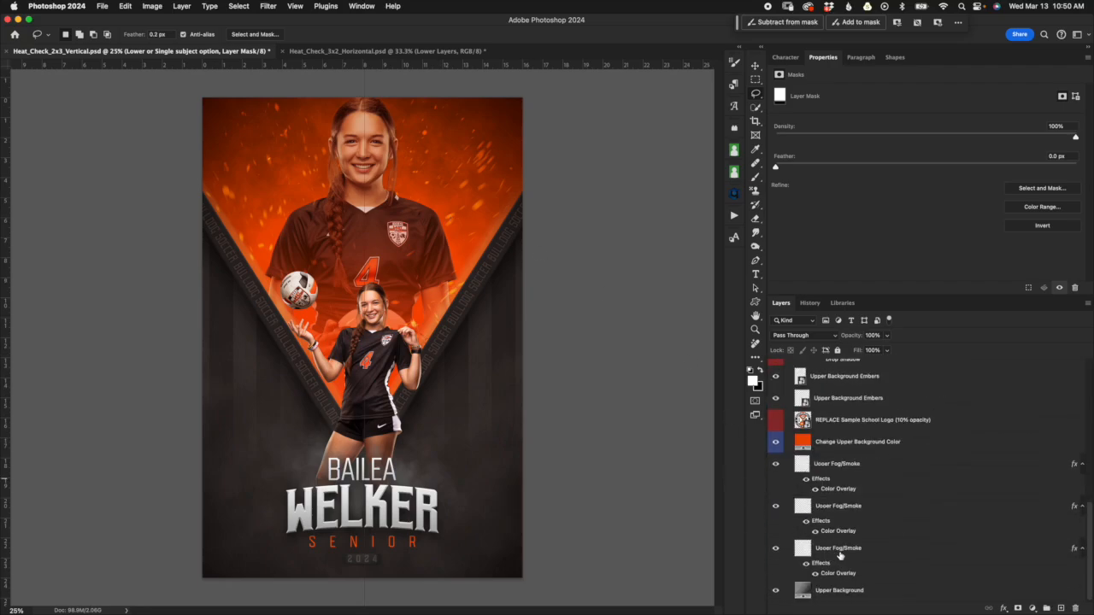
{"action": "left_click", "coordinate": [904, 591]}
{"action": "left_click", "coordinate": [917, 451]}
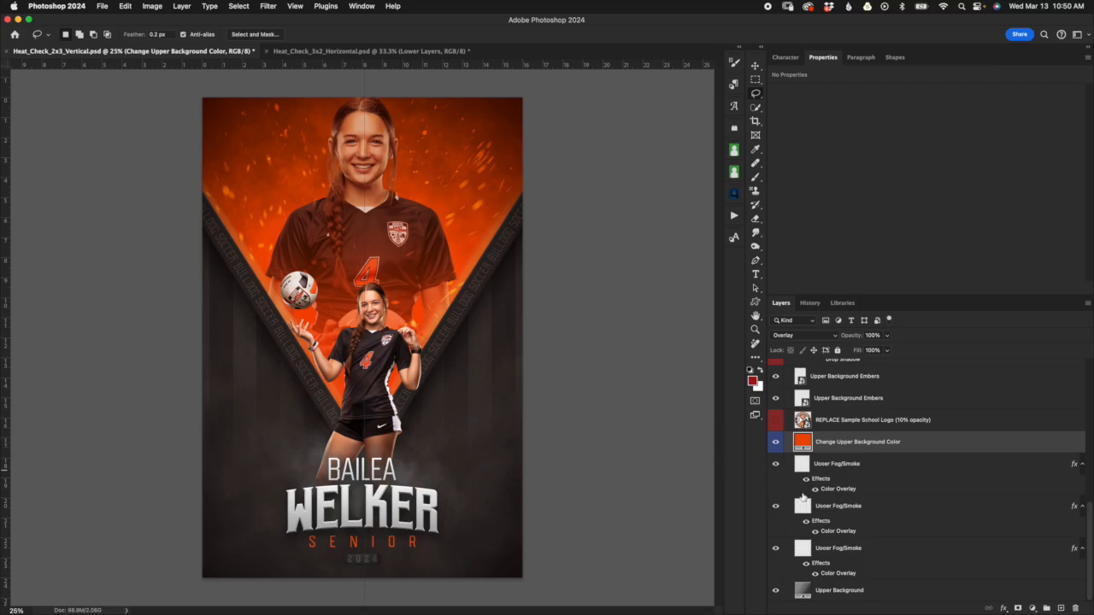
{"action": "double_click", "coordinate": [809, 443]}
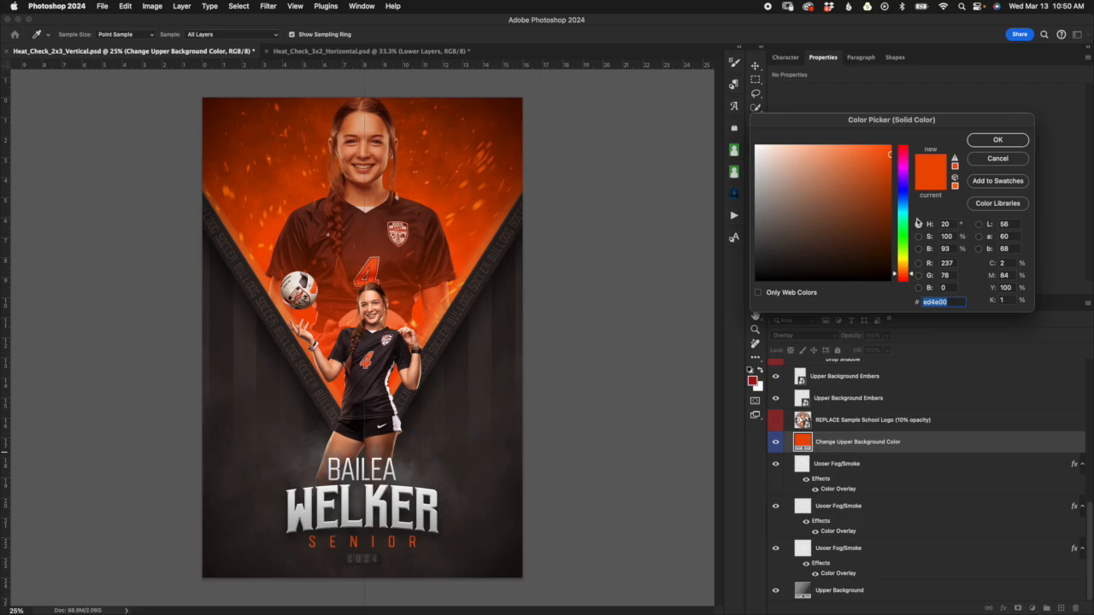
{"action": "left_click_drag", "start_coordinate": [908, 274], "coordinate": [909, 202]}
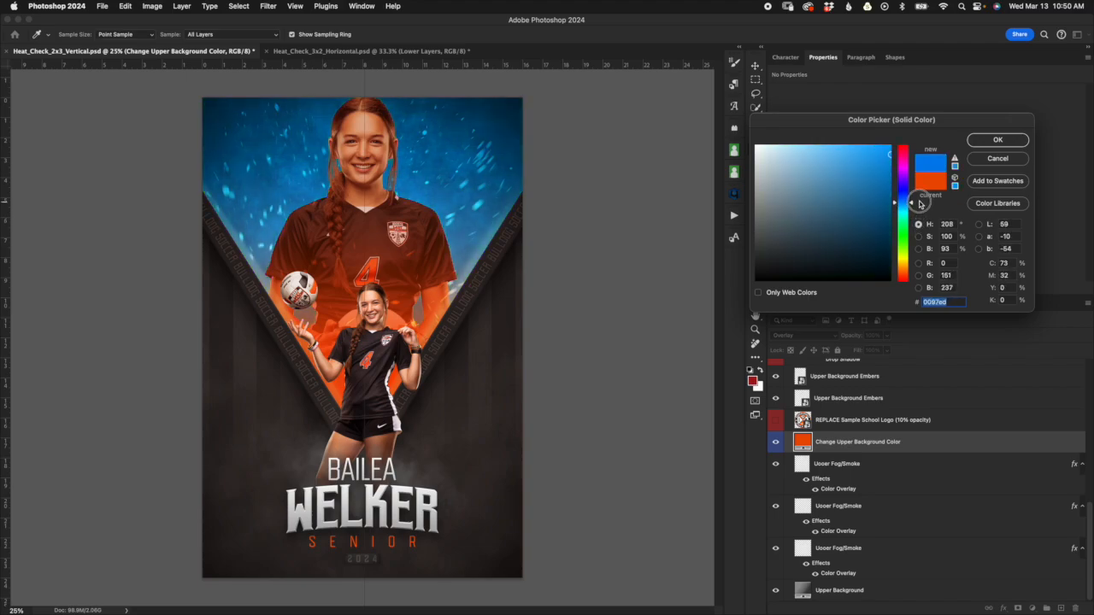
{"action": "left_click", "coordinate": [863, 159]}
{"action": "left_click", "coordinate": [838, 188]}
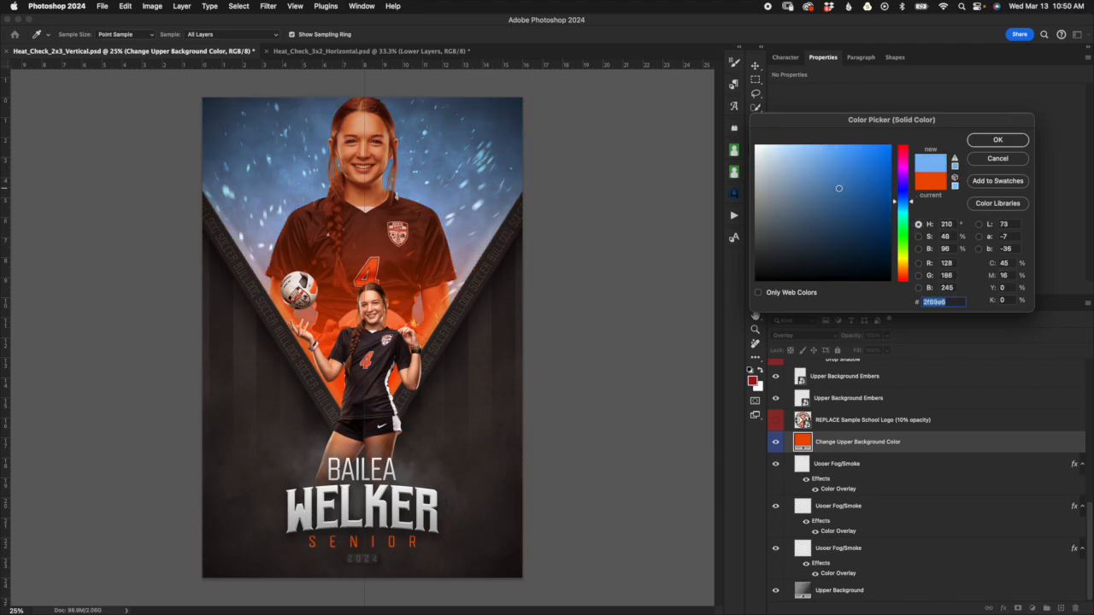
{"action": "mouse_move", "coordinate": [838, 188]}
{"action": "left_mouse_down"}
{"action": "mouse_move", "coordinate": [869, 232]}
{"action": "mouse_move", "coordinate": [828, 223]}
{"action": "left_mouse_up"}
{"action": "left_click", "coordinate": [1008, 163]}
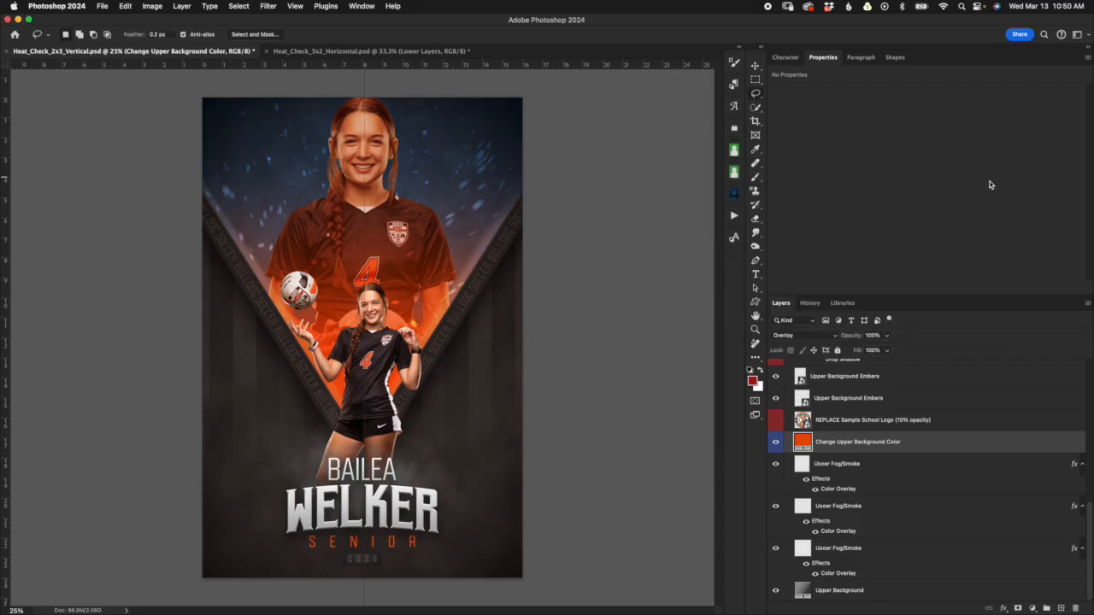
Toggle the visibility of each of the three Uooer Fog/Smoke layers to examine their effect above the Upper Background layer.
{"action": "left_click", "coordinate": [898, 590]}
{"action": "left_click", "coordinate": [887, 465]}
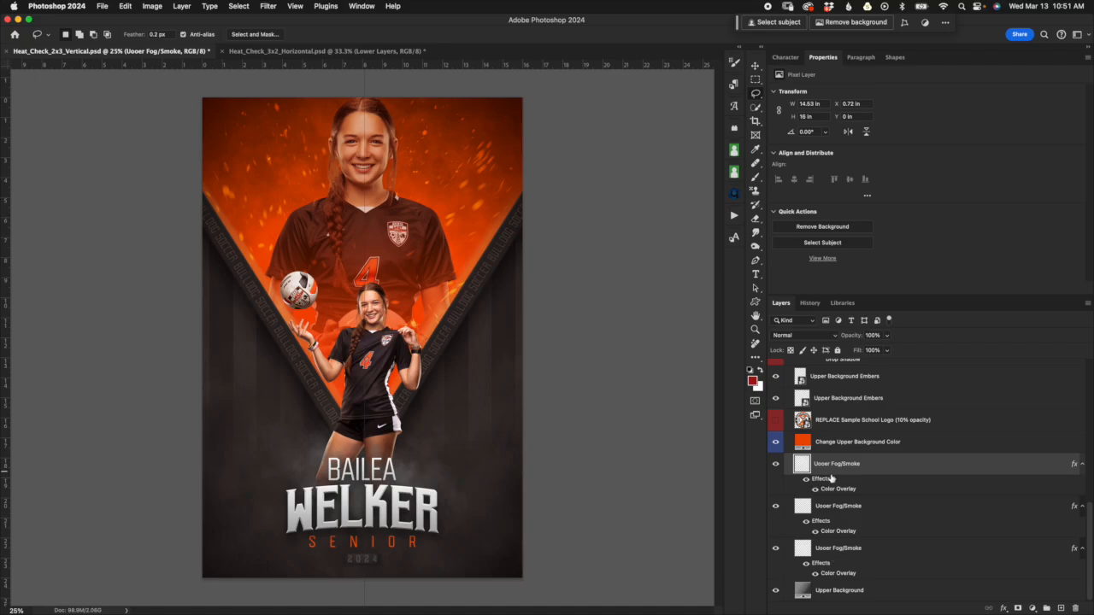
{"action": "left_click", "coordinate": [776, 464]}
{"action": "left_click", "coordinate": [776, 464]}
{"action": "left_click", "coordinate": [777, 506]}
{"action": "left_click", "coordinate": [776, 507]}
{"action": "left_click", "coordinate": [776, 548]}
{"action": "left_click", "coordinate": [776, 548]}
{"action": "left_click", "coordinate": [862, 596]}
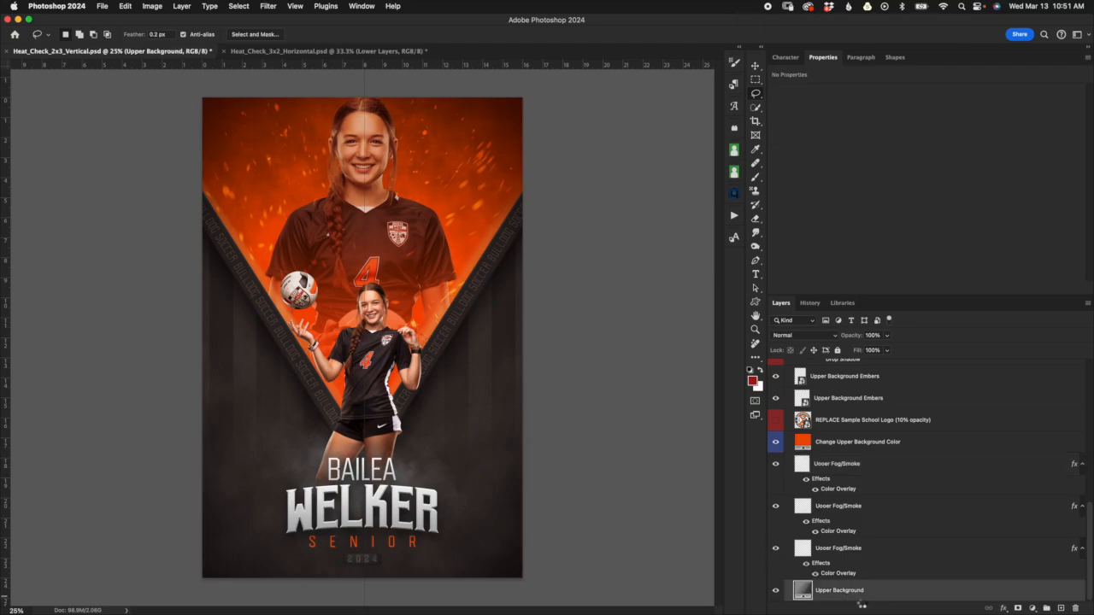
Recolor the Change Upper Background Color fill layer to a medium blue with hue 226°.
{"action": "double_click", "coordinate": [802, 443]}
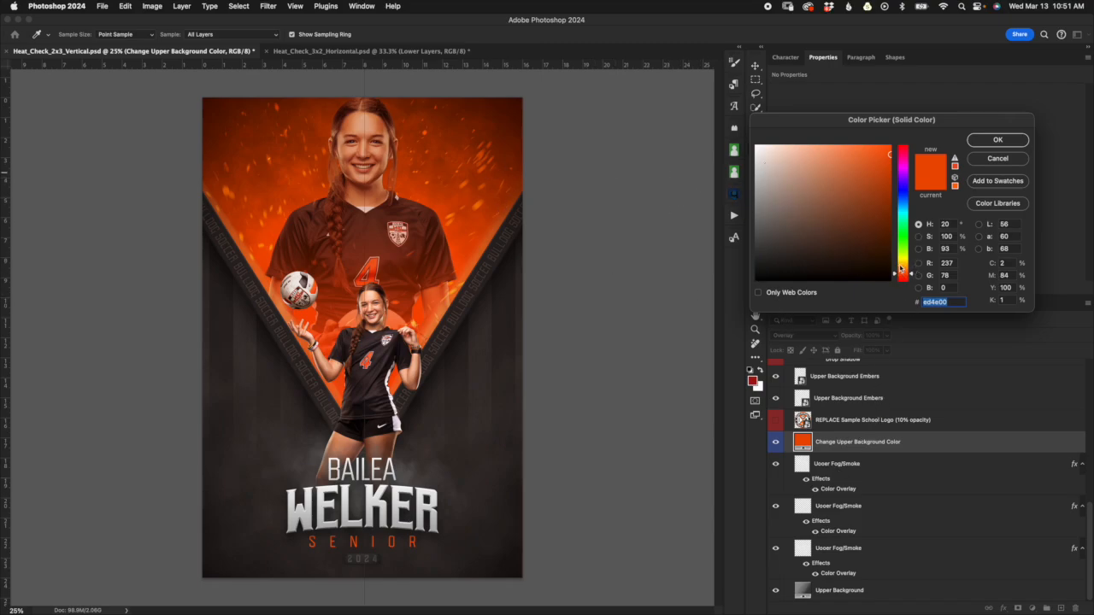
{"action": "left_click_drag", "start_coordinate": [909, 266], "coordinate": [905, 210]}
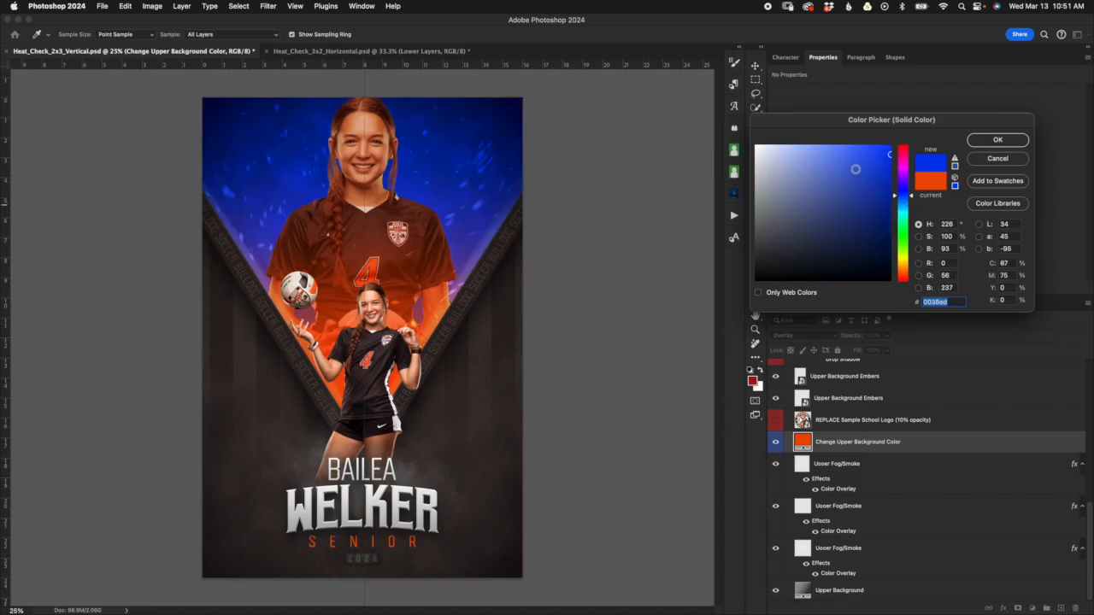
{"action": "left_click", "coordinate": [848, 177]}
{"action": "left_click", "coordinate": [870, 186]}
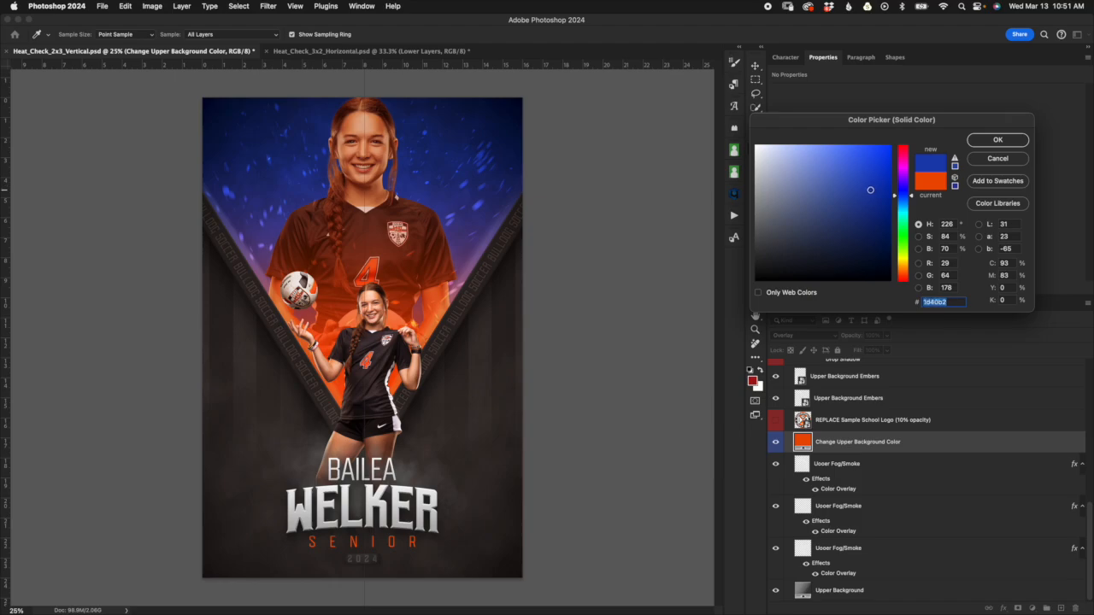
{"action": "left_click", "coordinate": [861, 180]}
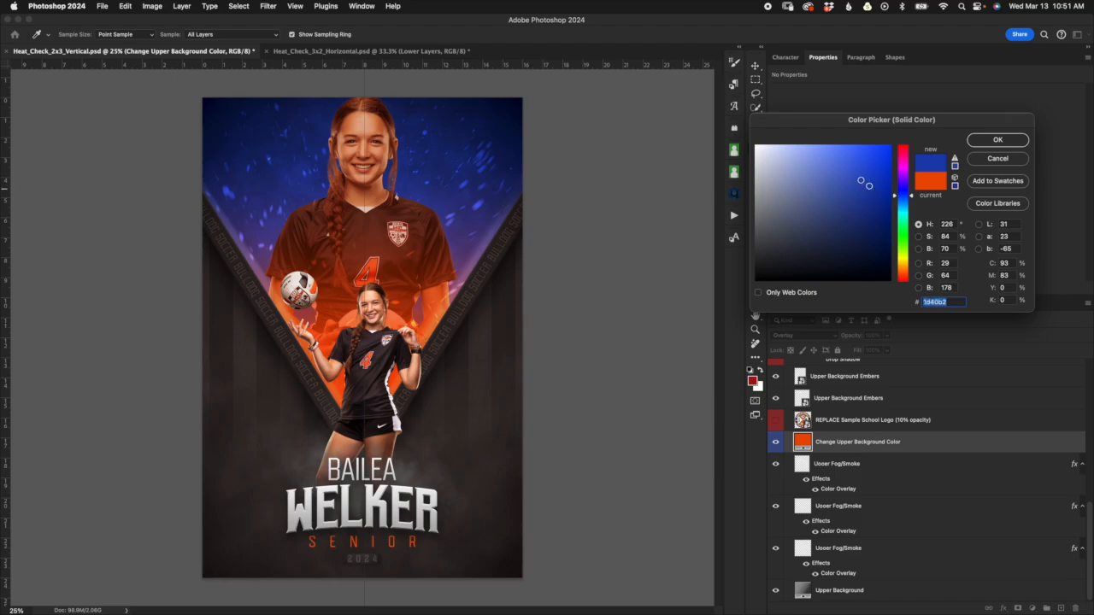
{"action": "left_click", "coordinate": [998, 140]}
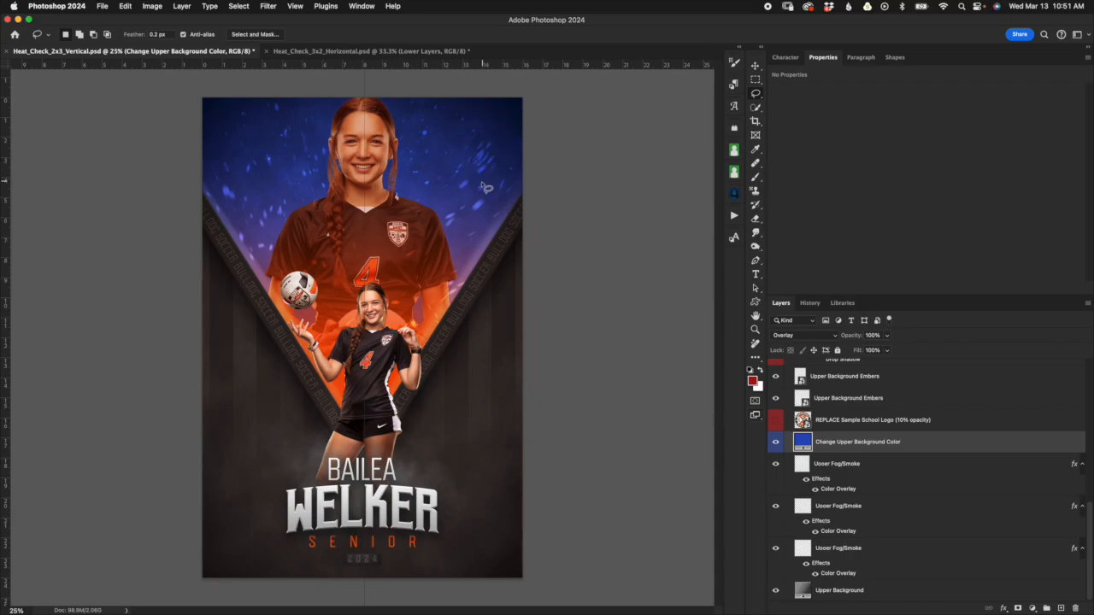
Compare the upper background with and without its color fill, and leave the Change Upper Background Color layer hidden.
{"action": "left_click", "coordinate": [859, 592]}
{"action": "left_click", "coordinate": [883, 466]}
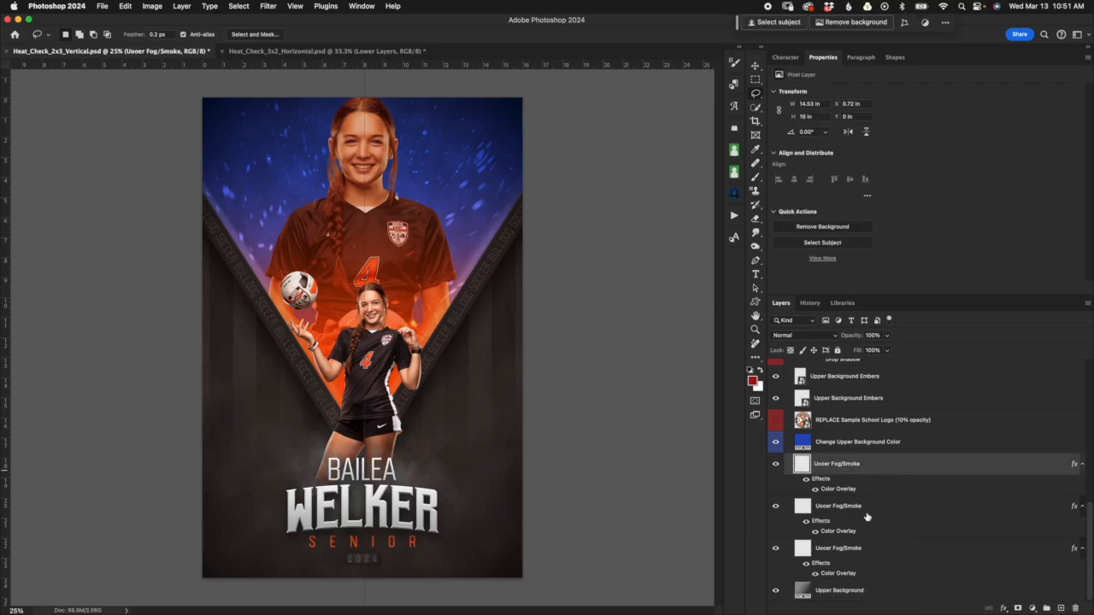
{"action": "left_click", "coordinate": [857, 447]}
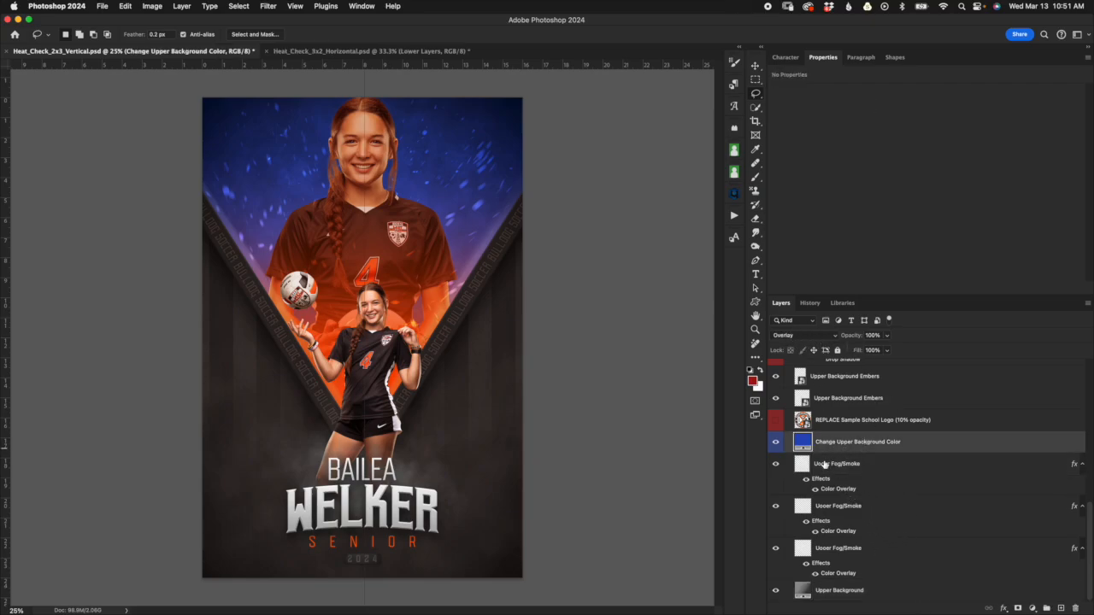
{"action": "left_click", "coordinate": [907, 475]}
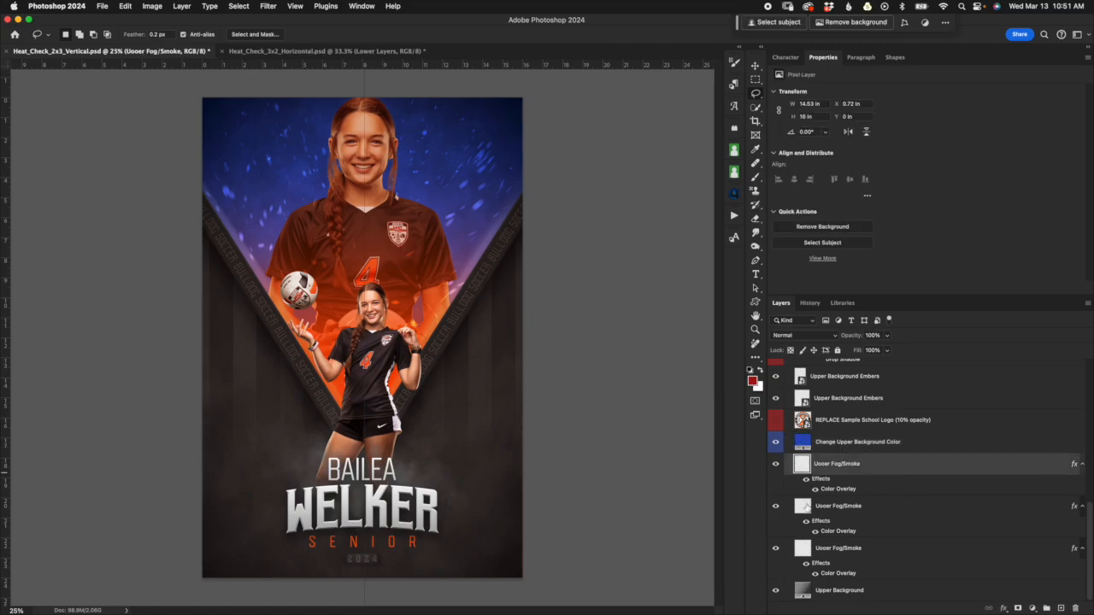
{"action": "left_click", "coordinate": [776, 446]}
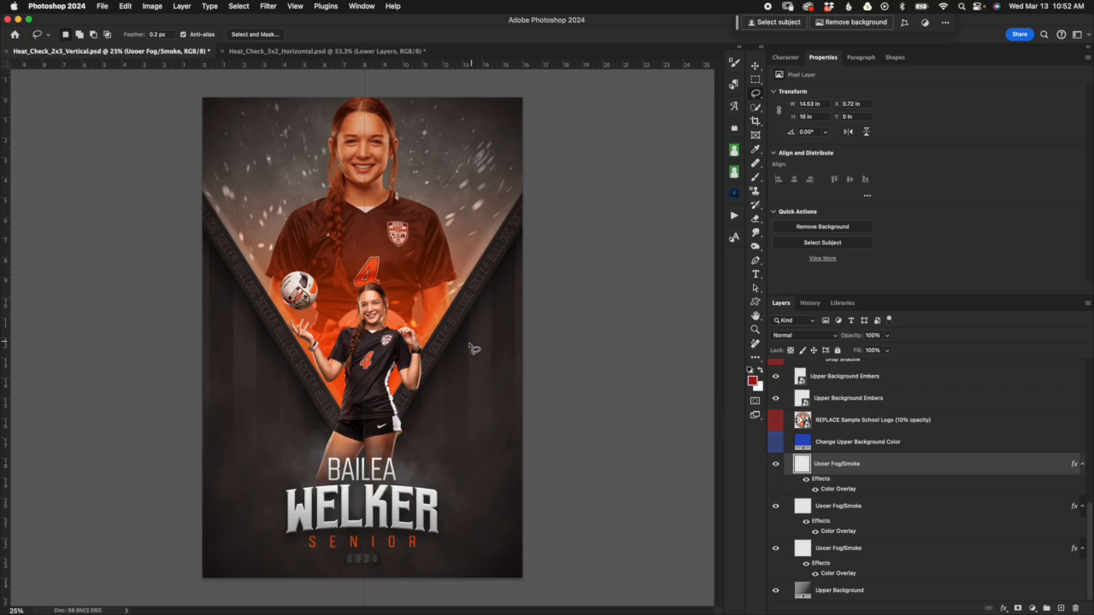
{"action": "left_click", "coordinate": [777, 443]}
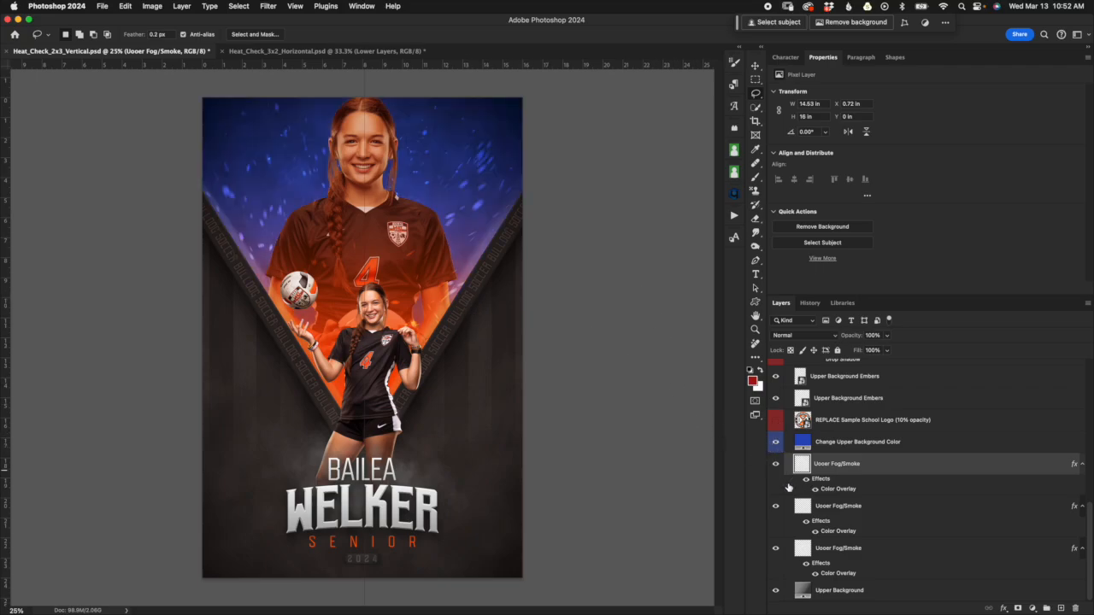
{"action": "left_click", "coordinate": [777, 442]}
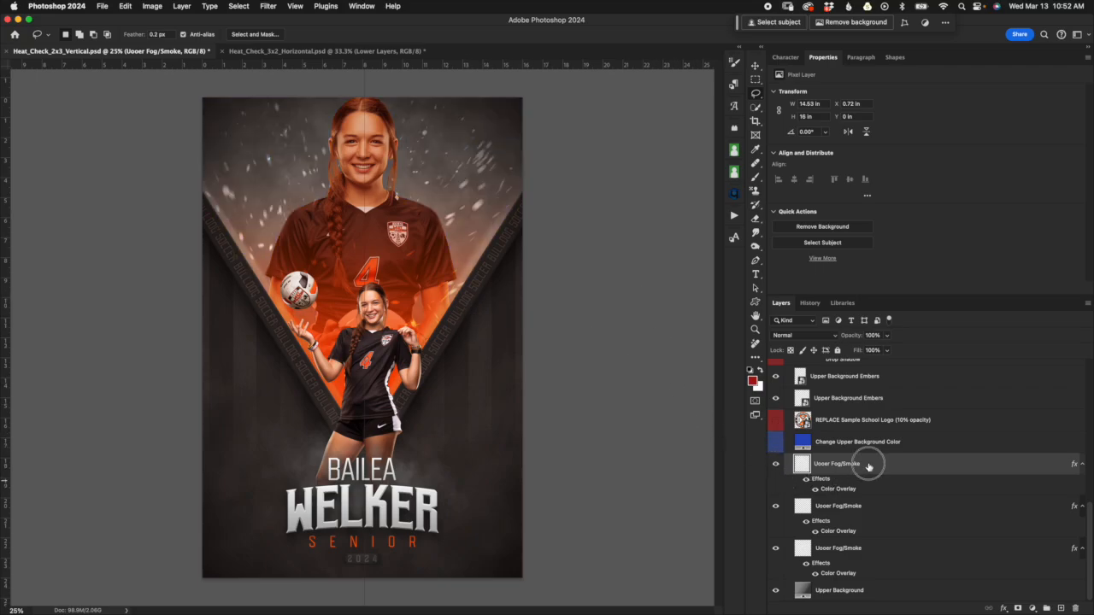
Try lighter grays up to #edeaea as the color overlay on the topmost Uooer Fog/Smoke layer.
{"action": "double_click", "coordinate": [841, 491]}
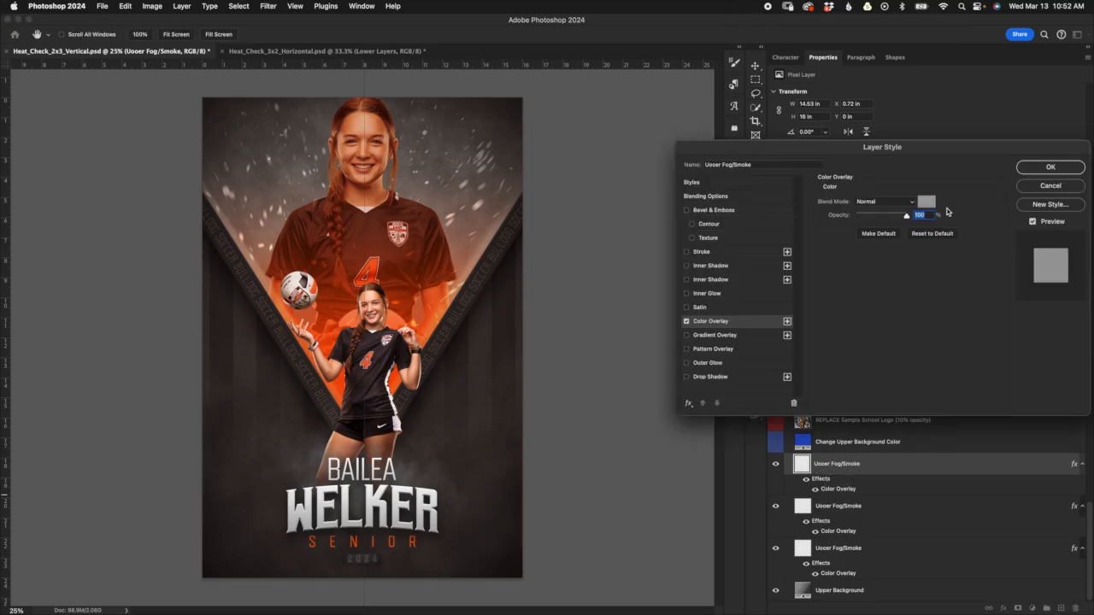
{"action": "left_click", "coordinate": [923, 211]}
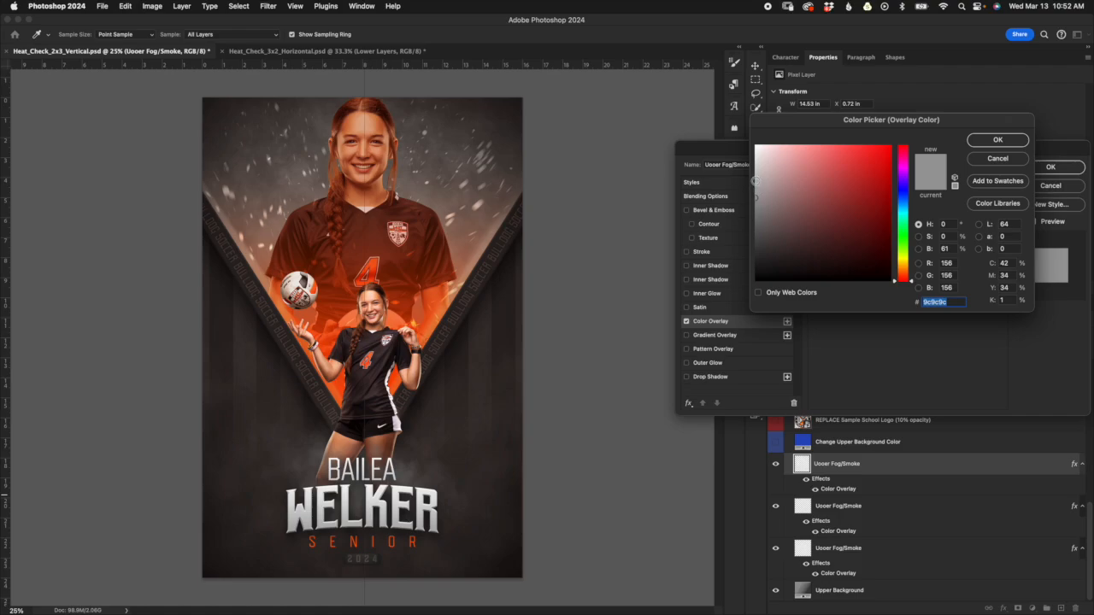
{"action": "left_click", "coordinate": [756, 180]}
{"action": "left_click", "coordinate": [757, 168]}
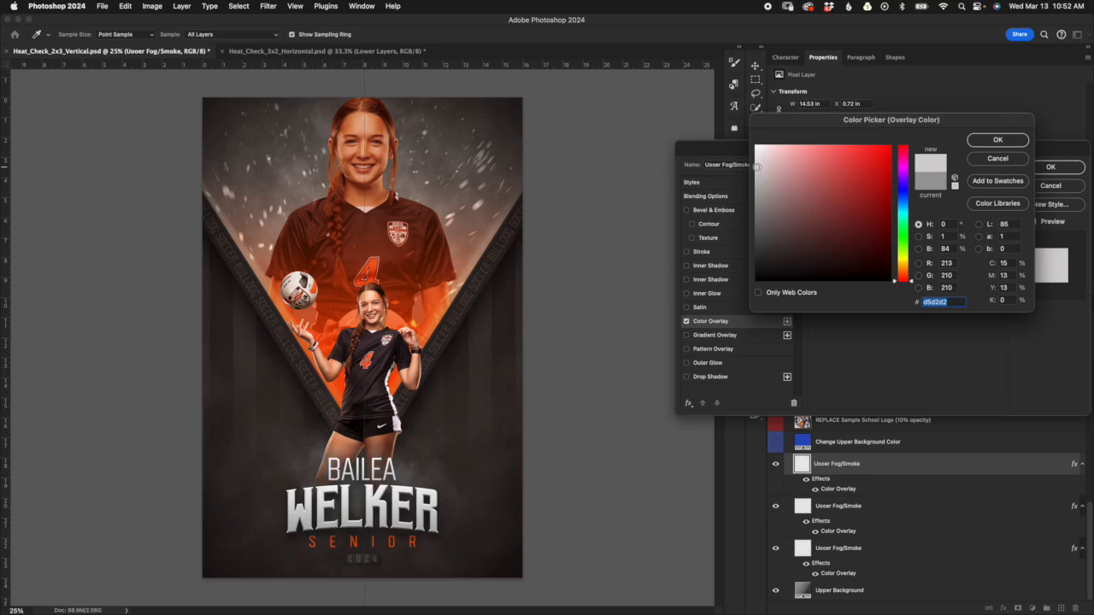
{"action": "left_click", "coordinate": [755, 156]}
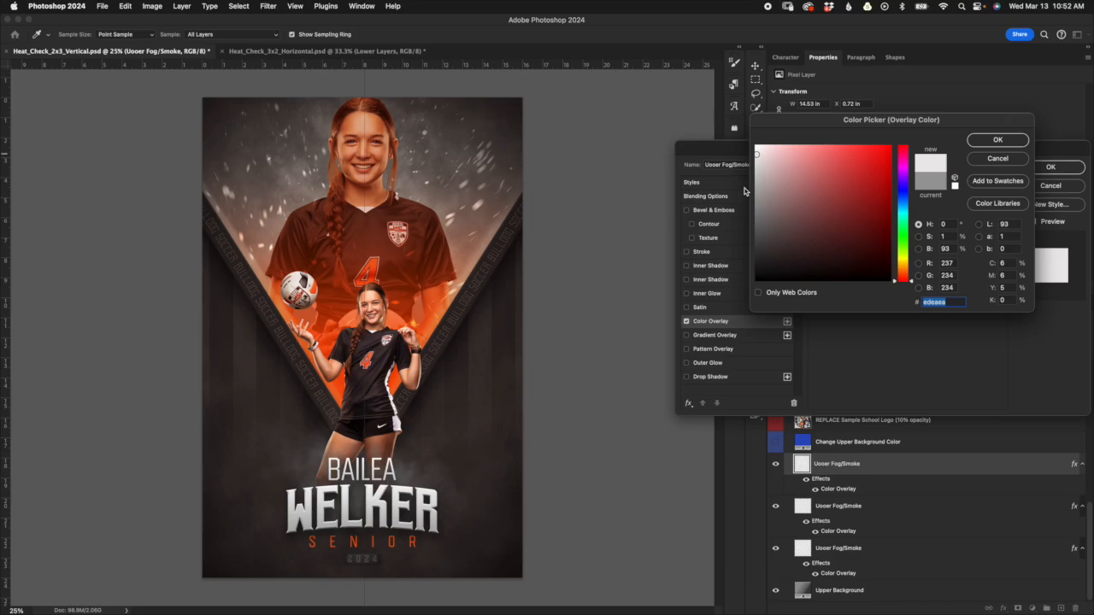
Try darker grays and a red, #bf3434, for the topmost fog layer's color overlay, and discard the style changes.
{"action": "left_click", "coordinate": [757, 209]}
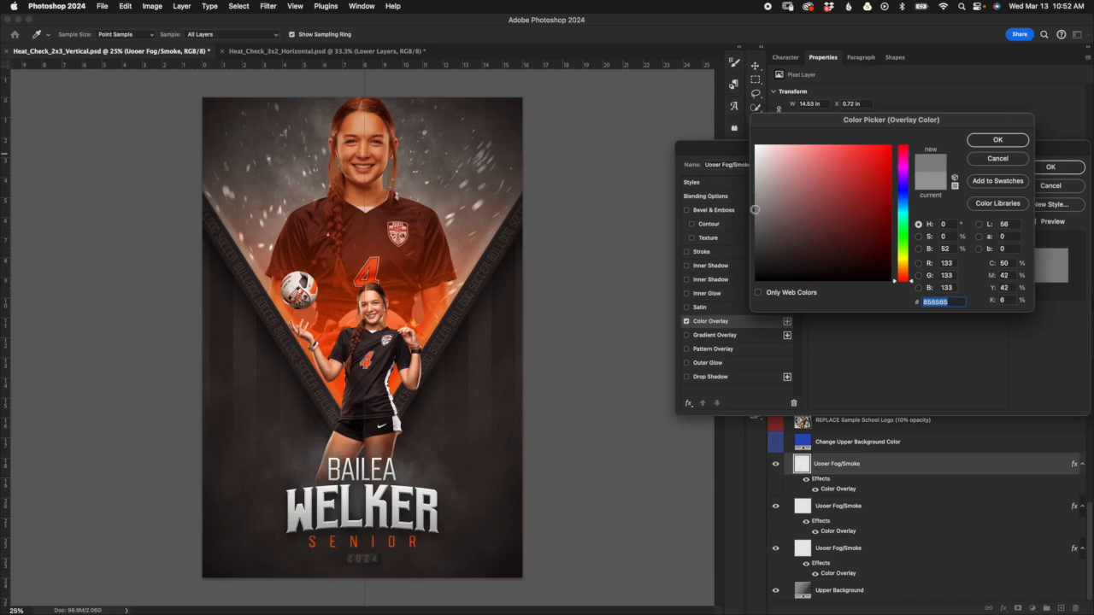
{"action": "left_click", "coordinate": [758, 224]}
{"action": "left_click", "coordinate": [758, 216]}
{"action": "left_click", "coordinate": [757, 235]}
{"action": "left_click_drag", "start_coordinate": [758, 238], "coordinate": [758, 190]}
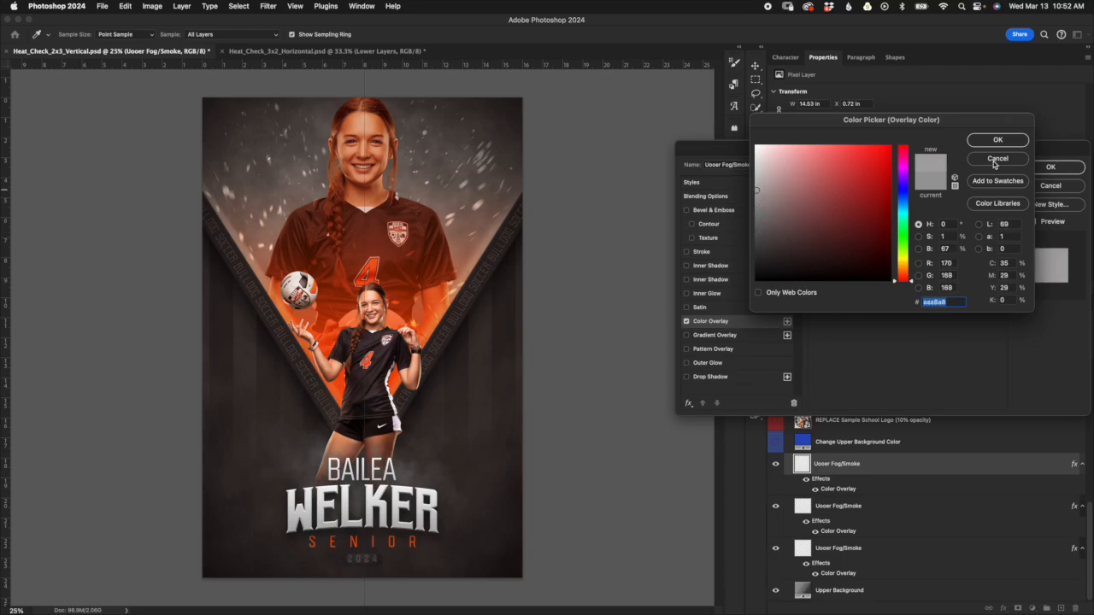
{"action": "left_click", "coordinate": [855, 180]}
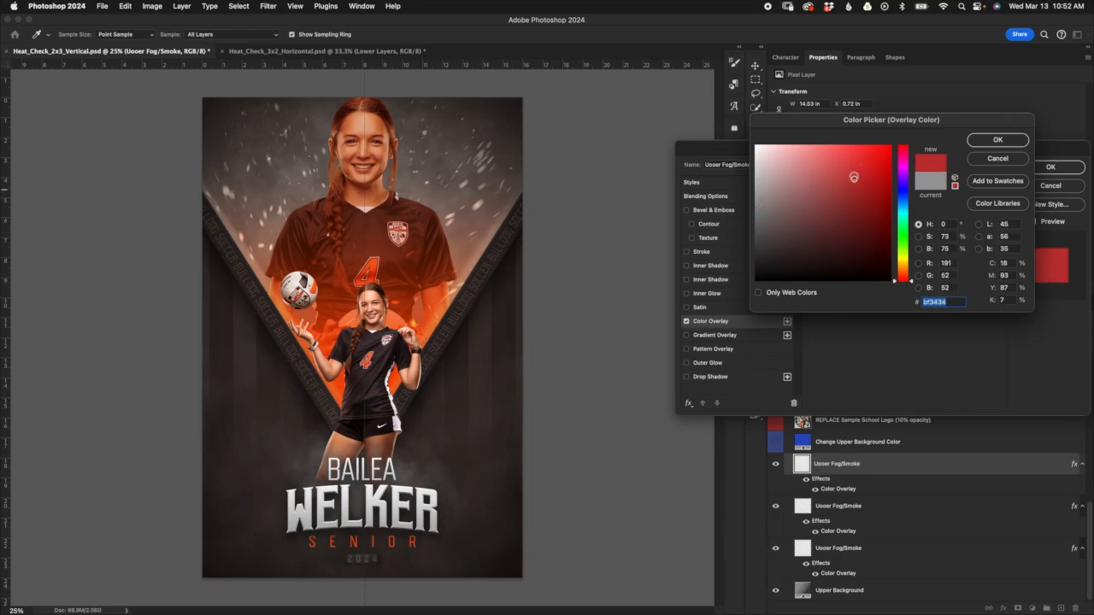
{"action": "left_click", "coordinate": [998, 159]}
{"action": "left_click", "coordinate": [1050, 187]}
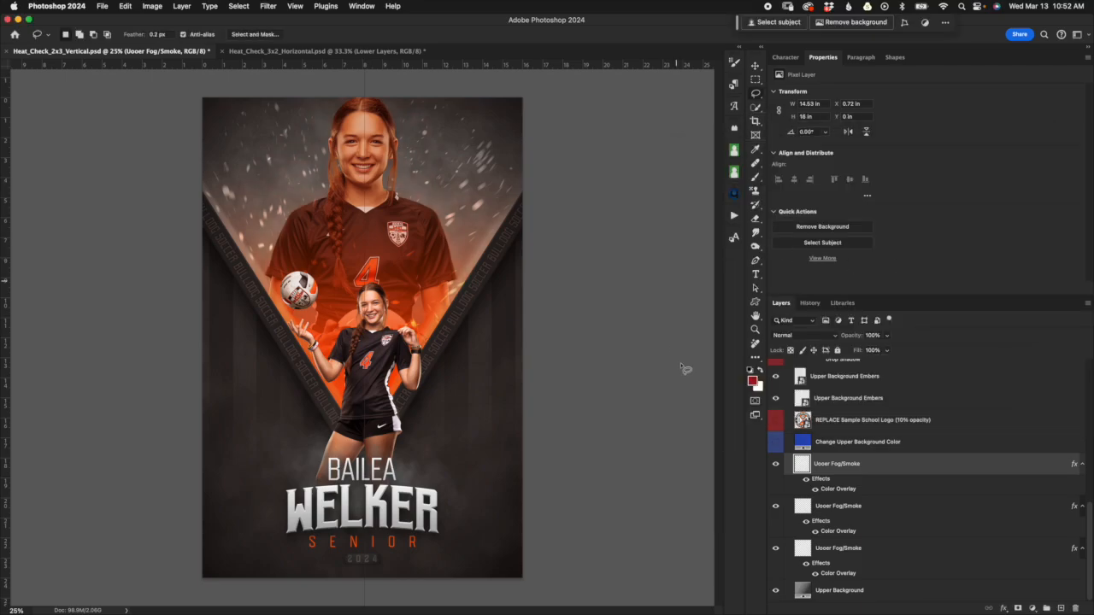
Go through the Change Upper Background Color layer, the three Uooer Fog/Smoke layers and the Upper Background layer in turn.
{"action": "left_click", "coordinate": [857, 441]}
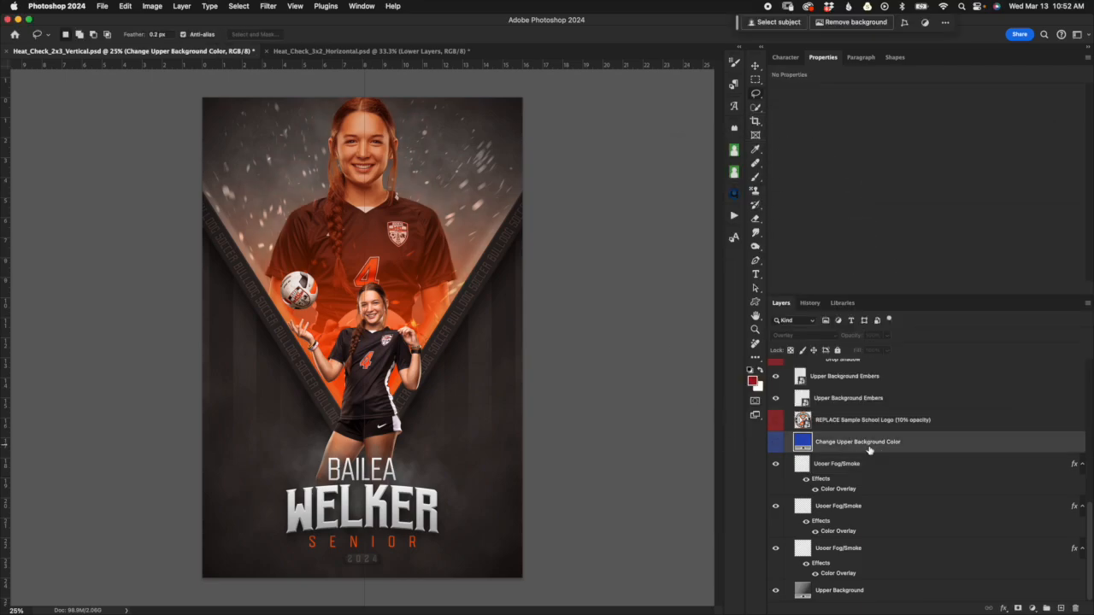
{"action": "left_click", "coordinate": [776, 443]}
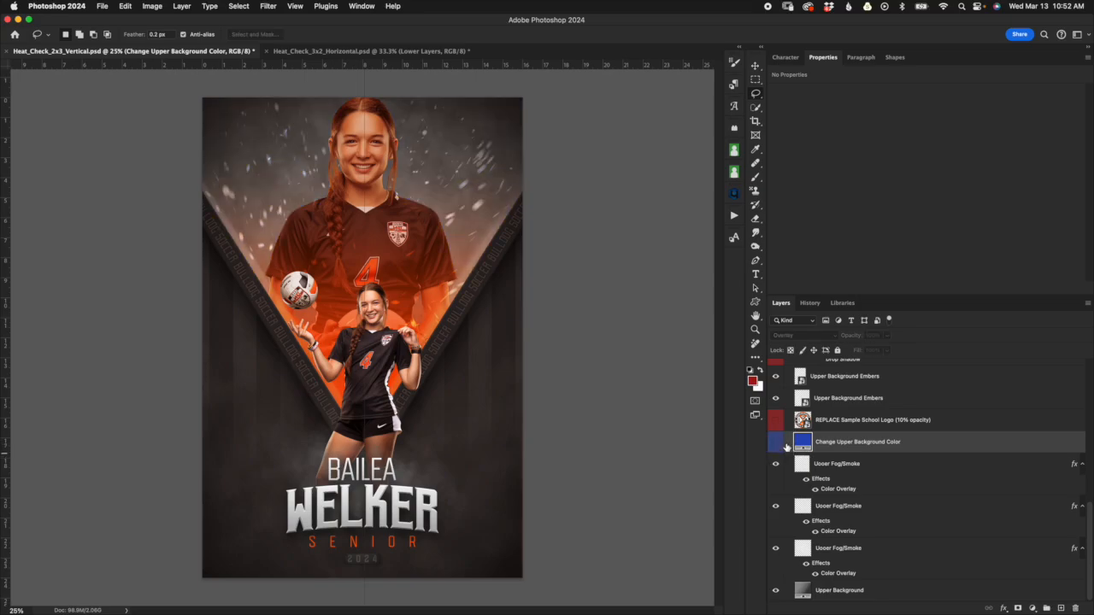
{"action": "left_click", "coordinate": [830, 466]}
{"action": "left_click", "coordinate": [834, 507]}
{"action": "left_click", "coordinate": [838, 549]}
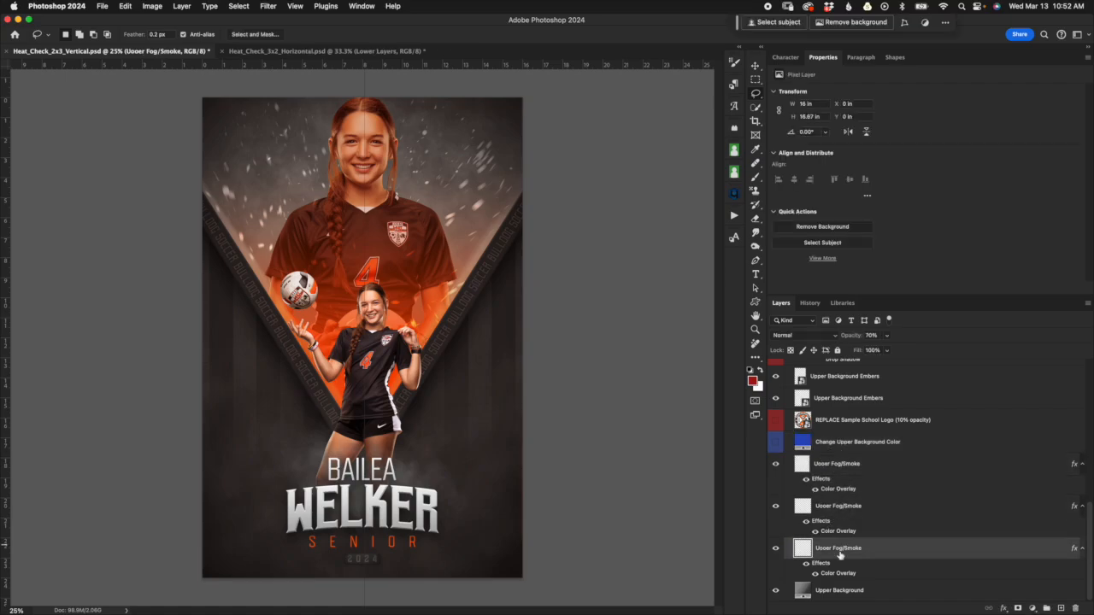
{"action": "left_click", "coordinate": [841, 589]}
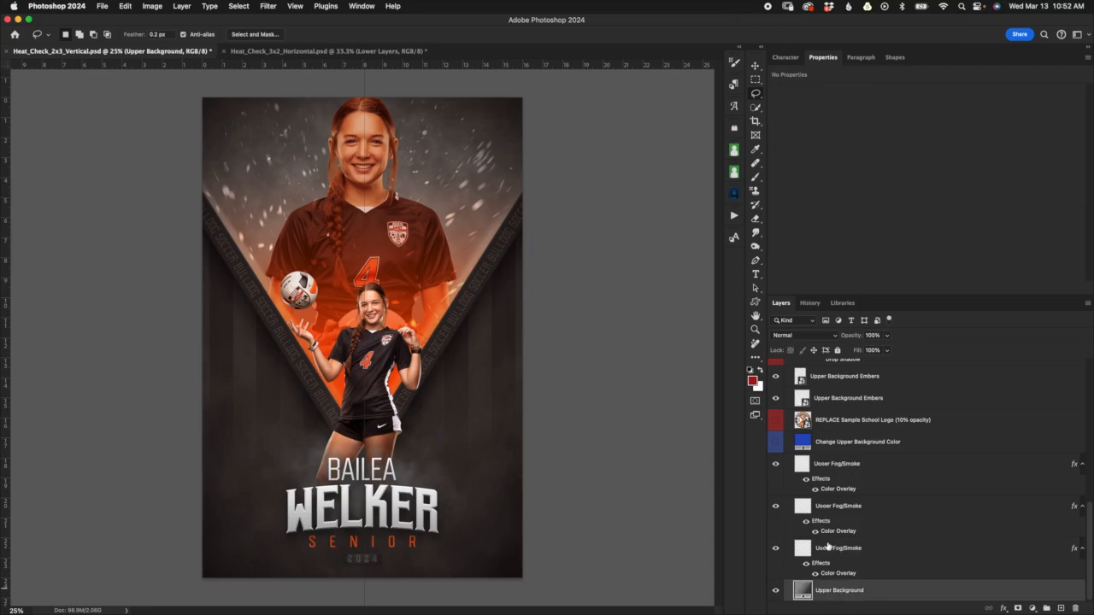
Try darkening the end color stop of the Upper Background layer's gradient fill to #1e1e1e.
{"action": "double_click", "coordinate": [804, 592]}
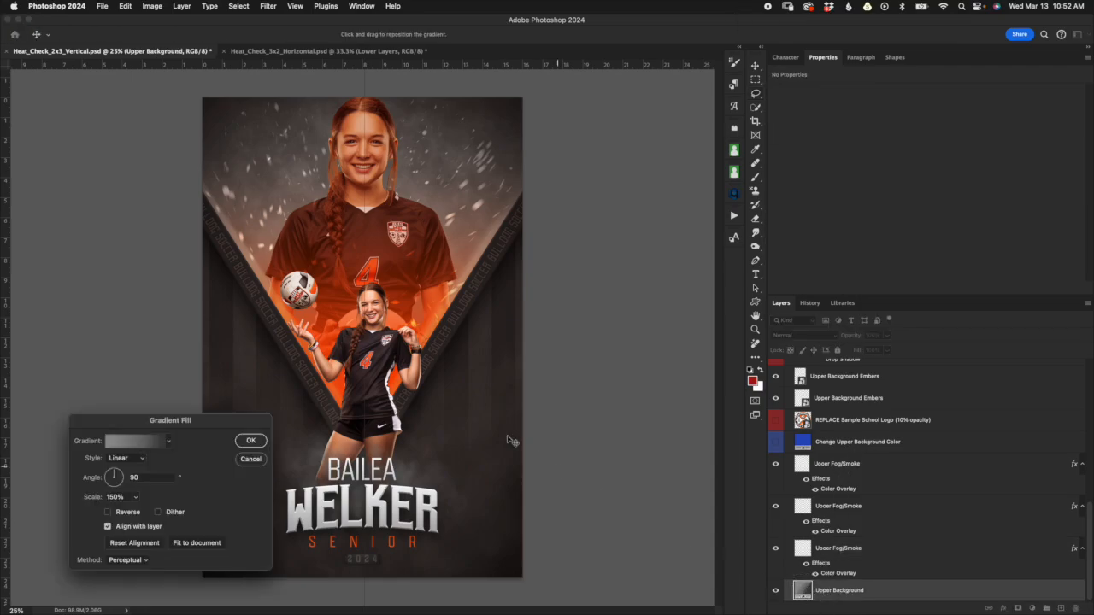
{"action": "left_click_drag", "start_coordinate": [193, 418], "coordinate": [661, 366]}
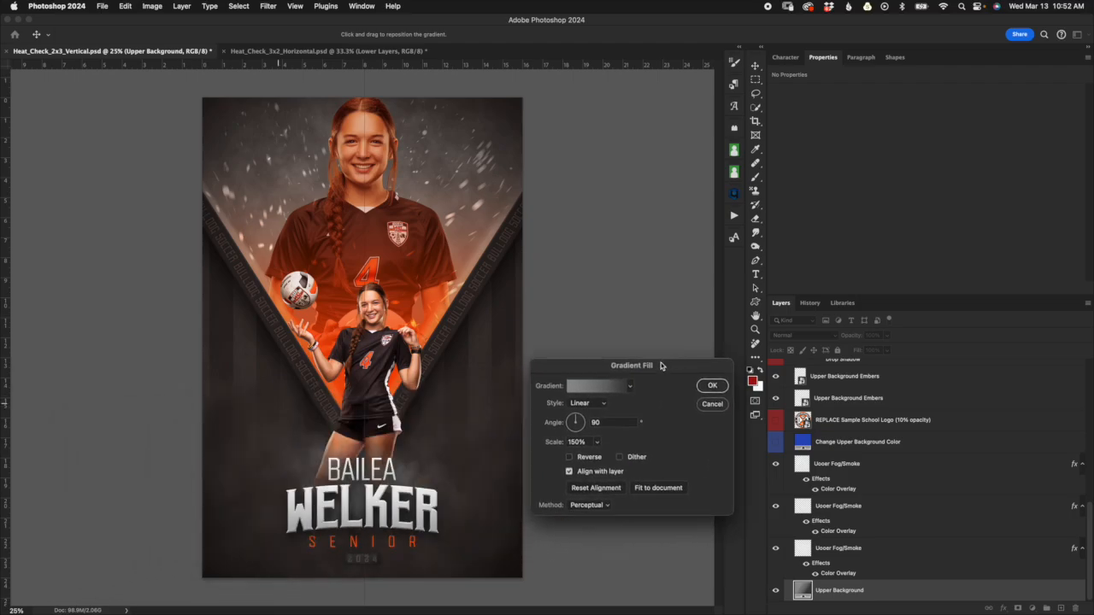
{"action": "left_click", "coordinate": [615, 393]}
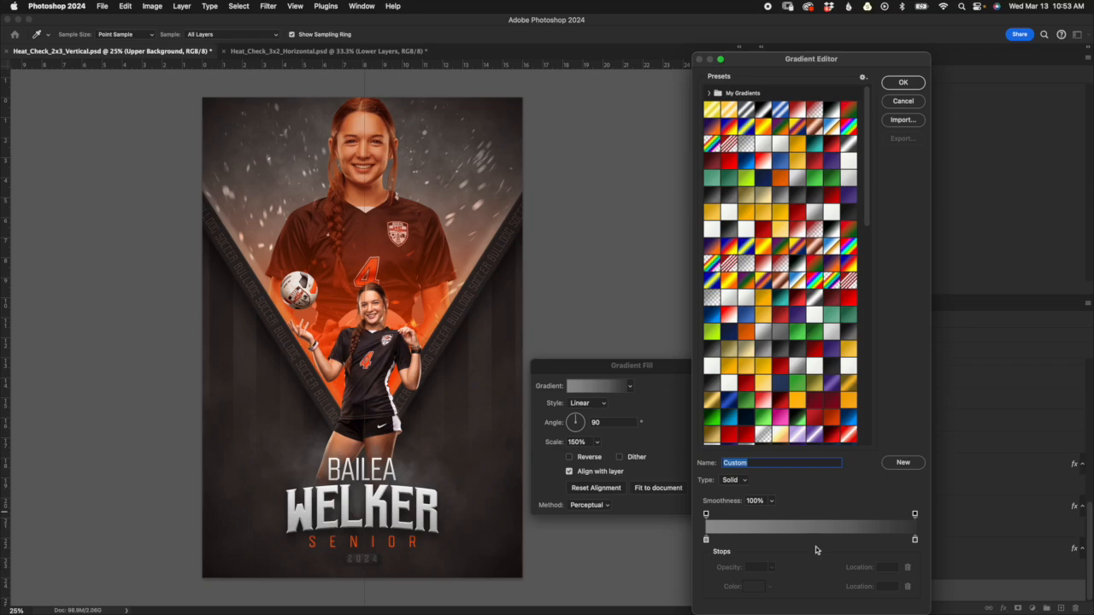
{"action": "left_click", "coordinate": [916, 541]}
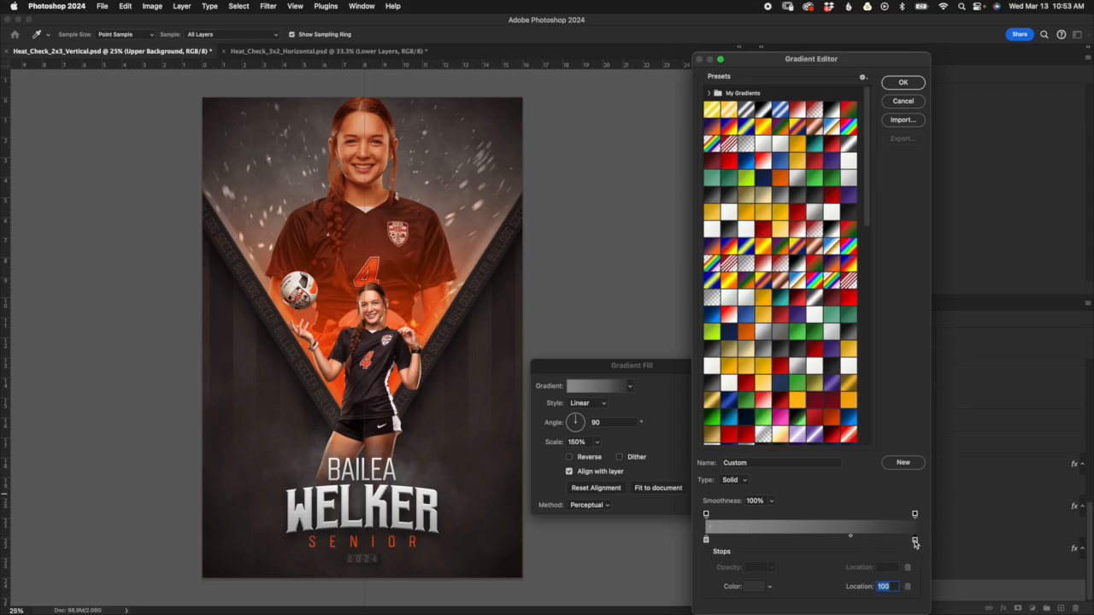
{"action": "left_click", "coordinate": [754, 588]}
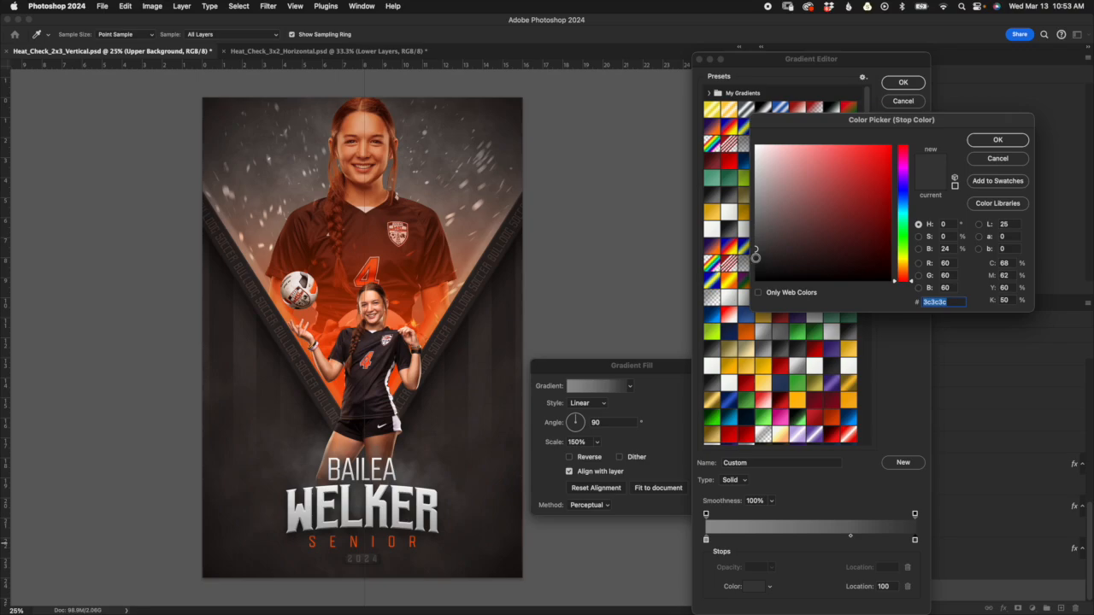
{"action": "left_click_drag", "start_coordinate": [756, 256], "coordinate": [758, 265]}
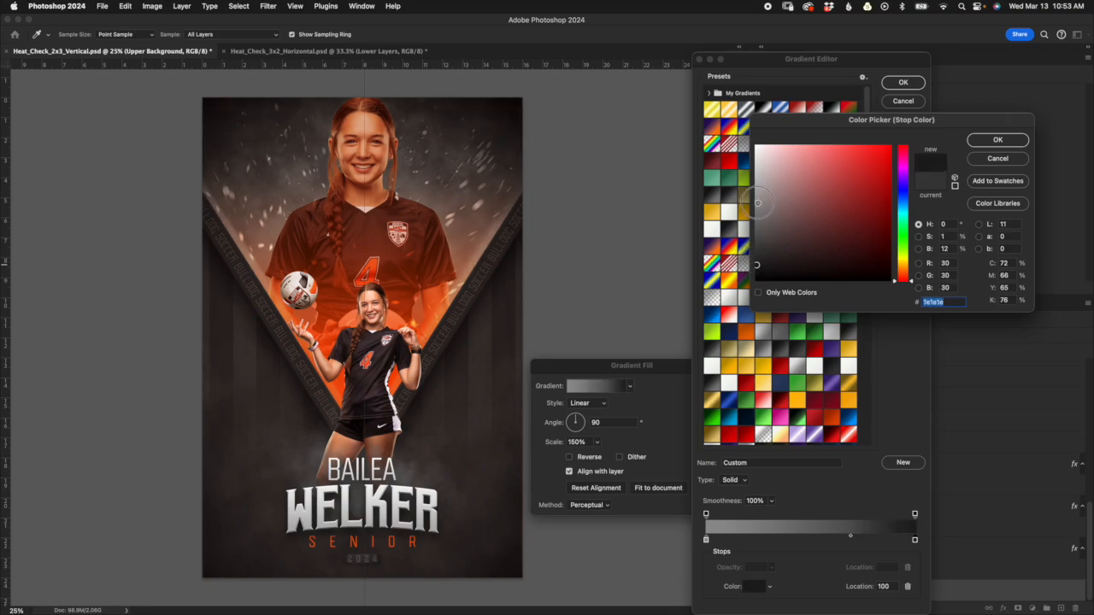
Try light grays such as #a4a1a1 for the gradient's end color stop, and discard all changes to the Upper Background gradient.
{"action": "left_click", "coordinate": [757, 202]}
{"action": "left_click", "coordinate": [757, 193]}
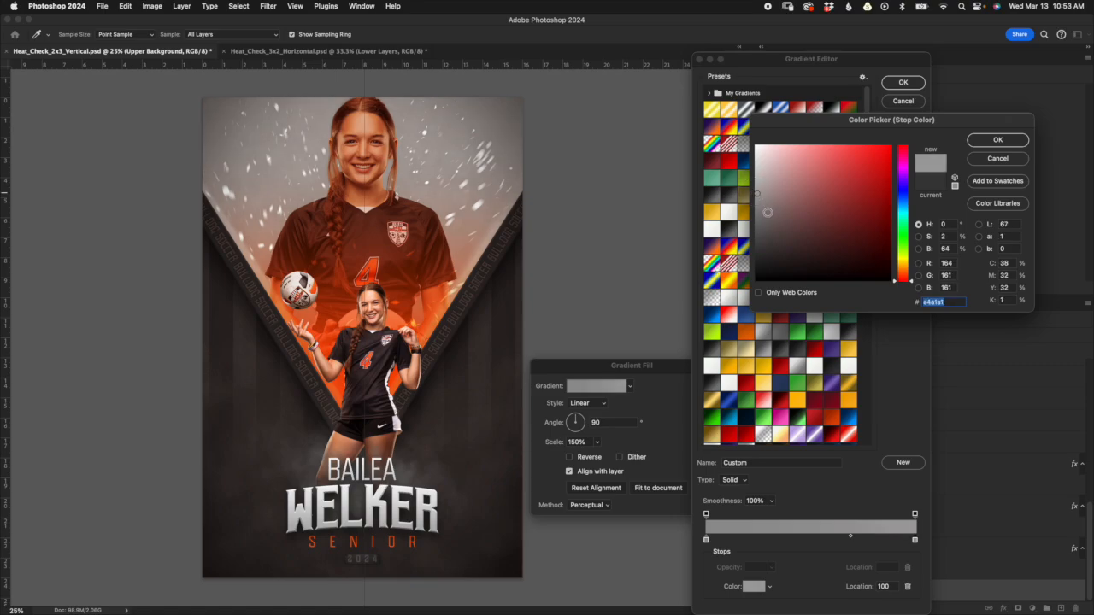
{"action": "left_click", "coordinate": [755, 196]}
{"action": "left_click", "coordinate": [997, 159]}
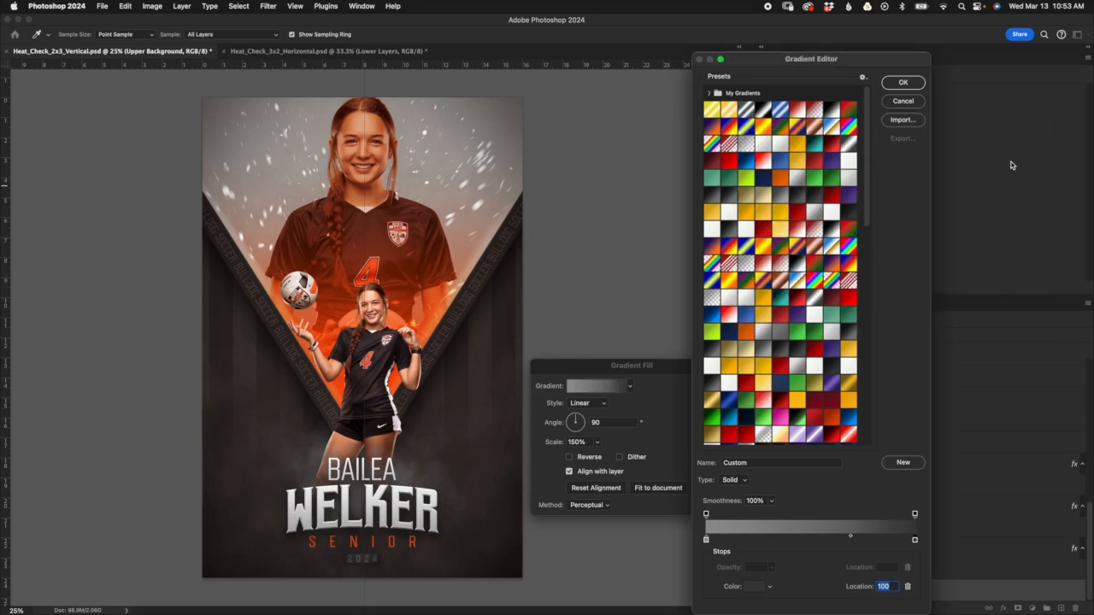
{"action": "left_click", "coordinate": [903, 101]}
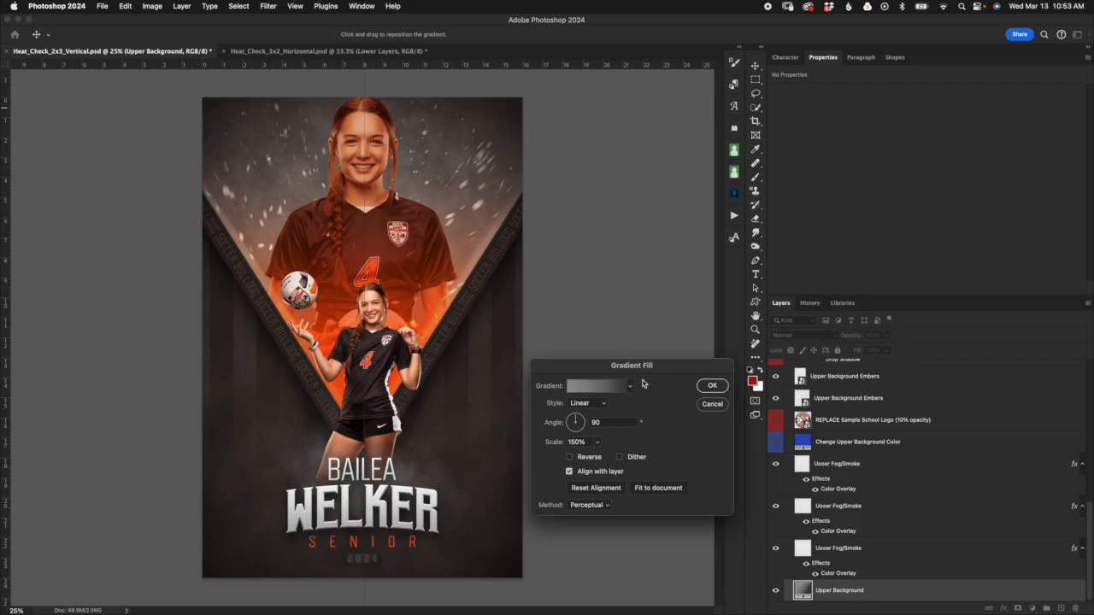
{"action": "left_click", "coordinate": [712, 405]}
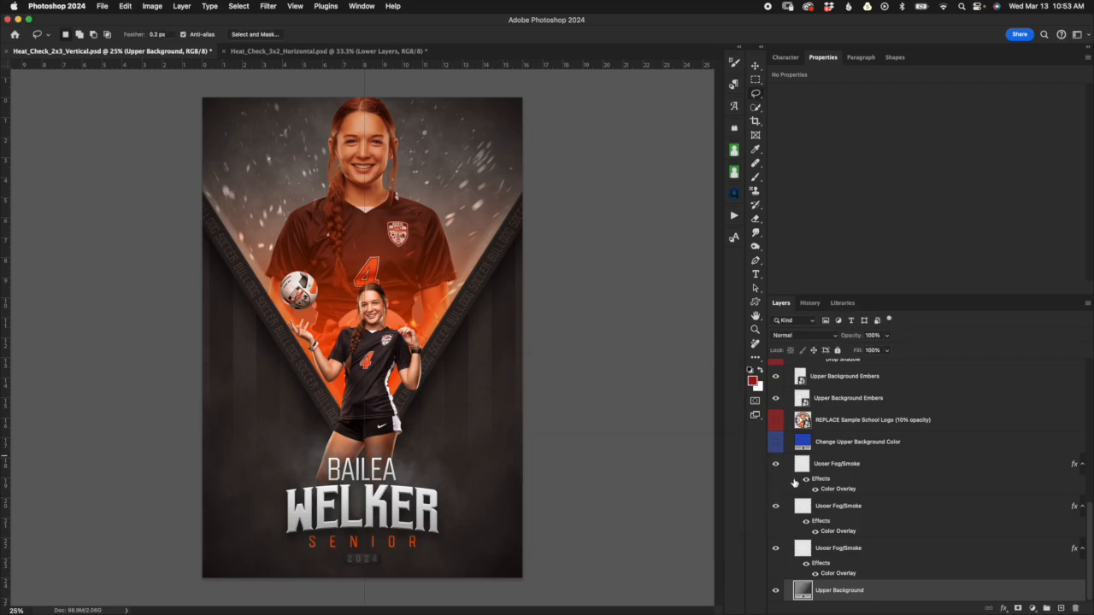
Show the Change Upper Background Color layer and try darker blues for its fill, discarding the new color.
{"action": "left_click", "coordinate": [846, 466]}
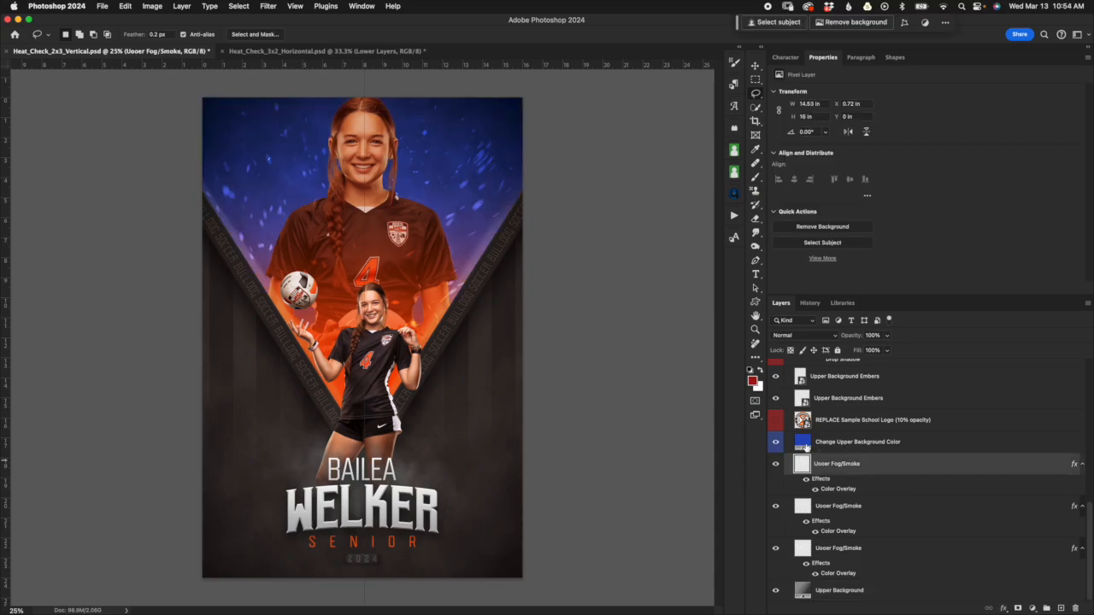
{"action": "left_click", "coordinate": [805, 445]}
{"action": "double_click", "coordinate": [802, 442]}
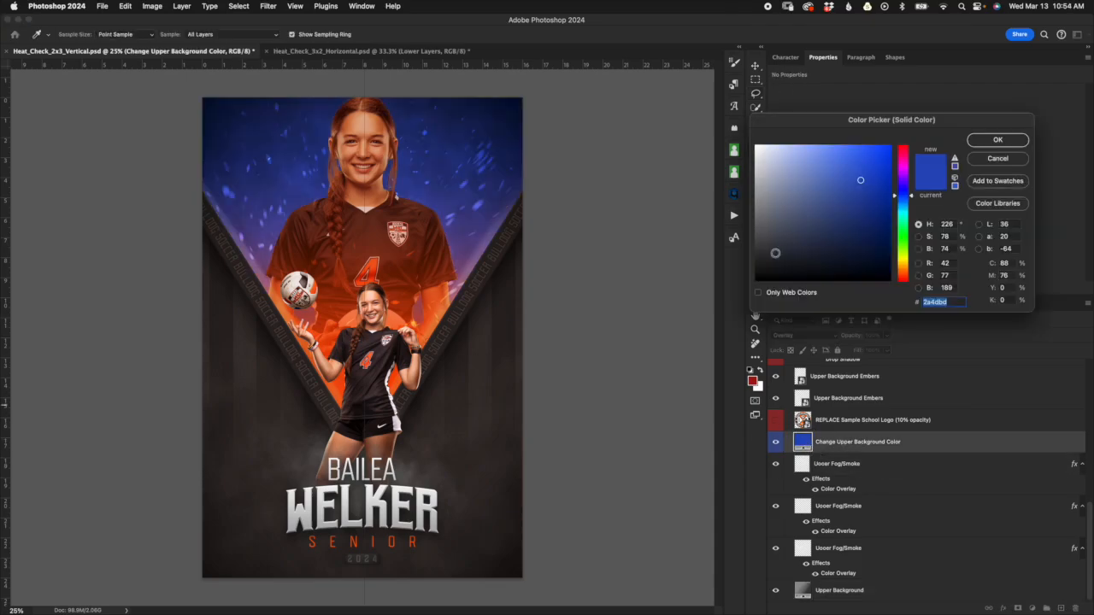
{"action": "left_click_drag", "start_coordinate": [852, 221], "coordinate": [857, 193]}
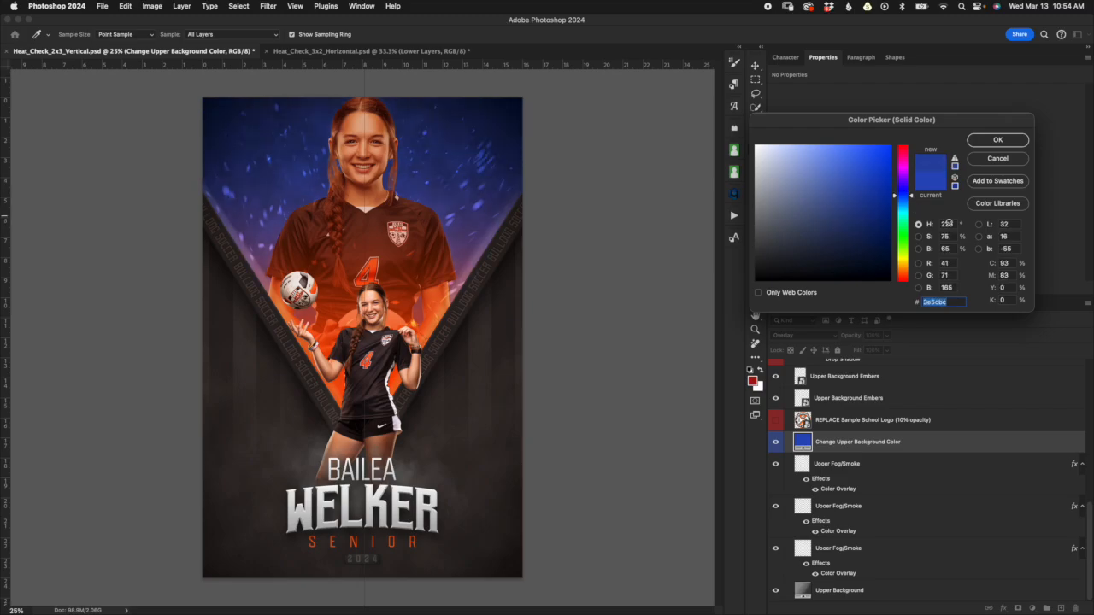
{"action": "left_click", "coordinate": [1007, 159]}
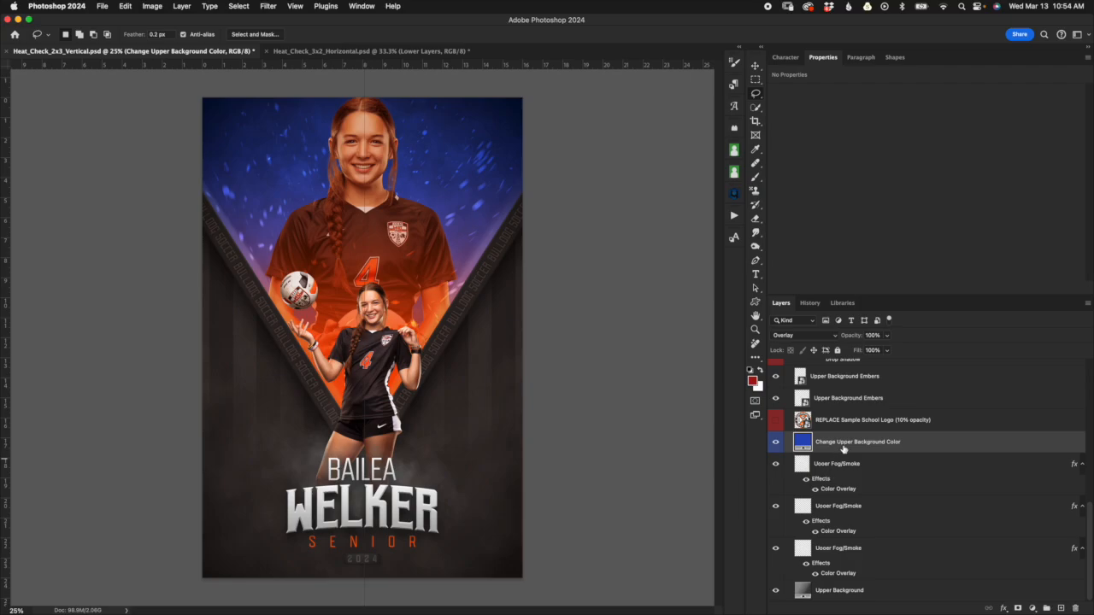
Undo the blue recoloring of the Change Upper Background Color layer to restore its orange fill.
{"action": "left_click", "coordinate": [889, 424]}
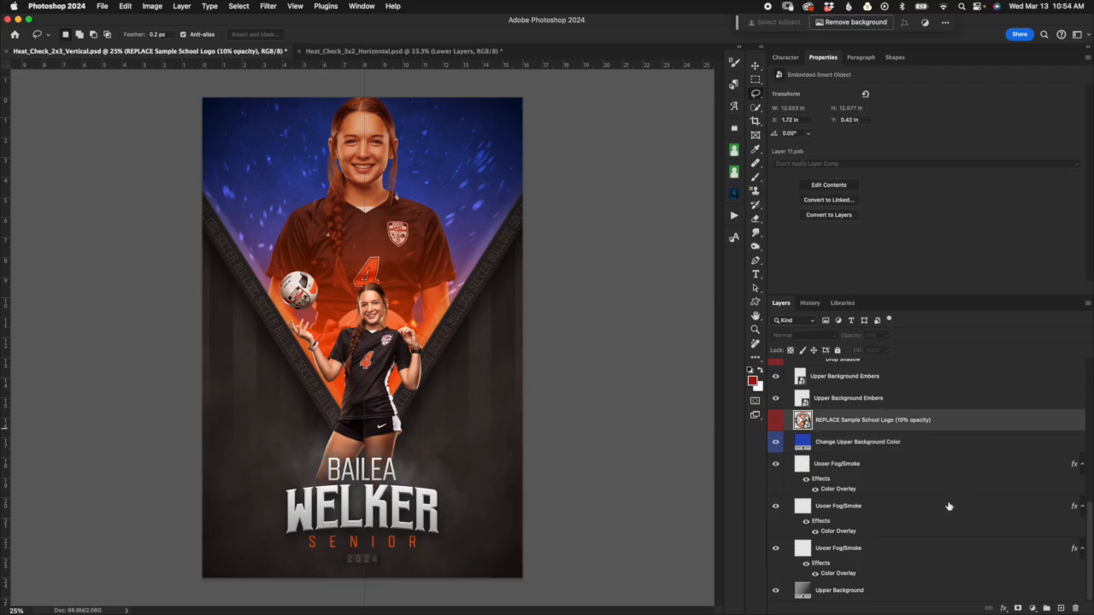
{"action": "key", "text": "super+z"}
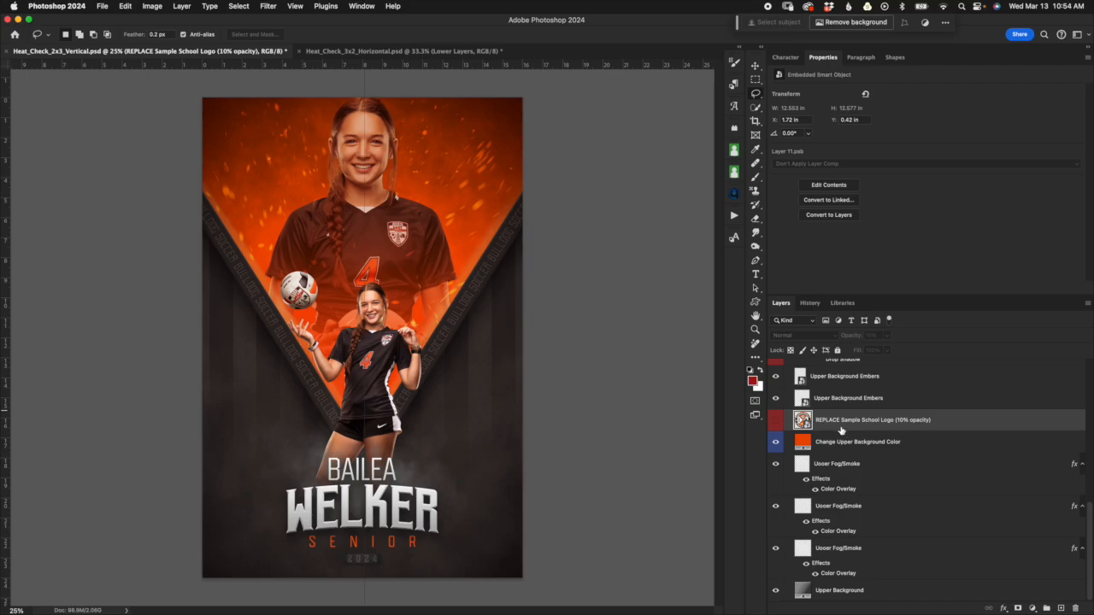
Temporarily show the REPLACE Sample School Logo (10% opacity) layer to examine the faint logo, and hide it again.
{"action": "left_click", "coordinate": [776, 421]}
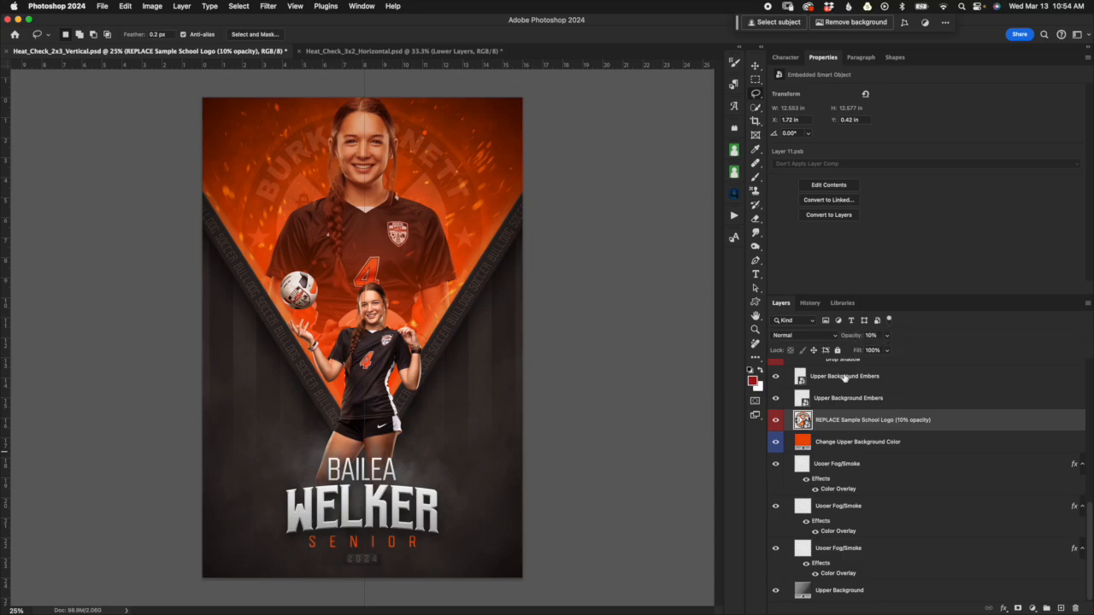
{"action": "mouse_move", "coordinate": [852, 338]}
{"action": "left_mouse_down"}
{"action": "mouse_move", "coordinate": [863, 337]}
{"action": "mouse_move", "coordinate": [850, 344]}
{"action": "left_mouse_up"}
{"action": "left_click", "coordinate": [775, 419]}
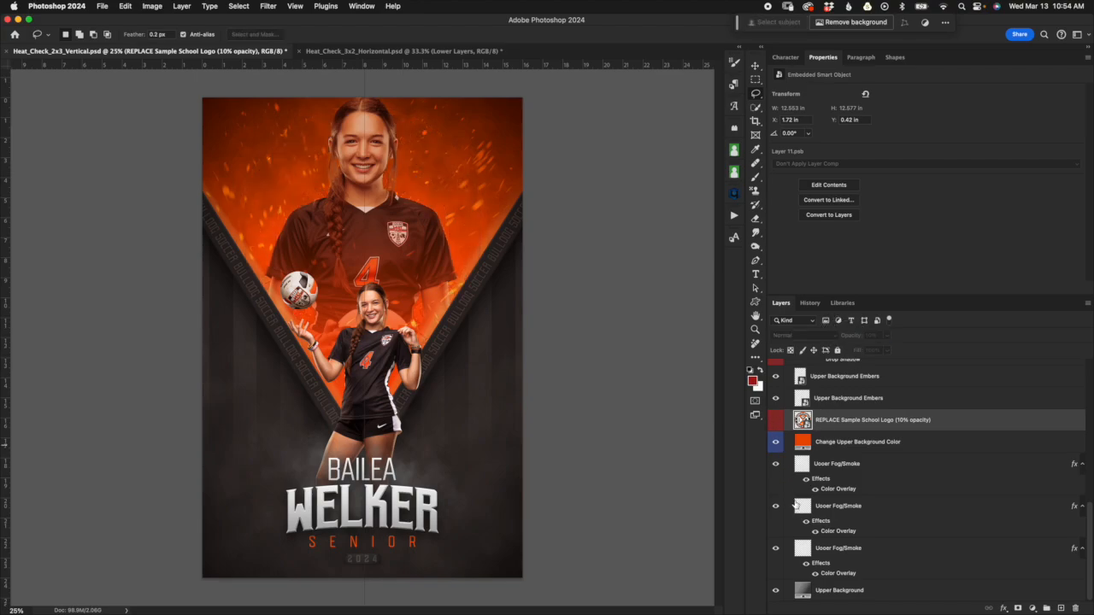
Go through the Foreground Embers Left and Right layers and both Upper Background Embers layers, ending on the lower background one.
{"action": "left_click", "coordinate": [896, 395]}
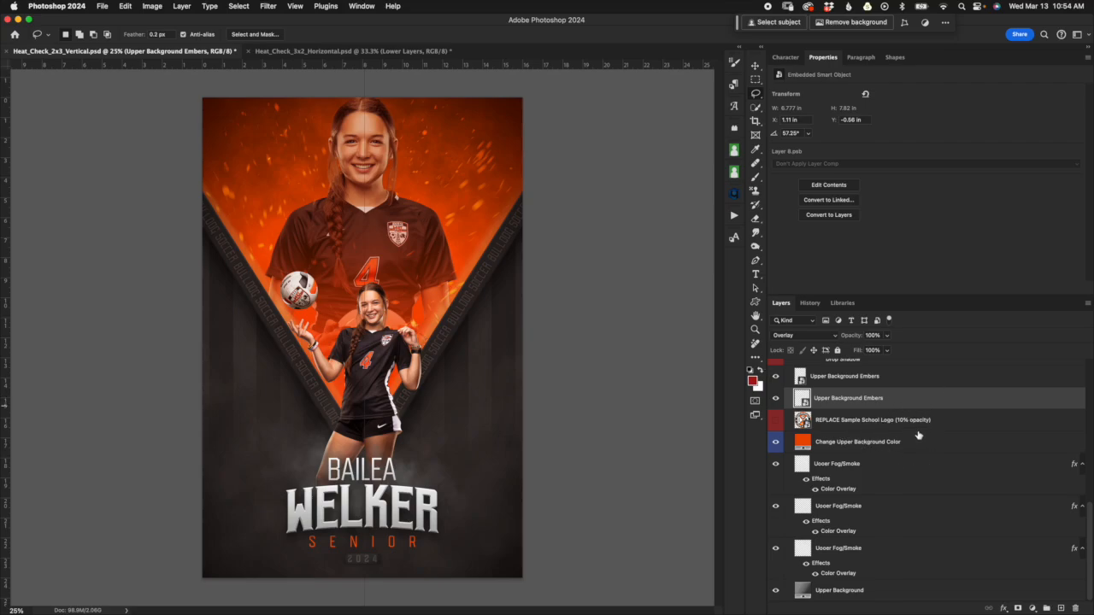
{"action": "scroll", "coordinate": [923, 412], "scroll_direction": "up", "scroll_amount": 3}
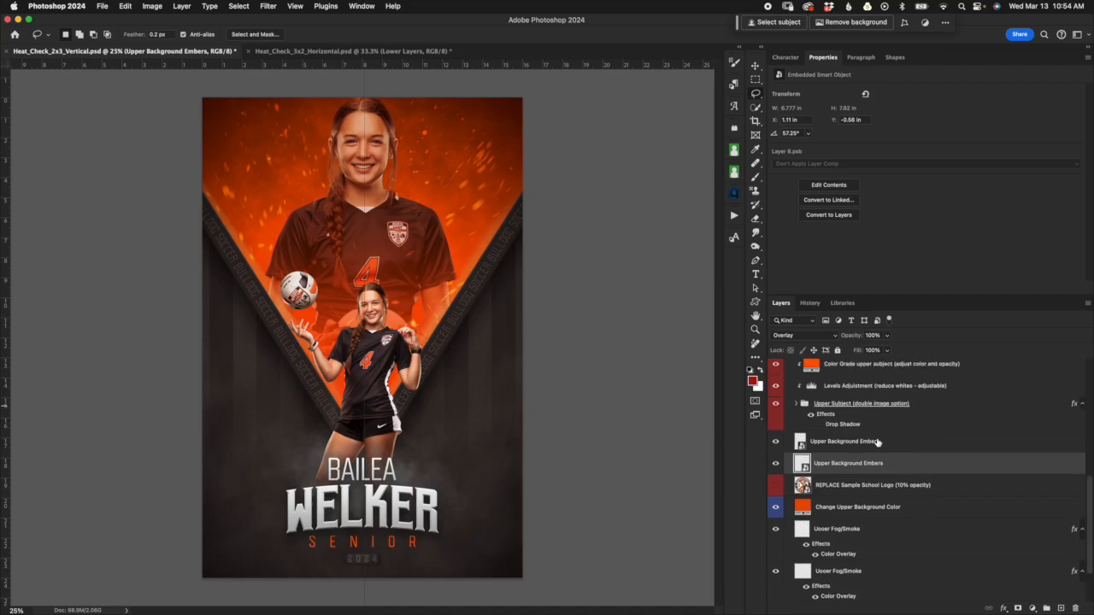
{"action": "scroll", "coordinate": [907, 454], "scroll_direction": "up", "scroll_amount": 3}
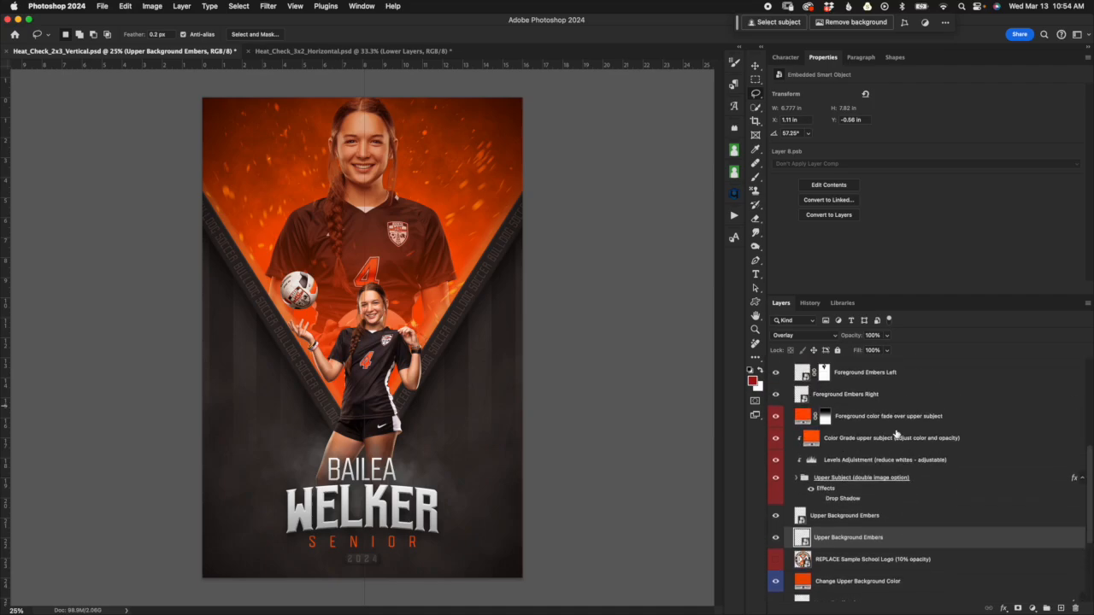
{"action": "left_click", "coordinate": [897, 399]}
{"action": "left_click", "coordinate": [927, 374]}
{"action": "left_click", "coordinate": [886, 515]}
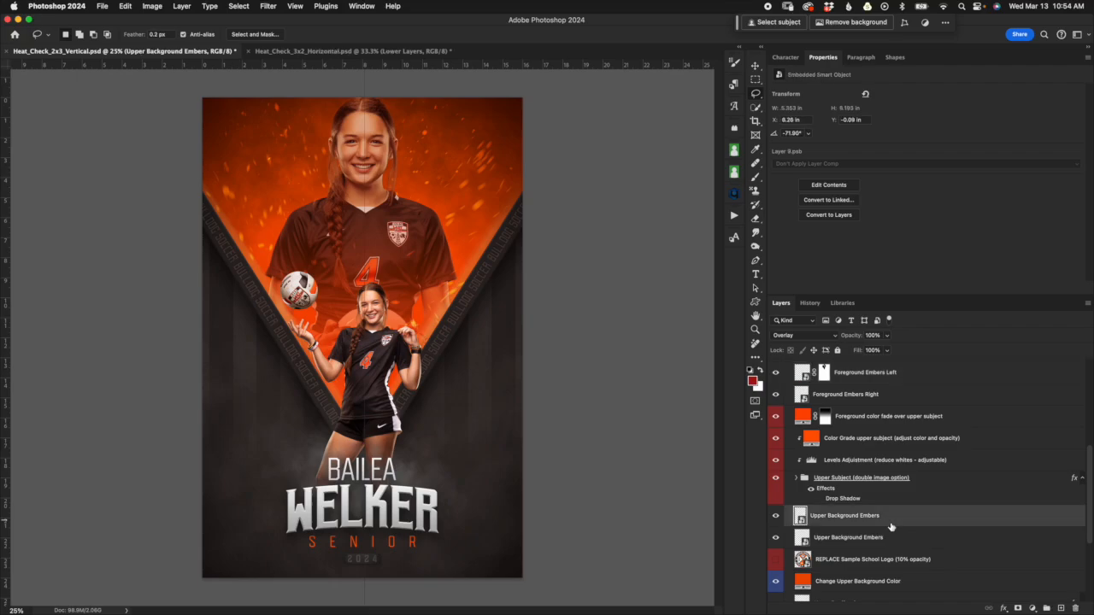
{"action": "left_click", "coordinate": [889, 542]}
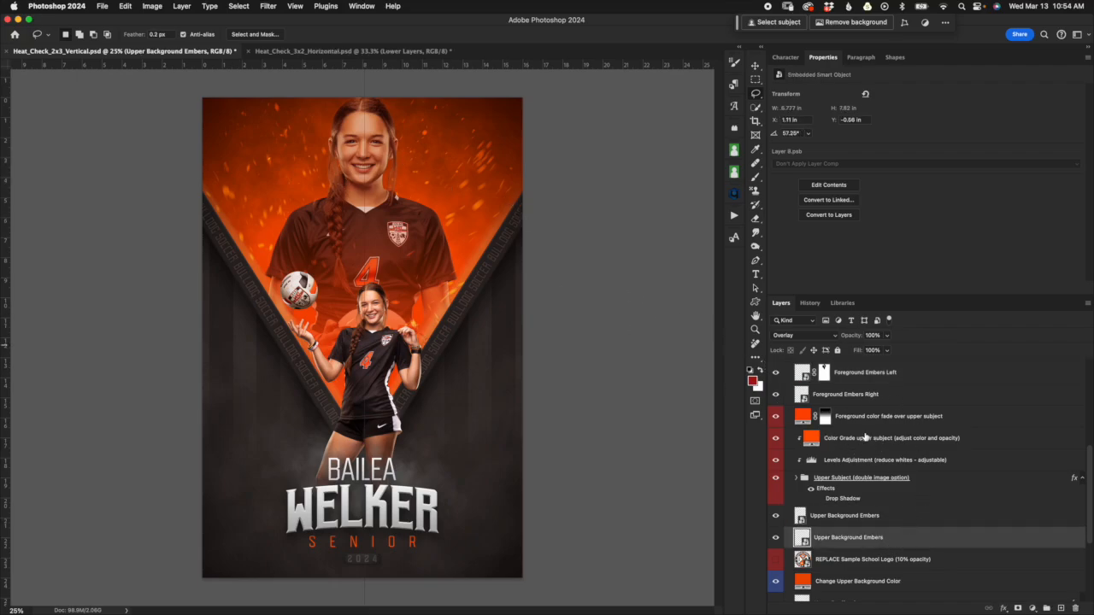
Go through the Foreground Embers Right and Left layers and both Upper Background Embers layers, ending on the lower background one.
{"action": "left_click", "coordinate": [914, 397]}
{"action": "left_click", "coordinate": [936, 377]}
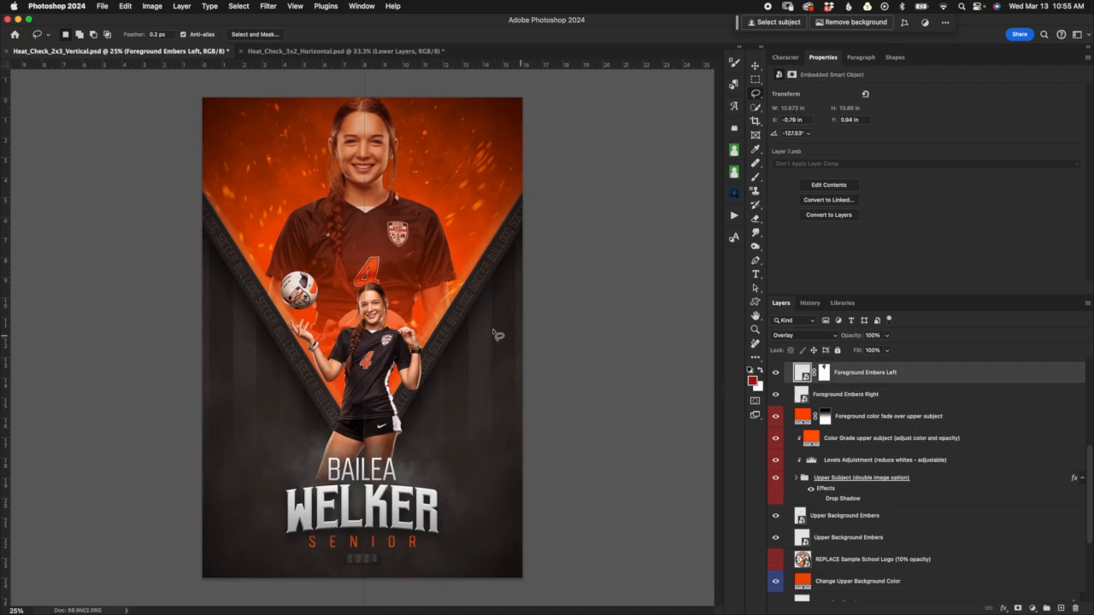
{"action": "left_click", "coordinate": [851, 521]}
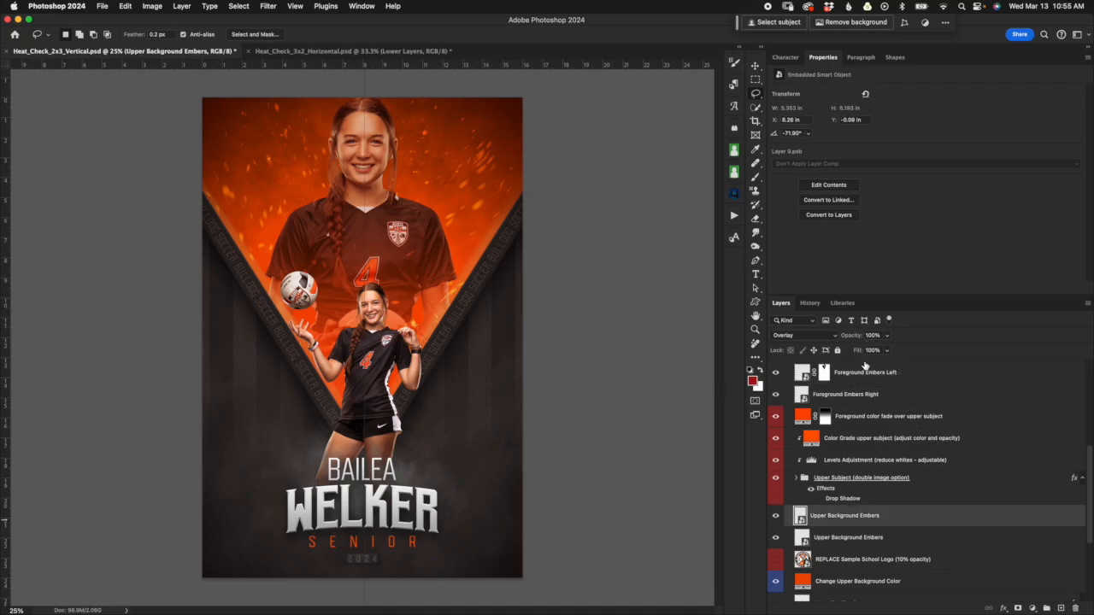
{"action": "left_click", "coordinate": [865, 540]}
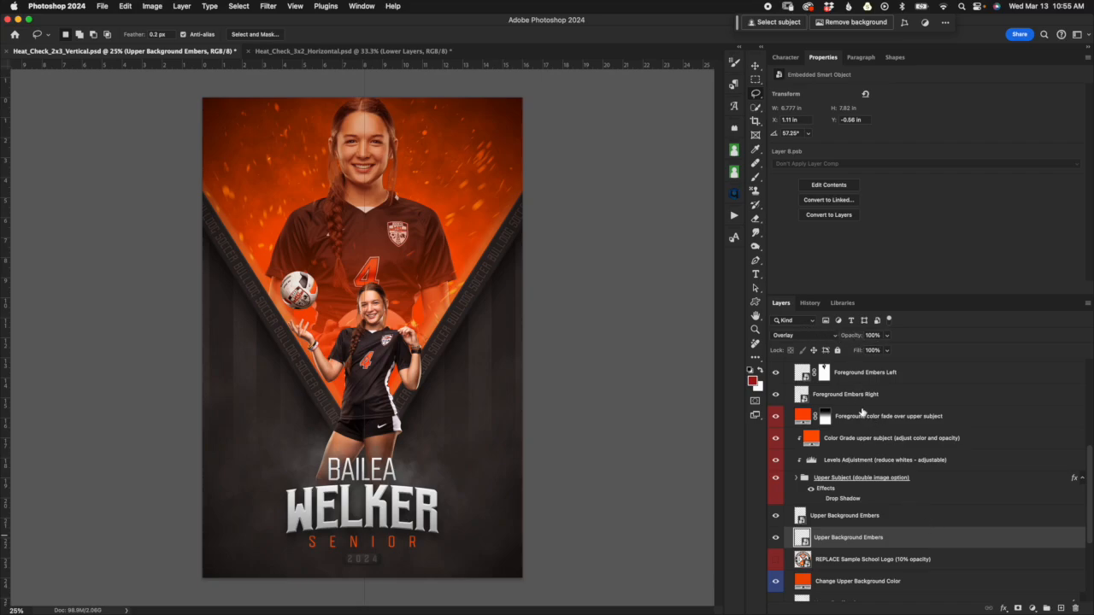
Hide both Upper Background Embers layers and both Foreground Embers layers, and briefly show the REPLACE Sample School Logo layer without the embers.
{"action": "left_click", "coordinate": [776, 541]}
{"action": "left_click", "coordinate": [776, 516]}
{"action": "left_click", "coordinate": [776, 394]}
{"action": "left_click", "coordinate": [777, 373]}
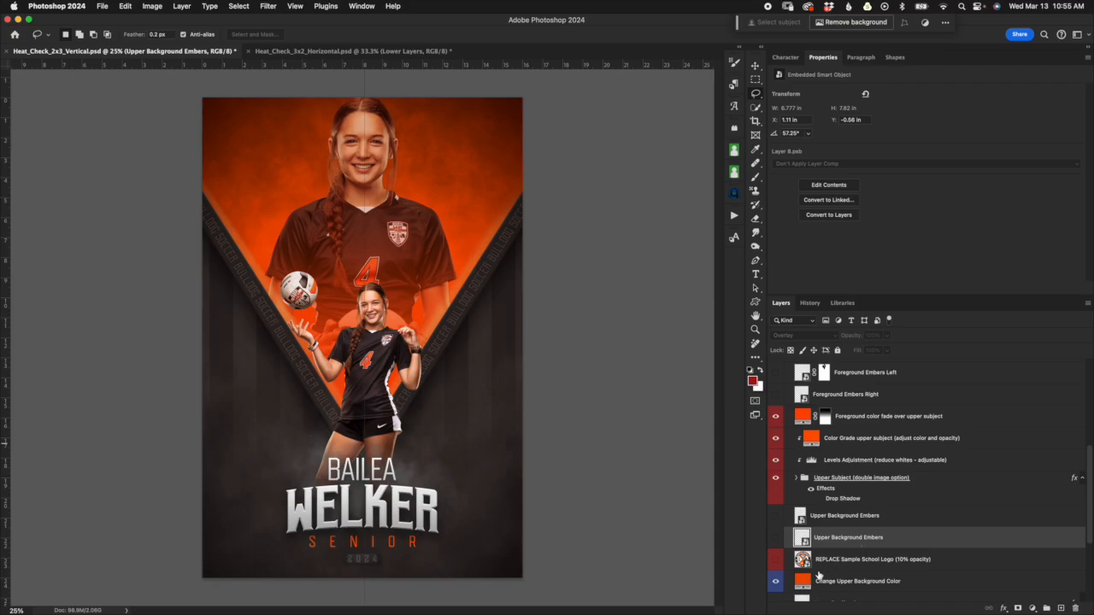
{"action": "left_click", "coordinate": [776, 559]}
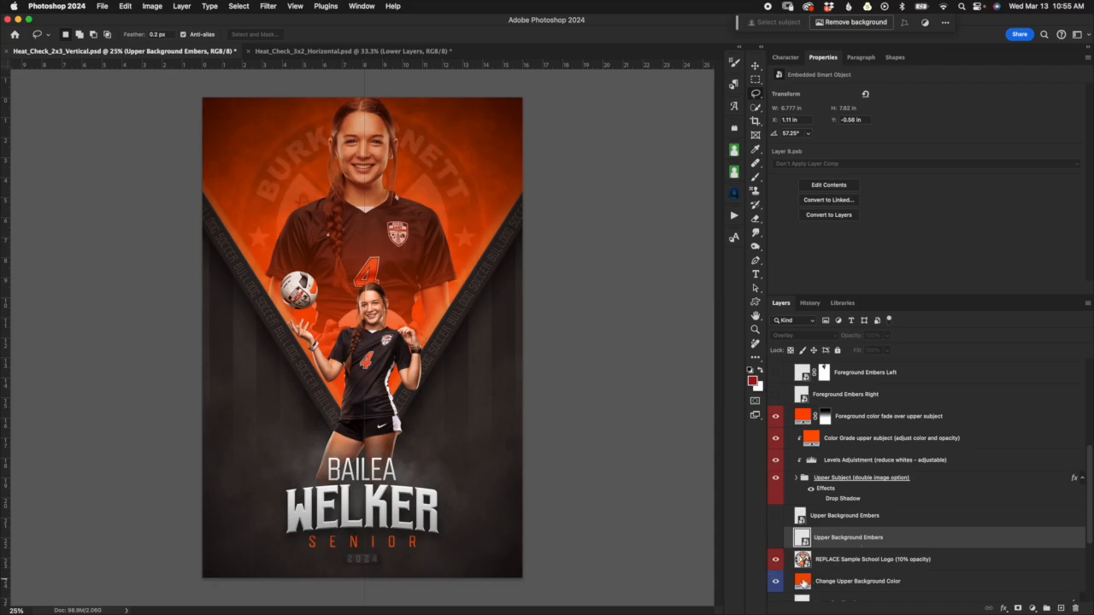
{"action": "left_click", "coordinate": [776, 559]}
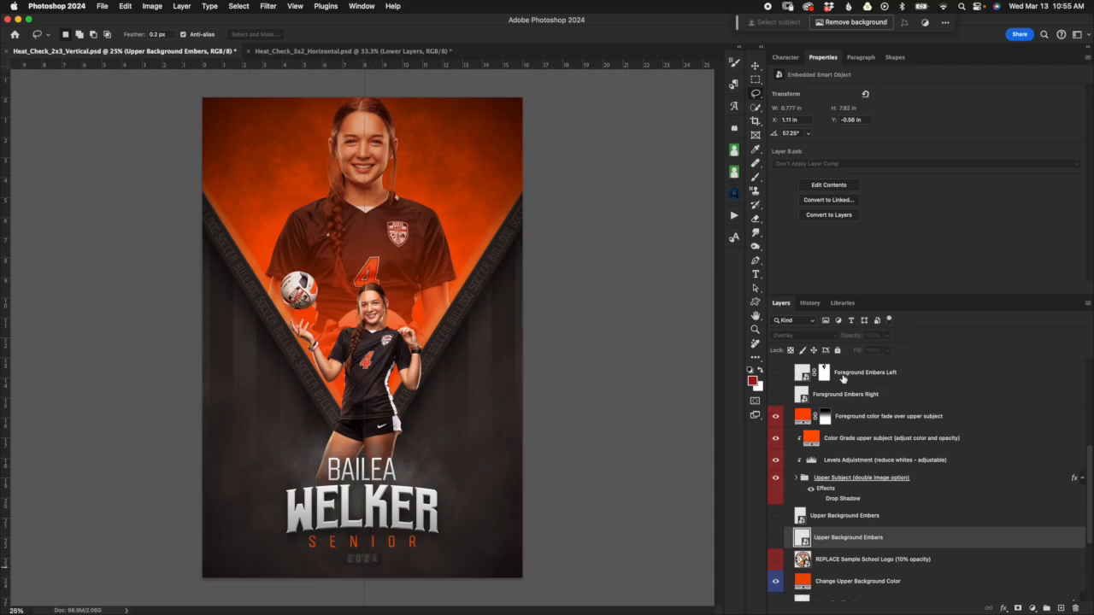
Show both Upper Background Embers layers and the Foreground Embers Right and Left layers again.
{"action": "left_click", "coordinate": [776, 537]}
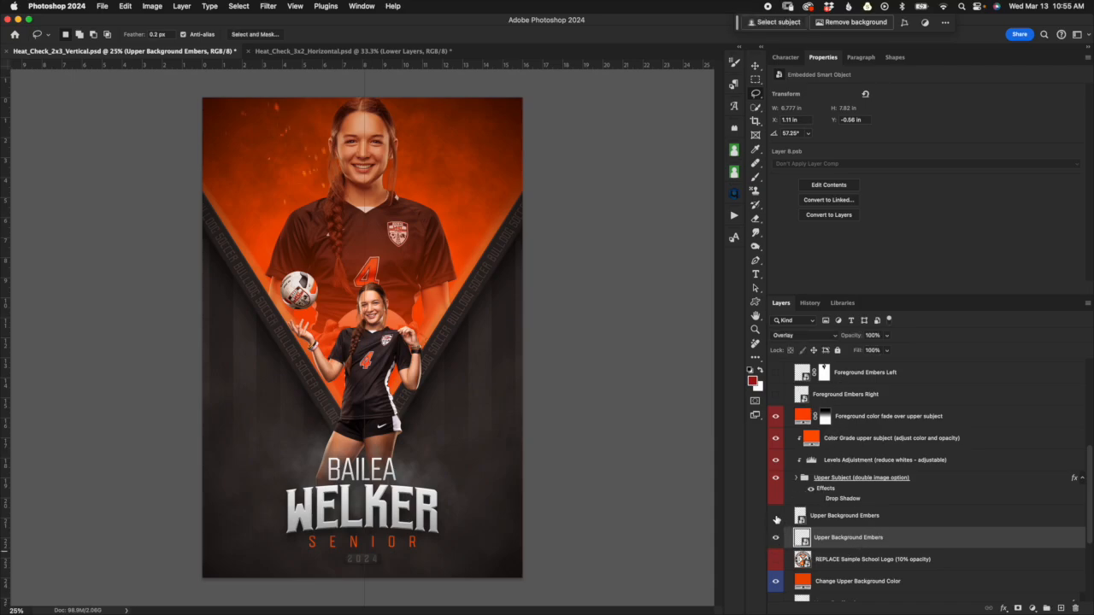
{"action": "left_click", "coordinate": [776, 515]}
{"action": "left_click", "coordinate": [776, 394]}
{"action": "left_click", "coordinate": [776, 373]}
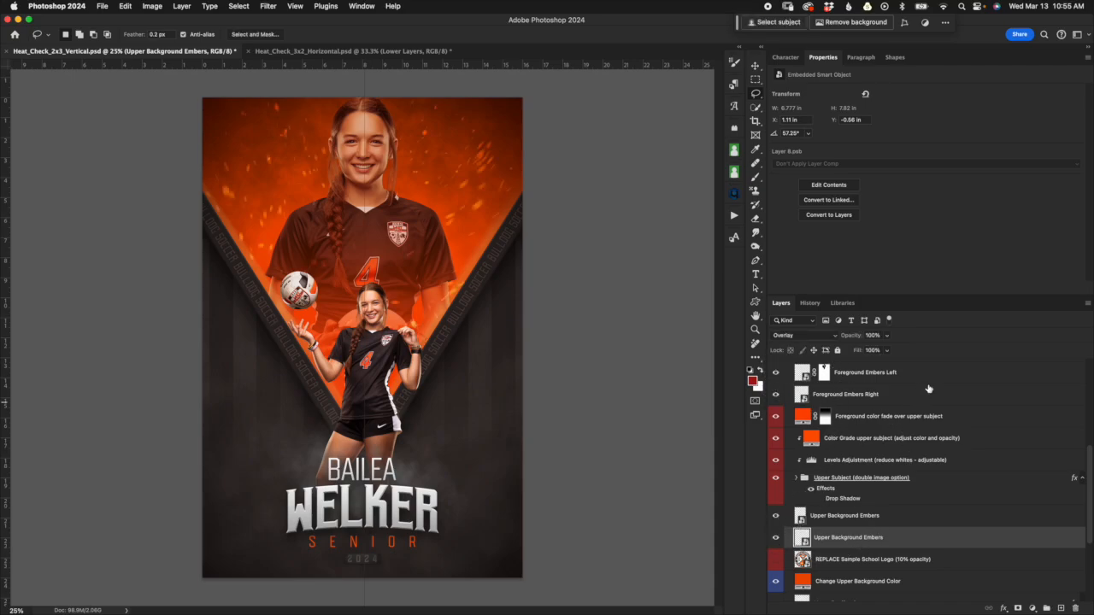
Try moving and scaling the upper of the two Upper Background Embers layers with Free Transform.
{"action": "left_click", "coordinate": [861, 523]}
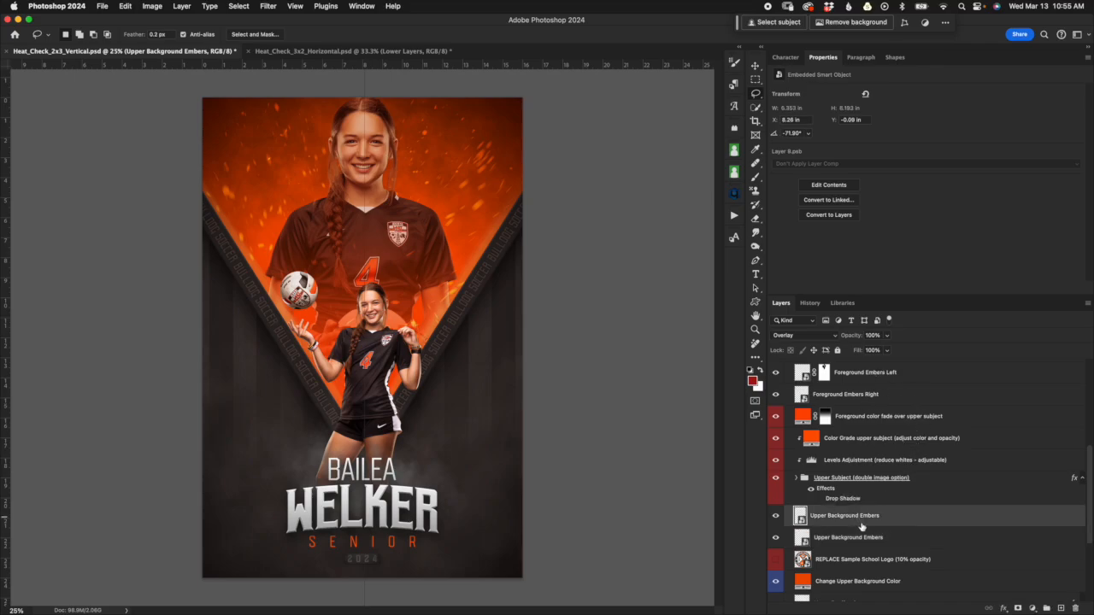
{"action": "key", "text": "ctrl+t"}
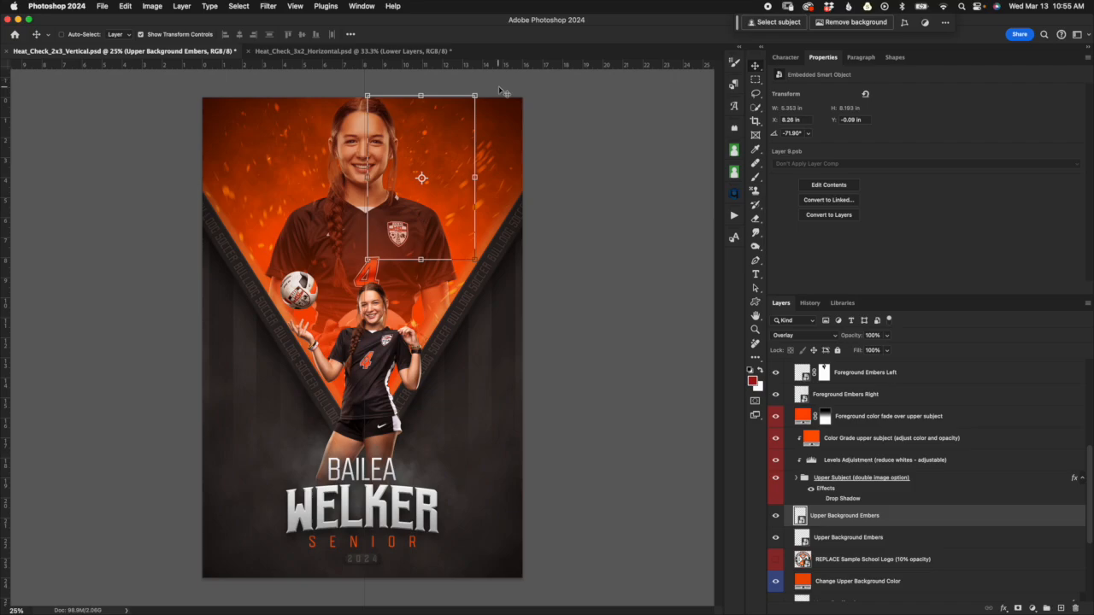
{"action": "left_click_drag", "start_coordinate": [440, 137], "coordinate": [468, 134]}
{"action": "left_click_drag", "start_coordinate": [466, 258], "coordinate": [474, 279]}
{"action": "left_click", "coordinate": [507, 35]}
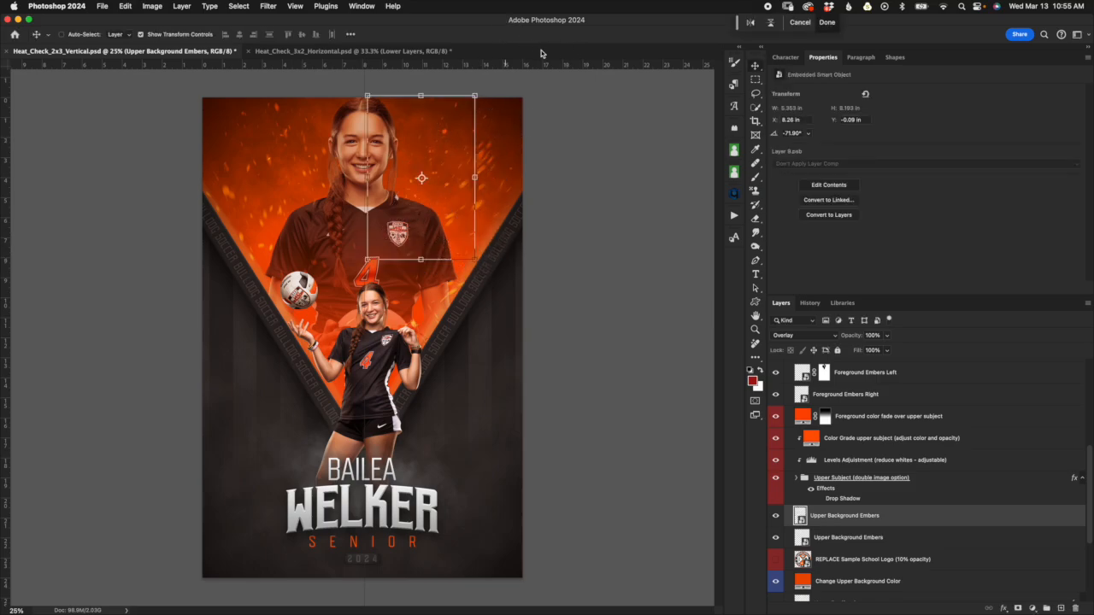
Temporarily hide the Upper Subject (double image option) group to examine the poster without the large athlete image, and show it again.
{"action": "left_click", "coordinate": [912, 481]}
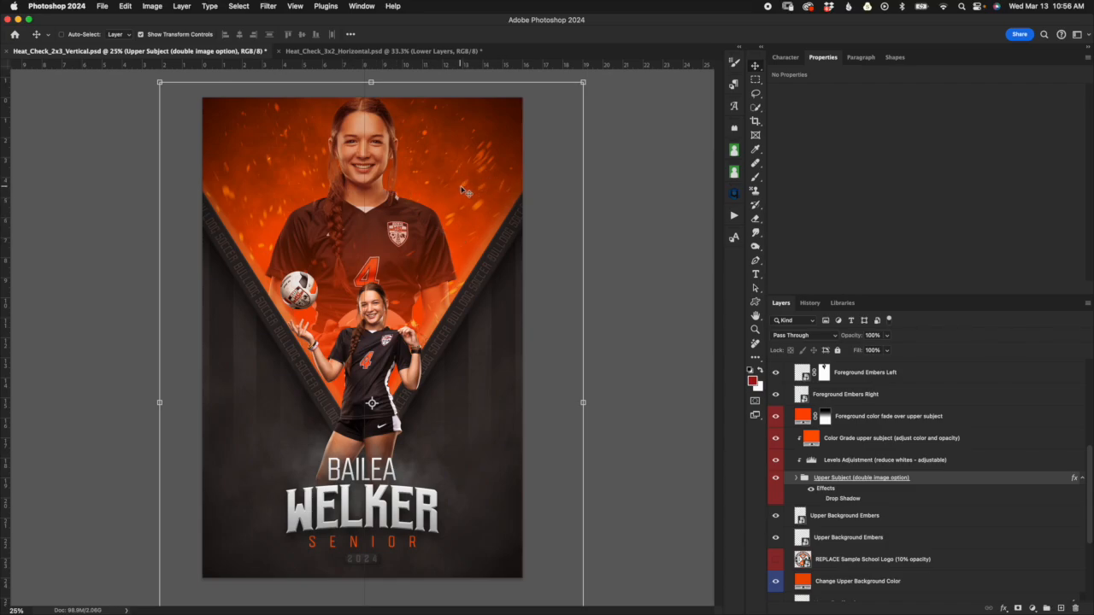
{"action": "left_click", "coordinate": [776, 478]}
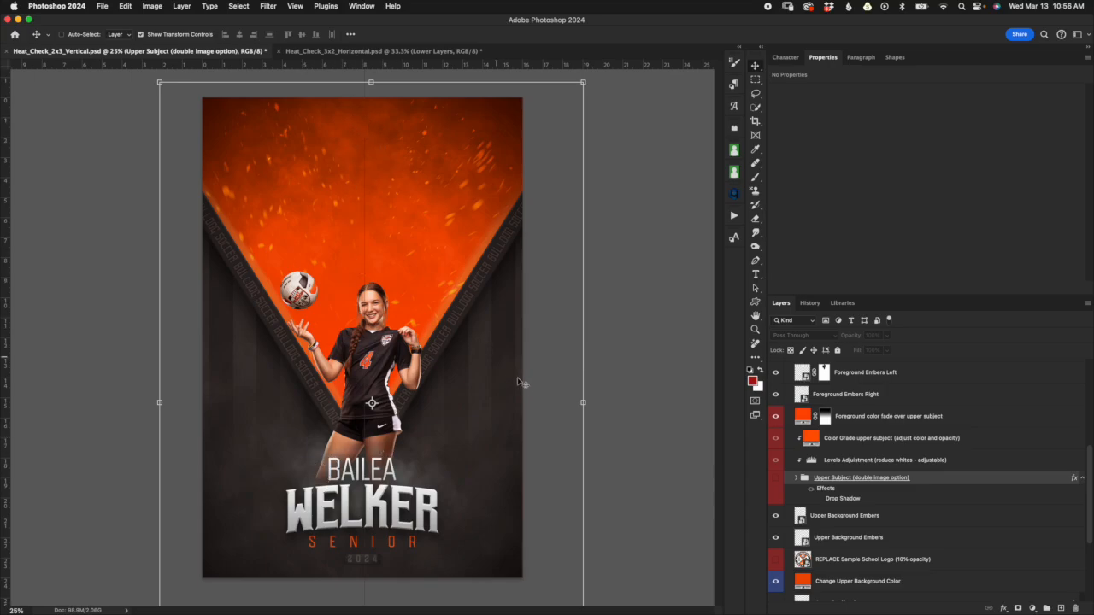
{"action": "left_click", "coordinate": [776, 479]}
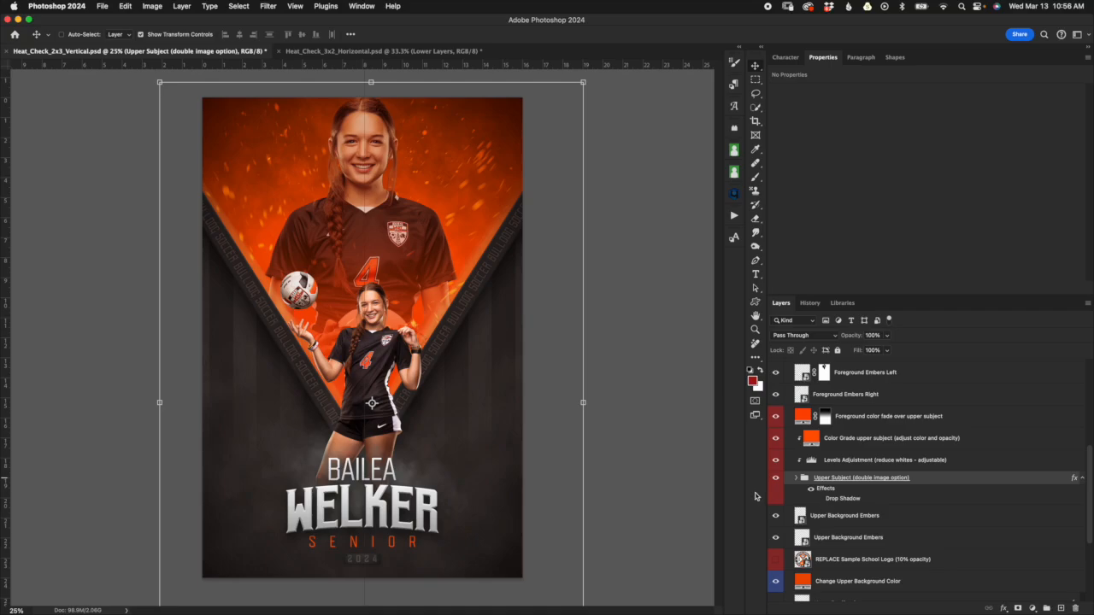
Expand the Upper Subject (double image option) group and the Sample Upper Image group inside it.
{"action": "left_click", "coordinate": [797, 478]}
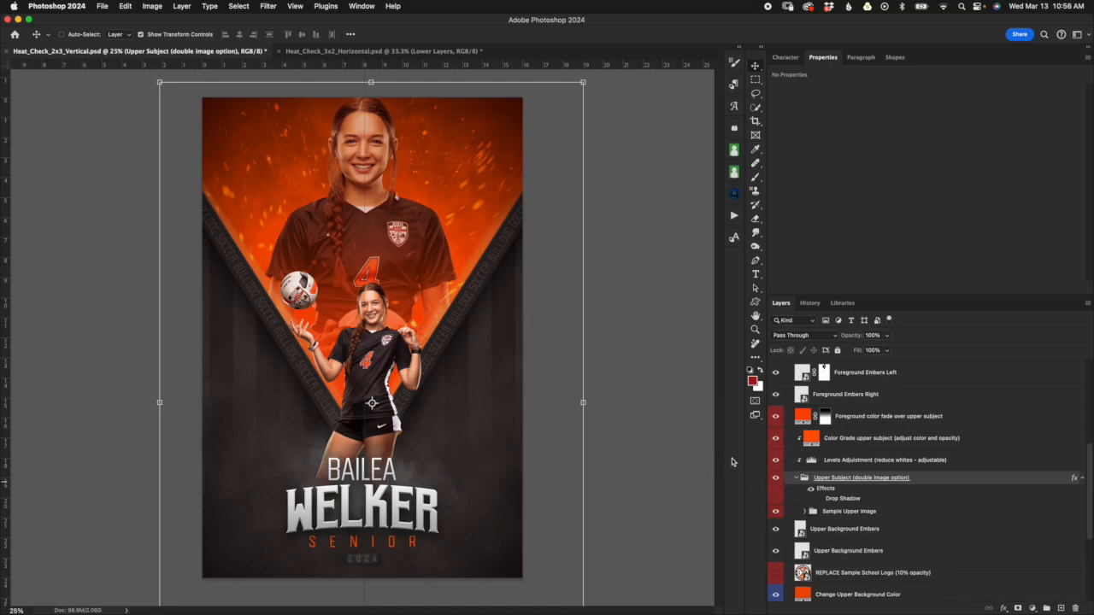
{"action": "left_click", "coordinate": [886, 511]}
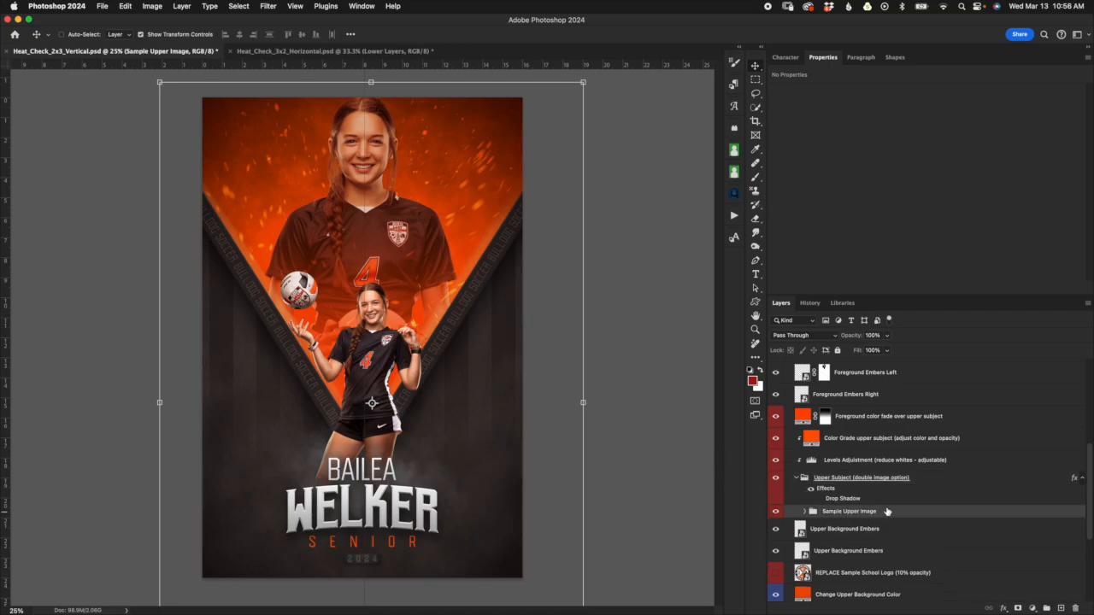
{"action": "left_click", "coordinate": [853, 475]}
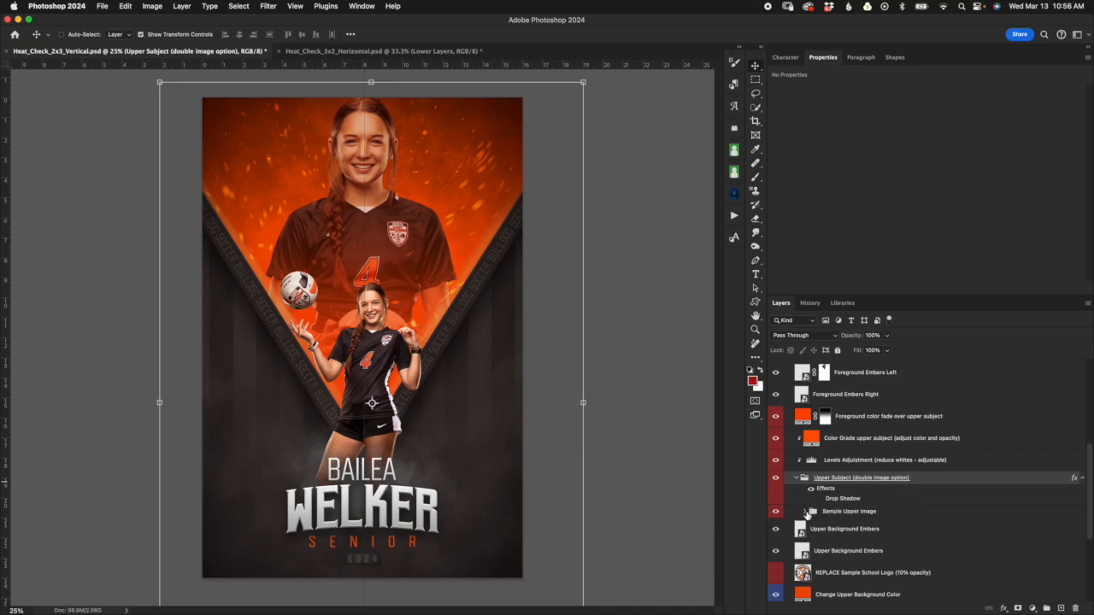
{"action": "left_click", "coordinate": [804, 512]}
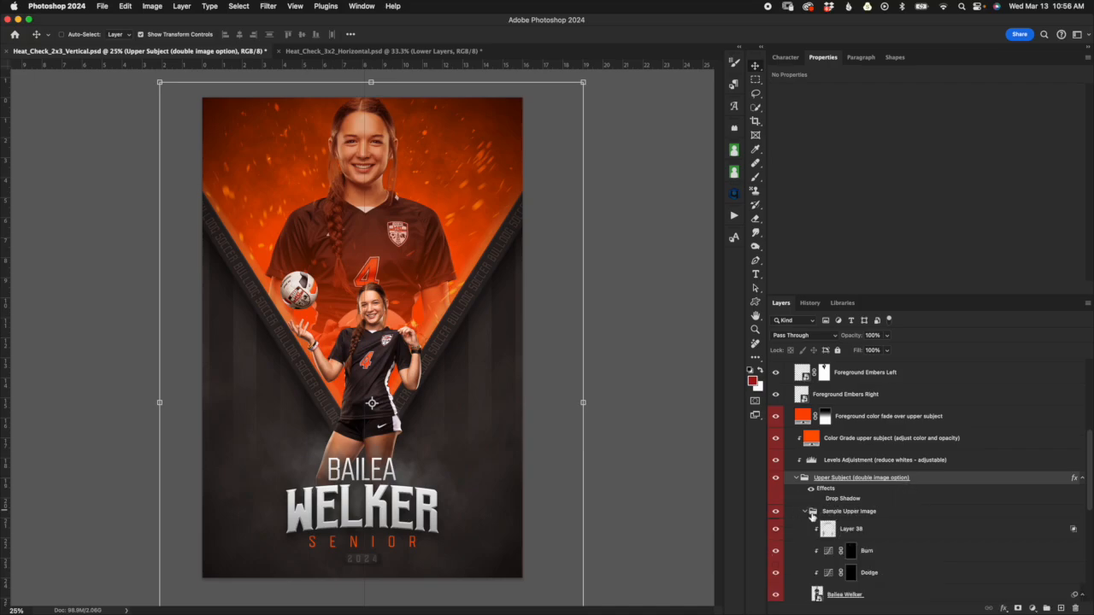
Go through the athlete's smart object and the Dodge layer in the Sample Upper Image group.
{"action": "scroll", "coordinate": [899, 544], "scroll_direction": "down", "scroll_amount": 2}
{"action": "left_click", "coordinate": [908, 534]}
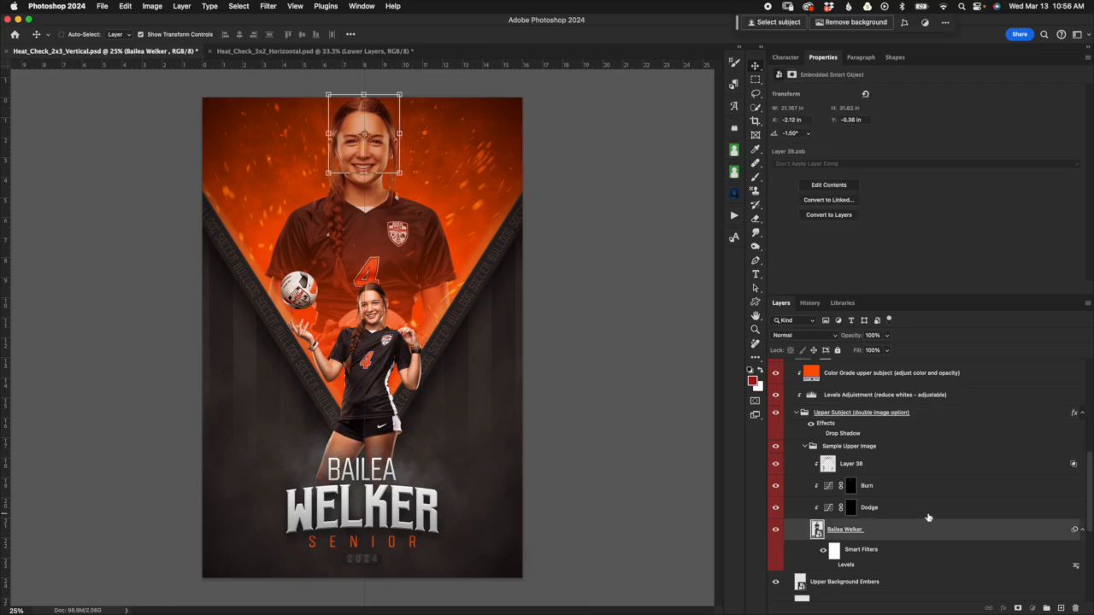
{"action": "left_click", "coordinate": [923, 509]}
{"action": "left_click", "coordinate": [906, 530]}
{"action": "left_click", "coordinate": [913, 513]}
Toggle Layer 38 off and on, and examine its blending options without changing them.
{"action": "left_click", "coordinate": [827, 466]}
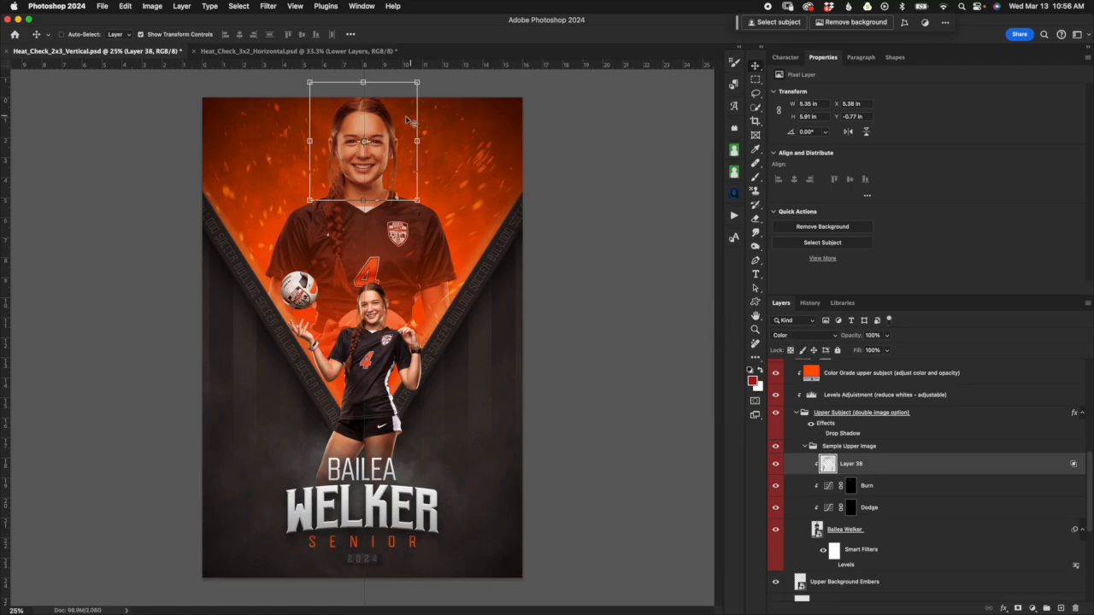
{"action": "left_click", "coordinate": [778, 465]}
{"action": "left_click", "coordinate": [778, 465]}
{"action": "double_click", "coordinate": [897, 472]}
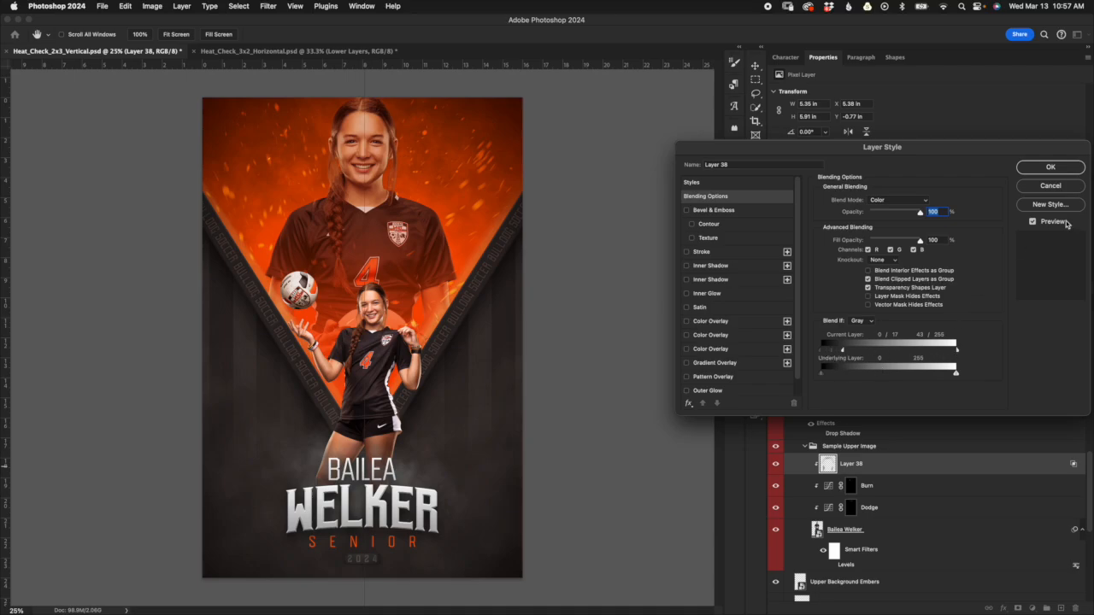
{"action": "left_click", "coordinate": [1069, 186]}
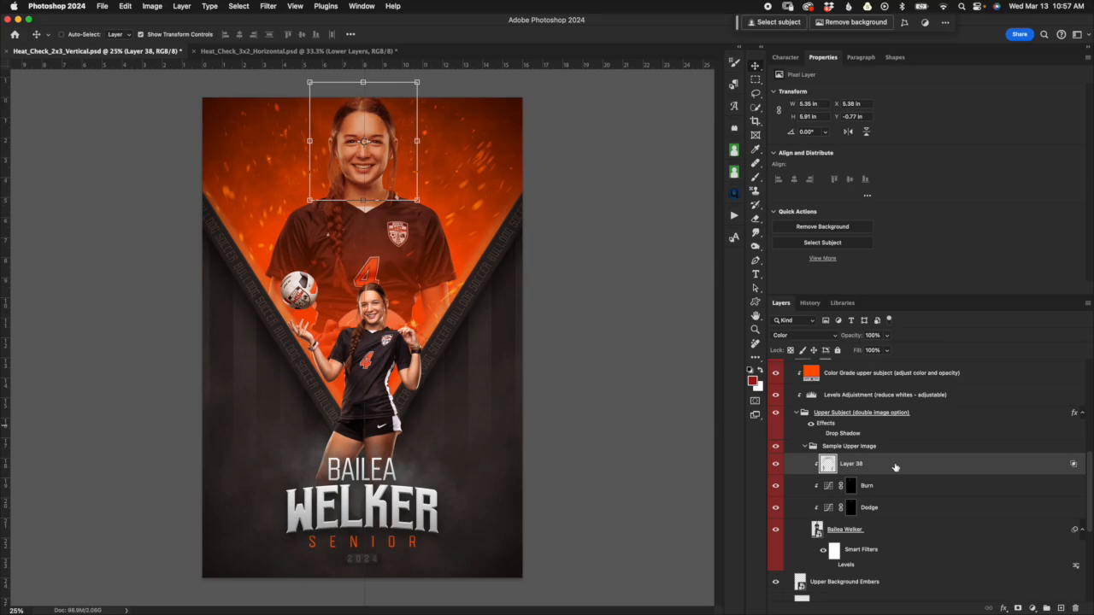
Temporarily hide the Dodge and Burn curves layers to compare their effect on the upper subject, and examine the Burn curve.
{"action": "left_click", "coordinate": [923, 491]}
{"action": "left_click", "coordinate": [902, 509]}
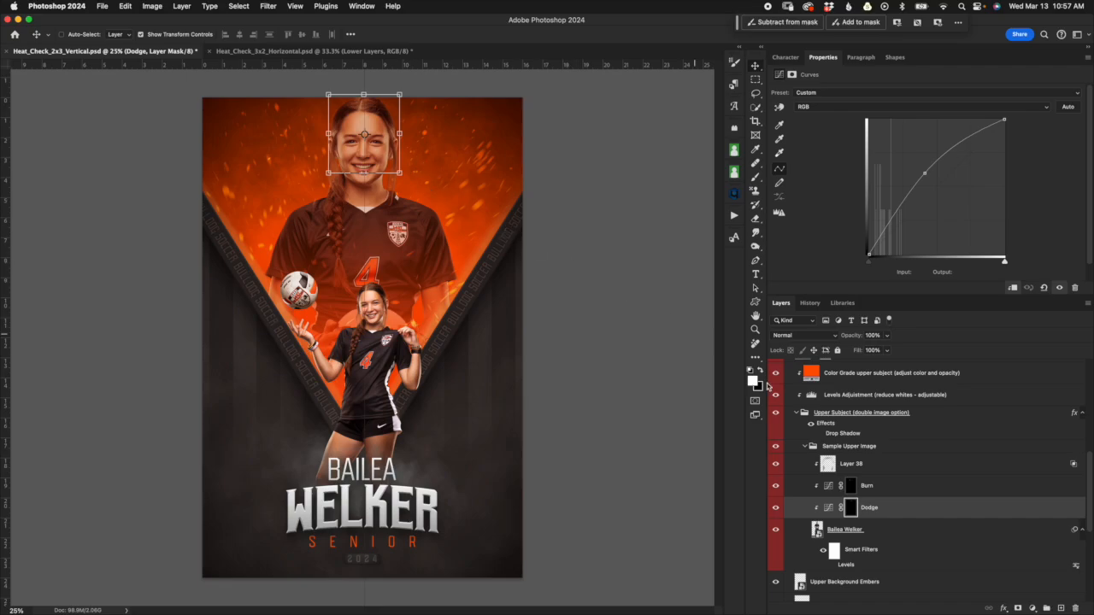
{"action": "left_click", "coordinate": [775, 508]}
{"action": "left_click", "coordinate": [776, 485]}
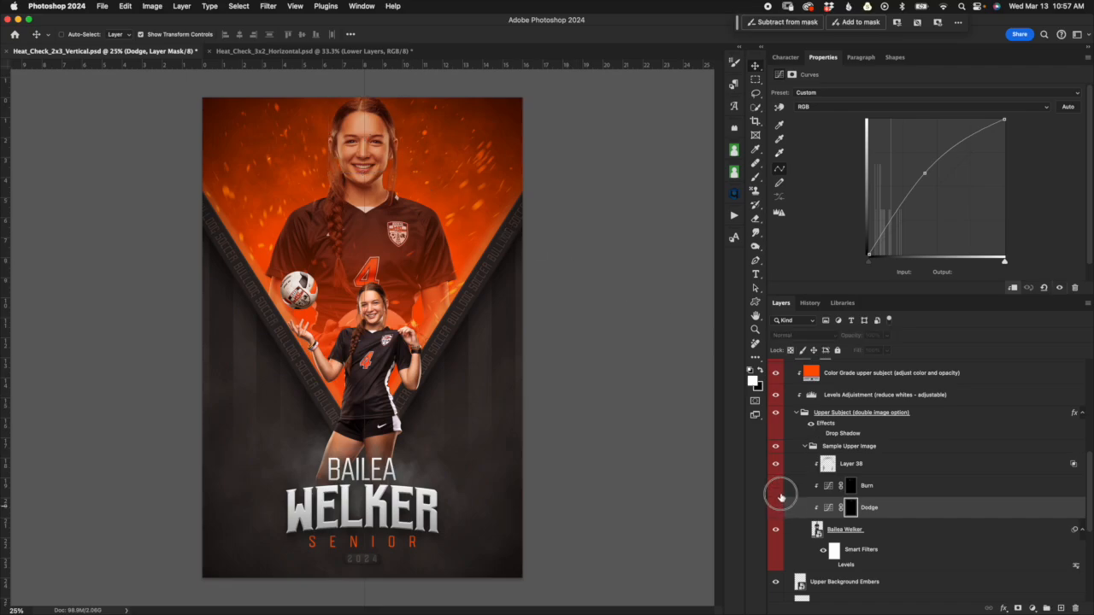
{"action": "left_click", "coordinate": [775, 486]}
{"action": "left_click", "coordinate": [775, 507]}
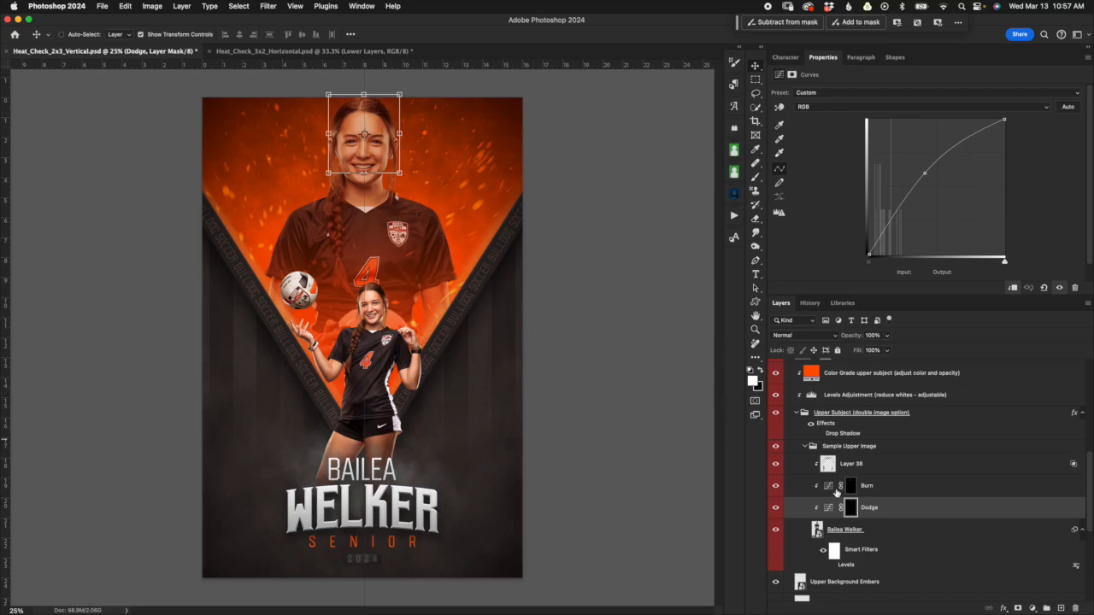
{"action": "left_click", "coordinate": [867, 486]}
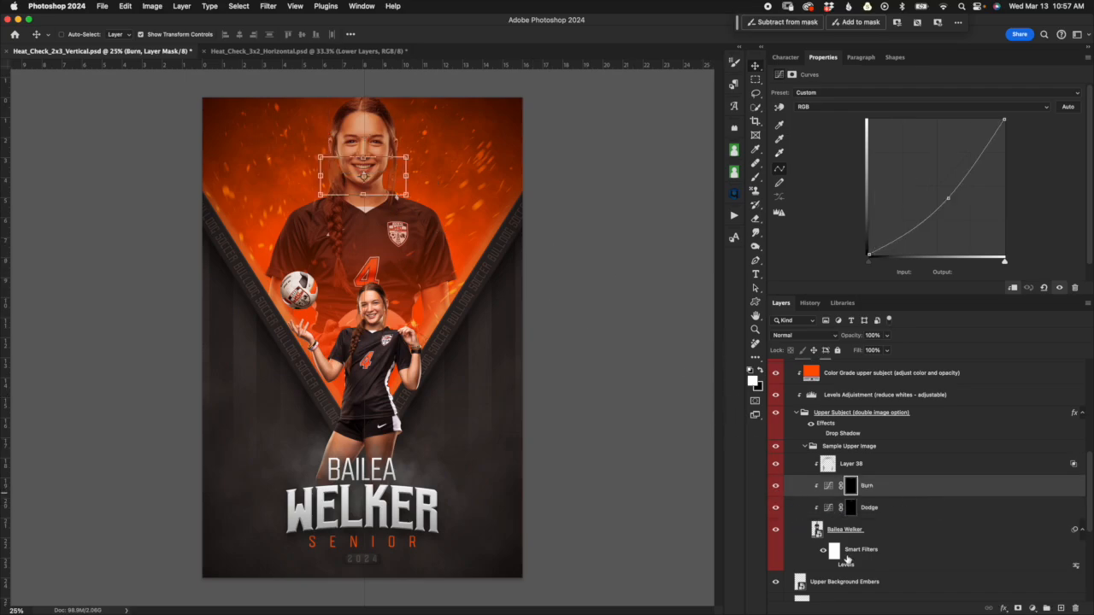
Select the athlete's smart object layer, and collapse the Sample Upper Image group.
{"action": "left_click", "coordinate": [916, 536]}
{"action": "left_click", "coordinate": [812, 447]}
{"action": "left_click", "coordinate": [804, 447]}
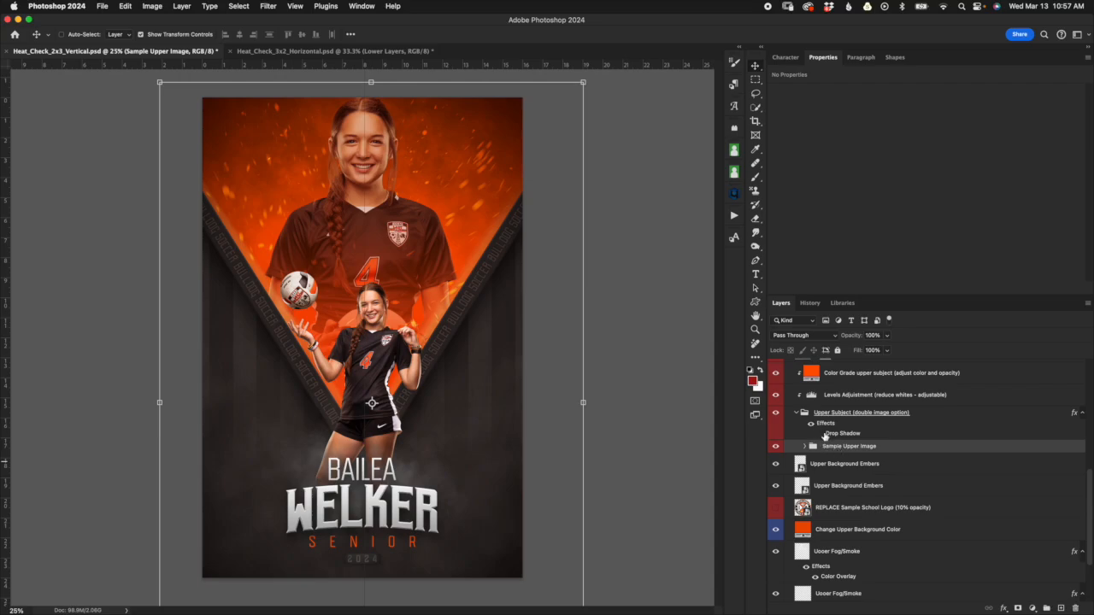
Turn on the Upper Subject group's Drop Shadow and try lowering its opacity to about 66%, discarding the change.
{"action": "left_click", "coordinate": [826, 434]}
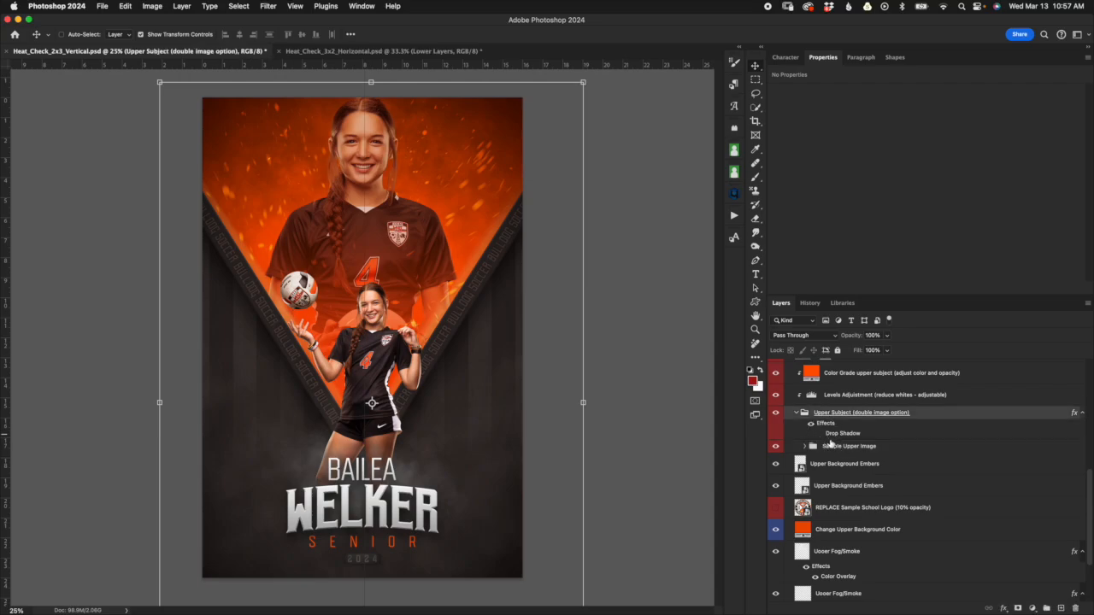
{"action": "left_click", "coordinate": [819, 434]}
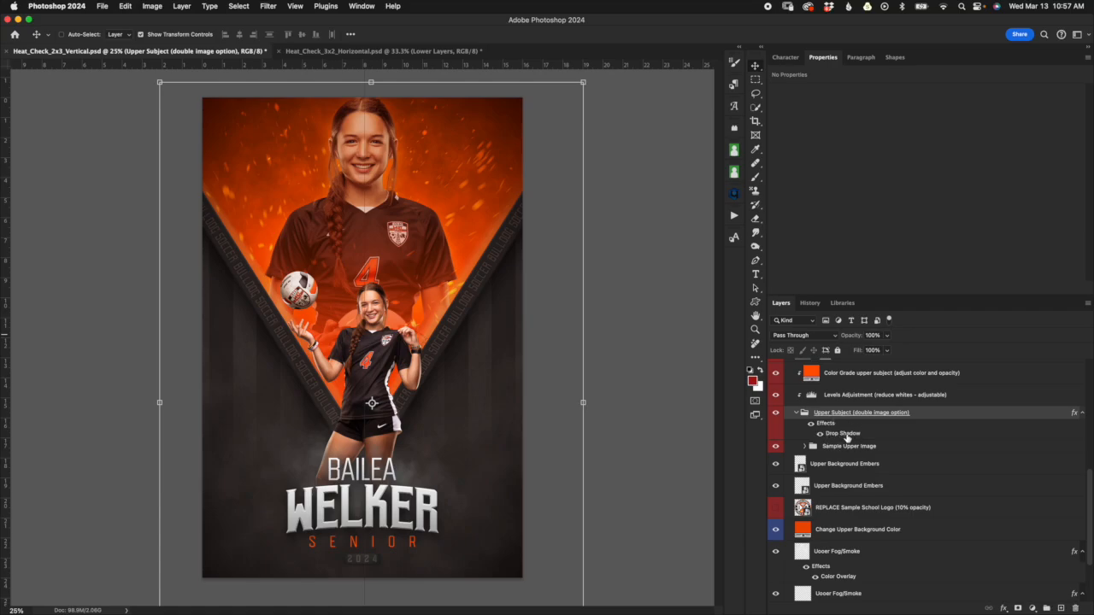
{"action": "double_click", "coordinate": [847, 435]}
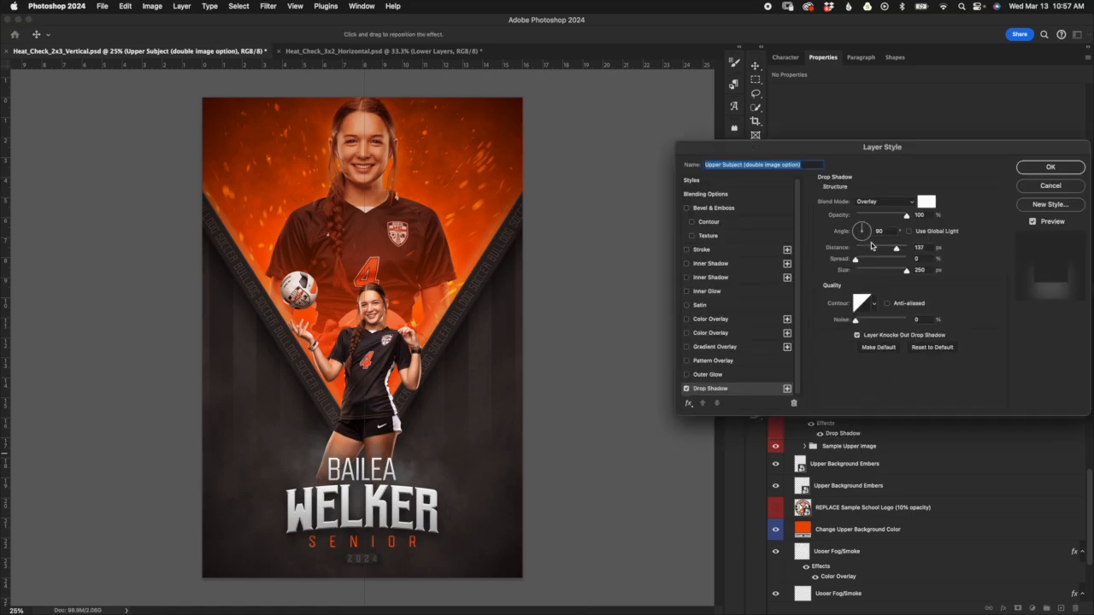
{"action": "mouse_move", "coordinate": [906, 216]}
{"action": "left_mouse_down"}
{"action": "mouse_move", "coordinate": [870, 217]}
{"action": "mouse_move", "coordinate": [888, 217]}
{"action": "left_mouse_up"}
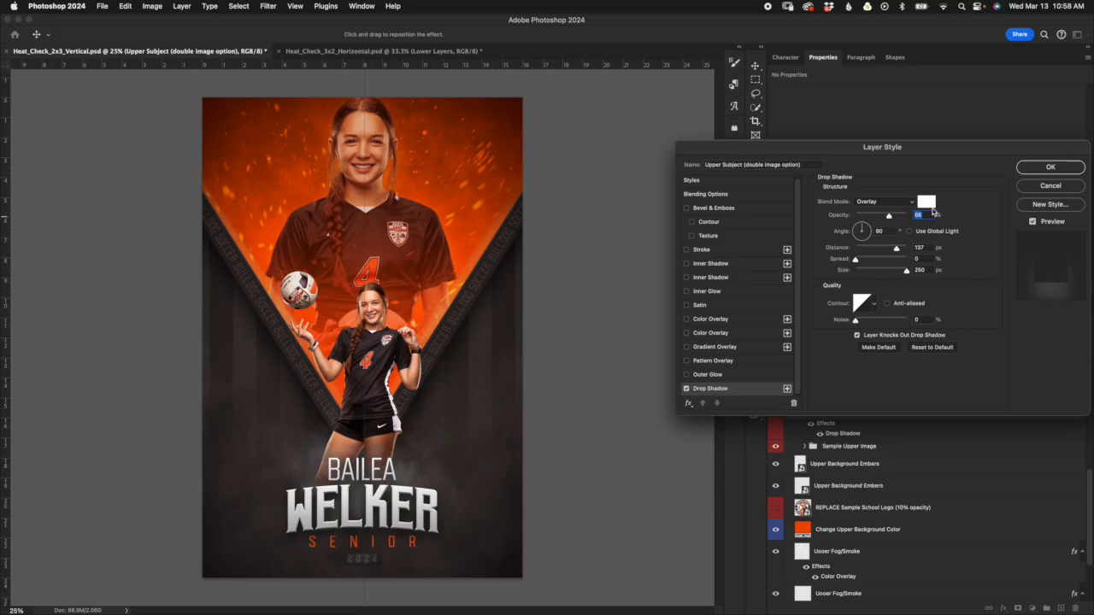
{"action": "left_click_drag", "start_coordinate": [891, 219], "coordinate": [889, 218]}
{"action": "left_click", "coordinate": [1061, 186]}
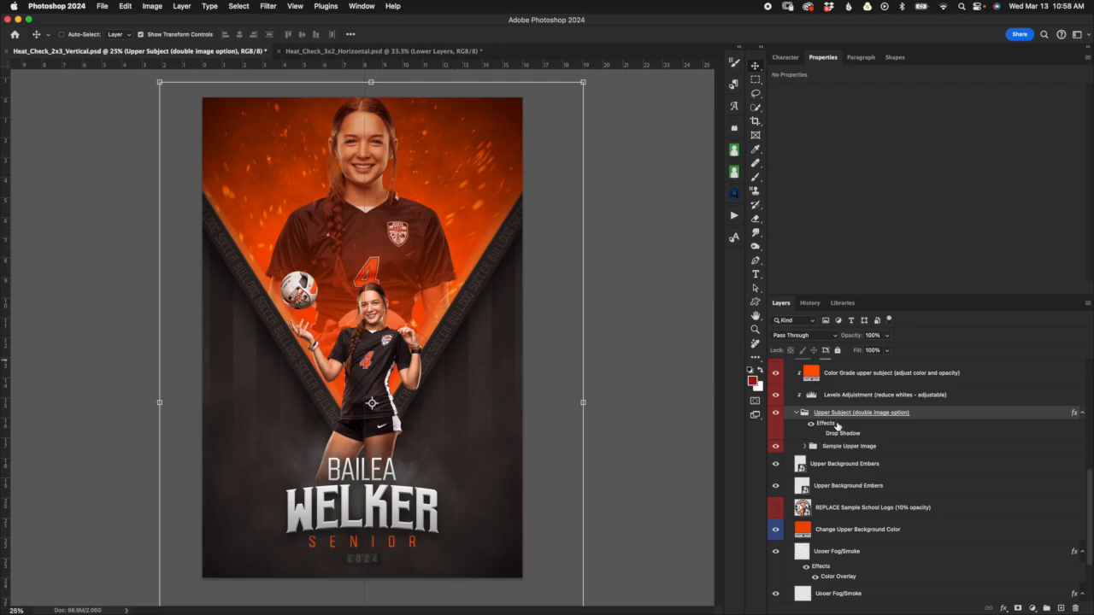
Examine the Levels Adjustment (reduce whites – adjustable) layer's settings, hide the layer, and expand the Sample Upper Image group.
{"action": "left_click", "coordinate": [895, 397]}
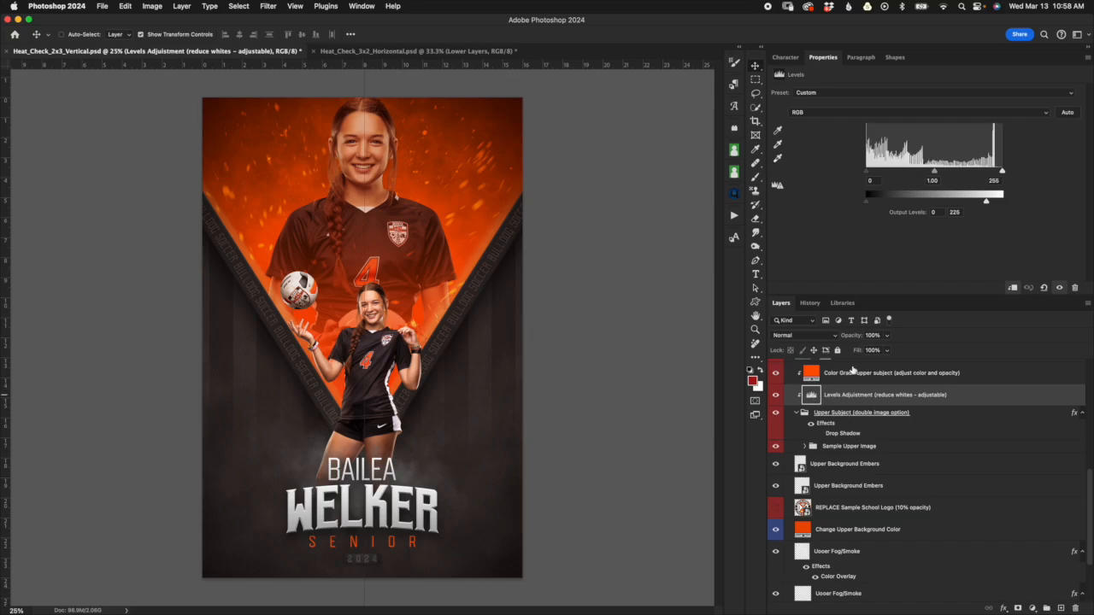
{"action": "left_click", "coordinate": [824, 55]}
{"action": "left_click", "coordinate": [775, 397]}
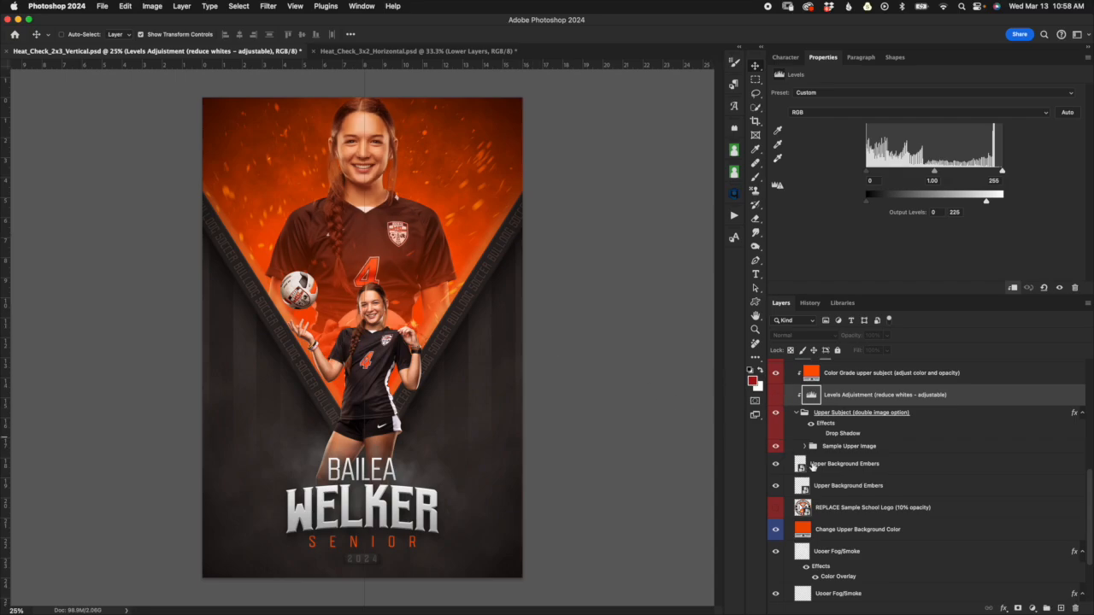
{"action": "left_click", "coordinate": [804, 446]}
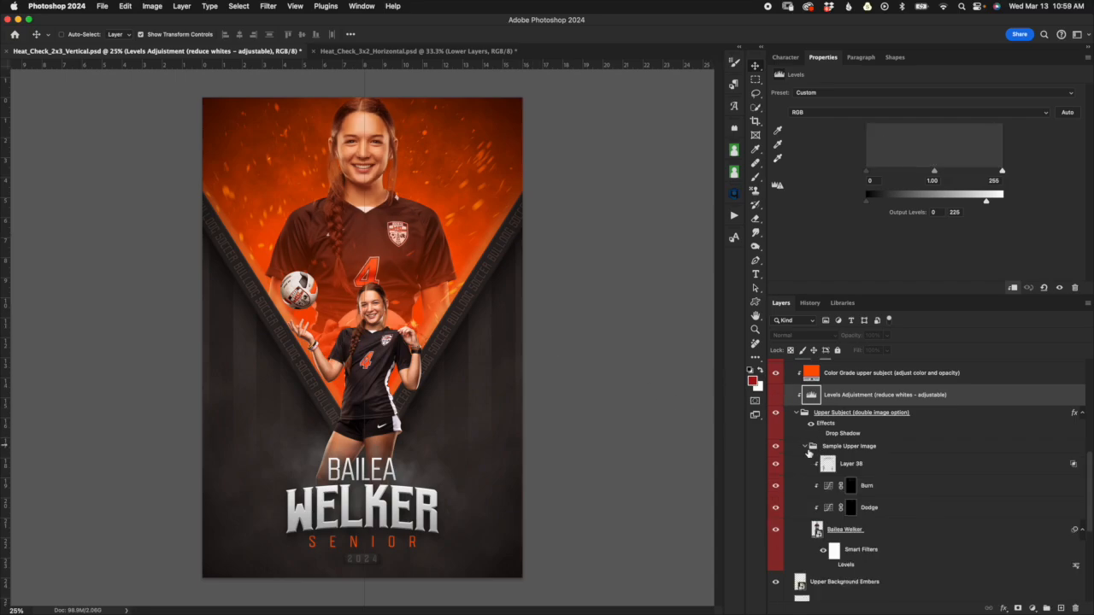
Collapse the Sample Upper Image group and make the Levels Adjustment (reduce whites – adjustable) layer visible again.
{"action": "left_click", "coordinate": [774, 508]}
{"action": "left_click", "coordinate": [773, 508]}
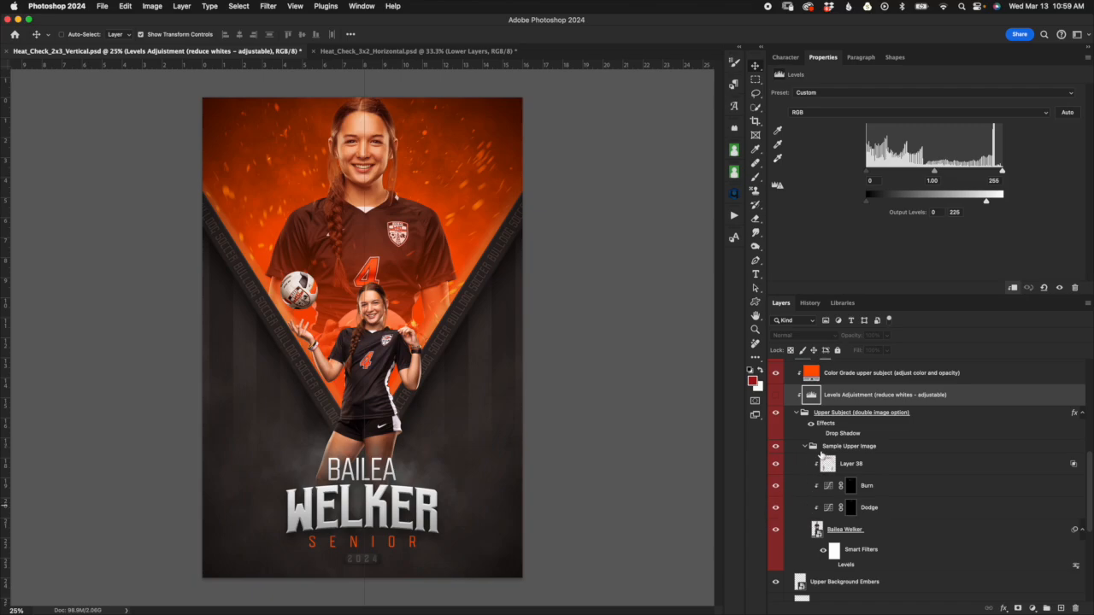
{"action": "left_click", "coordinate": [804, 446]}
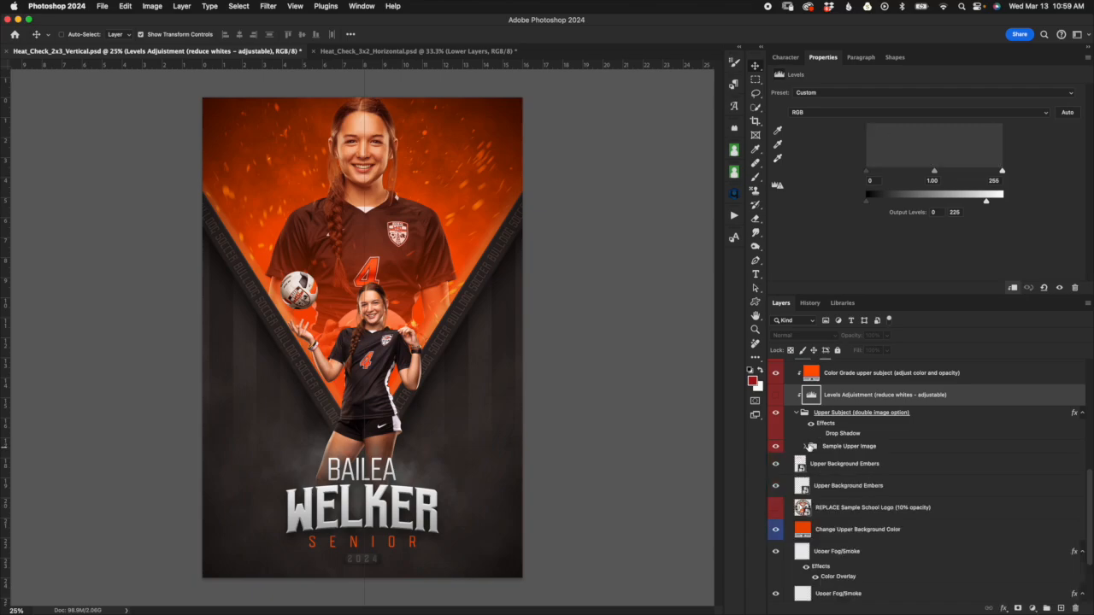
{"action": "left_click", "coordinate": [775, 397]}
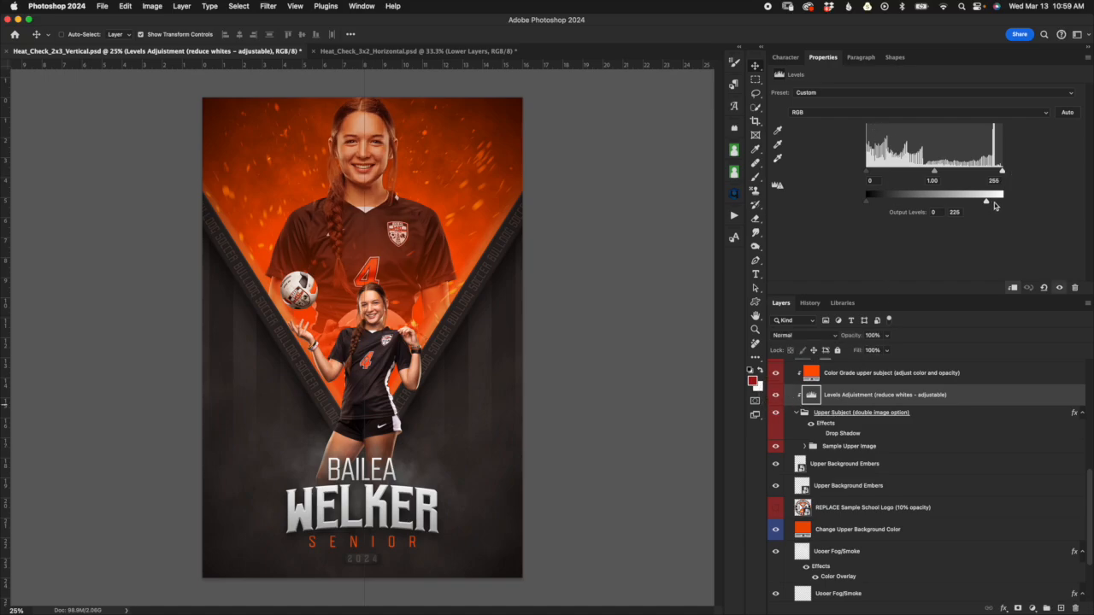
Set the Levels Adjustment's output levels to 0 and 235 after trying a black output of 17, and compare the poster without the layer.
{"action": "left_click_drag", "start_coordinate": [987, 201], "coordinate": [992, 202]}
{"action": "left_click_drag", "start_coordinate": [866, 203], "coordinate": [876, 206]}
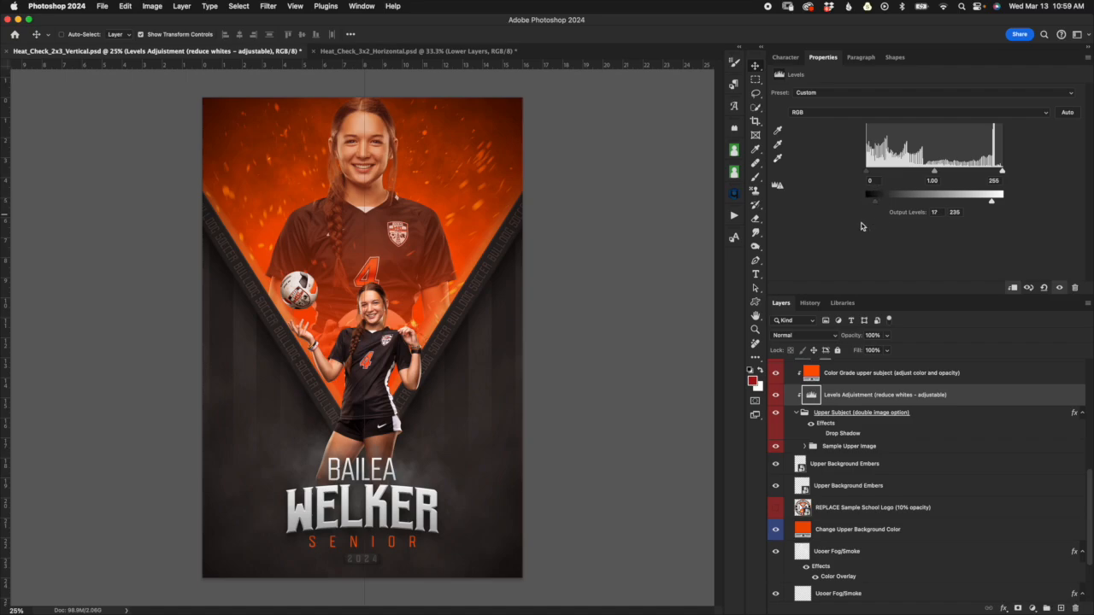
{"action": "left_click_drag", "start_coordinate": [875, 203], "coordinate": [865, 202]}
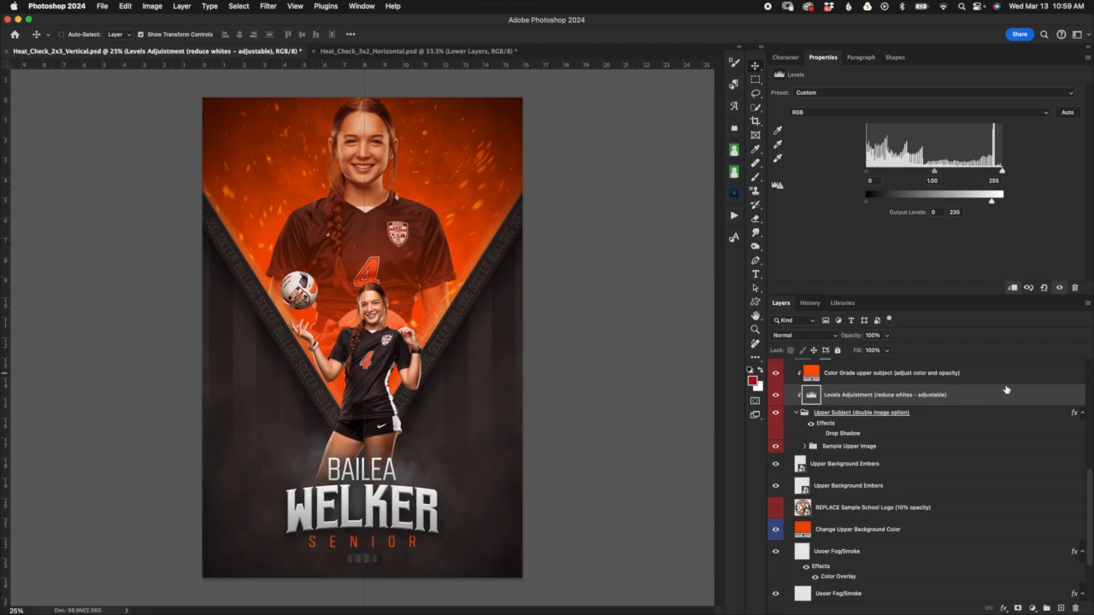
{"action": "left_click", "coordinate": [775, 397]}
{"action": "left_click", "coordinate": [775, 396]}
Select the Color Grade upper subject layer and temporarily hide it to compare its effect on the athlete.
{"action": "key", "text": "alt+bracketright"}
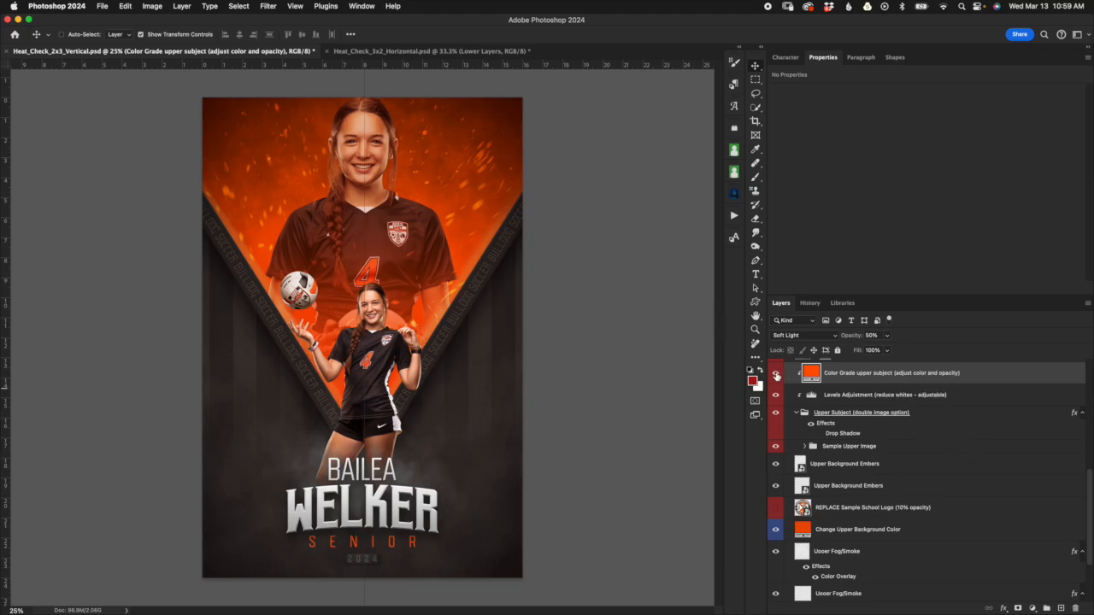
{"action": "left_click", "coordinate": [776, 373]}
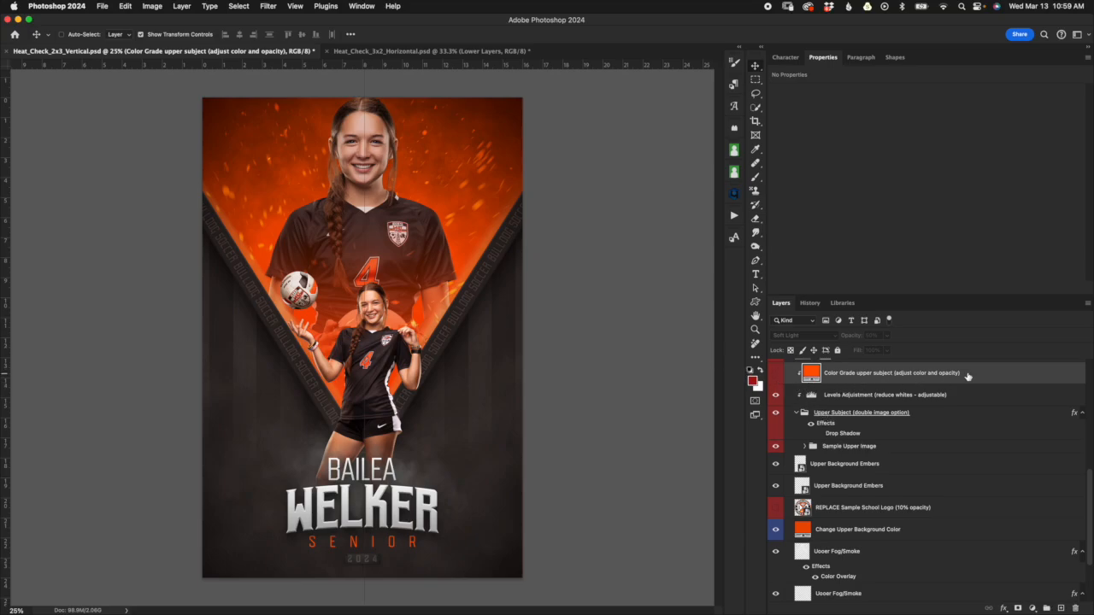
{"action": "left_click", "coordinate": [776, 373]}
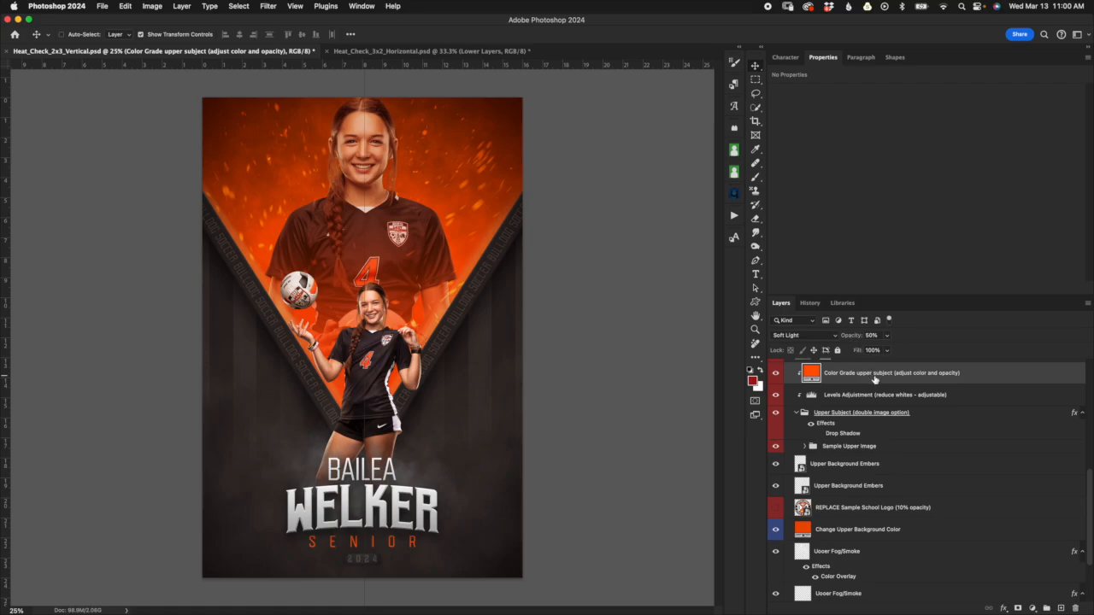
{"action": "left_click_drag", "start_coordinate": [862, 396], "coordinate": [892, 418]}
{"action": "left_click", "coordinate": [922, 378]}
{"action": "left_click", "coordinate": [776, 374]}
{"action": "left_click", "coordinate": [777, 374]}
Try Overlay blending at 24% opacity on the Color Grade upper subject layer, and restore Soft Light at 50%.
{"action": "left_click", "coordinate": [815, 339]}
{"action": "left_click", "coordinate": [819, 329]}
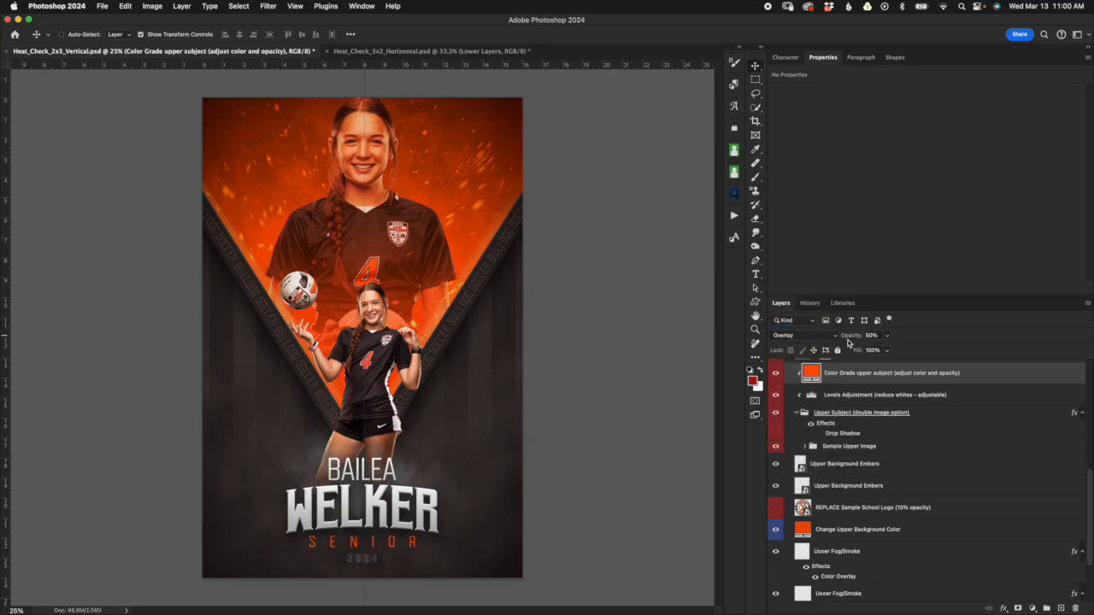
{"action": "left_click_drag", "start_coordinate": [851, 339], "coordinate": [842, 339]}
{"action": "left_click", "coordinate": [825, 339]}
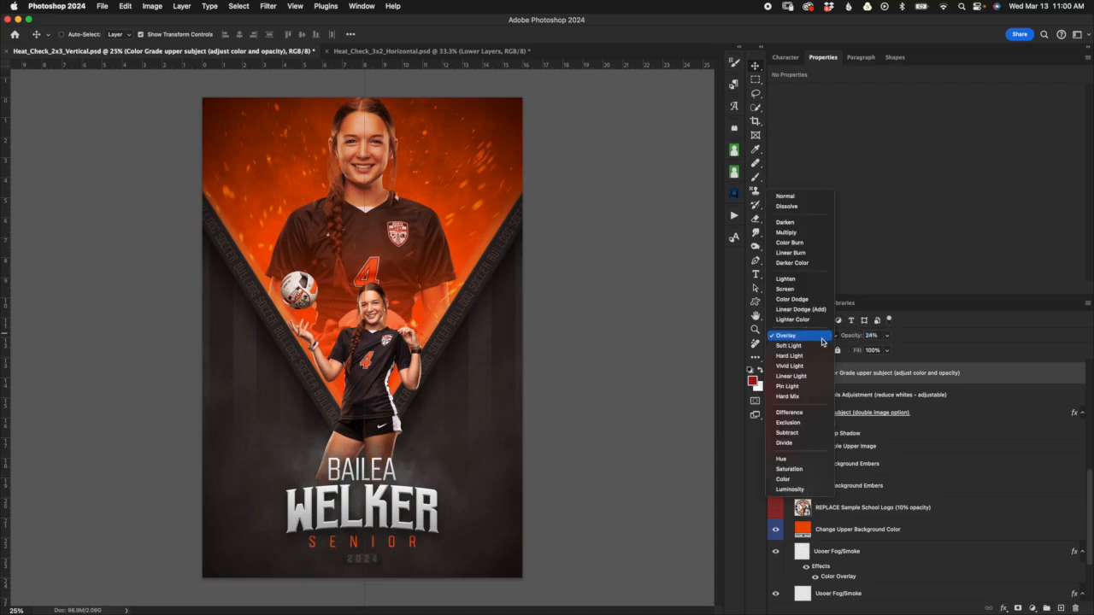
{"action": "left_click", "coordinate": [808, 346]}
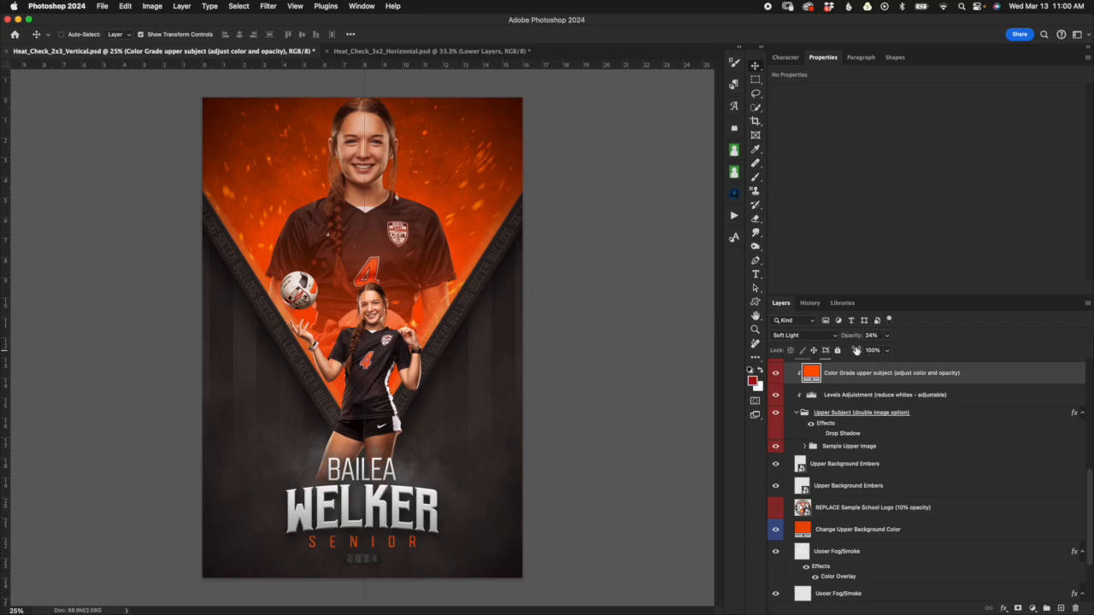
{"action": "left_click_drag", "start_coordinate": [856, 338], "coordinate": [852, 338]}
Try red, pale orange and dark brown fills such as ff0000 and 842b00 for the Color Grade layer, and restore ff5400.
{"action": "double_click", "coordinate": [813, 374]}
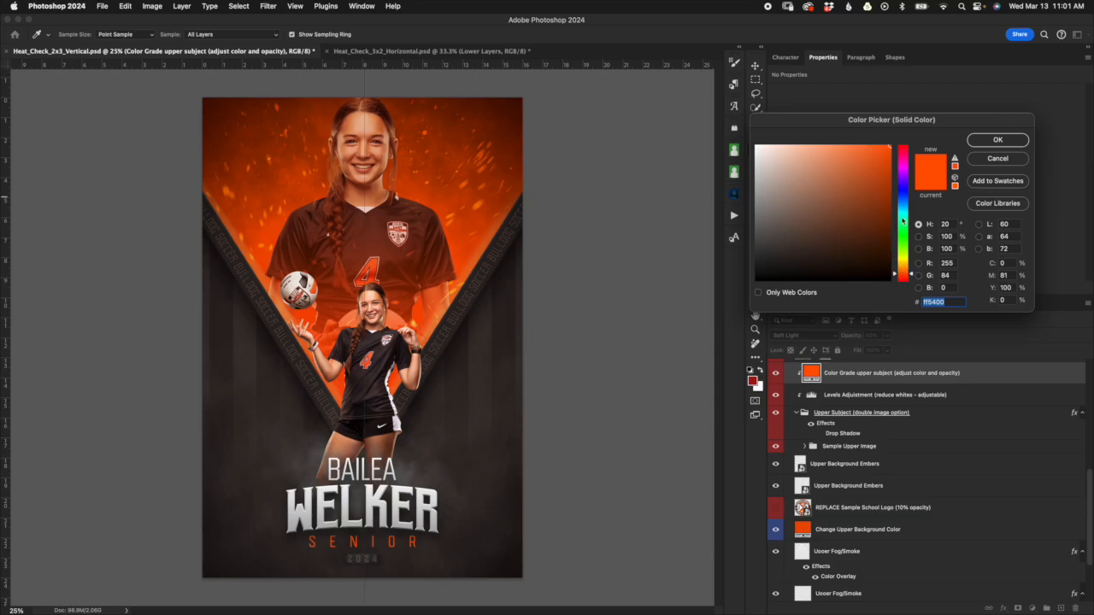
{"action": "left_click_drag", "start_coordinate": [912, 275], "coordinate": [913, 309]}
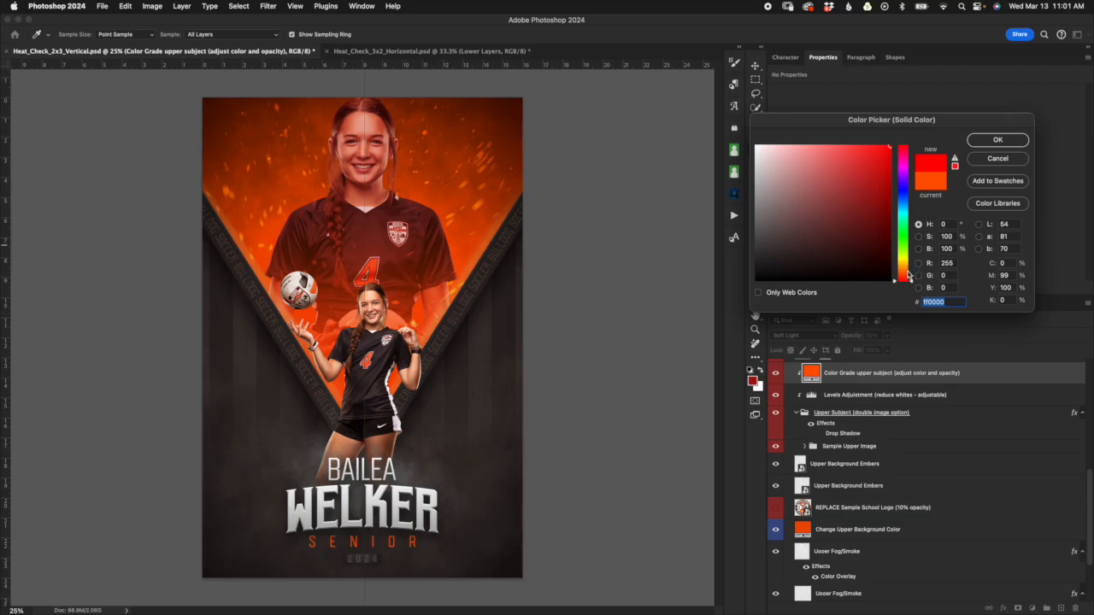
{"action": "left_click_drag", "start_coordinate": [908, 276], "coordinate": [908, 272]}
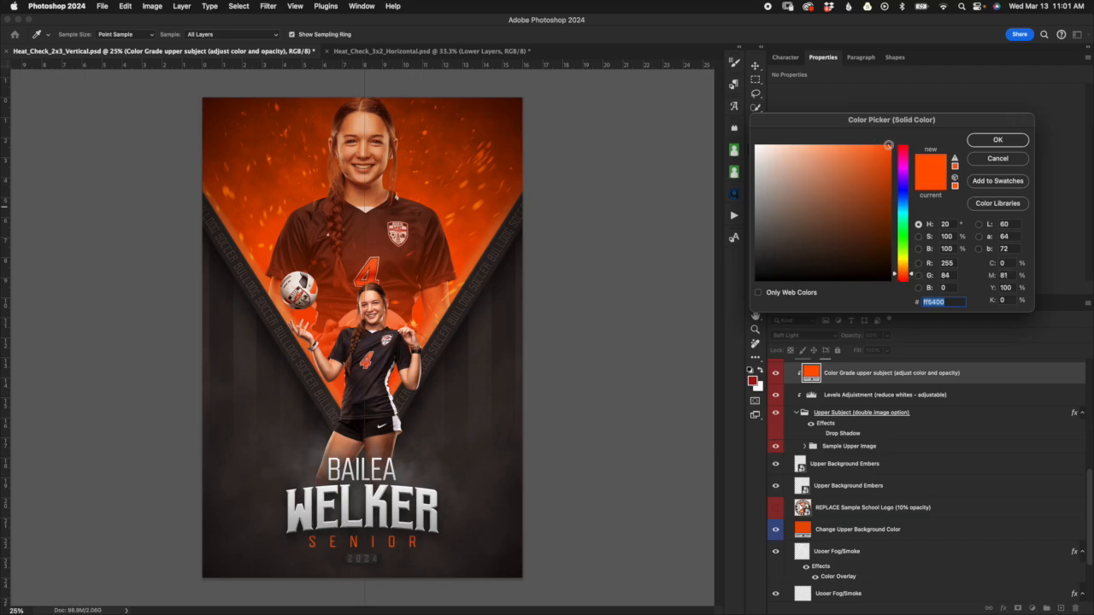
{"action": "left_click", "coordinate": [838, 156]}
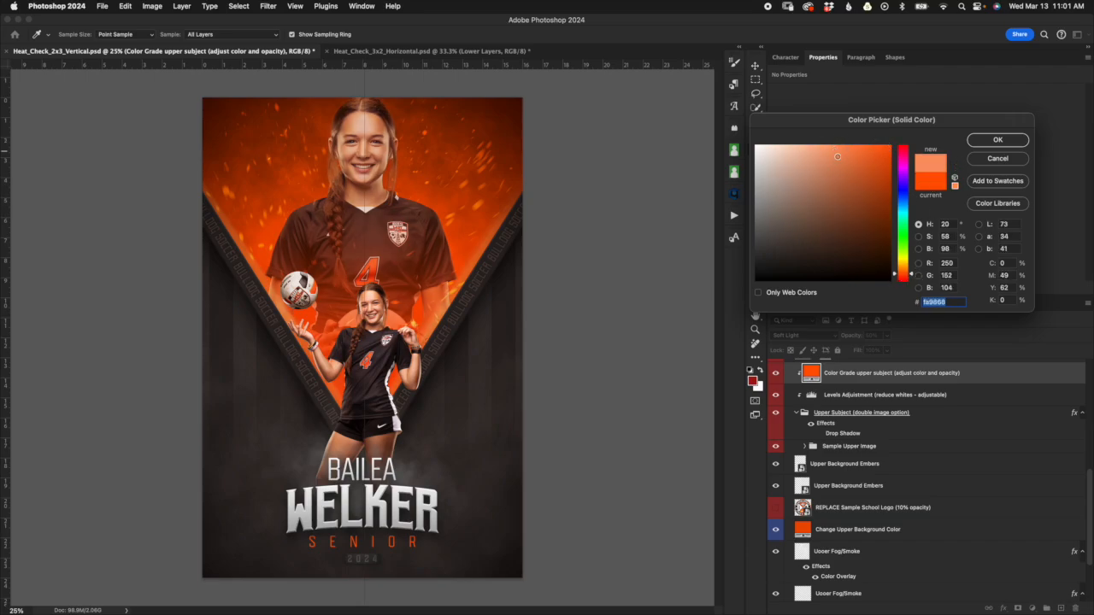
{"action": "mouse_move", "coordinate": [851, 152]}
{"action": "left_mouse_down"}
{"action": "mouse_move", "coordinate": [884, 194]}
{"action": "mouse_move", "coordinate": [887, 221]}
{"action": "mouse_move", "coordinate": [895, 211]}
{"action": "left_mouse_up"}
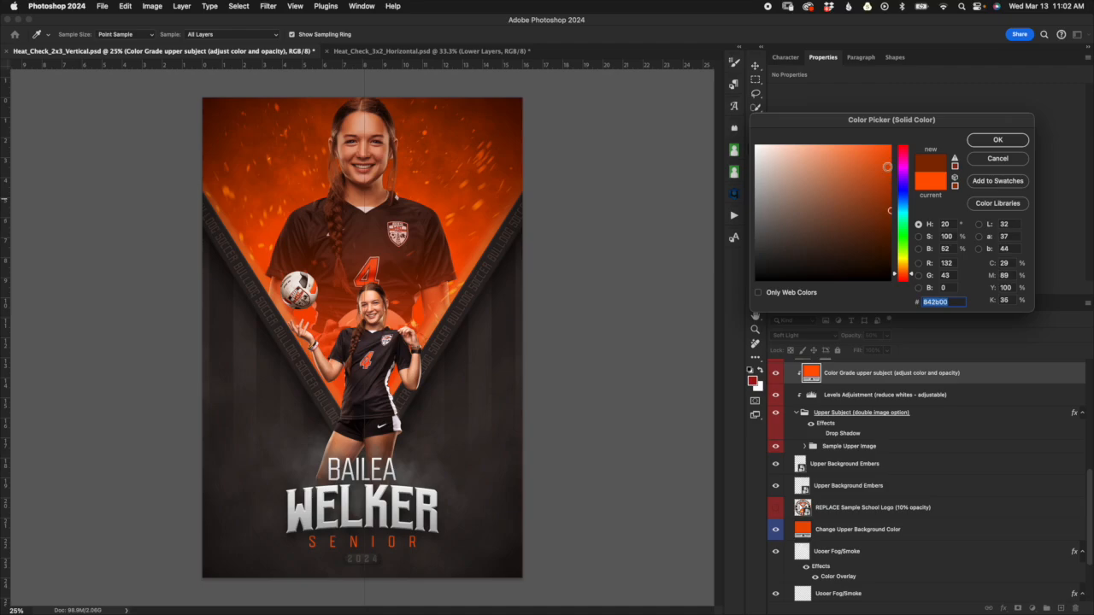
{"action": "mouse_move", "coordinate": [883, 157]}
{"action": "left_mouse_down"}
{"action": "mouse_move", "coordinate": [897, 134]}
{"action": "mouse_move", "coordinate": [875, 168]}
{"action": "mouse_move", "coordinate": [845, 165]}
{"action": "mouse_move", "coordinate": [869, 143]}
{"action": "left_mouse_up"}
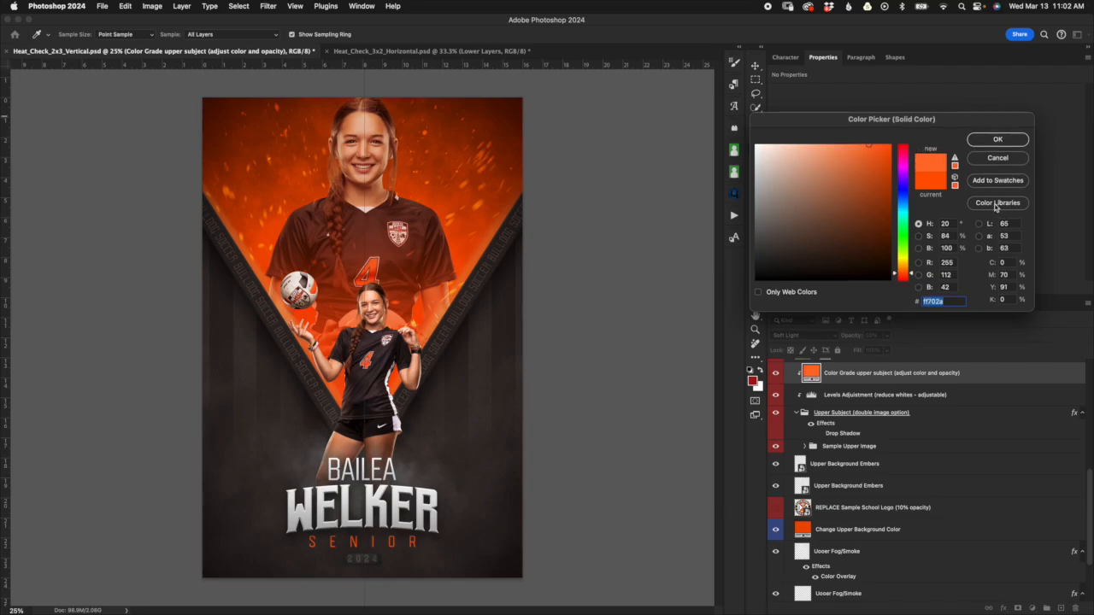
{"action": "left_click_drag", "start_coordinate": [980, 123], "coordinate": [940, 118]}
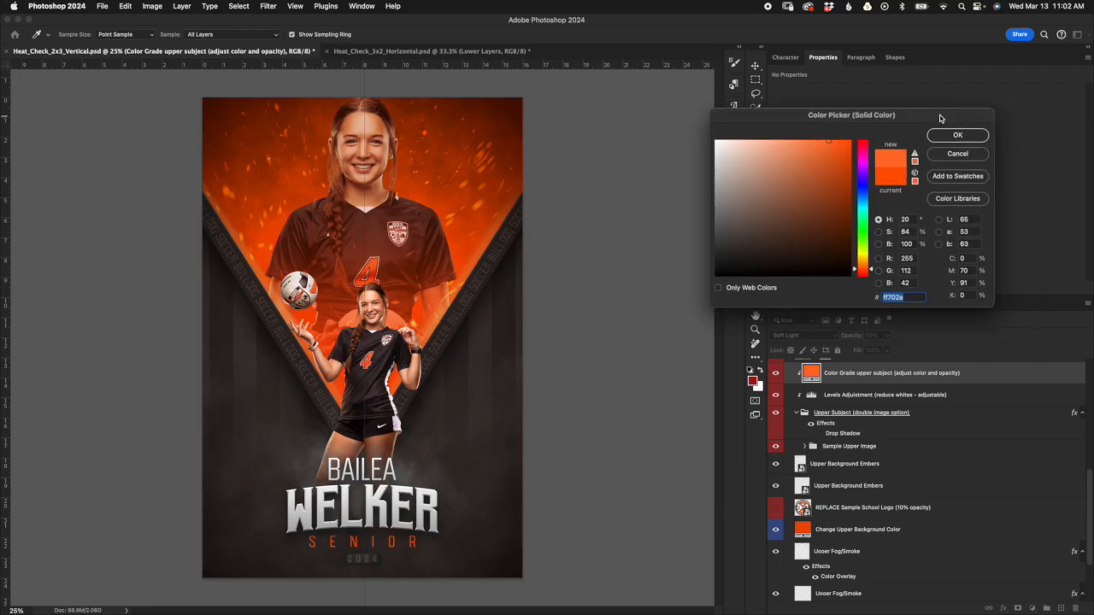
{"action": "left_click", "coordinate": [894, 177]}
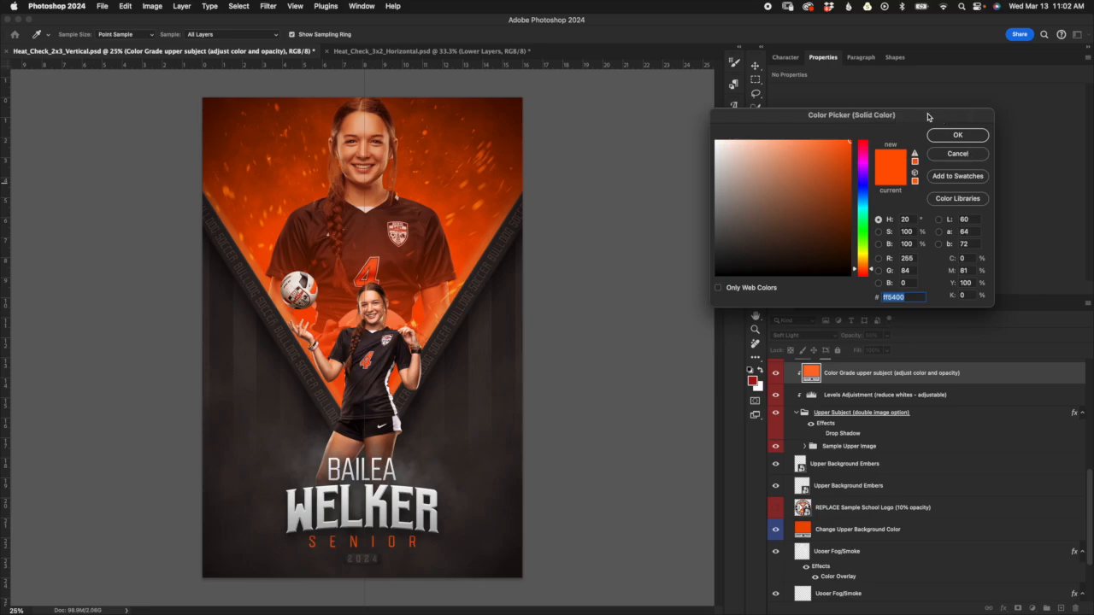
{"action": "left_click", "coordinate": [957, 137]}
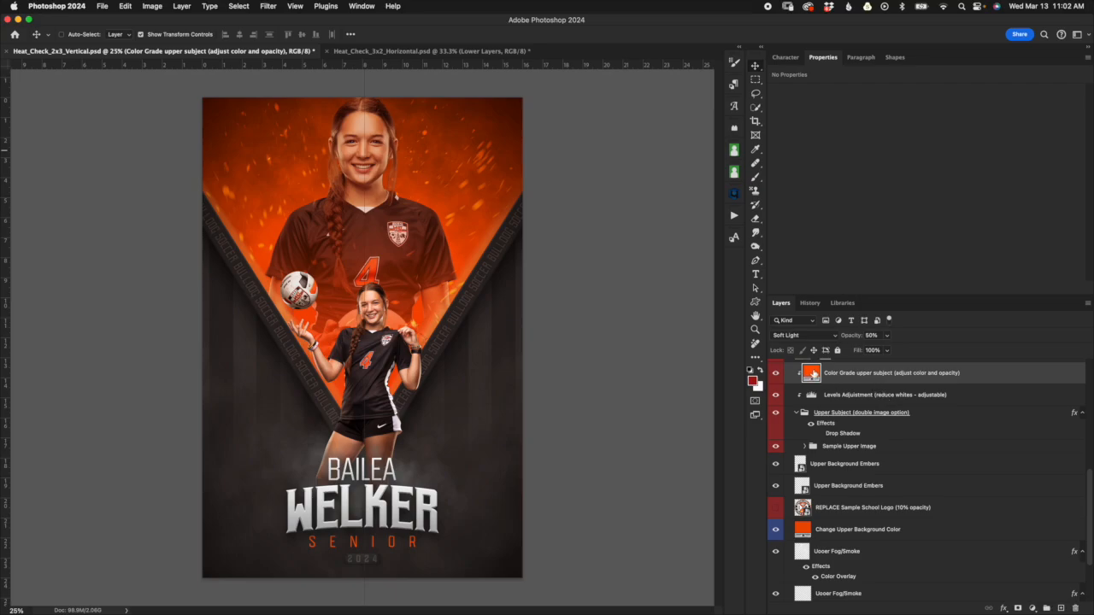
Try a blue 0060ff fill for the Color Grade upper subject layer and discard the change.
{"action": "double_click", "coordinate": [811, 372]}
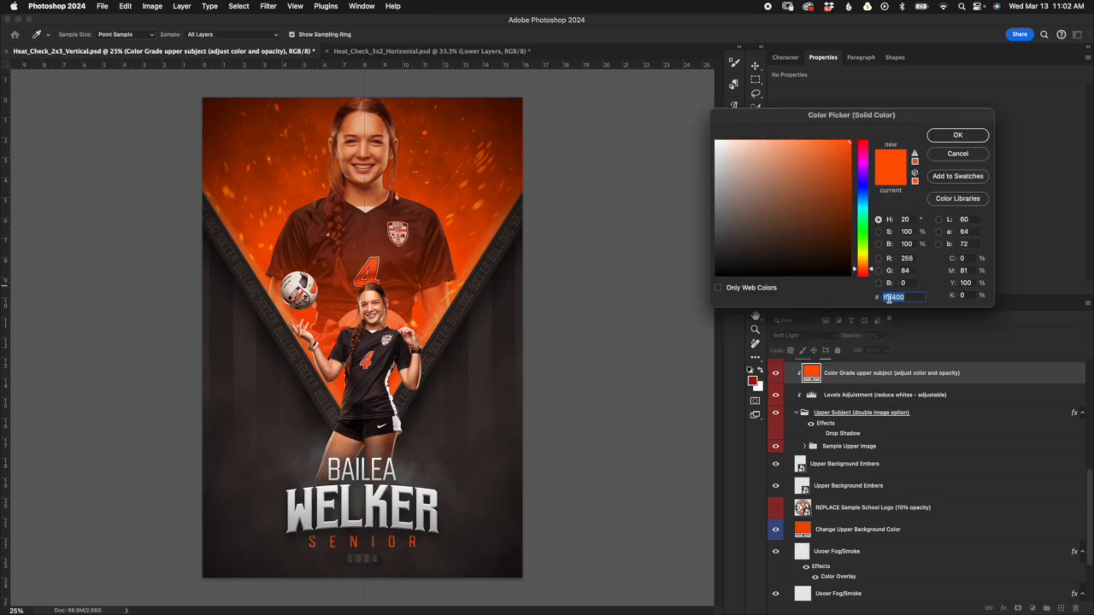
{"action": "left_click", "coordinate": [864, 194]}
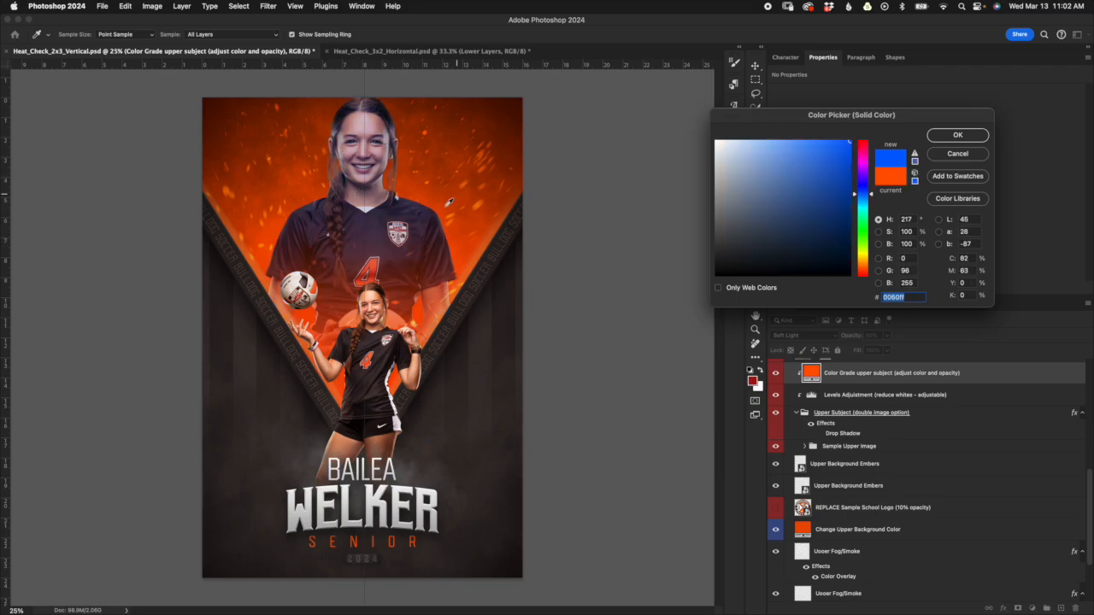
{"action": "left_click", "coordinate": [975, 154]}
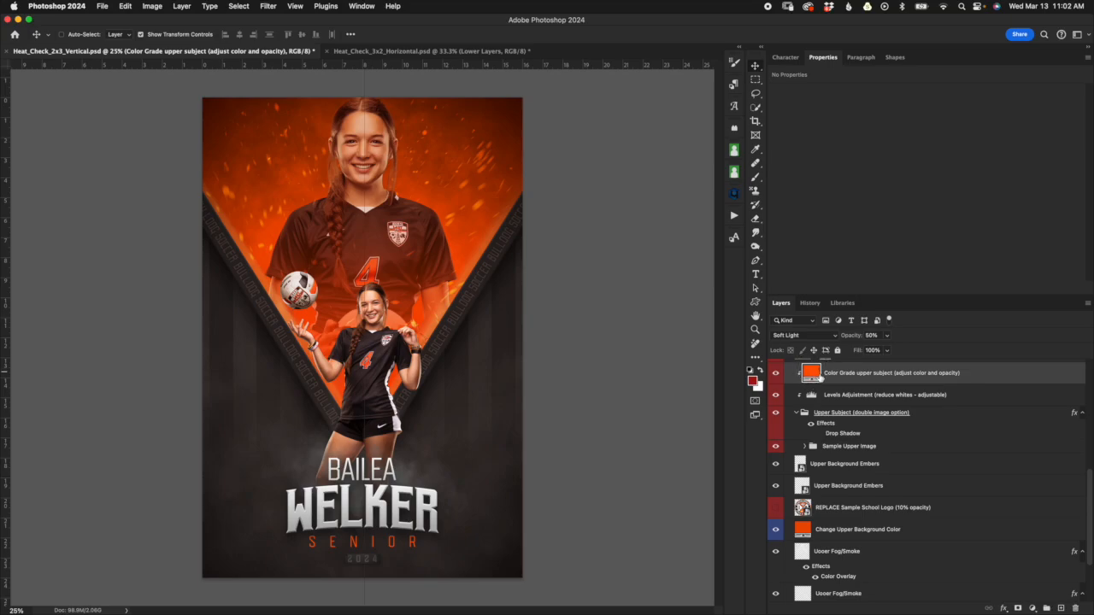
{"action": "double_click", "coordinate": [818, 375]}
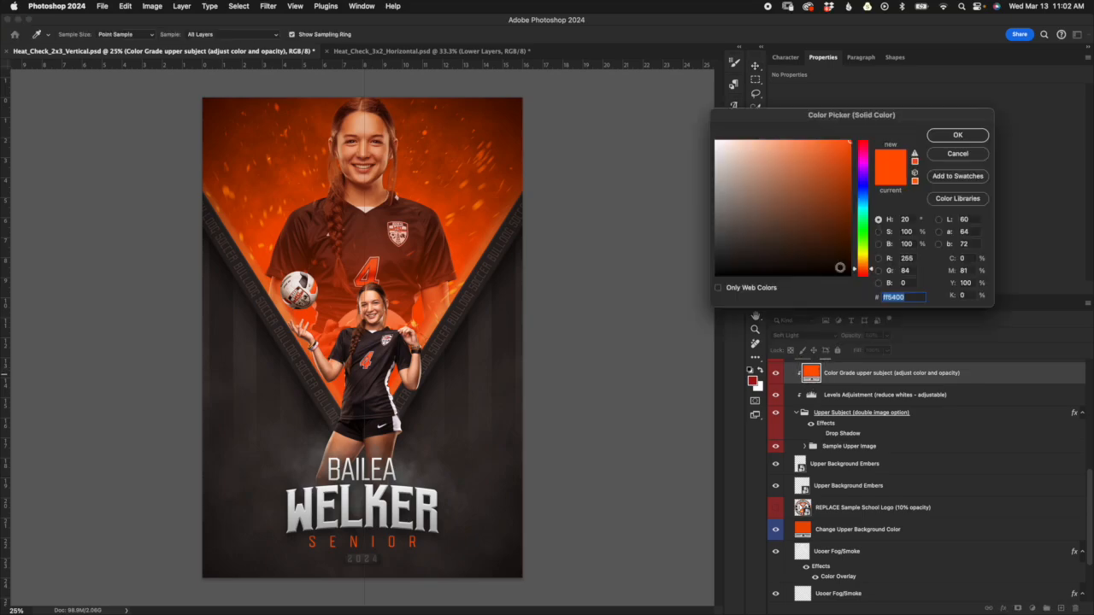
{"action": "left_click", "coordinate": [958, 158]}
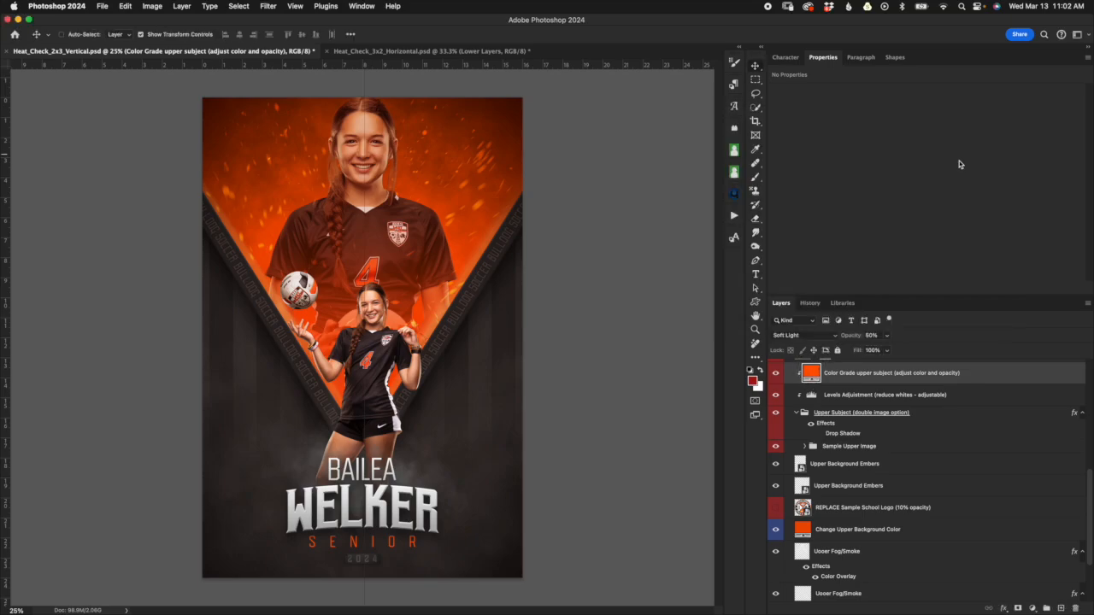
Try placing the blue 1x2 vertical volleyball poster image into the 2x3 template document.
{"action": "left_click", "coordinate": [277, 603]}
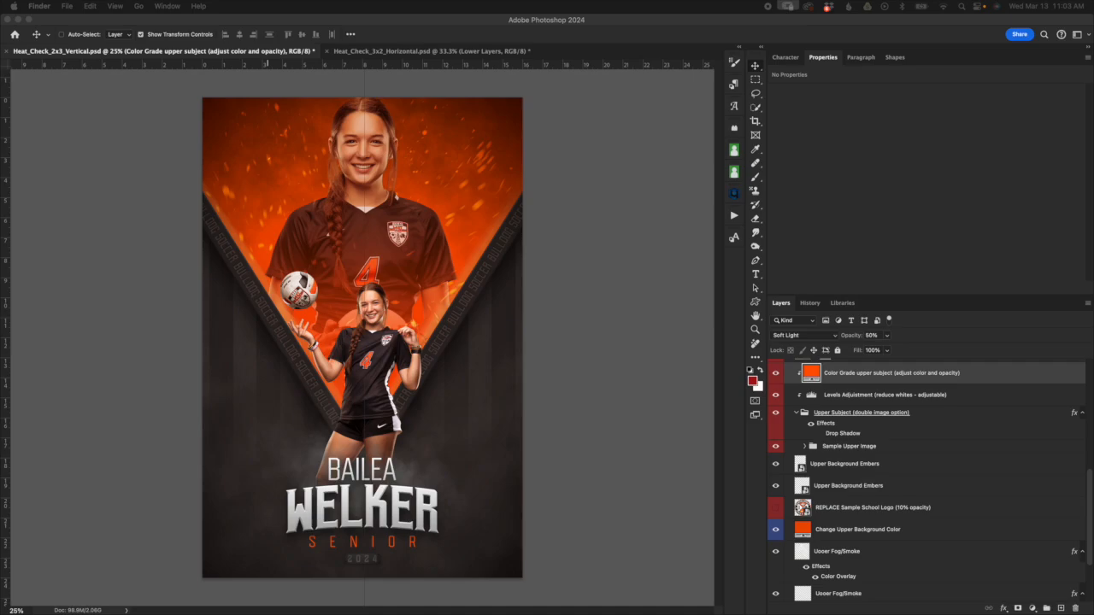
{"action": "left_click_drag", "start_coordinate": [2, 376], "coordinate": [342, 406]}
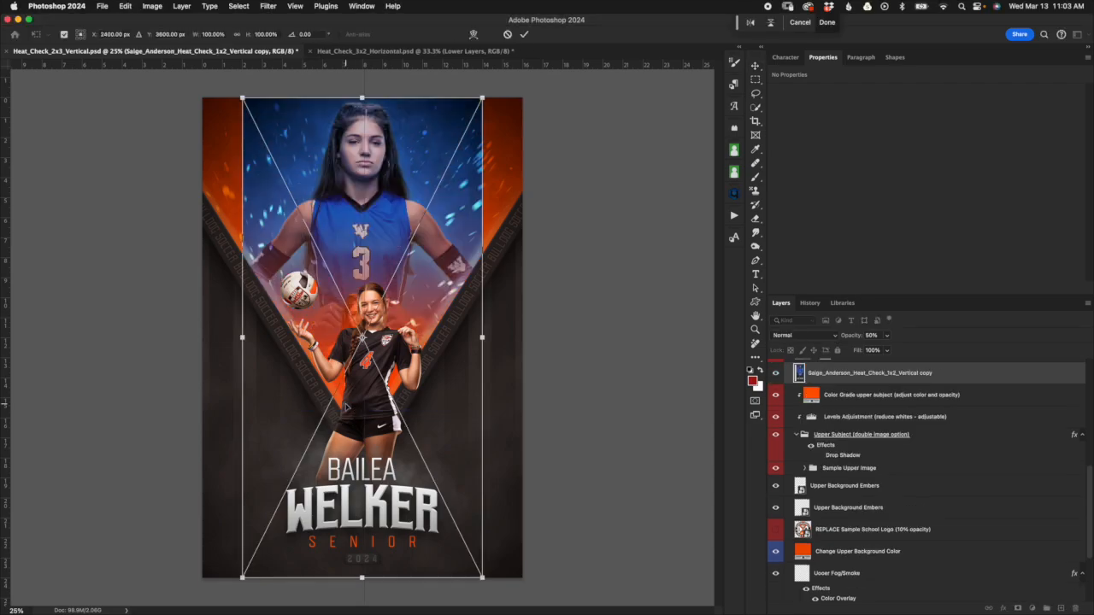
{"action": "left_click", "coordinate": [524, 34]}
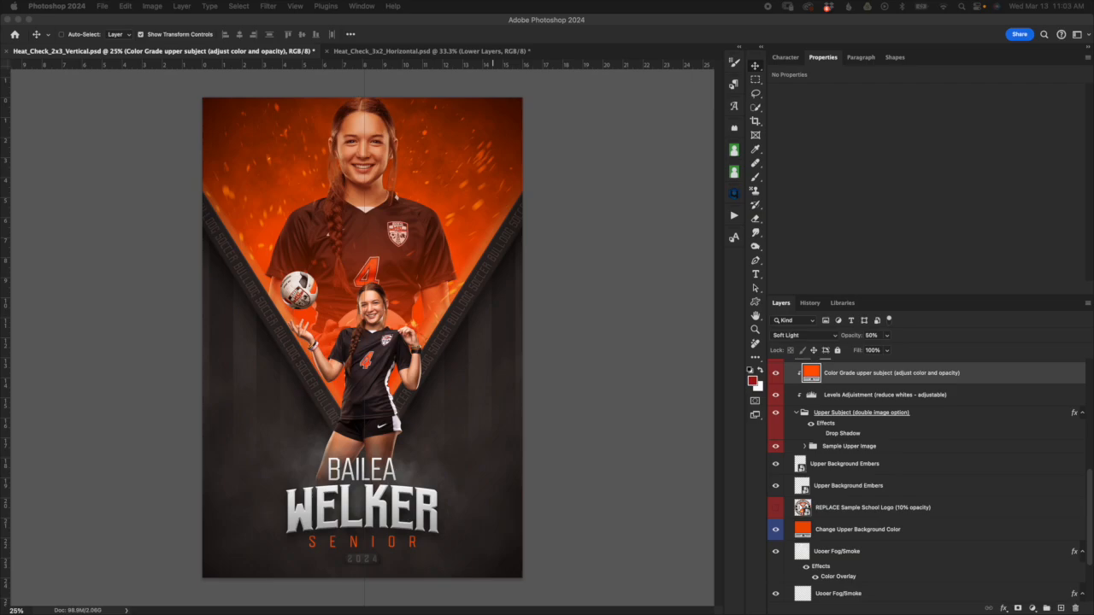
View the blue volleyball poster example in Preview, and return to Photoshop with the Color Grade upper subject layer selected.
{"action": "left_click_drag", "start_coordinate": [0, 75], "coordinate": [289, 17]}
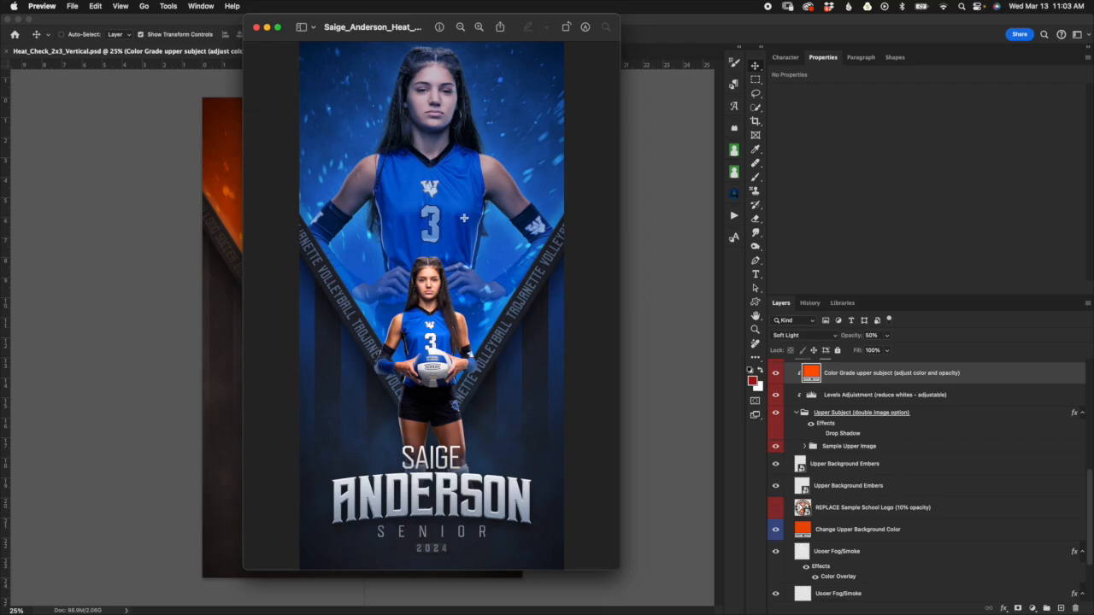
{"action": "left_click", "coordinate": [679, 27]}
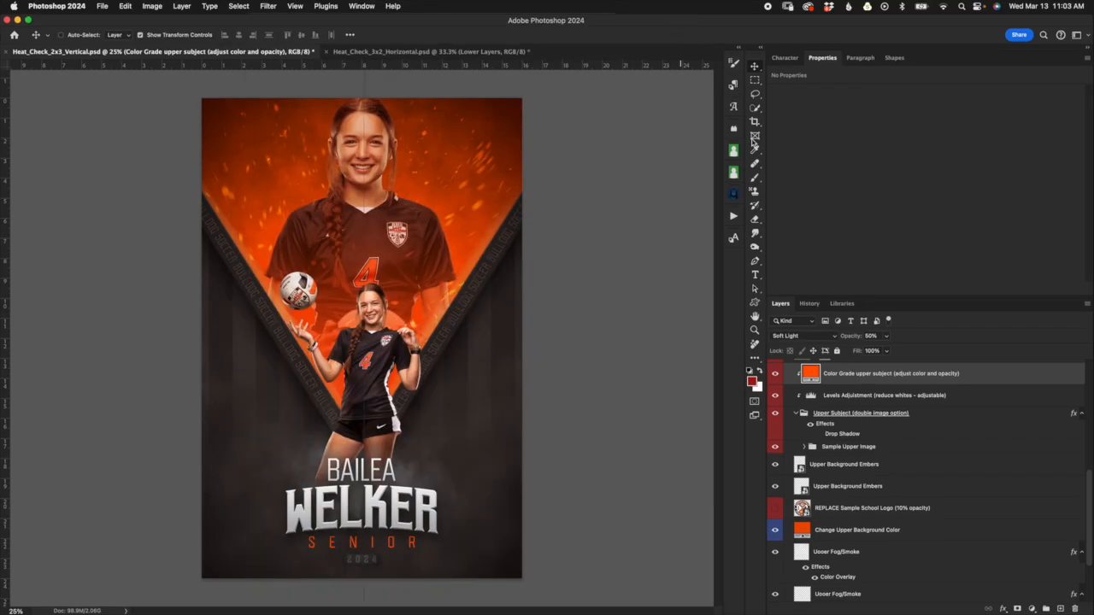
{"action": "key", "text": "ctrl+v"}
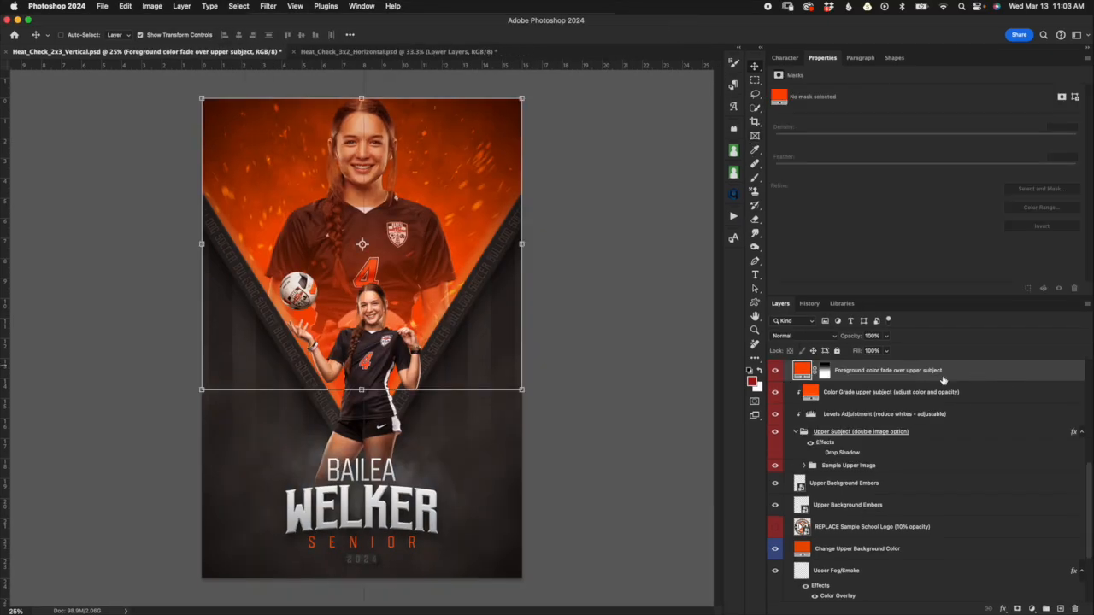
{"action": "left_click", "coordinate": [917, 391]}
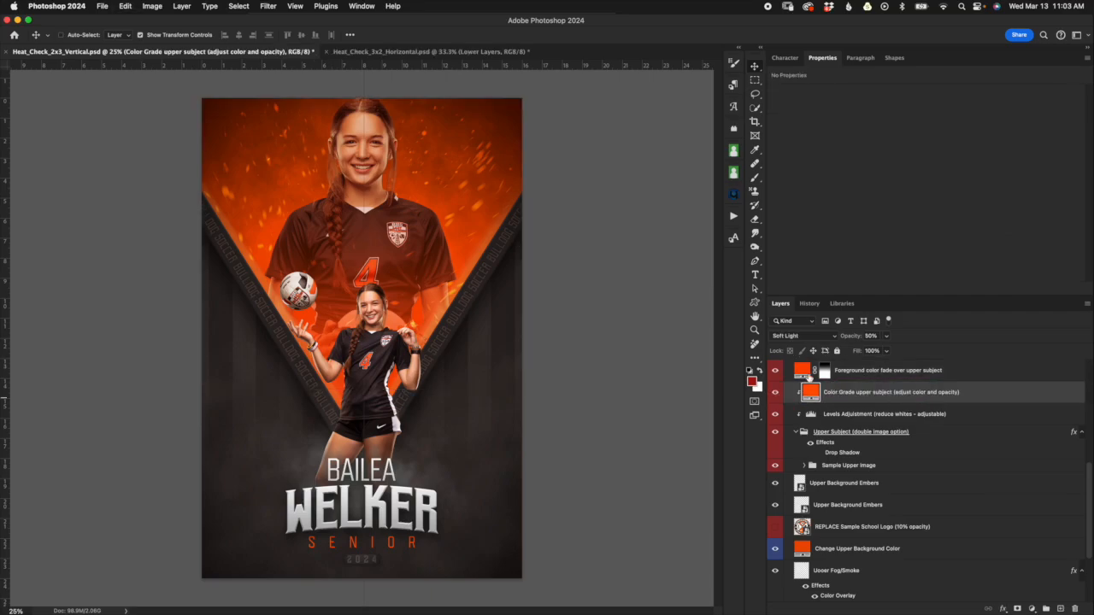
{"action": "left_click", "coordinate": [868, 402]}
{"action": "right_click", "coordinate": [869, 401]}
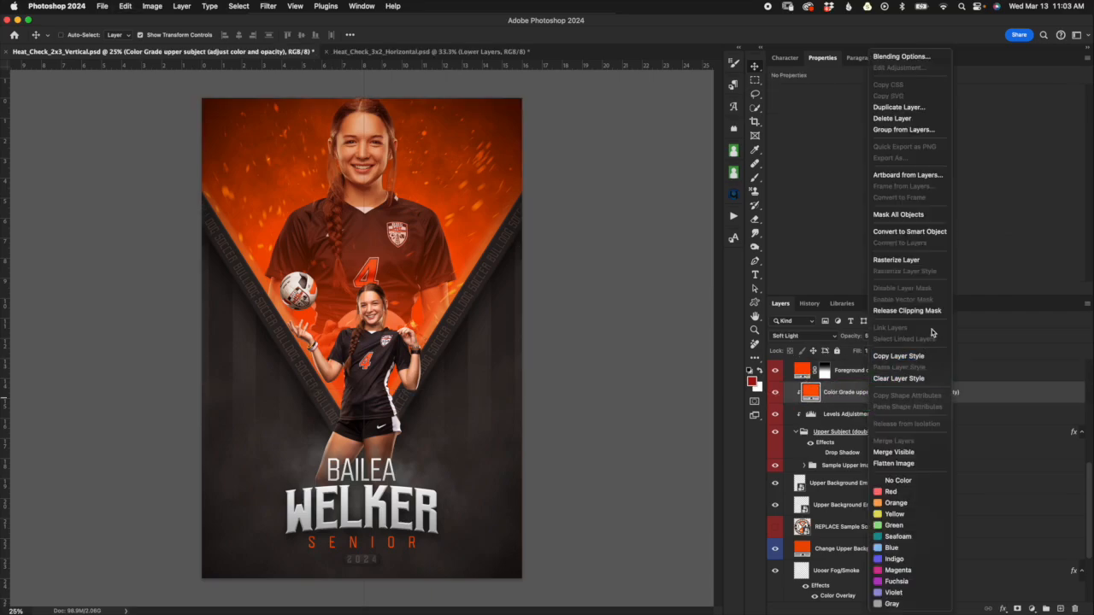
{"action": "left_click", "coordinate": [935, 107]}
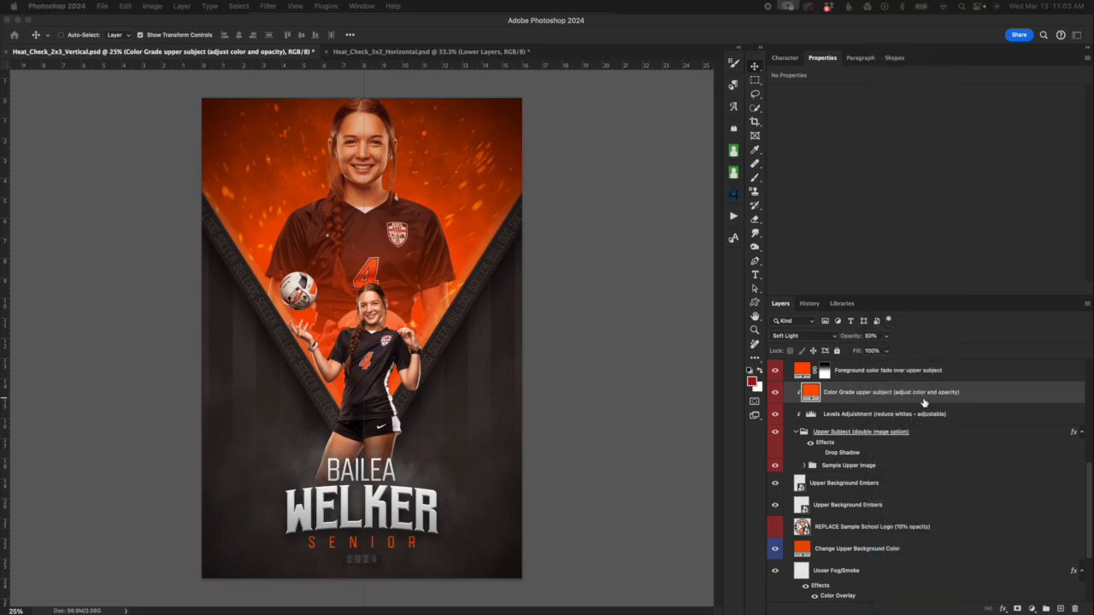
{"action": "left_click", "coordinate": [982, 400]}
{"action": "left_click", "coordinate": [987, 395]}
{"action": "left_click", "coordinate": [989, 394]}
{"action": "left_click_drag", "start_coordinate": [2, 188], "coordinate": [662, 185]}
{"action": "left_click", "coordinate": [682, 222]}
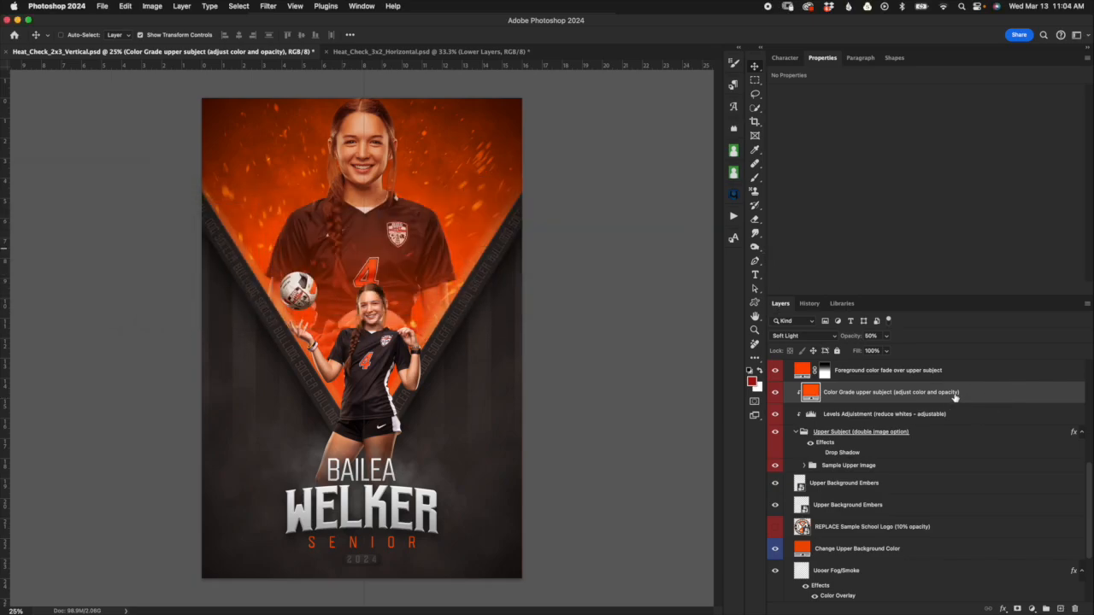
Duplicate the Color Grade upper subject layer and try a blue 0042ff fill on the original, discarding the color change.
{"action": "left_click_drag", "start_coordinate": [974, 398], "coordinate": [973, 411]}
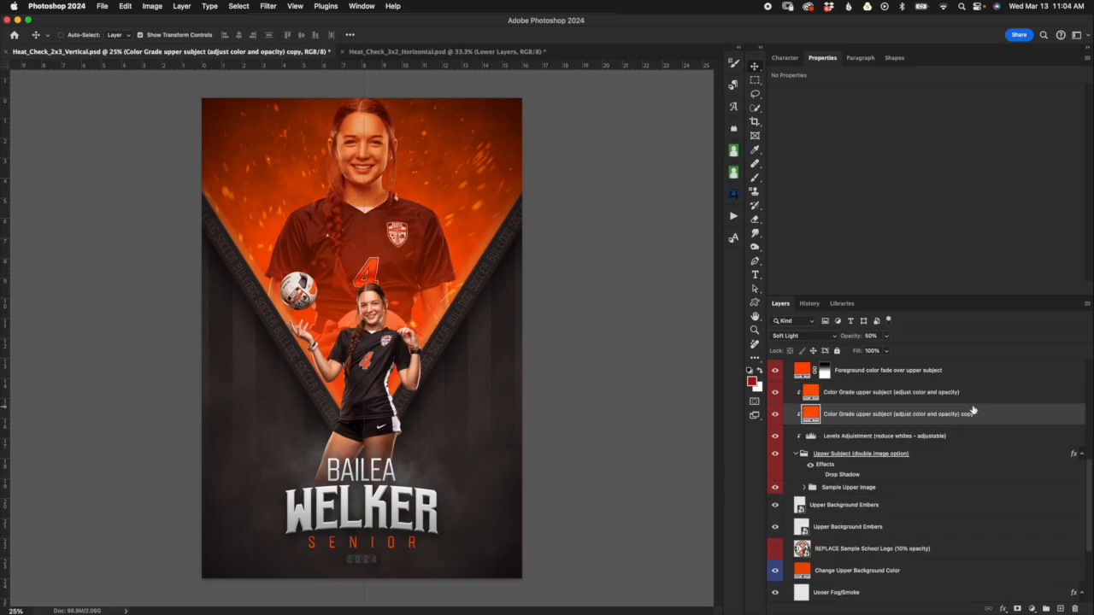
{"action": "double_click", "coordinate": [810, 393]}
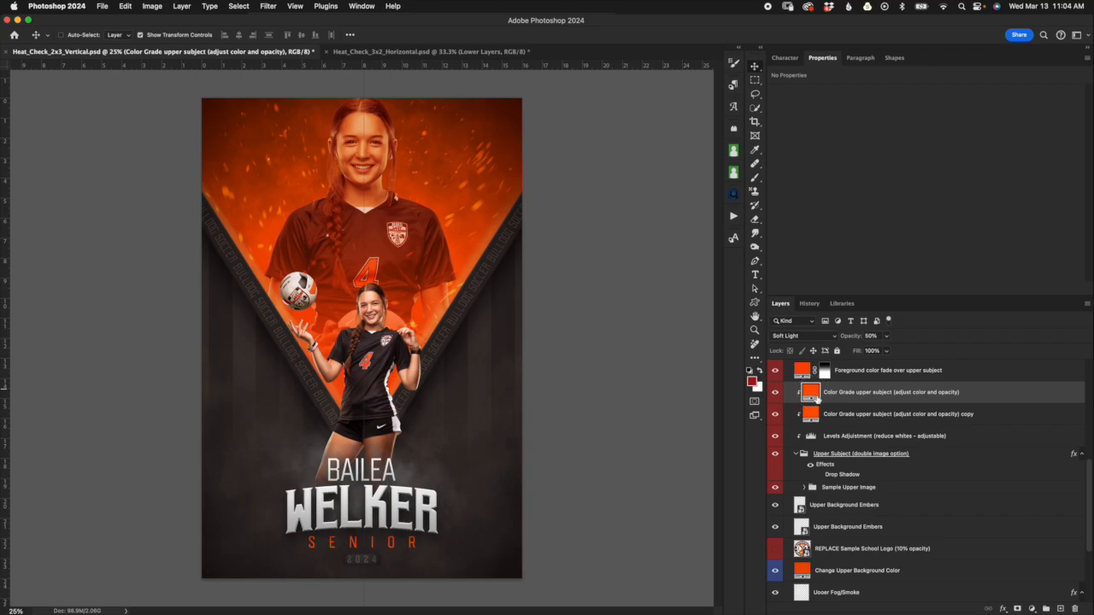
{"action": "left_click", "coordinate": [863, 192]}
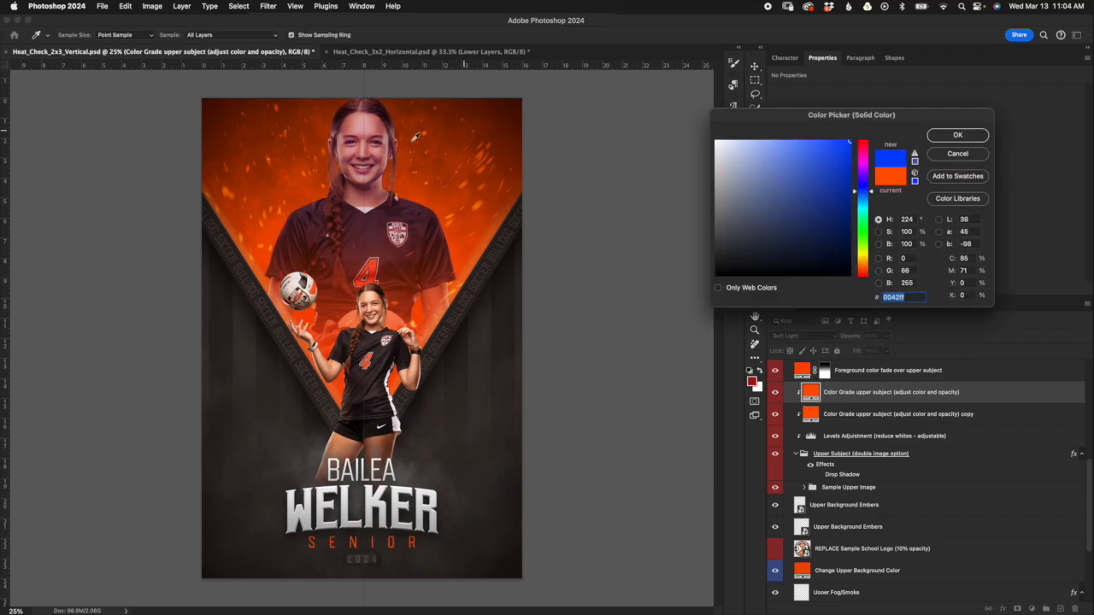
{"action": "left_click", "coordinate": [976, 154]}
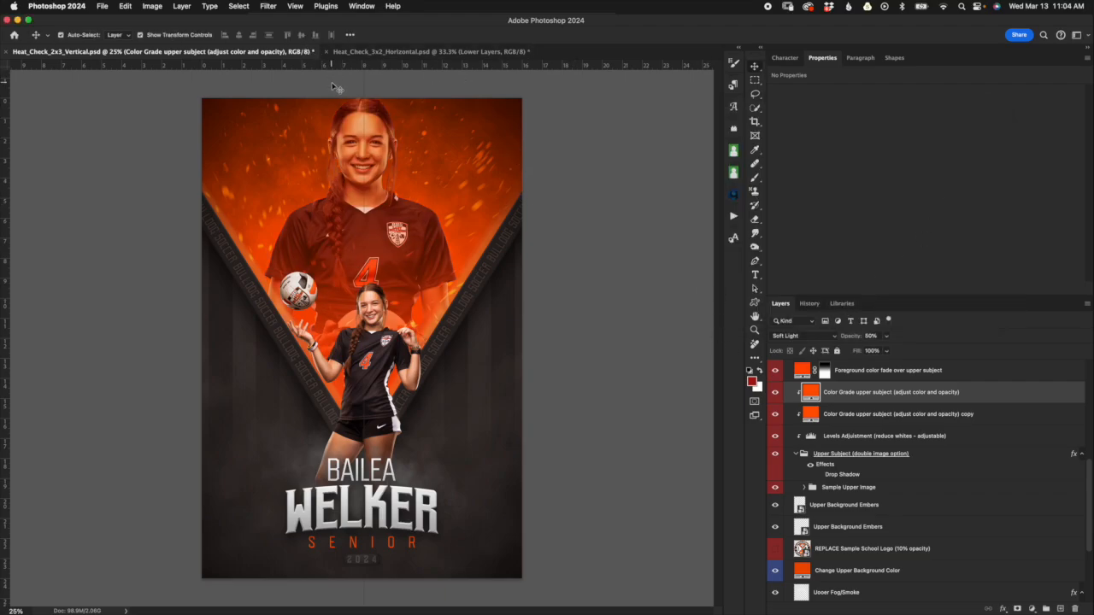
Switch to Preview to review and close the blue volleyball poster example, and return to the Color Grade layers in Photoshop.
{"action": "key", "text": "super+Tab"}
{"action": "left_click", "coordinate": [445, 311]}
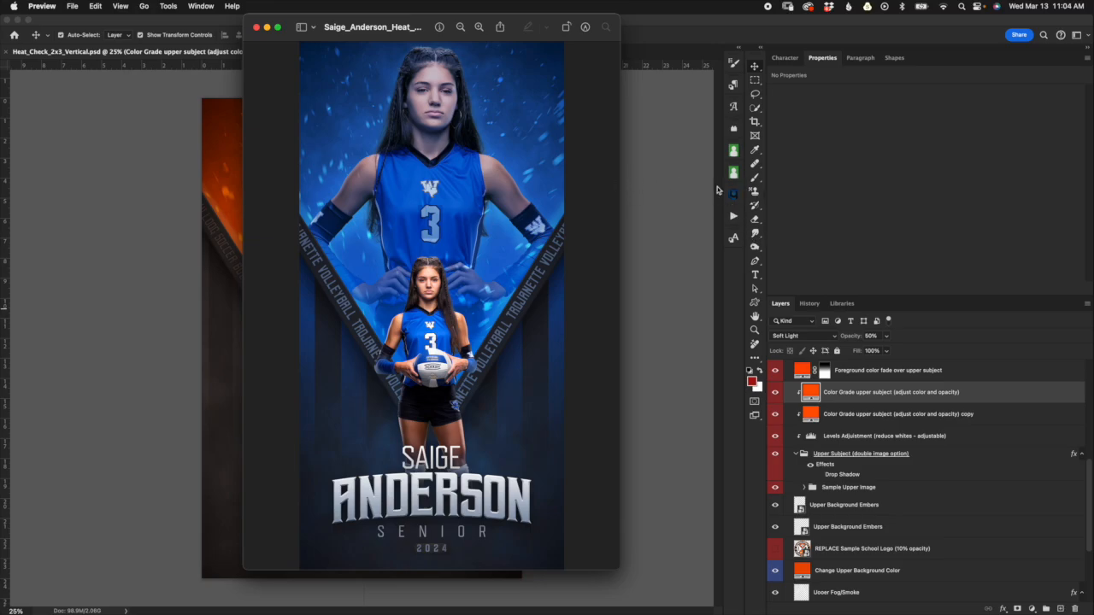
{"action": "left_click", "coordinate": [256, 27]}
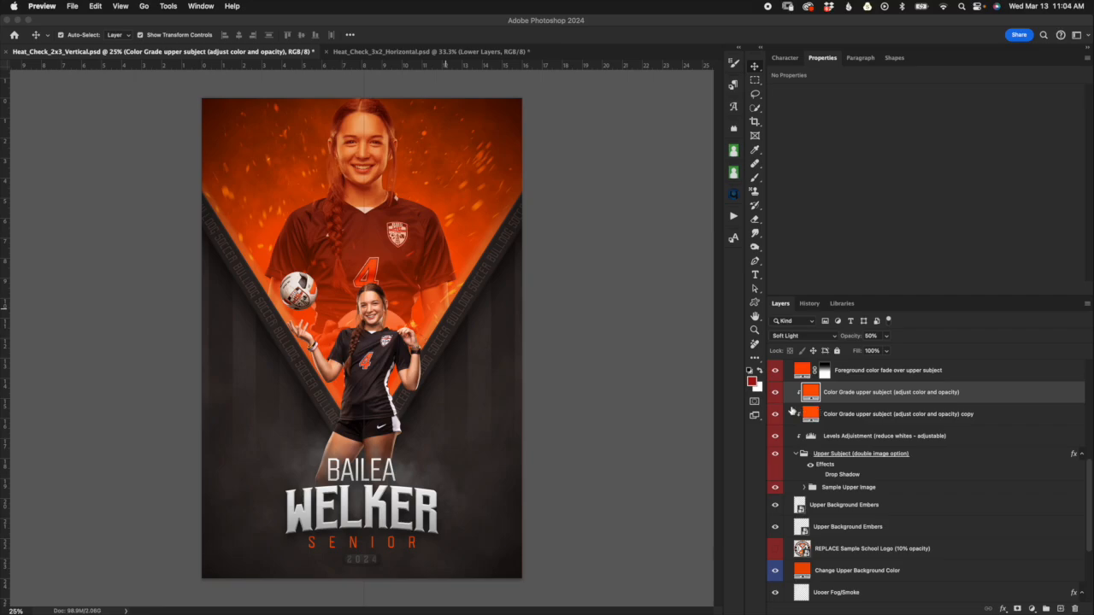
{"action": "left_click", "coordinate": [1011, 421]}
{"action": "left_click", "coordinate": [972, 402]}
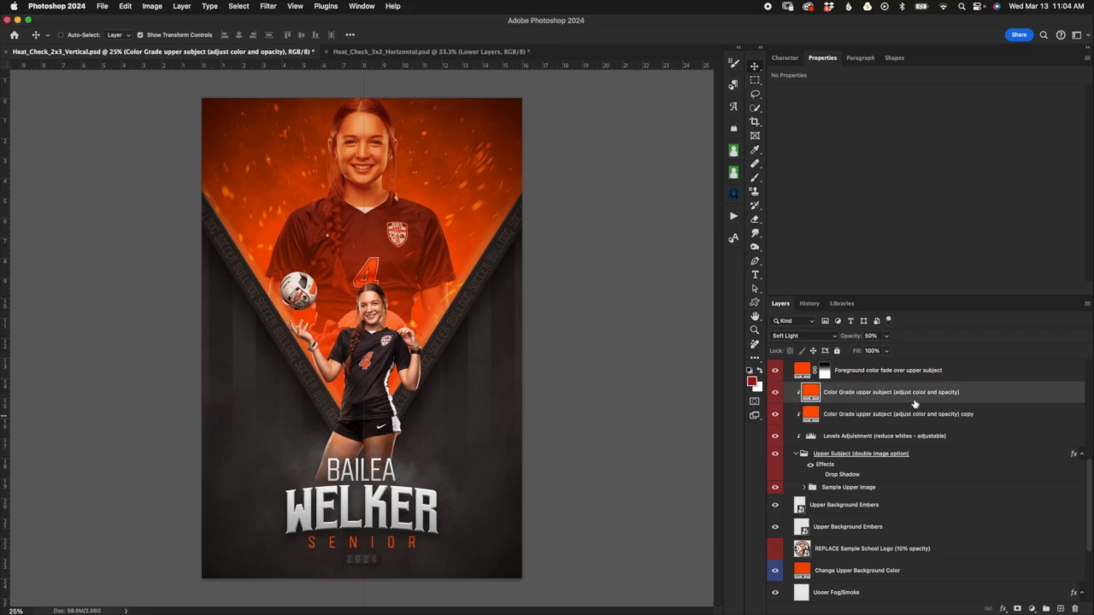
Compare the poster with the Foreground color fade over upper subject layer hidden and shown.
{"action": "left_click", "coordinate": [984, 378]}
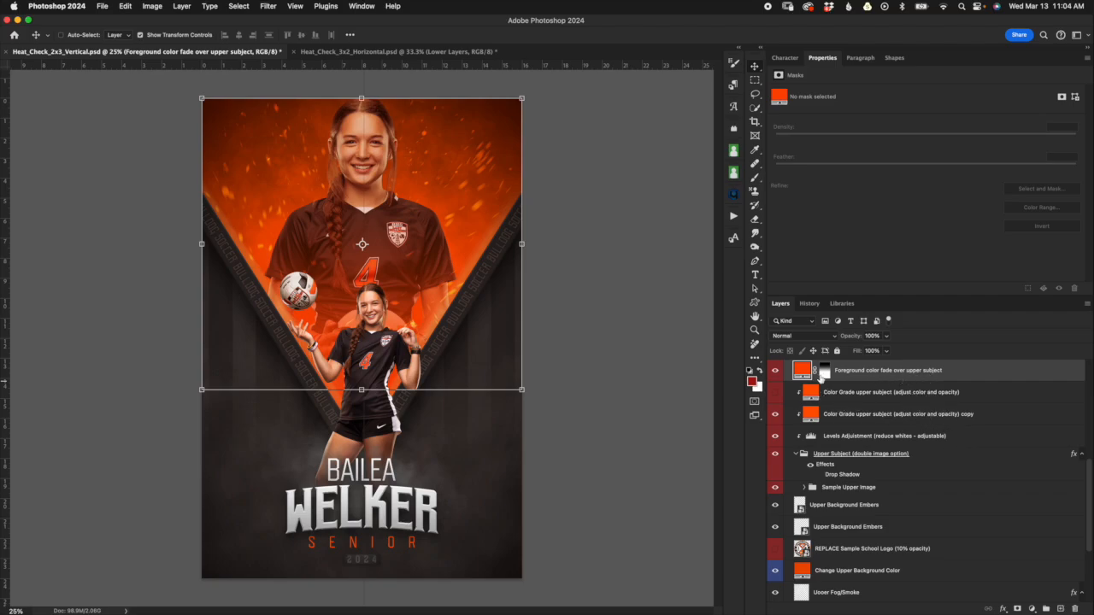
{"action": "left_click", "coordinate": [775, 371]}
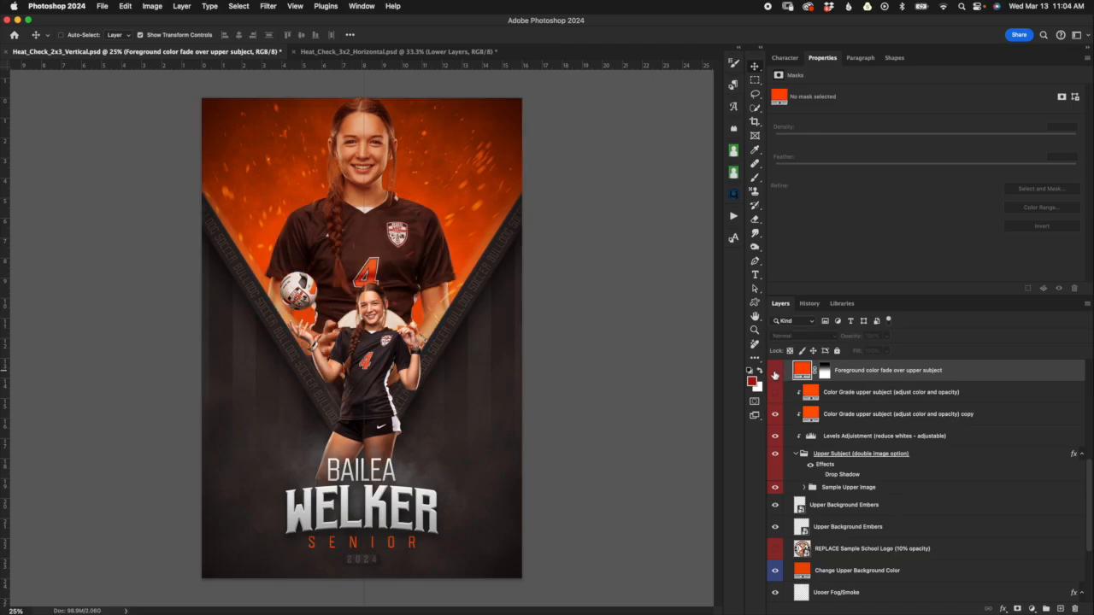
{"action": "left_click", "coordinate": [776, 371]}
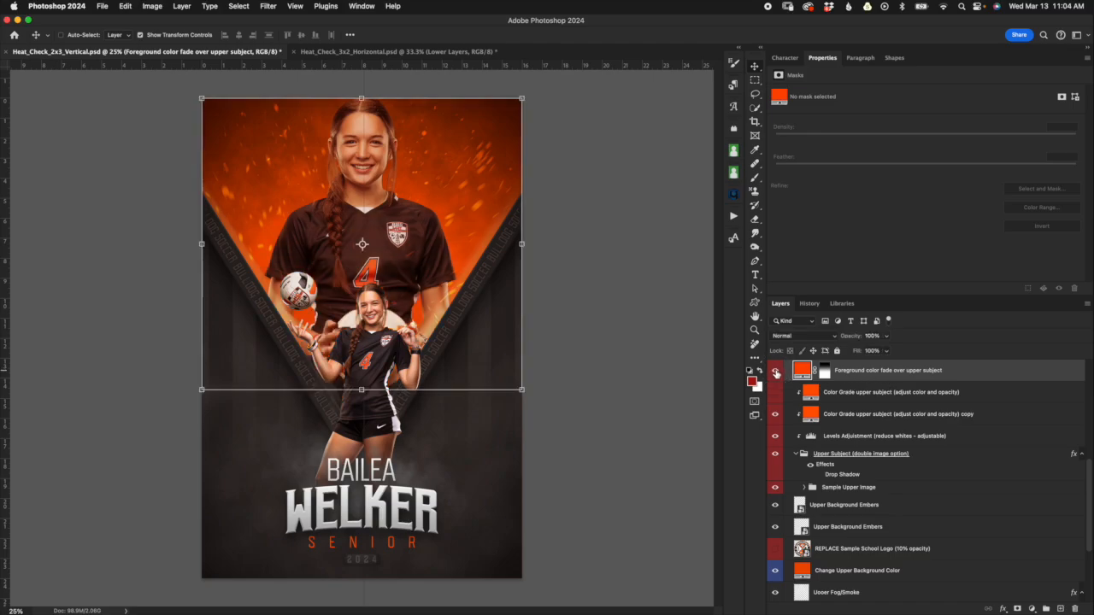
Try a blue 165ba2 fill for the Foreground color fade over upper subject layer and discard the change.
{"action": "left_click", "coordinate": [825, 373]}
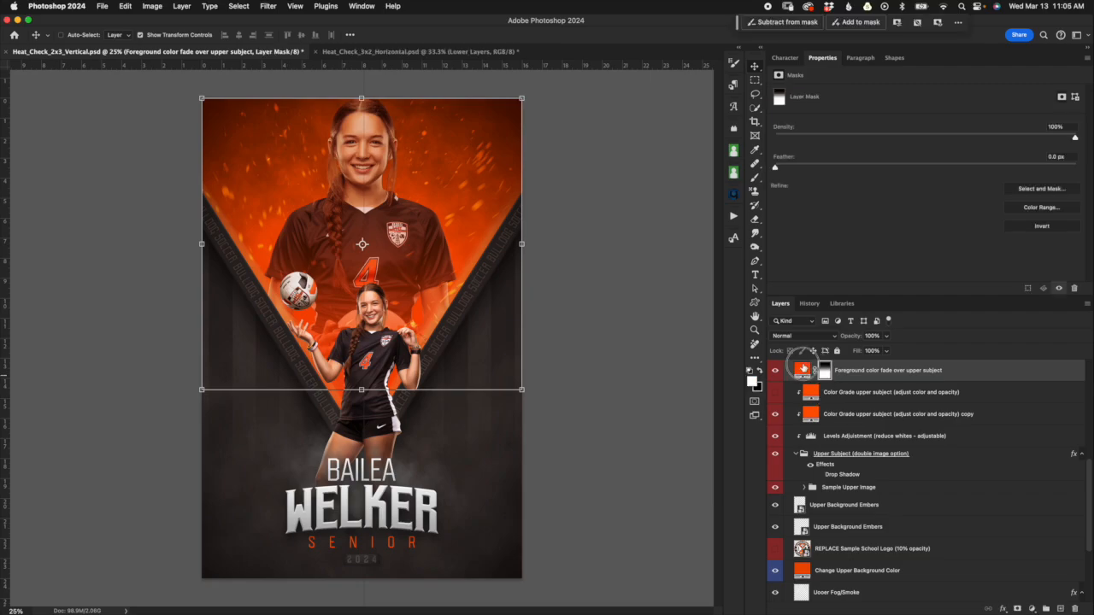
{"action": "double_click", "coordinate": [803, 372]}
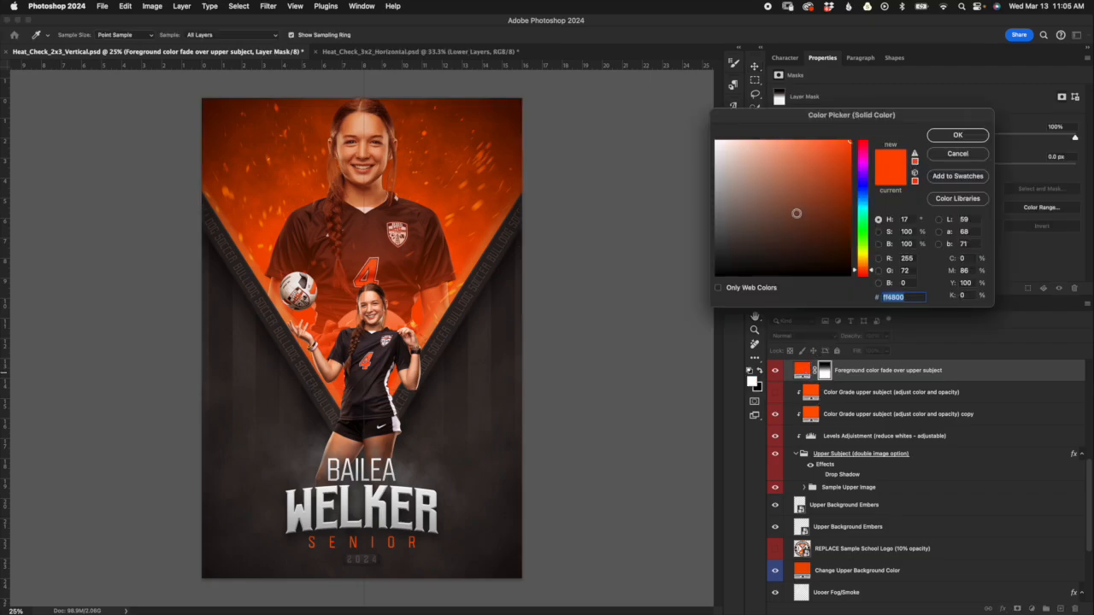
{"action": "left_click", "coordinate": [861, 196]}
{"action": "left_click", "coordinate": [803, 177]}
{"action": "left_click_drag", "start_coordinate": [829, 216], "coordinate": [834, 190]}
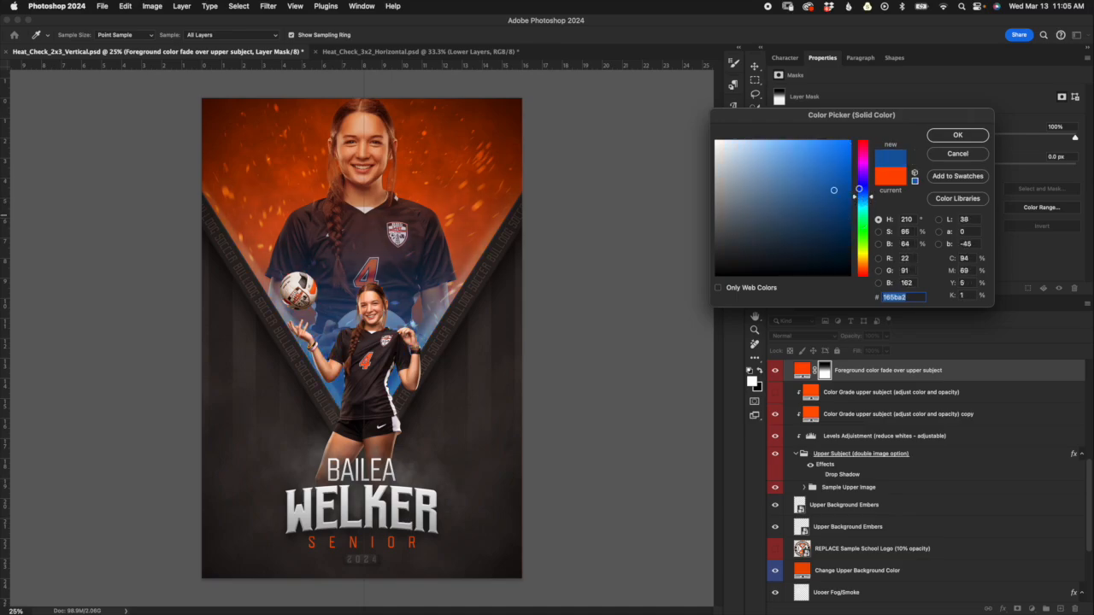
{"action": "left_click", "coordinate": [959, 154]}
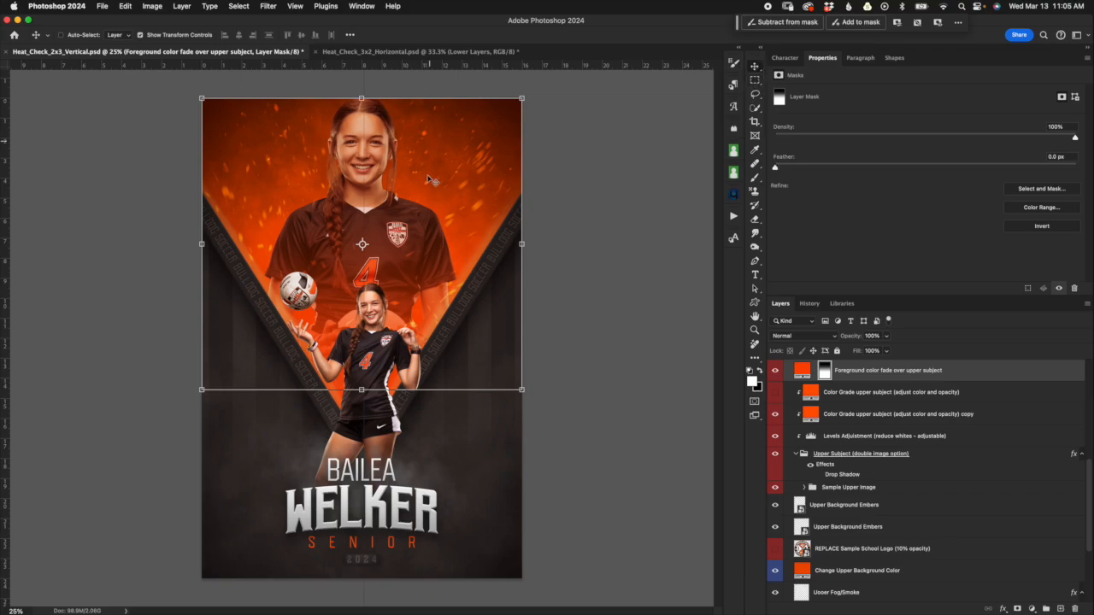
Try transforming the unlinked mask of the Foreground color fade over upper subject layer and leave the transform.
{"action": "left_click", "coordinate": [362, 98]}
{"action": "left_click_drag", "start_coordinate": [372, 111], "coordinate": [411, 116]}
{"action": "mouse_move", "coordinate": [364, 385]}
{"action": "left_mouse_down"}
{"action": "mouse_move", "coordinate": [363, 517]}
{"action": "mouse_move", "coordinate": [361, 384]}
{"action": "mouse_move", "coordinate": [359, 435]}
{"action": "mouse_move", "coordinate": [349, 401]}
{"action": "mouse_move", "coordinate": [361, 387]}
{"action": "left_mouse_up"}
{"action": "left_click", "coordinate": [541, 35]}
Activate the Gradient tool and choose the Black, White gradient preset for the foreground color fade mask.
{"action": "left_click", "coordinate": [756, 359]}
{"action": "right_click", "coordinate": [756, 359]}
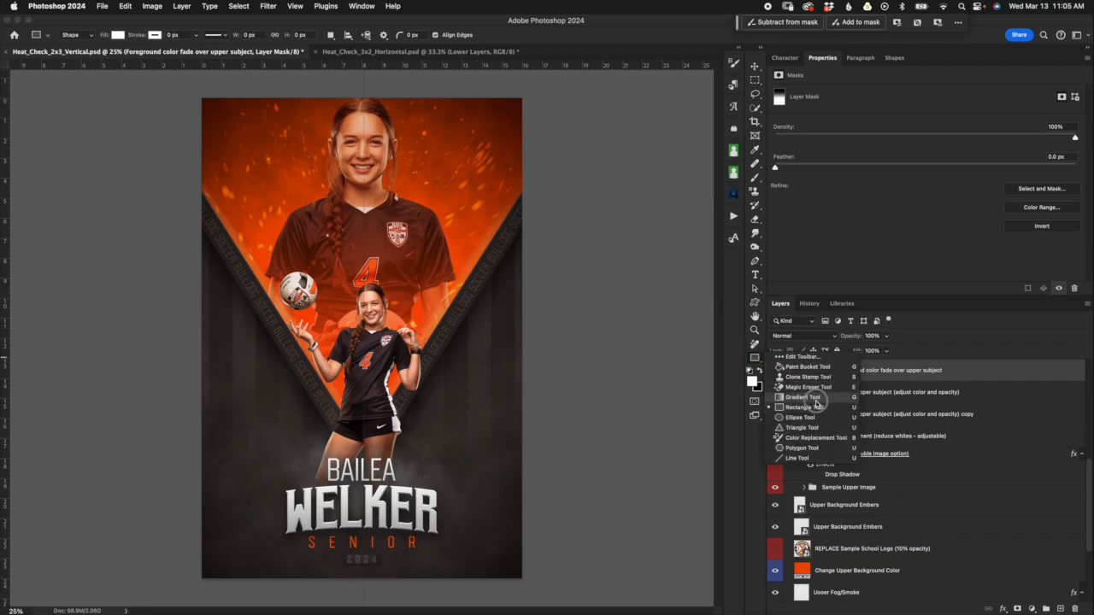
{"action": "left_click", "coordinate": [814, 399]}
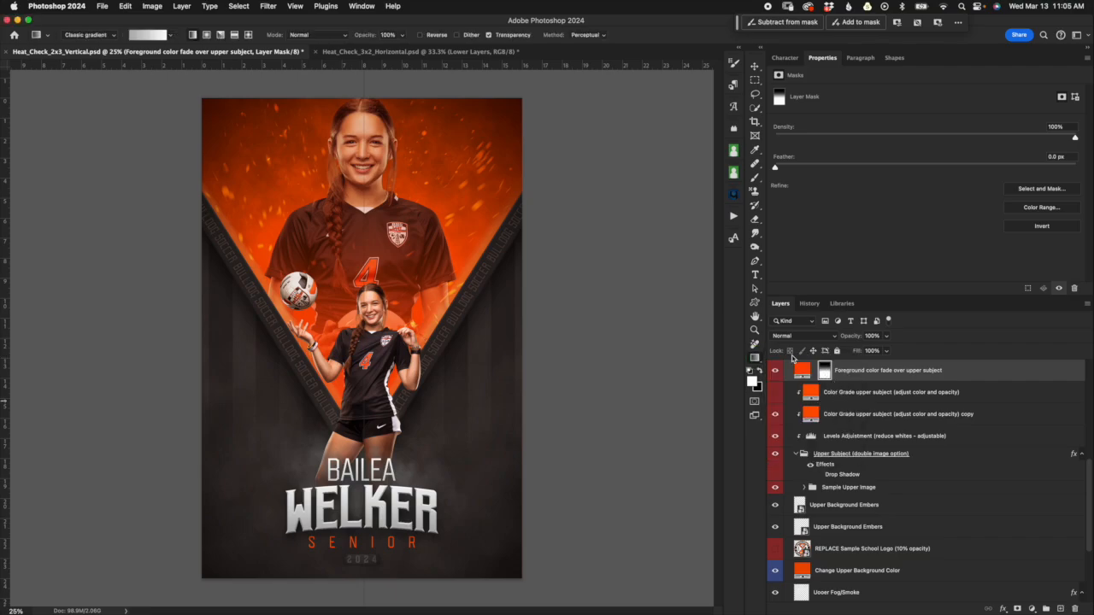
{"action": "left_click", "coordinate": [169, 36]}
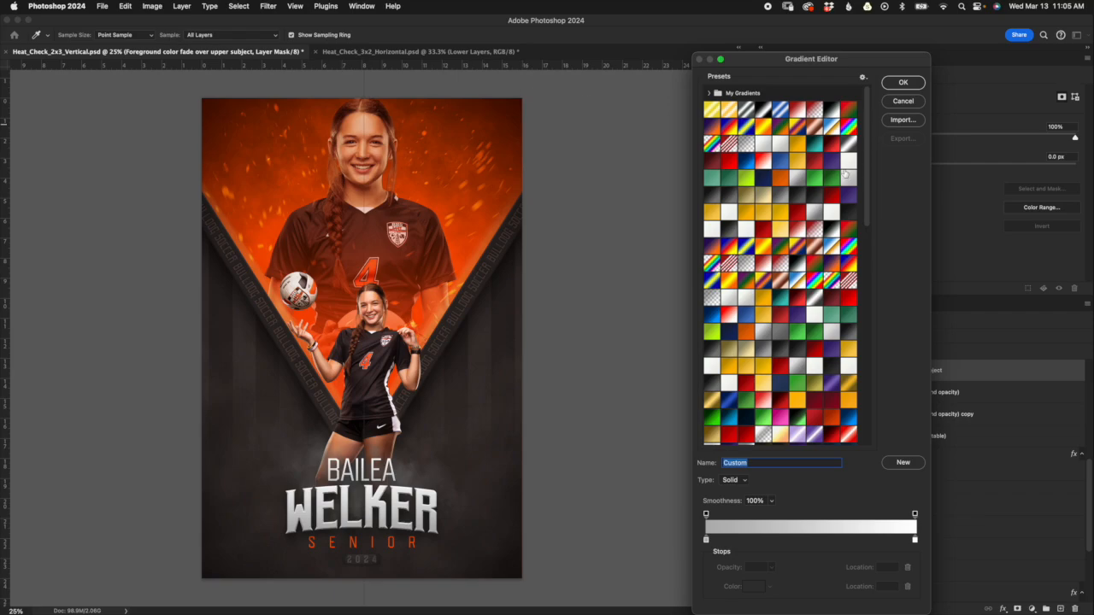
{"action": "left_click", "coordinate": [834, 110]}
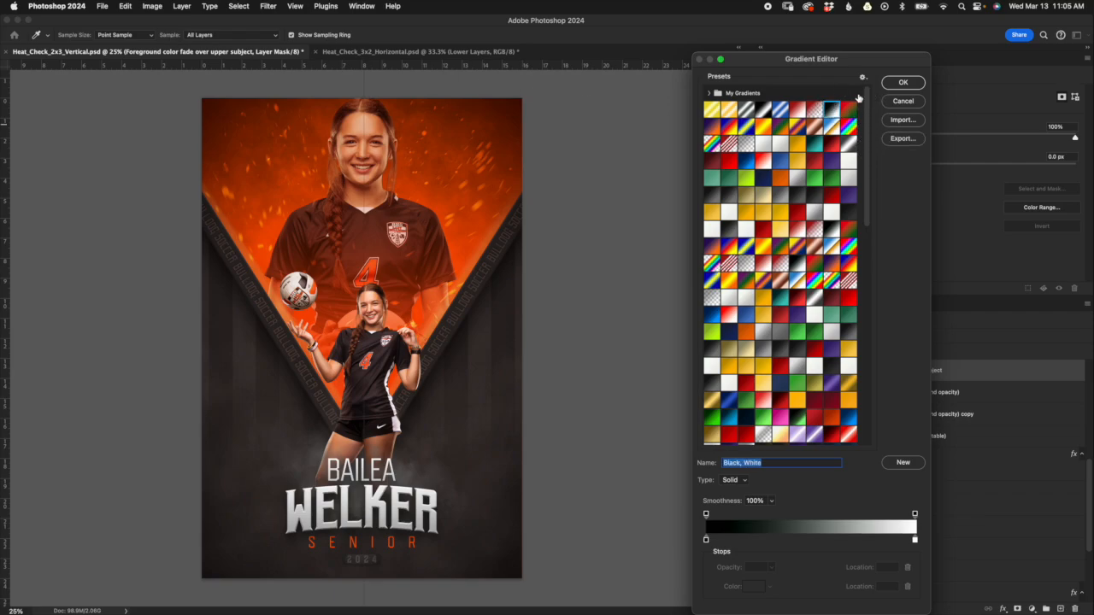
{"action": "left_click", "coordinate": [903, 83]}
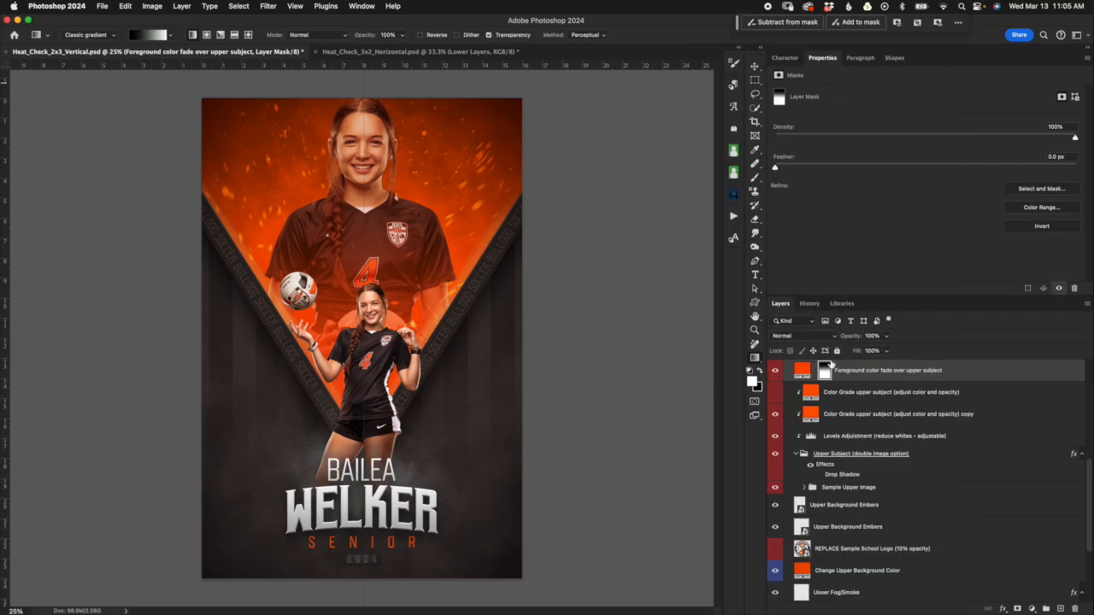
Try several vertical black-to-white gradients of different lengths on the foreground color fade mask, stepping back through the attempts.
{"action": "mouse_move", "coordinate": [423, 329]}
{"action": "left_mouse_down"}
{"action": "mouse_move", "coordinate": [420, 244]}
{"action": "mouse_move", "coordinate": [424, 272]}
{"action": "mouse_move", "coordinate": [437, 215]}
{"action": "mouse_move", "coordinate": [427, 338]}
{"action": "left_mouse_up"}
{"action": "left_click_drag", "start_coordinate": [413, 216], "coordinate": [415, 257]}
{"action": "left_click_drag", "start_coordinate": [381, 187], "coordinate": [378, 323]}
{"action": "left_click_drag", "start_coordinate": [380, 247], "coordinate": [392, 453]}
{"action": "key", "text": "super+z"}
{"action": "key", "text": "super+z"}
{"action": "key", "text": "super+z"}
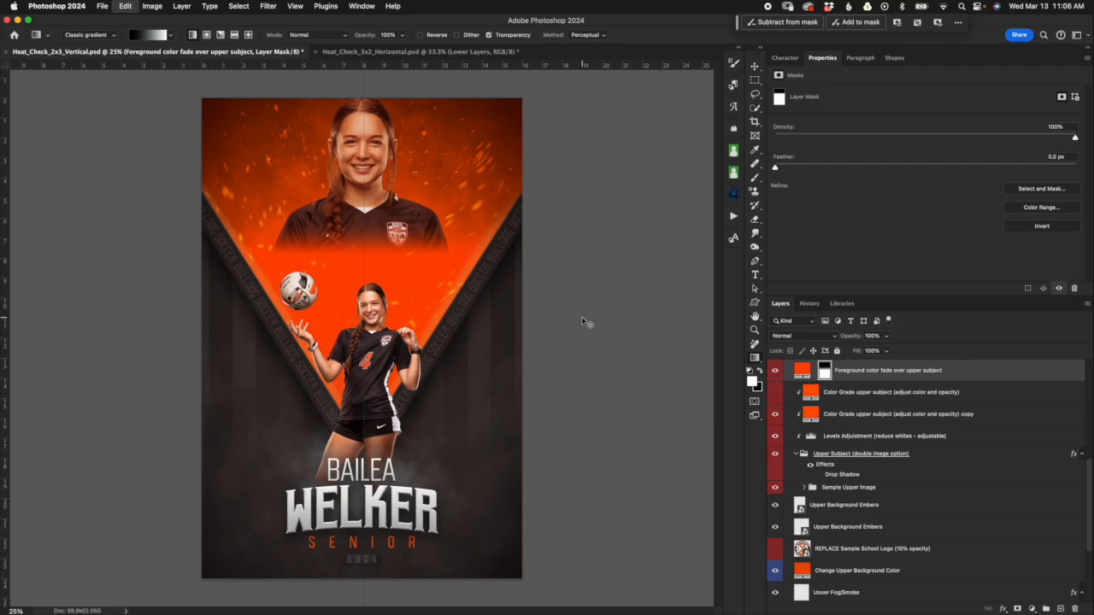
{"action": "key", "text": "super+shift+z"}
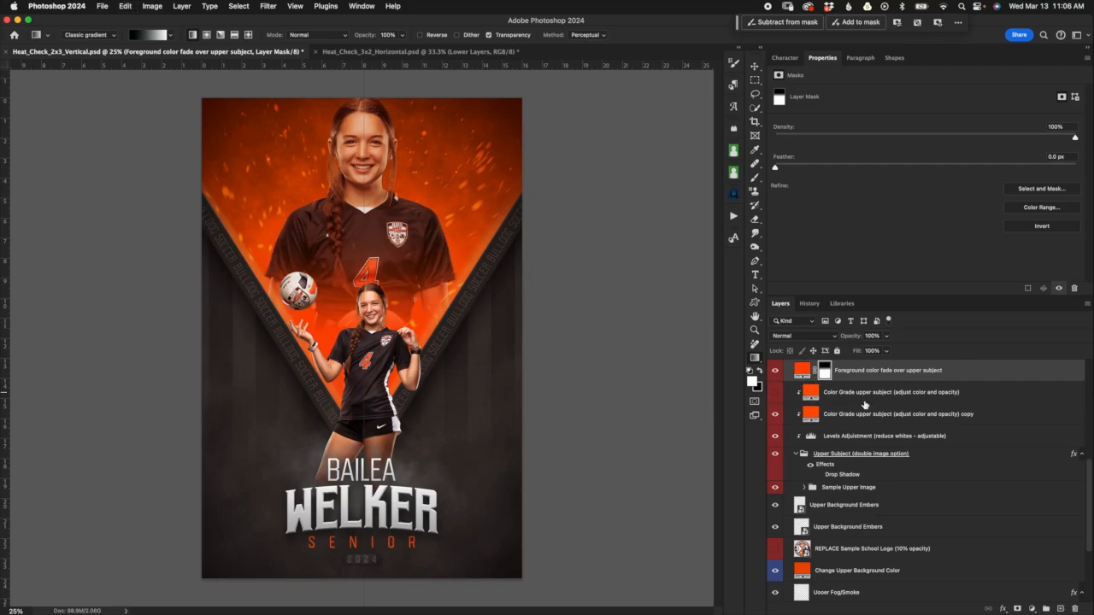
Examine the Foreground Embers and other layers inside the Upper Layers group, and select the group.
{"action": "scroll", "coordinate": [865, 405], "scroll_direction": "up", "scroll_amount": 4}
{"action": "left_click", "coordinate": [912, 419]}
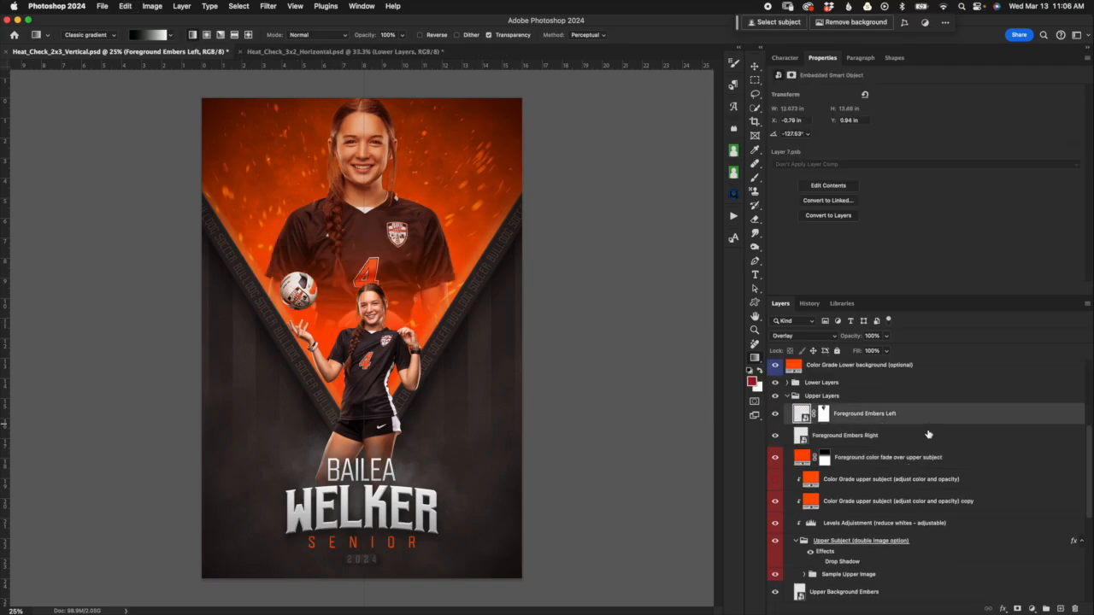
{"action": "scroll", "coordinate": [962, 474], "scroll_direction": "up", "scroll_amount": 5}
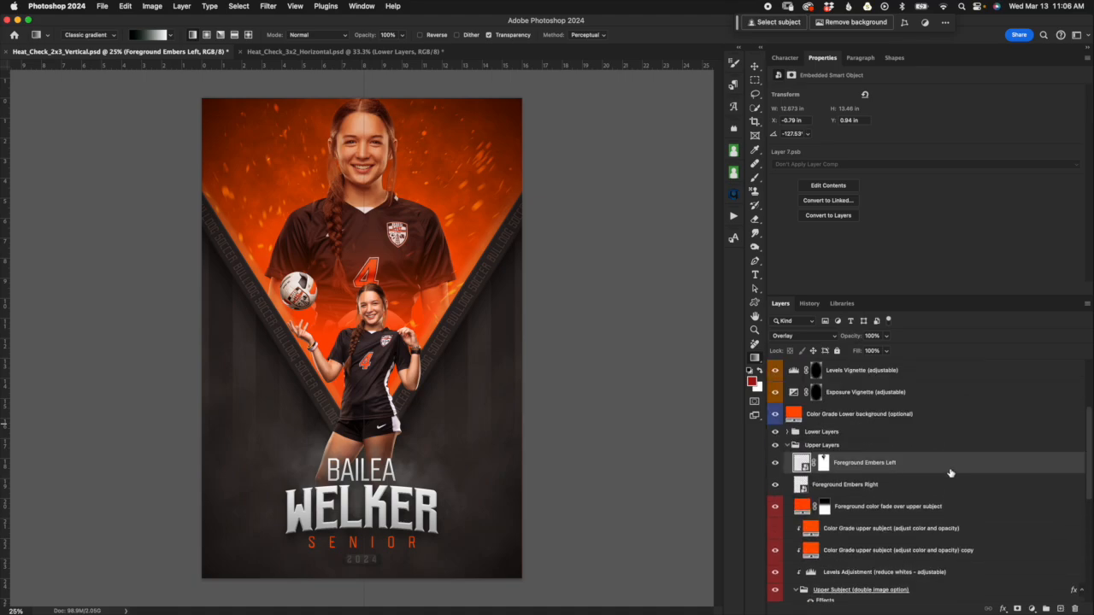
{"action": "scroll", "coordinate": [950, 474], "scroll_direction": "down", "scroll_amount": 5}
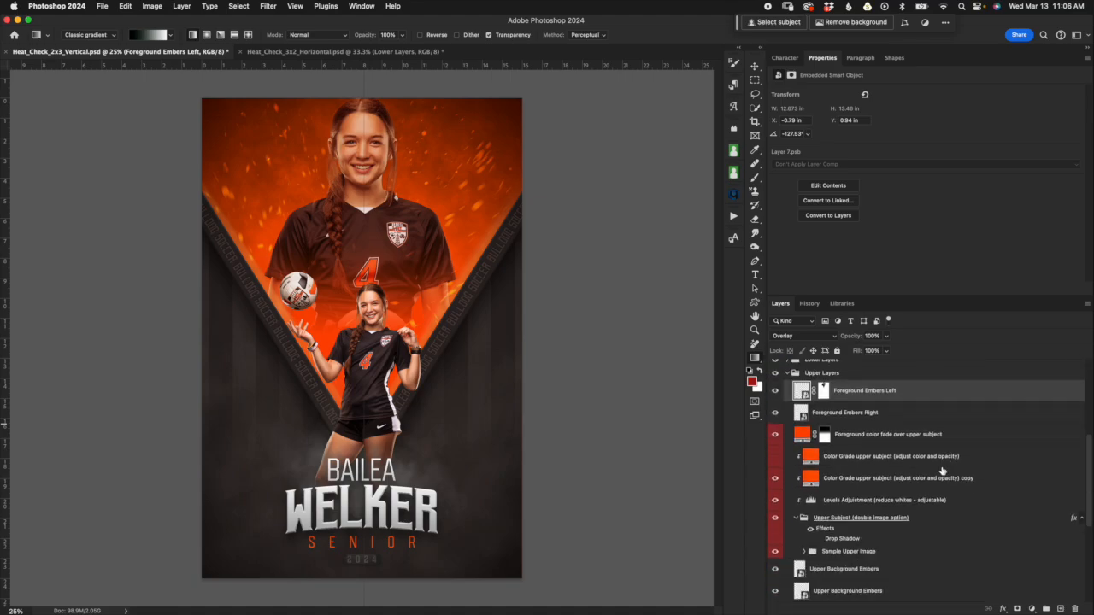
{"action": "scroll", "coordinate": [851, 423], "scroll_direction": "up", "scroll_amount": 4}
{"action": "scroll", "coordinate": [851, 425], "scroll_direction": "down", "scroll_amount": 2}
{"action": "scroll", "coordinate": [851, 427], "scroll_direction": "down", "scroll_amount": 1}
{"action": "left_click", "coordinate": [812, 411]}
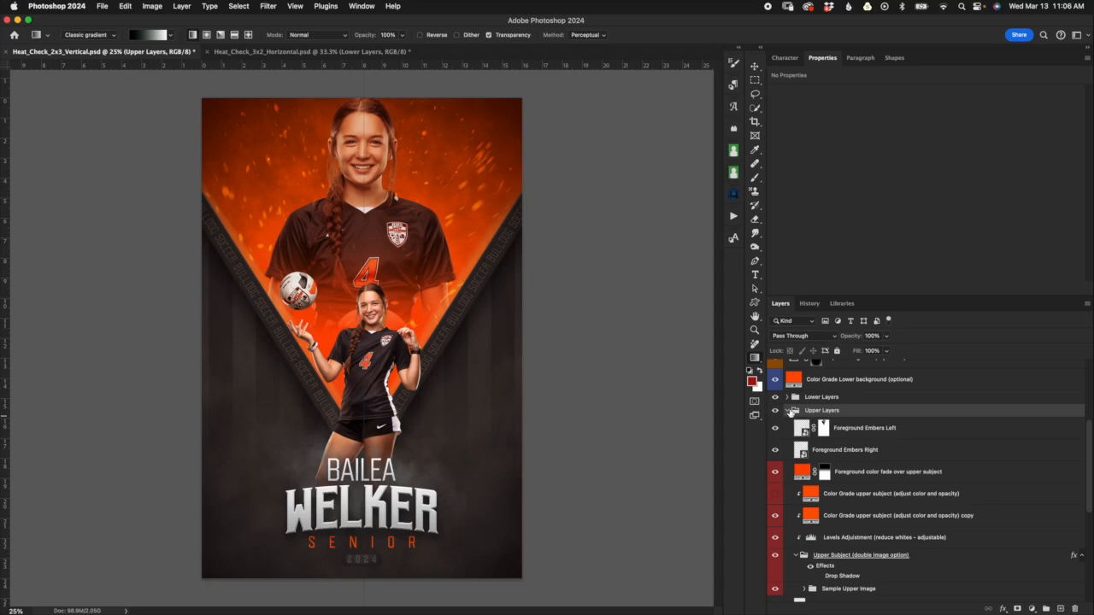
Revert the vertical poster document to its originally opened state and collapse the Upper Layers group.
{"action": "left_click", "coordinate": [826, 306]}
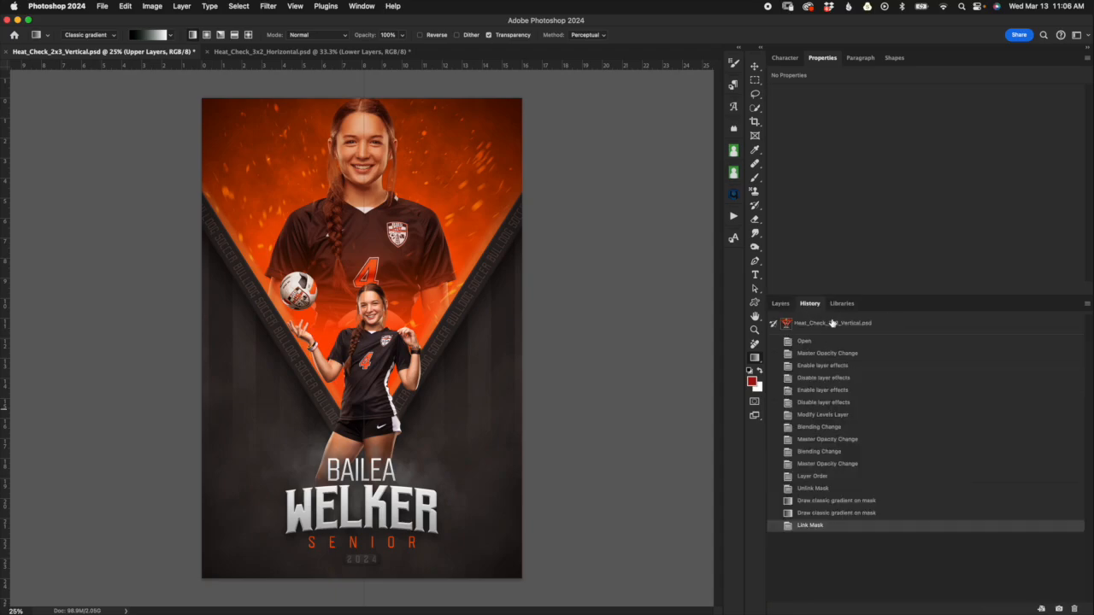
{"action": "left_click", "coordinate": [822, 332]}
{"action": "left_click", "coordinate": [781, 304]}
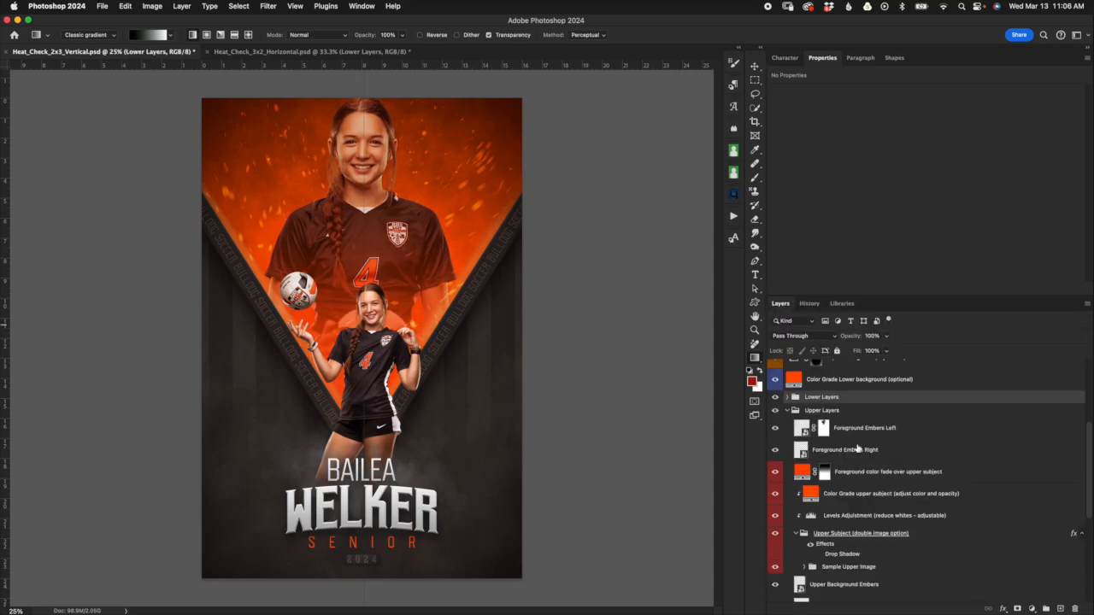
{"action": "left_click", "coordinate": [784, 412]}
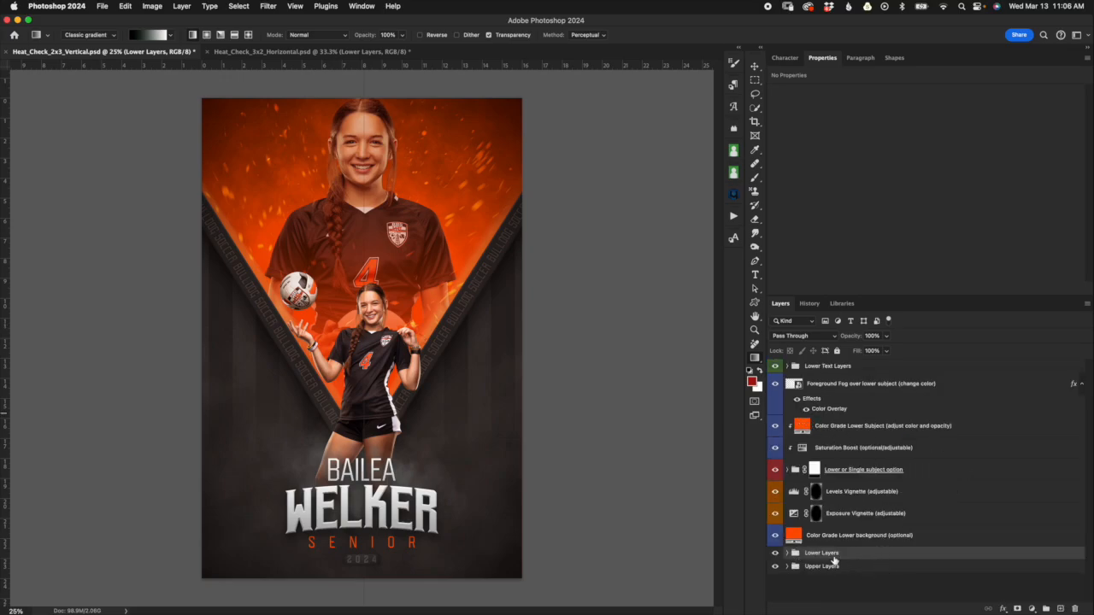
Compare the poster without the Lower Layers group, and expand that group and its Lower V Layers subgroup.
{"action": "left_click", "coordinate": [775, 553]}
{"action": "left_click", "coordinate": [775, 553]}
{"action": "left_click", "coordinate": [786, 553]}
{"action": "scroll", "coordinate": [881, 556], "scroll_direction": "down", "scroll_amount": 5}
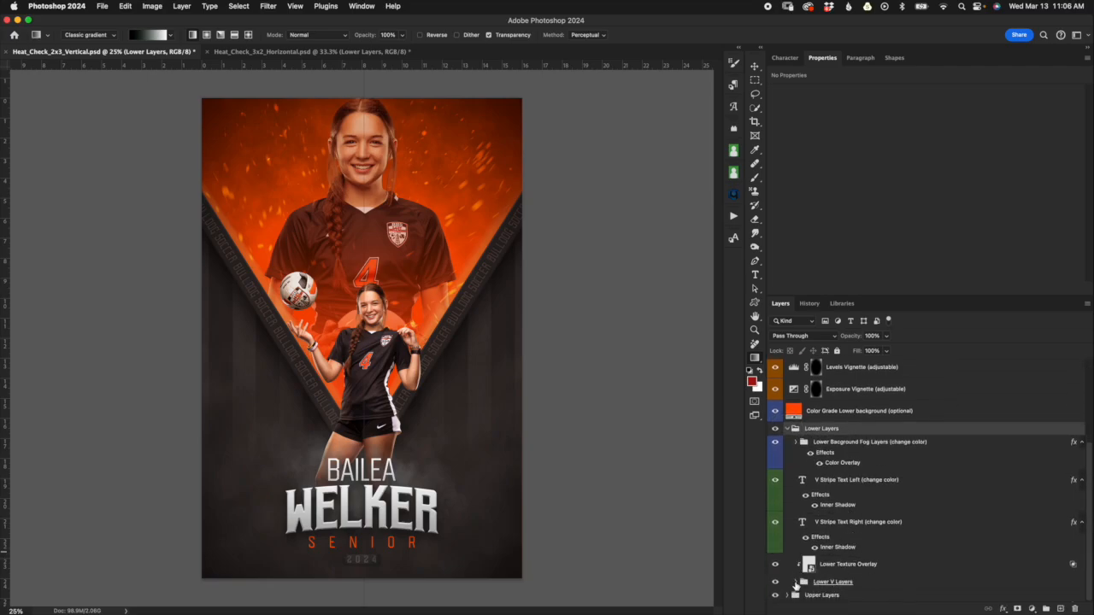
{"action": "left_click", "coordinate": [809, 585]}
{"action": "left_click", "coordinate": [796, 582]}
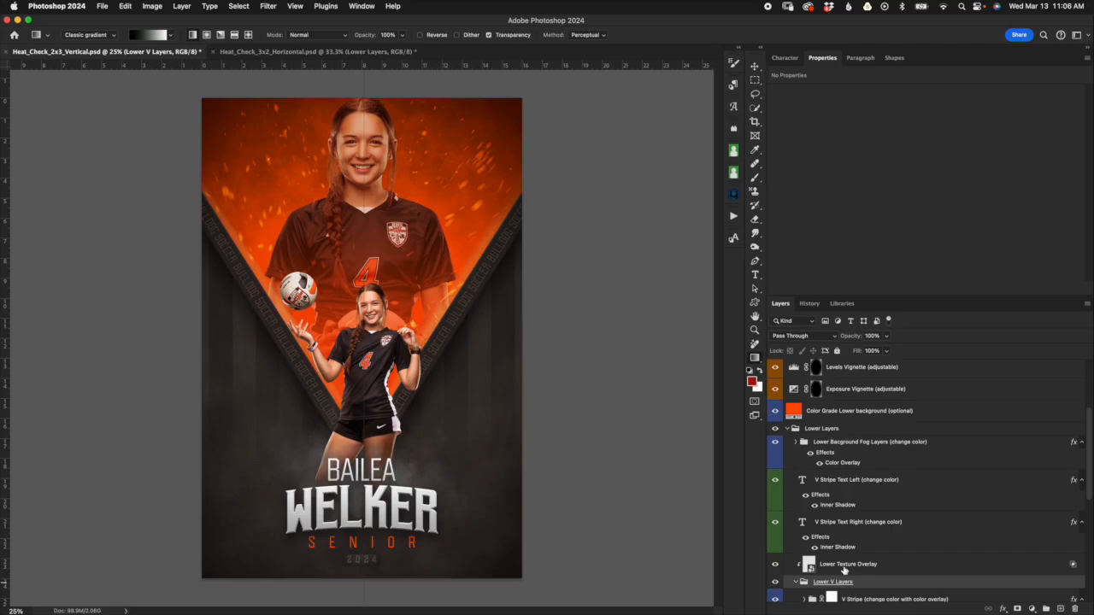
{"action": "scroll", "coordinate": [845, 572], "scroll_direction": "down", "scroll_amount": 10}
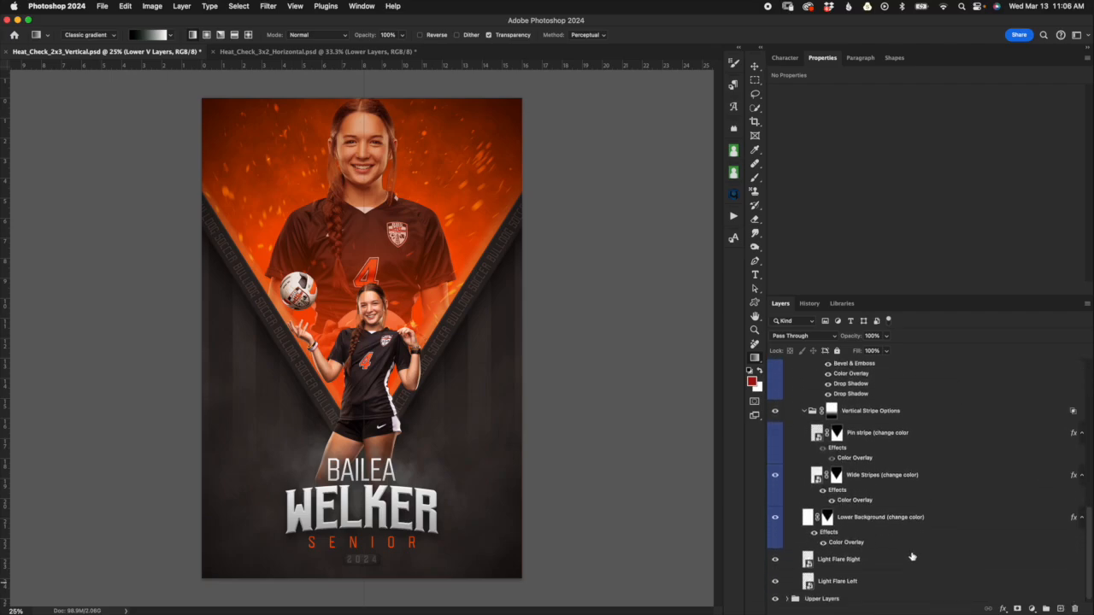
Compare the poster with the Light Flare Right and Light Flare Left layers hidden and shown.
{"action": "left_click", "coordinate": [908, 586]}
{"action": "left_click", "coordinate": [891, 565]}
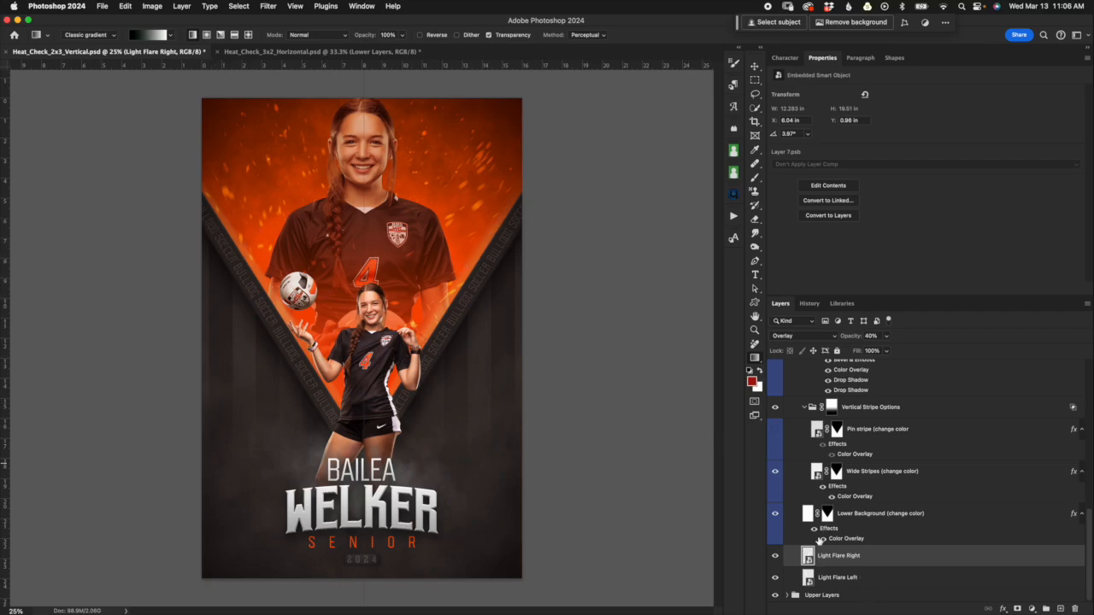
{"action": "left_click", "coordinate": [776, 557]}
{"action": "left_click", "coordinate": [776, 579]}
{"action": "left_click", "coordinate": [777, 578]}
{"action": "left_click", "coordinate": [775, 556]}
Try several red Color Overlay colors on the Lower Background layer, and discard them.
{"action": "left_click", "coordinate": [934, 516]}
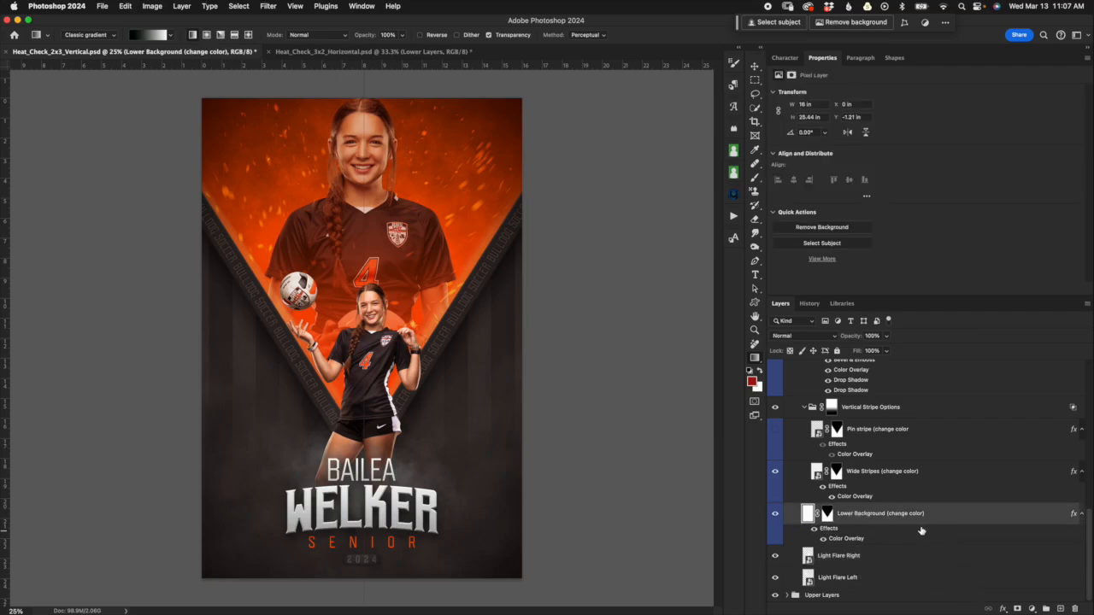
{"action": "double_click", "coordinate": [848, 539]}
{"action": "left_click", "coordinate": [930, 202]}
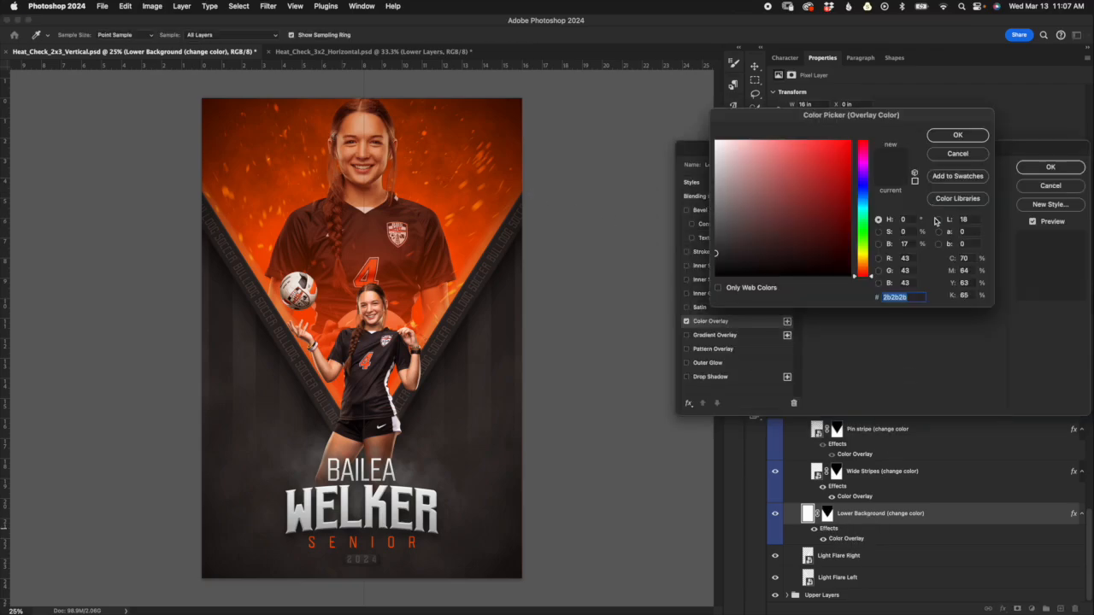
{"action": "left_click_drag", "start_coordinate": [813, 227], "coordinate": [830, 197]}
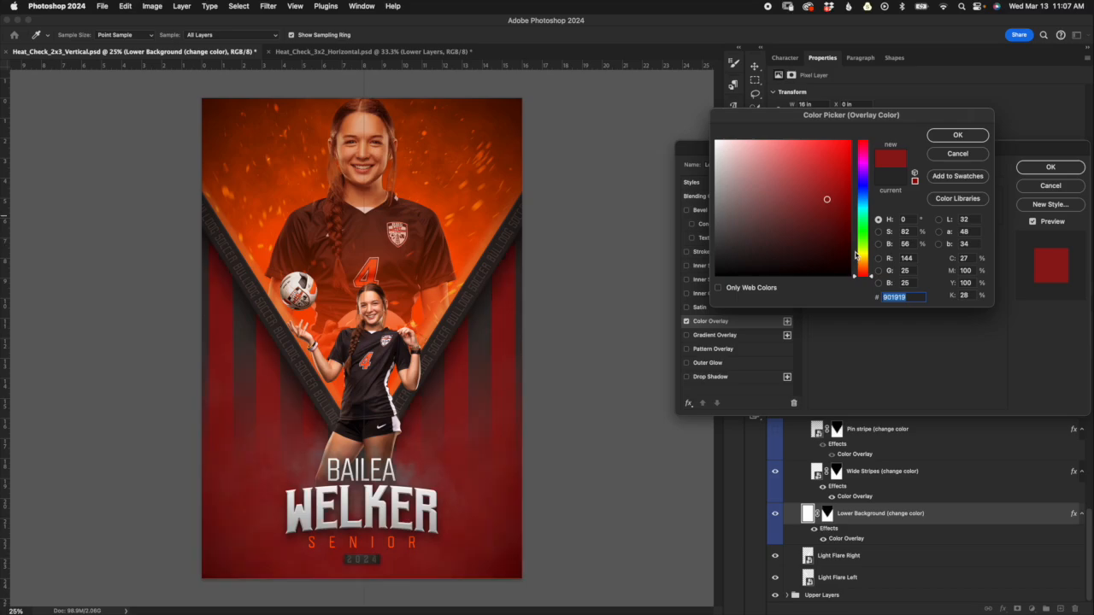
{"action": "left_click", "coordinate": [835, 235]}
{"action": "left_click", "coordinate": [781, 229]}
{"action": "left_click", "coordinate": [805, 186]}
{"action": "left_click", "coordinate": [959, 155]}
{"action": "left_click", "coordinate": [1048, 186]}
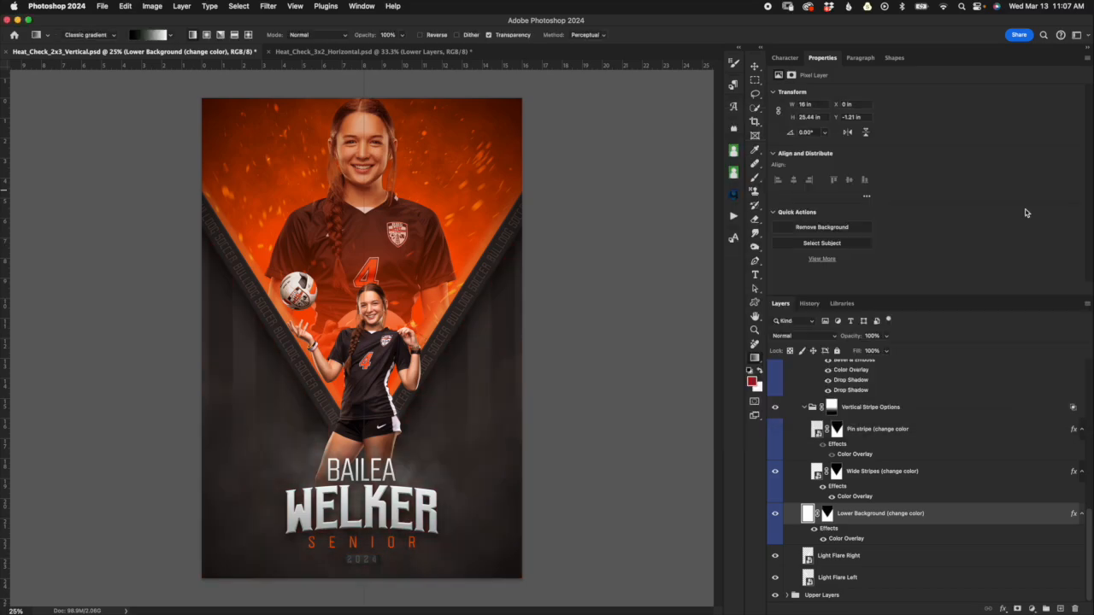
Examine the Vertical Stripe Options group and its Pin stripe and Wide Stripes layers.
{"action": "left_click", "coordinate": [898, 475]}
{"action": "left_click", "coordinate": [896, 414]}
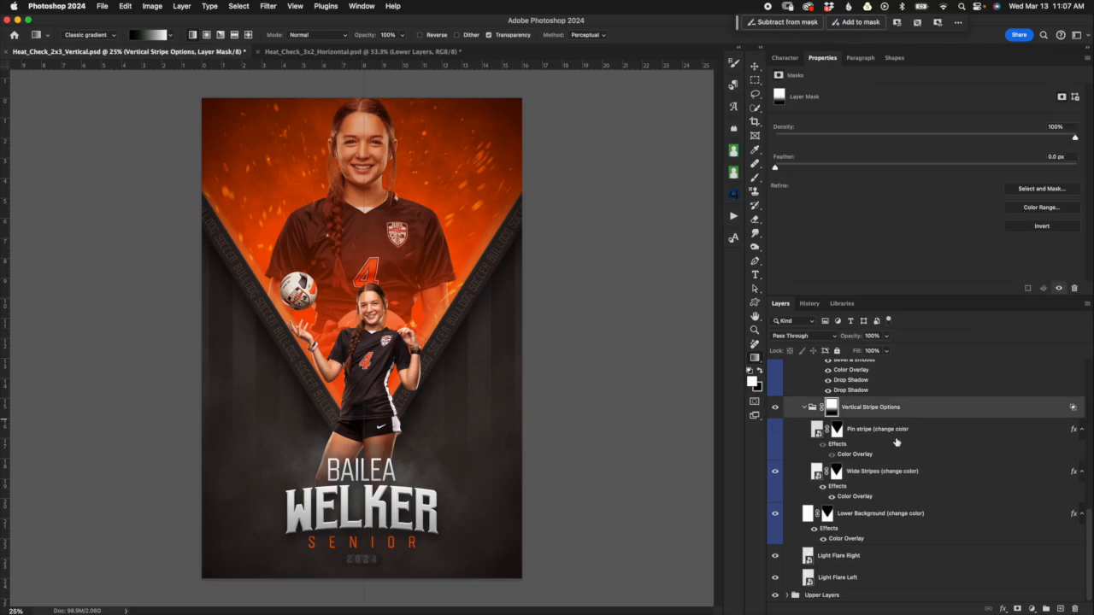
{"action": "left_click", "coordinate": [804, 408]}
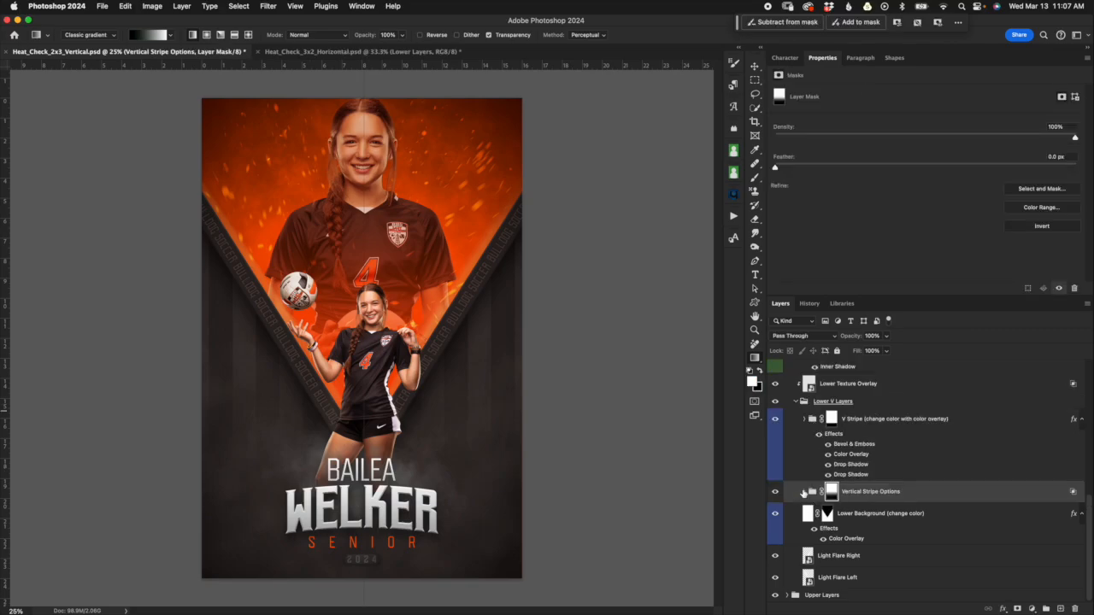
{"action": "left_click", "coordinate": [804, 493]}
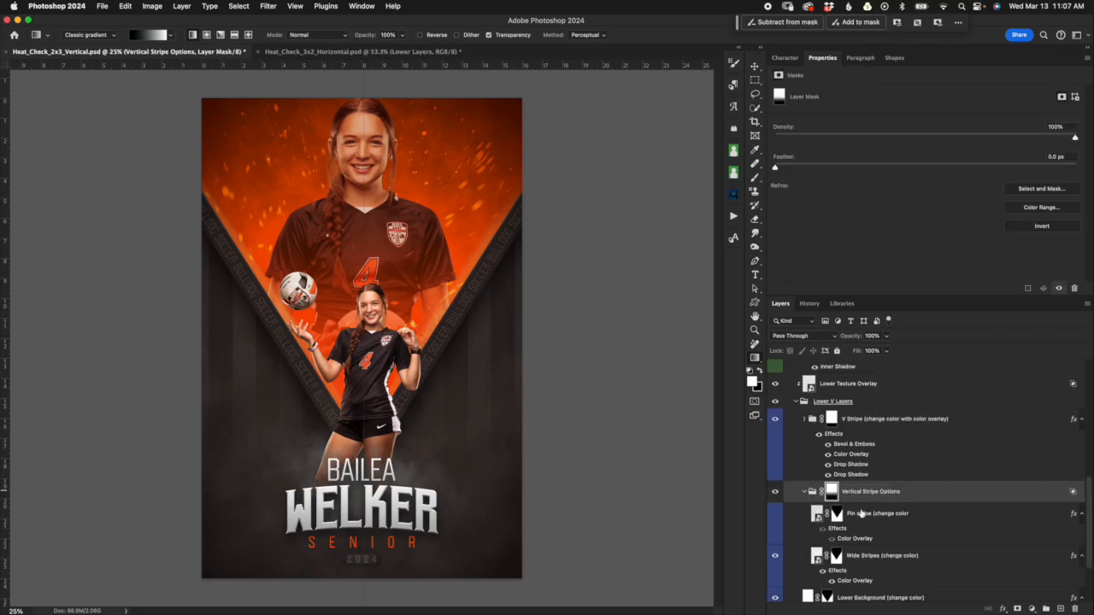
{"action": "scroll", "coordinate": [895, 520], "scroll_direction": "down", "scroll_amount": 3}
{"action": "left_click", "coordinate": [891, 477]}
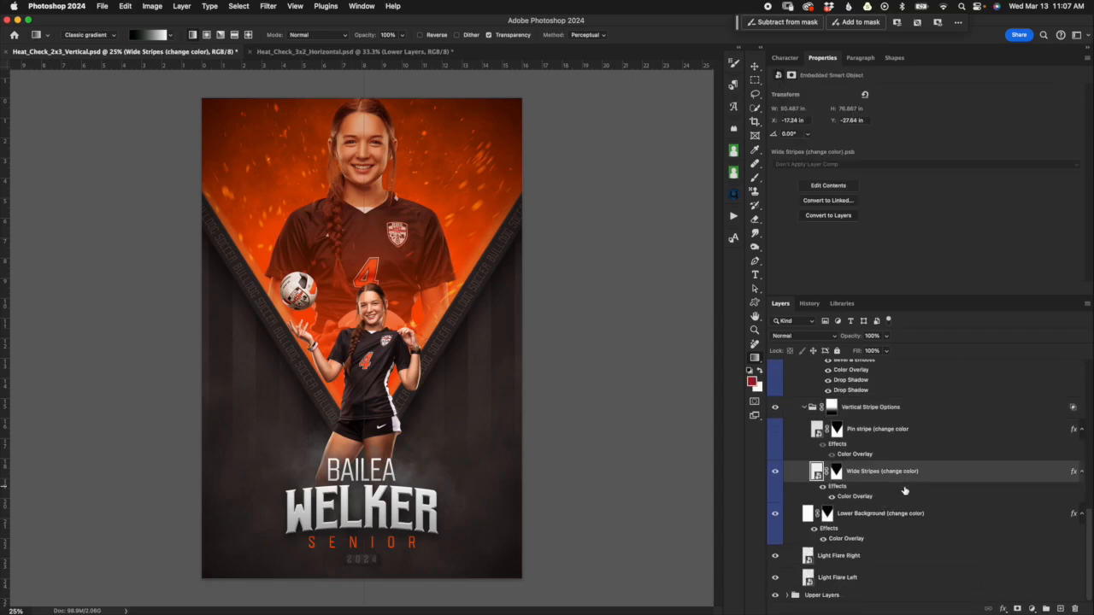
{"action": "left_click", "coordinate": [891, 446]}
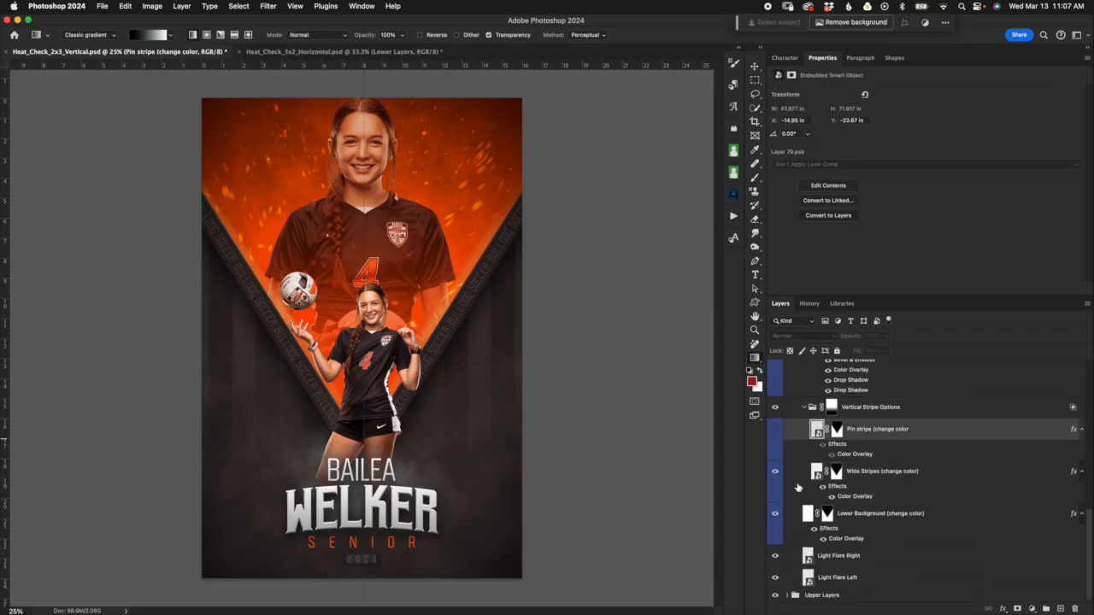
{"action": "left_click", "coordinate": [926, 485]}
Hide the Wide Stripes layer, show the Pin stripe layer, and check the Pin stripe's Color Overlay settings.
{"action": "left_click", "coordinate": [776, 471]}
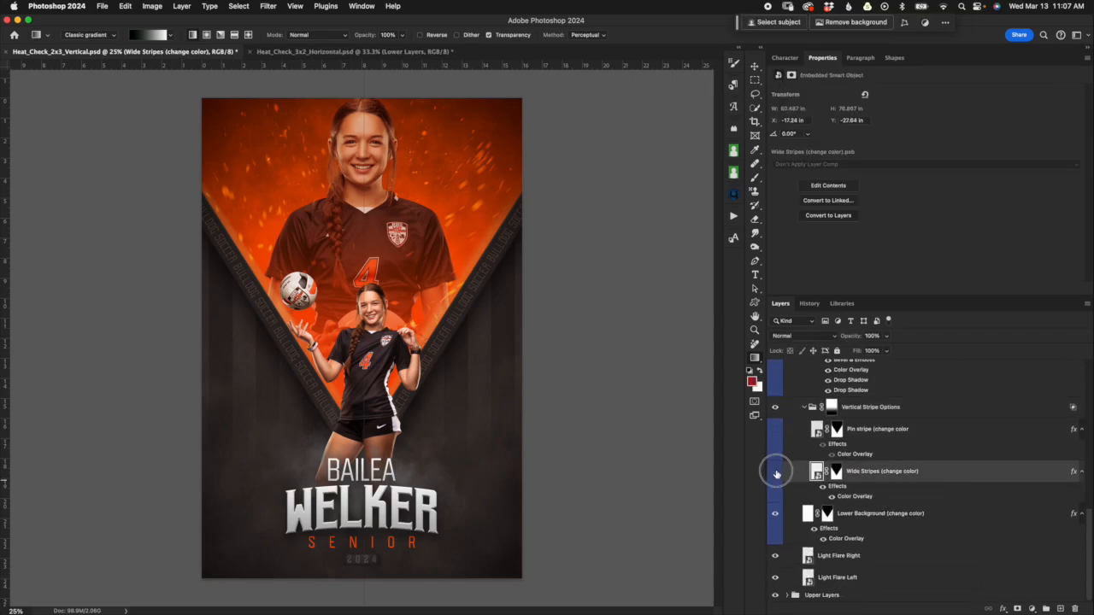
{"action": "left_click", "coordinate": [776, 430]}
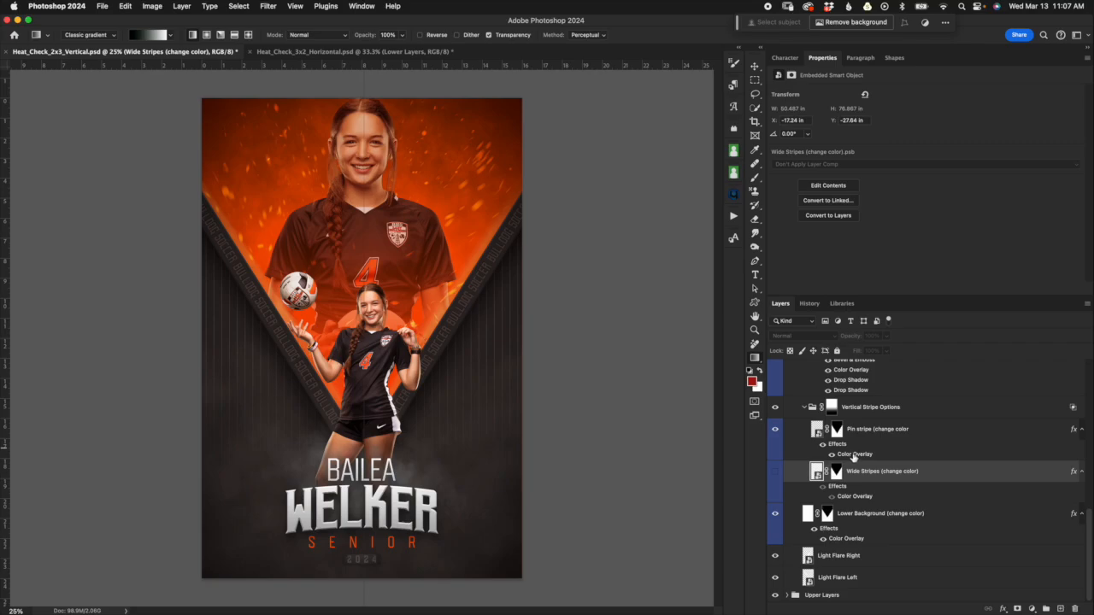
{"action": "double_click", "coordinate": [853, 453]}
{"action": "left_click", "coordinate": [1051, 186]}
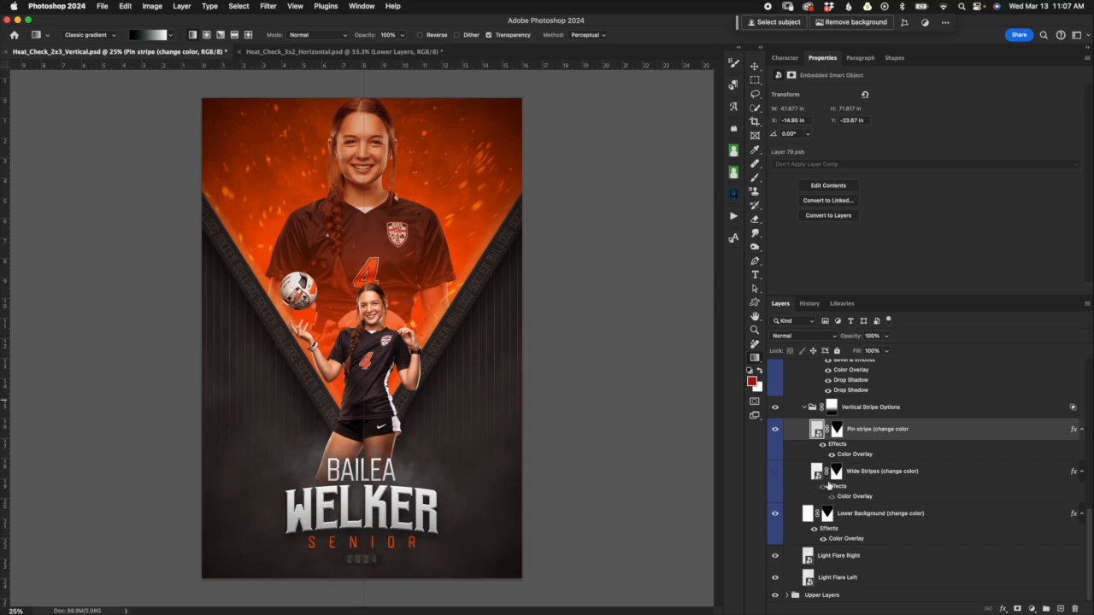
Unlink the Pin stripe layer's mask and try stretching the mask wider on its own.
{"action": "left_click", "coordinate": [828, 432]}
{"action": "left_click", "coordinate": [836, 430]}
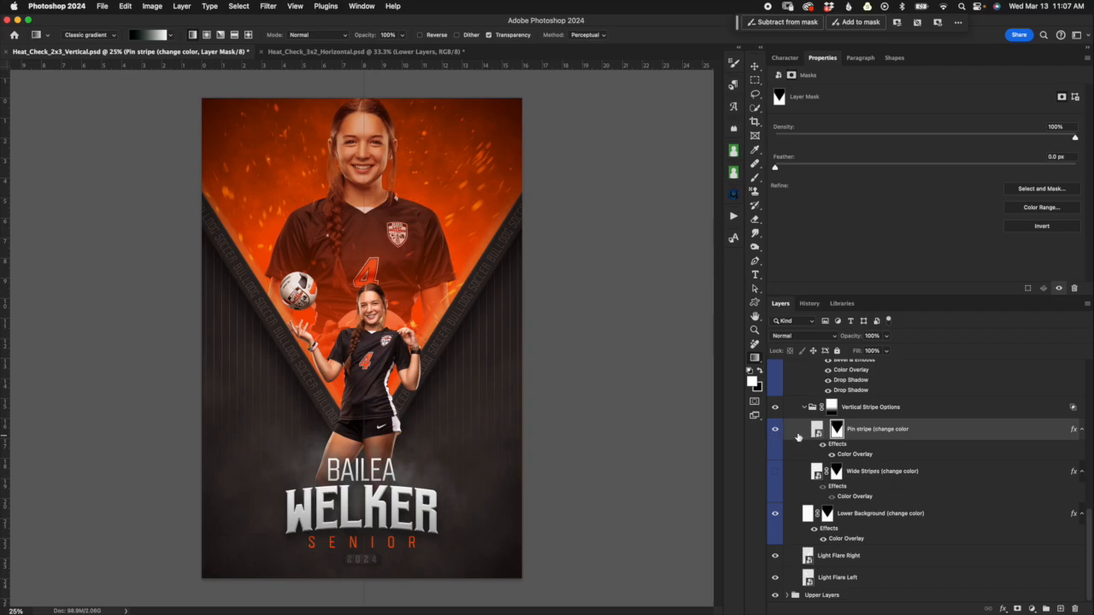
{"action": "left_click", "coordinate": [754, 67]}
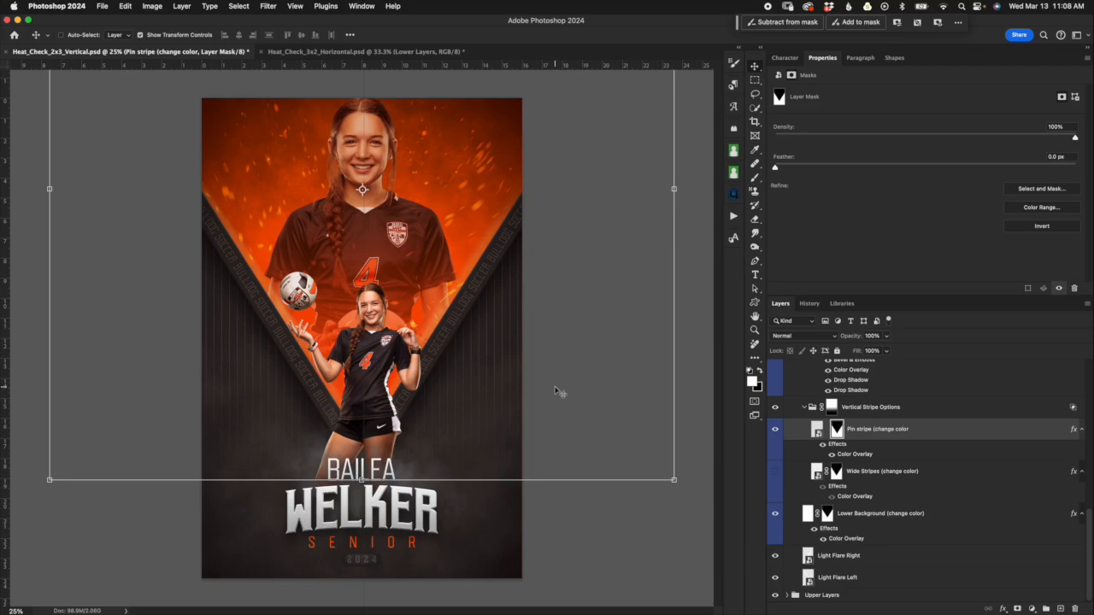
{"action": "scroll", "coordinate": [545, 375], "scroll_direction": "down", "scroll_amount": 3}
{"action": "scroll", "coordinate": [545, 375], "scroll_direction": "down", "scroll_amount": 2}
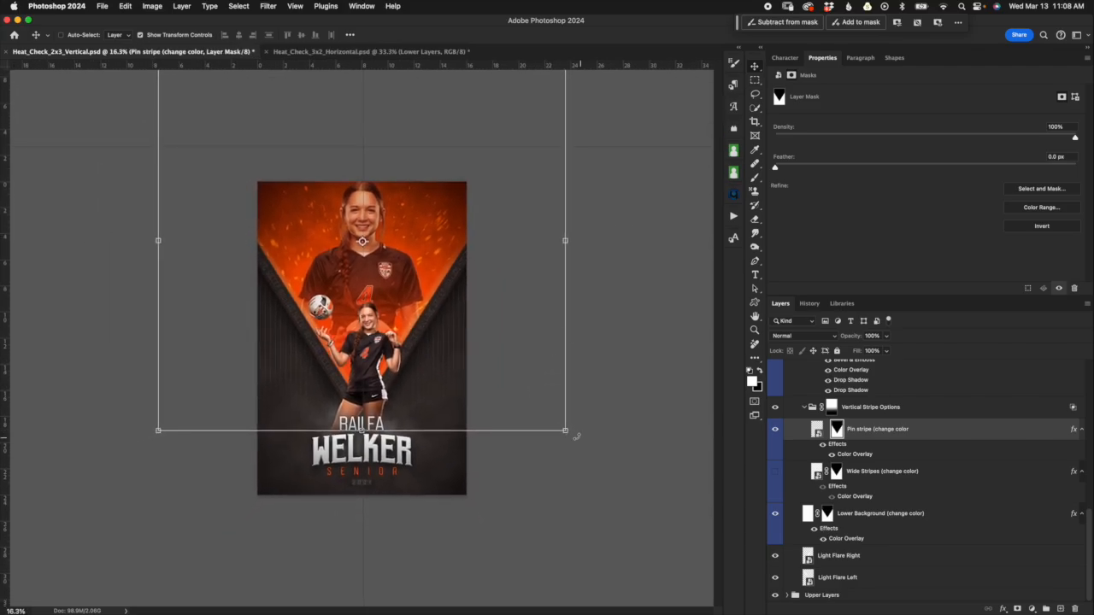
{"action": "left_click", "coordinate": [565, 431]}
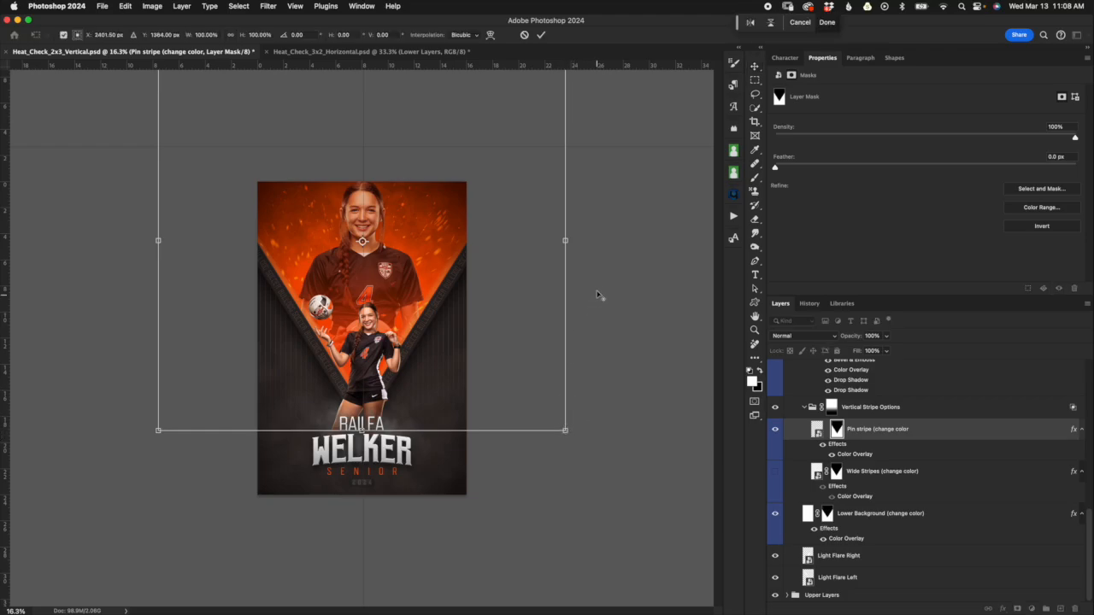
{"action": "left_click_drag", "start_coordinate": [565, 241], "coordinate": [676, 242]}
{"action": "left_click", "coordinate": [524, 35]}
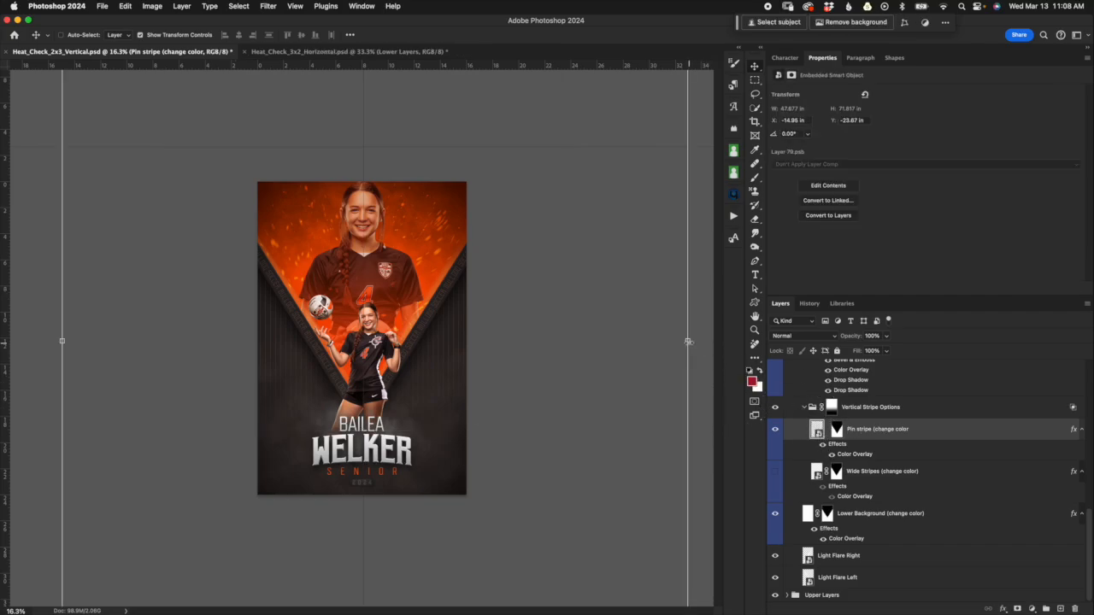
Try resizing the Pin stripe artwork independently of its unlinked mask.
{"action": "left_click", "coordinate": [688, 342]}
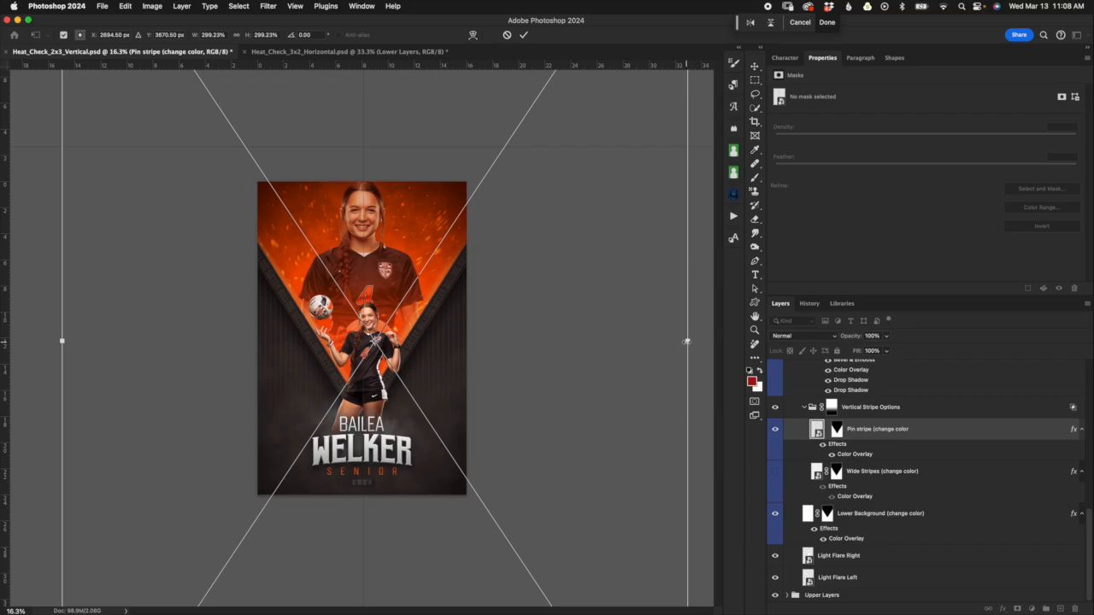
{"action": "left_click_drag", "start_coordinate": [689, 342], "coordinate": [642, 309]}
{"action": "left_click", "coordinate": [507, 36]}
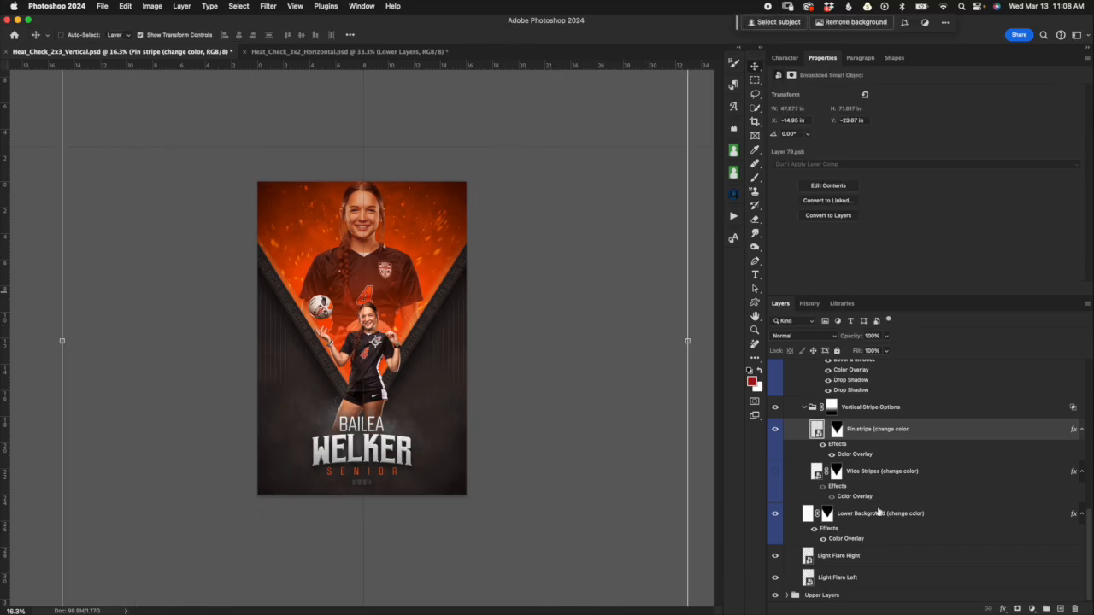
Show the Wide Stripes layer, hide the Lower Background and Pin stripe layers, and select Wide Stripes.
{"action": "left_click", "coordinate": [776, 471]}
{"action": "left_click", "coordinate": [774, 517]}
{"action": "left_click", "coordinate": [775, 517]}
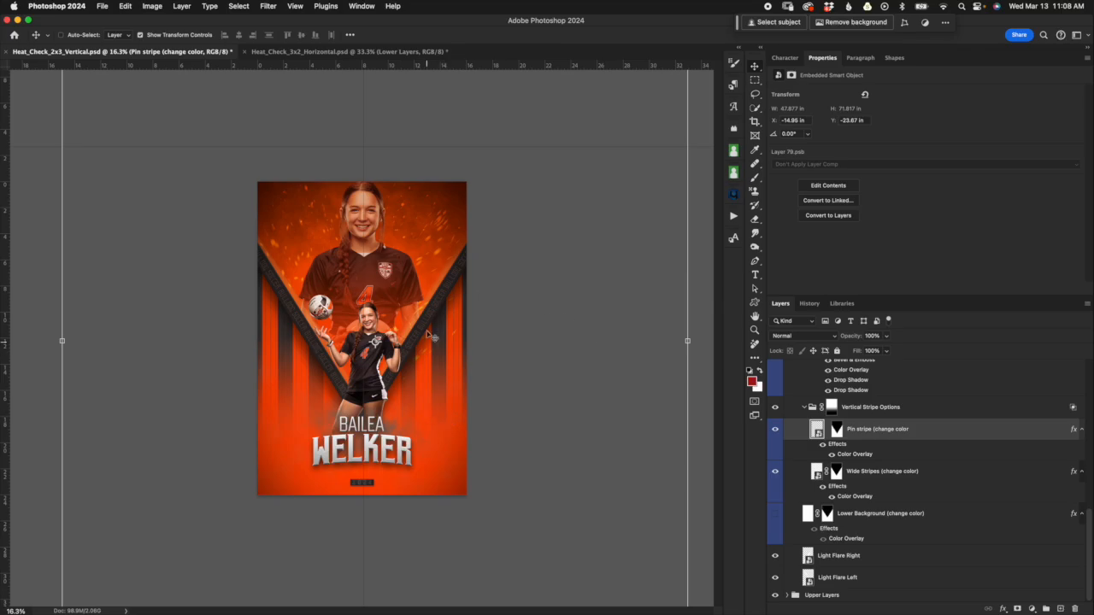
{"action": "left_click", "coordinate": [775, 435]}
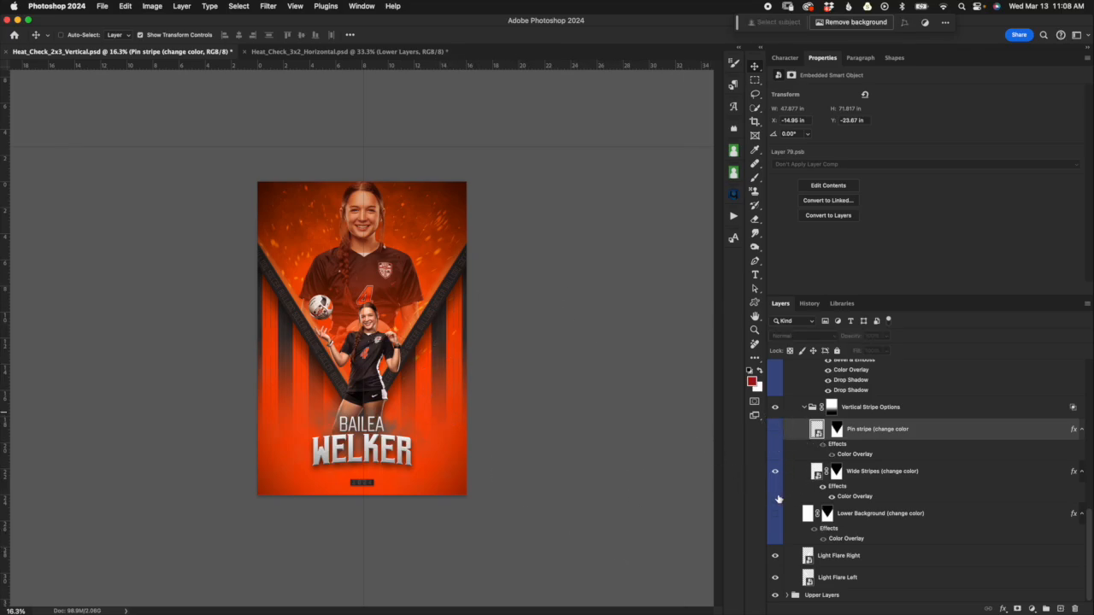
{"action": "left_click", "coordinate": [897, 482]}
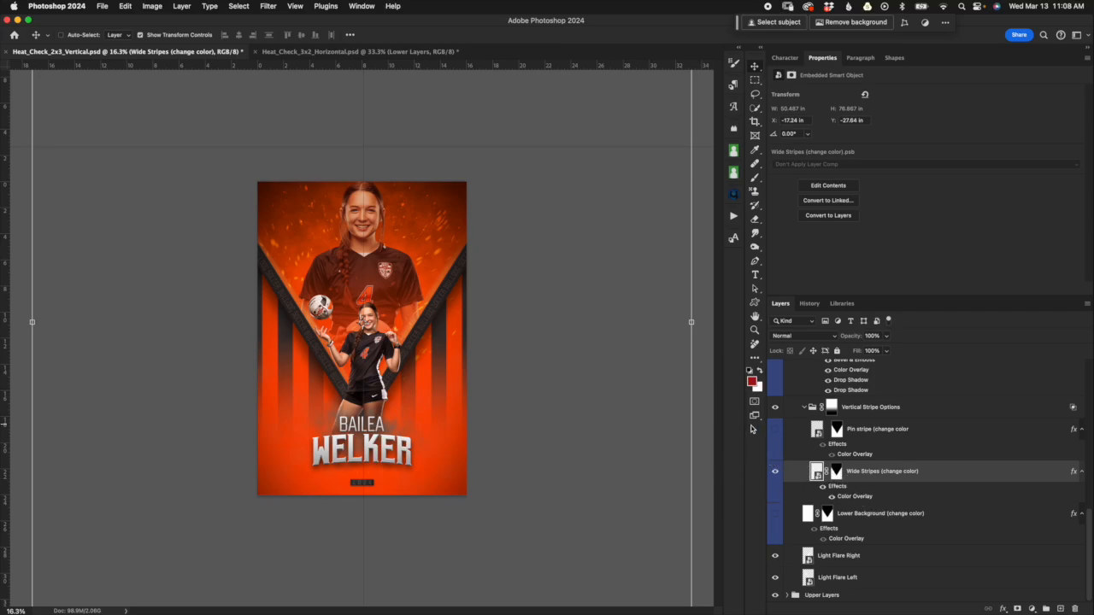
Revert the vertical poster document to its originally opened state and return to its layer list.
{"action": "left_click", "coordinate": [809, 304]}
{"action": "left_click", "coordinate": [803, 325]}
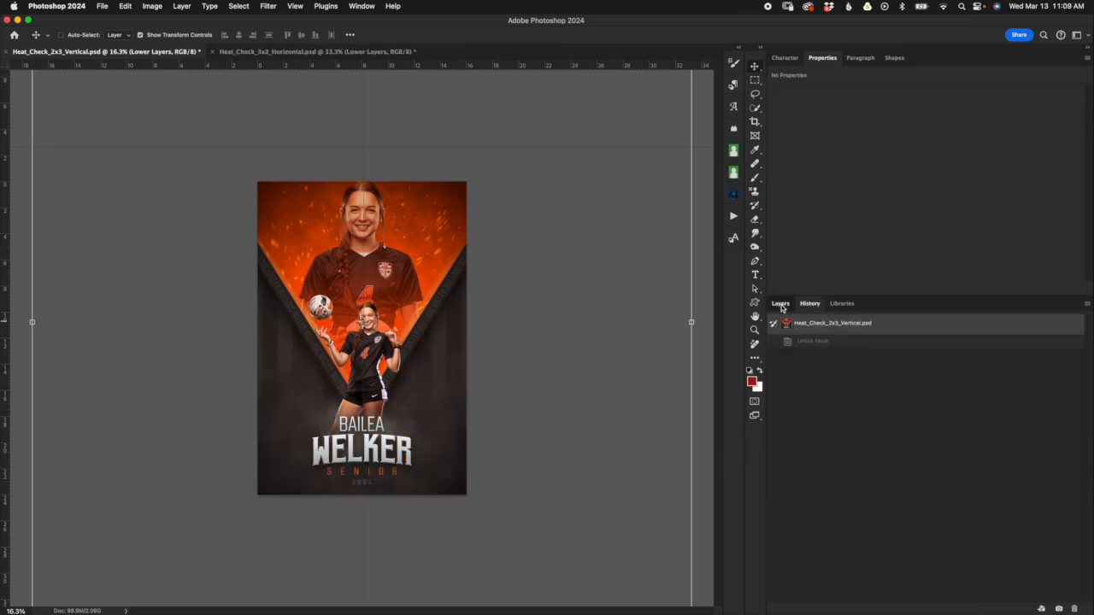
{"action": "left_click", "coordinate": [780, 304]}
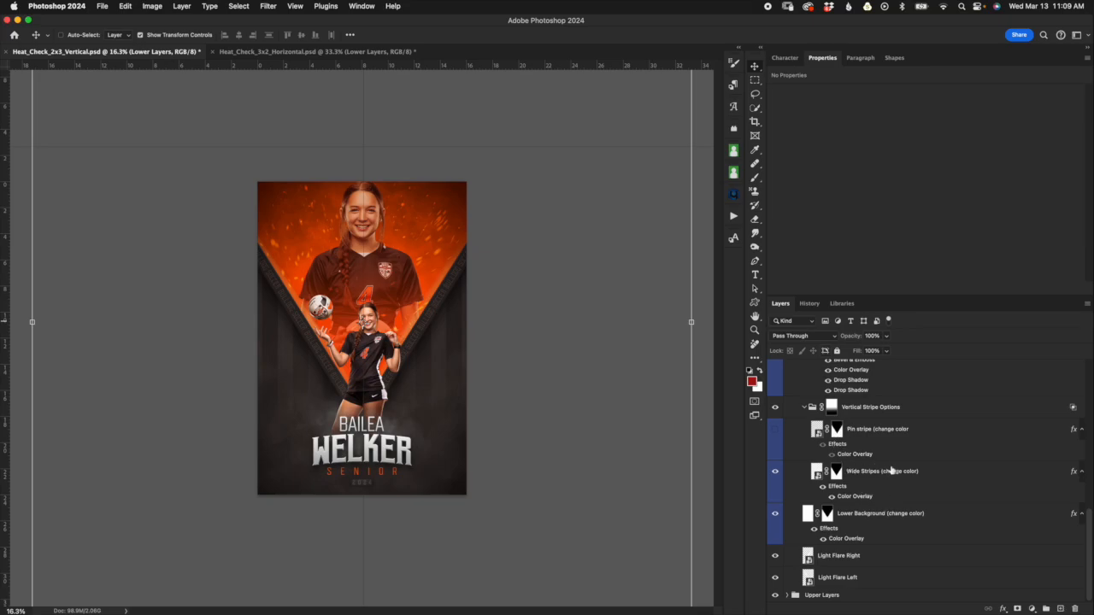
Unlink the Vertical Stripe Options group's mask to check its extent, and link it again.
{"action": "left_click", "coordinate": [889, 408]}
{"action": "scroll", "coordinate": [870, 458], "scroll_direction": "up", "scroll_amount": 2}
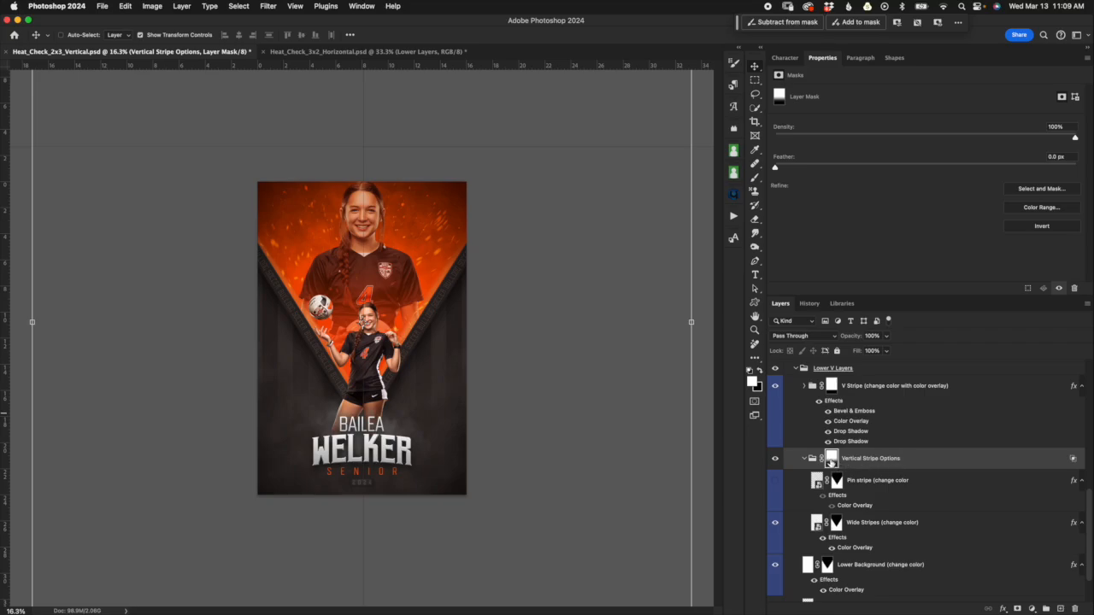
{"action": "left_click", "coordinate": [822, 461]}
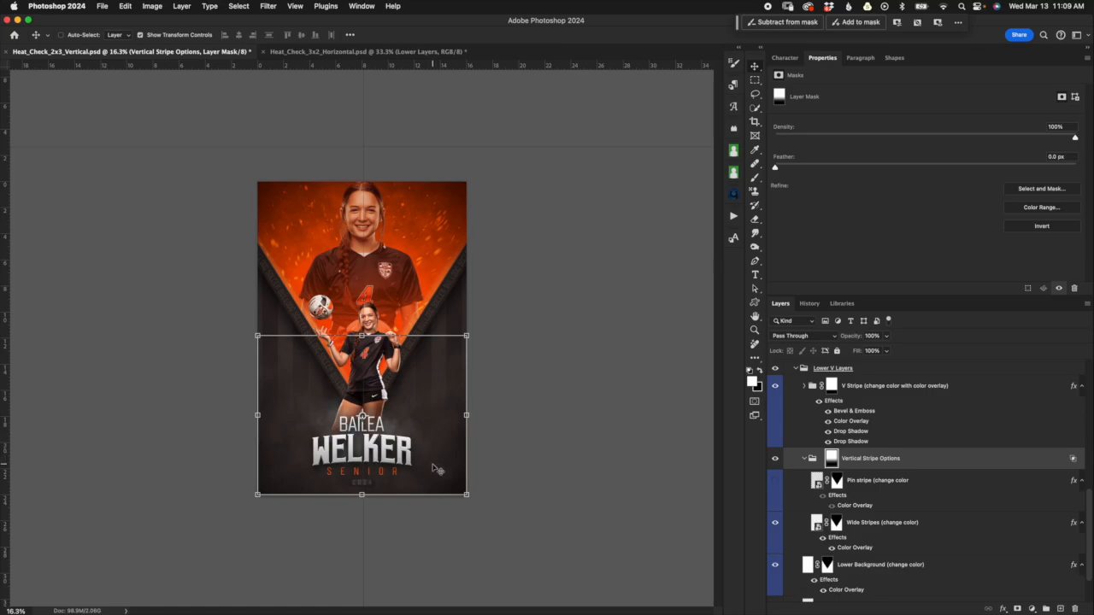
{"action": "left_click", "coordinate": [820, 460]}
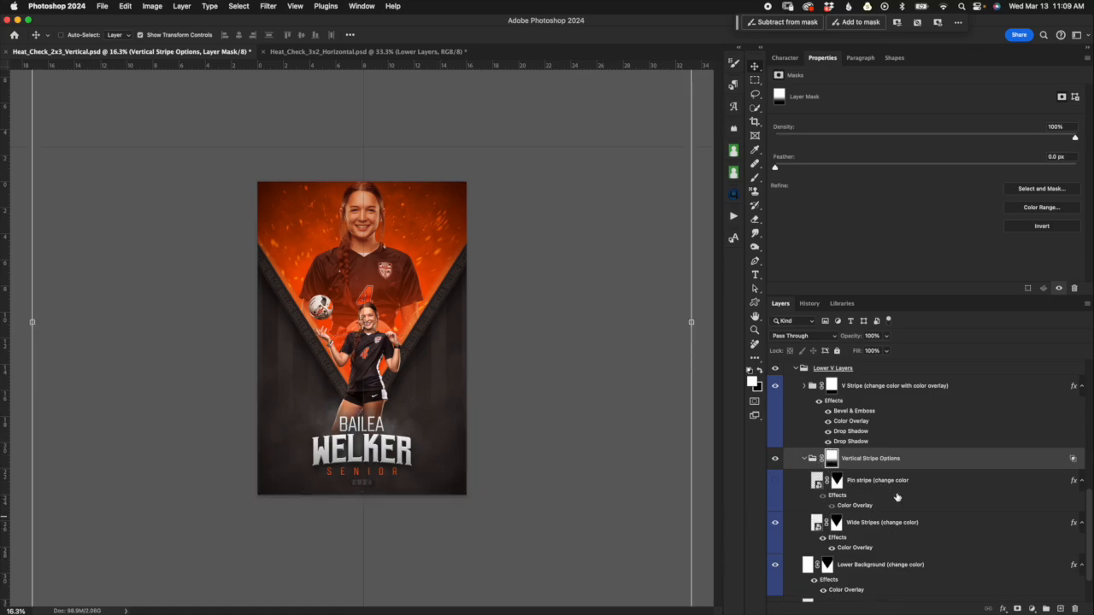
Compare the poster with the V Stripe group hidden and shown, and review the group's Color Overlay settings.
{"action": "scroll", "coordinate": [896, 492], "scroll_direction": "up", "scroll_amount": 4}
{"action": "left_click", "coordinate": [910, 469]}
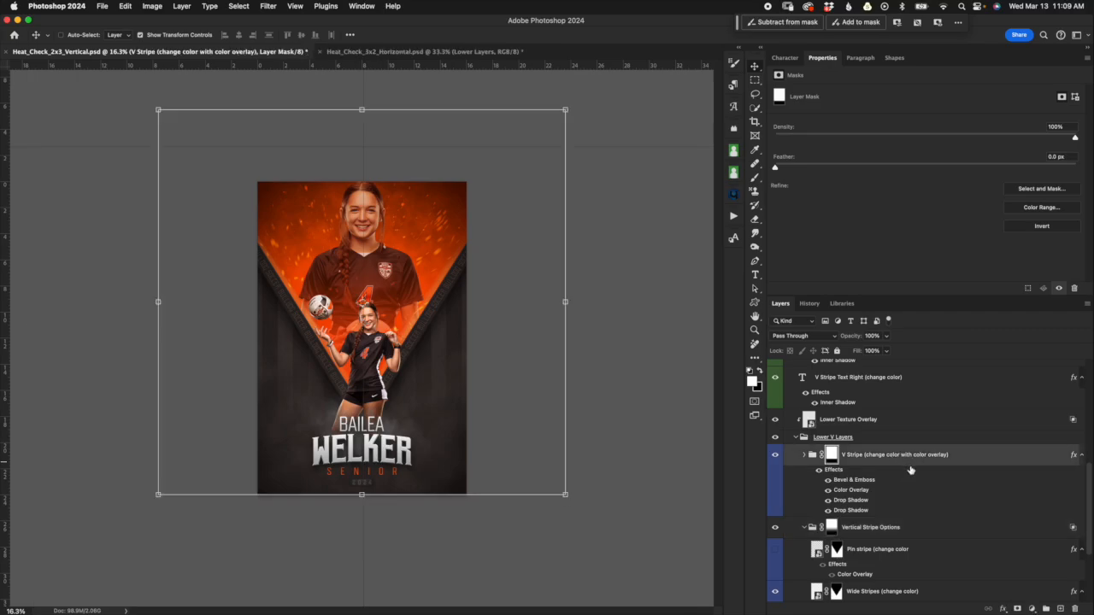
{"action": "left_click", "coordinate": [780, 458]}
{"action": "left_click", "coordinate": [781, 459]}
{"action": "double_click", "coordinate": [837, 492]}
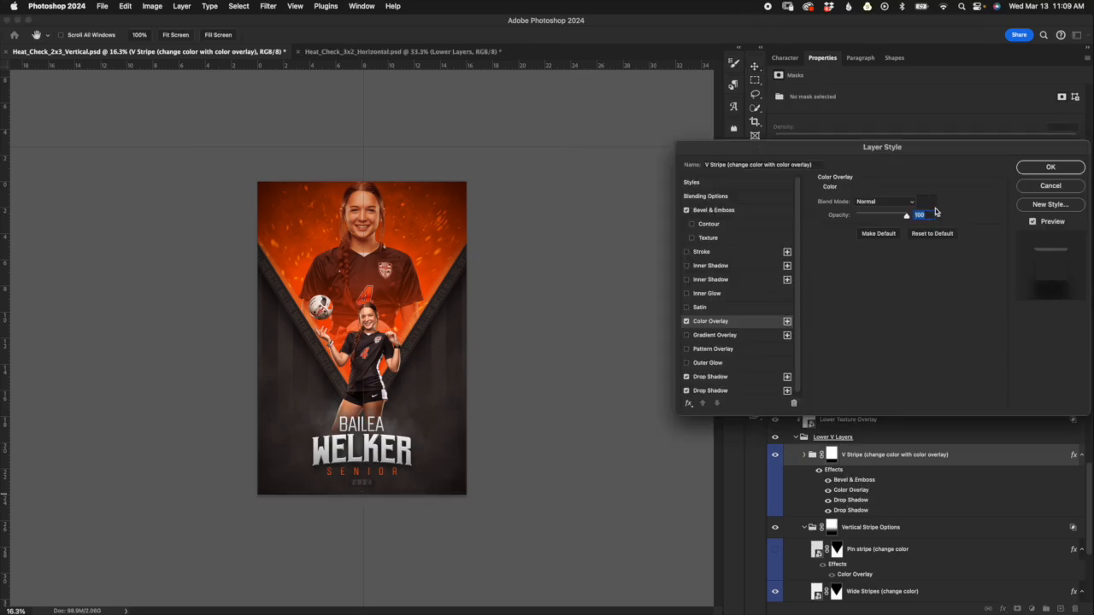
{"action": "left_click", "coordinate": [1064, 190]}
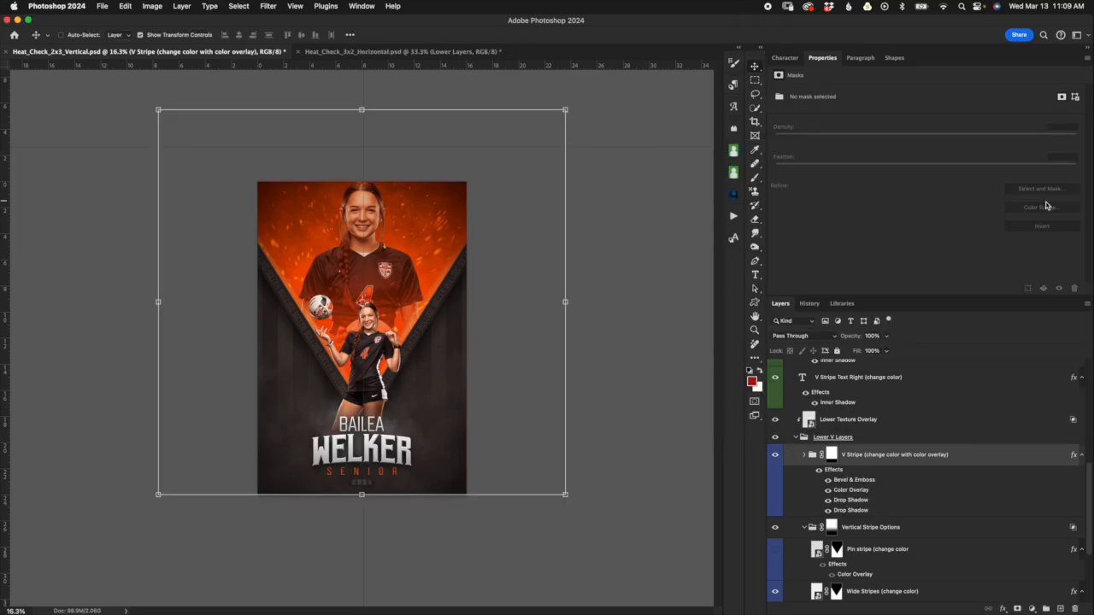
Review the V Stripe group's Bevel & Emboss and two Drop Shadow settings without changing them.
{"action": "double_click", "coordinate": [867, 484]}
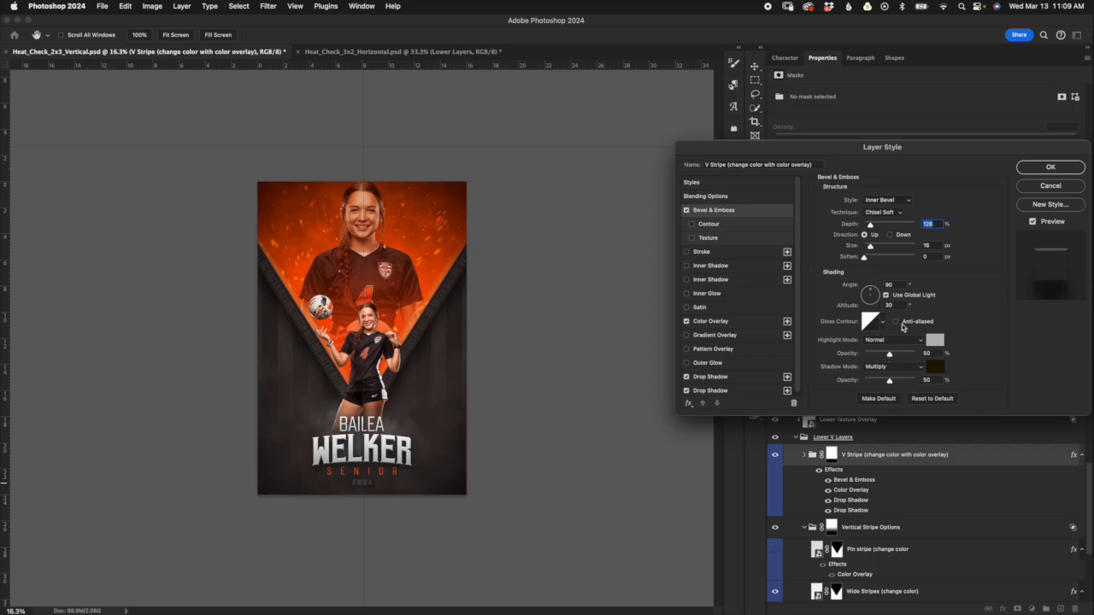
{"action": "left_click", "coordinate": [1051, 185]}
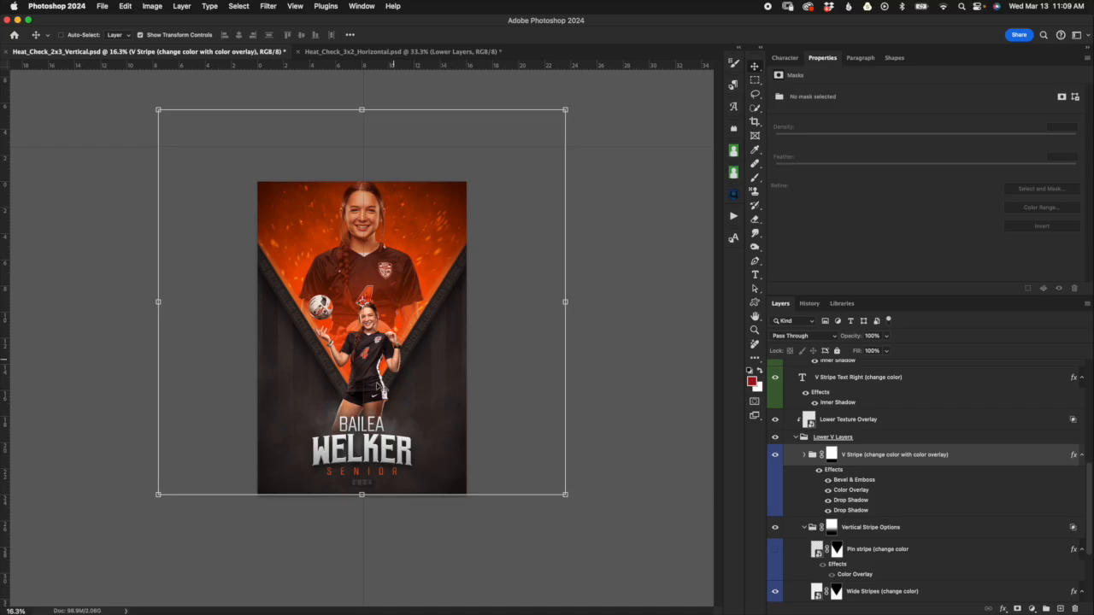
{"action": "double_click", "coordinate": [855, 501]}
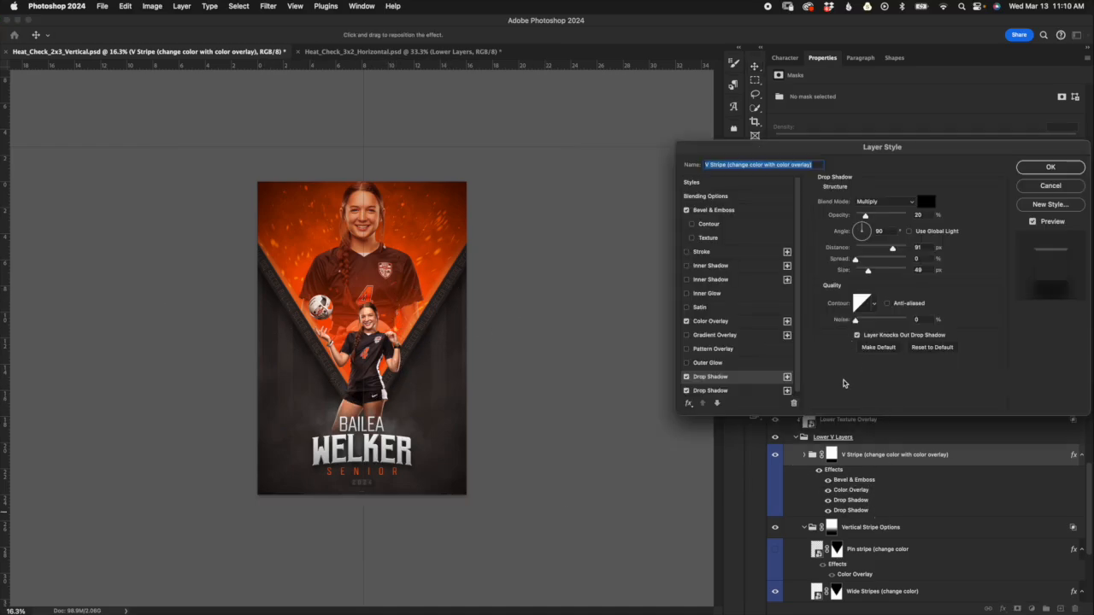
{"action": "left_click", "coordinate": [758, 391]}
{"action": "left_click", "coordinate": [759, 378]}
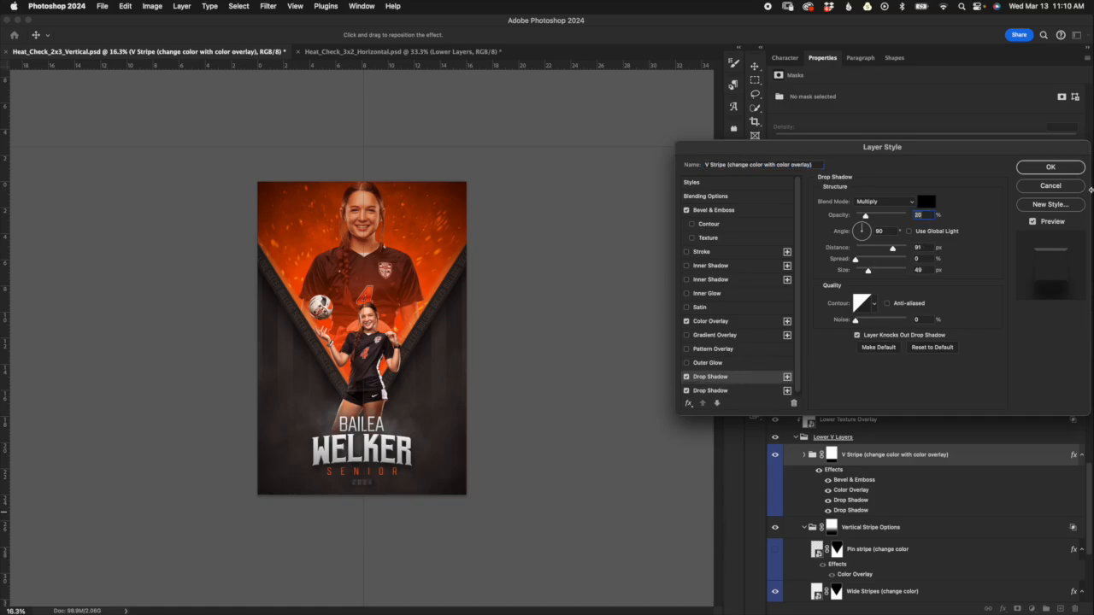
{"action": "left_click", "coordinate": [1073, 188]}
{"action": "scroll", "coordinate": [508, 334], "scroll_direction": "up", "scroll_amount": 5}
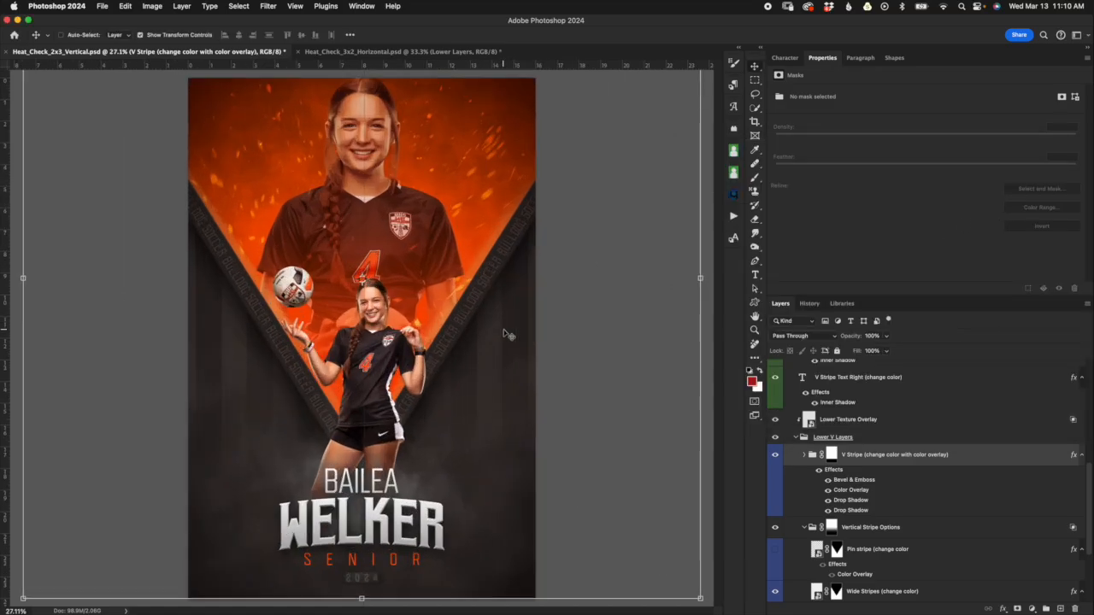
Toggle the V Stripe group's drop shadows, try the second Drop Shadow at 33% opacity, and cancel the change.
{"action": "scroll", "coordinate": [509, 335], "scroll_direction": "up", "scroll_amount": 1}
{"action": "scroll", "coordinate": [513, 336], "scroll_direction": "right", "scroll_amount": 2}
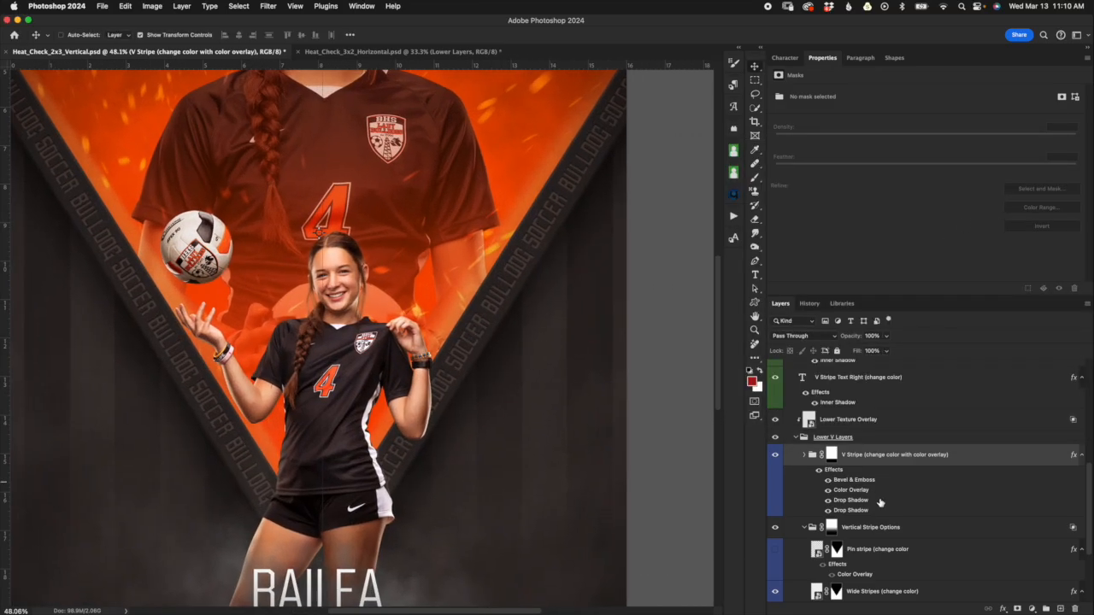
{"action": "left_click", "coordinate": [828, 501]}
{"action": "left_click", "coordinate": [828, 510]}
{"action": "left_click", "coordinate": [828, 510]}
{"action": "double_click", "coordinate": [857, 510]}
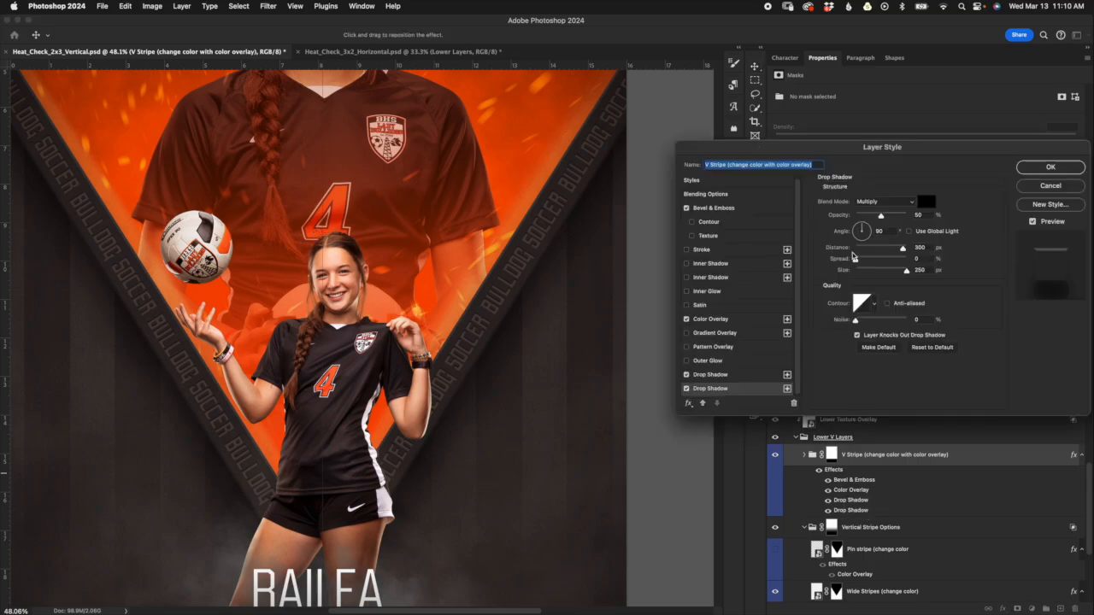
{"action": "left_click_drag", "start_coordinate": [883, 219], "coordinate": [872, 219]}
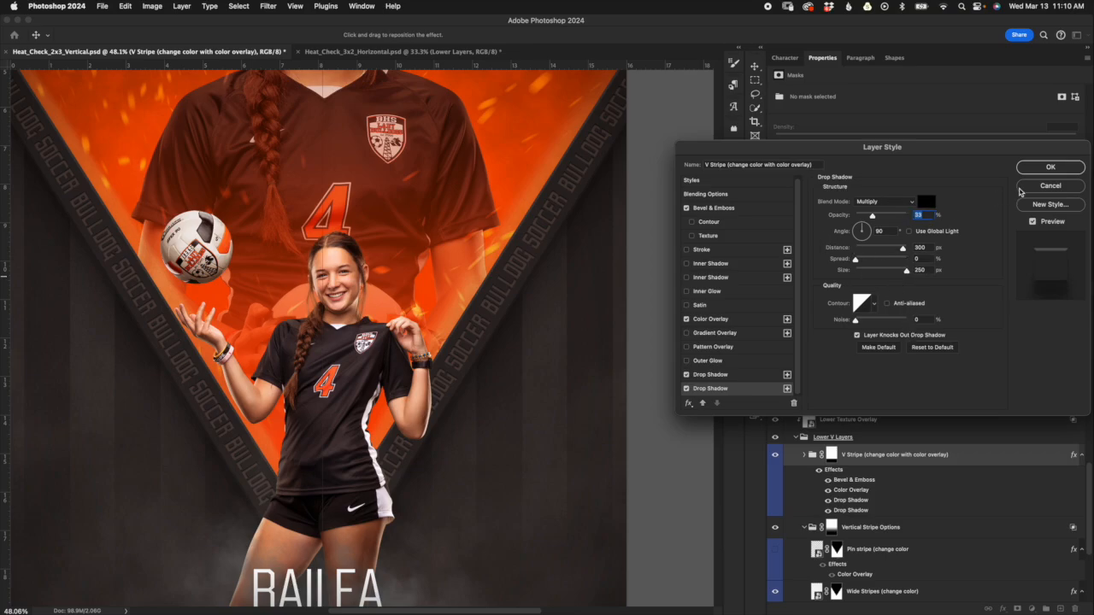
{"action": "left_click", "coordinate": [1049, 187]}
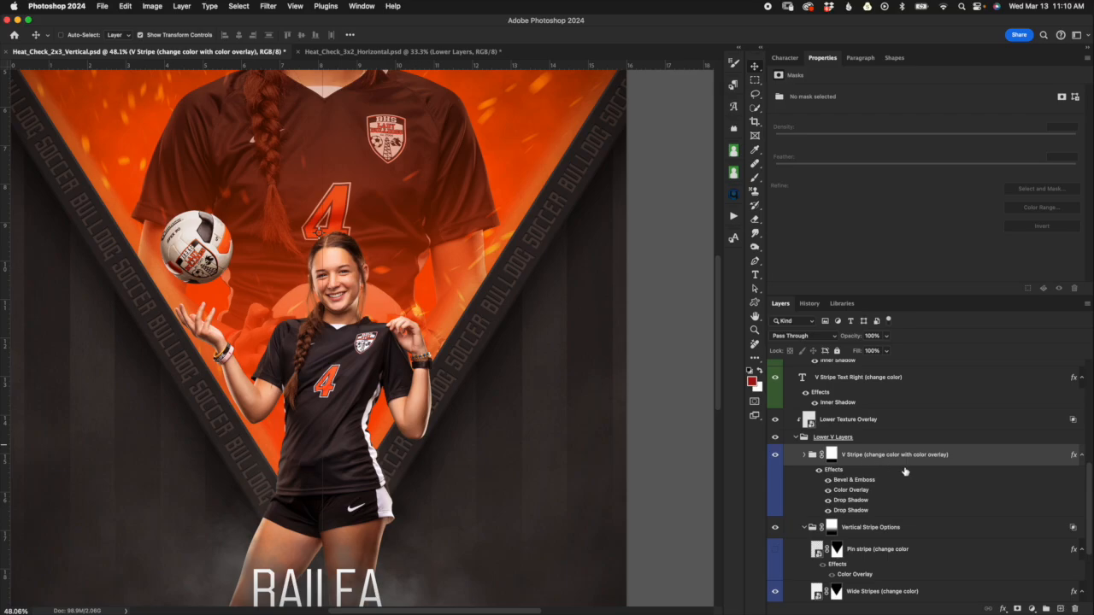
Compare the poster with the Lower V Layers group hidden and shown.
{"action": "left_click", "coordinate": [901, 426]}
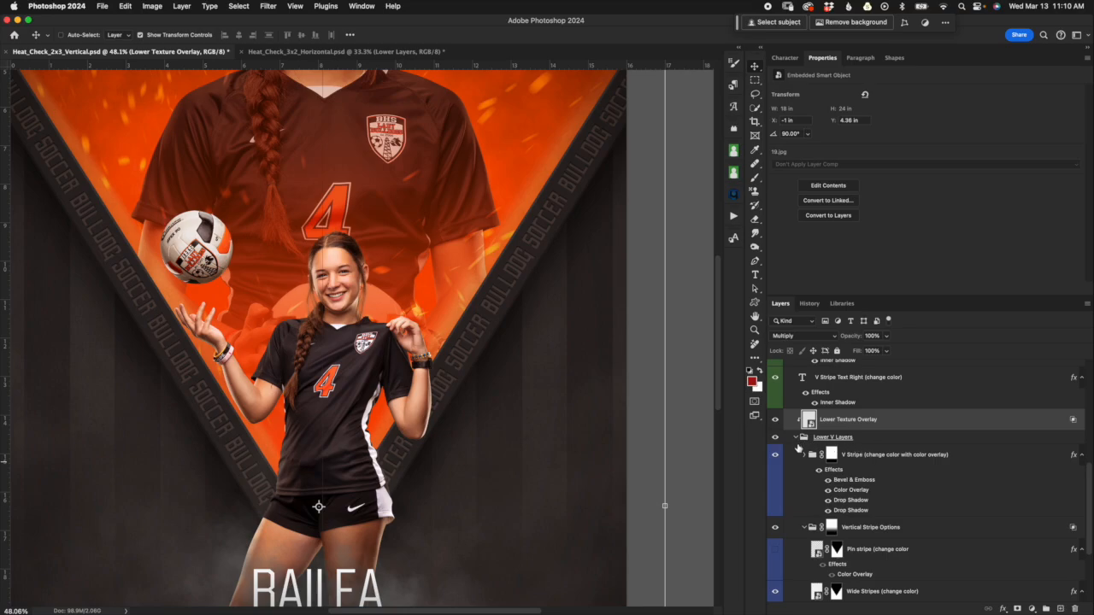
{"action": "left_click", "coordinate": [879, 442]}
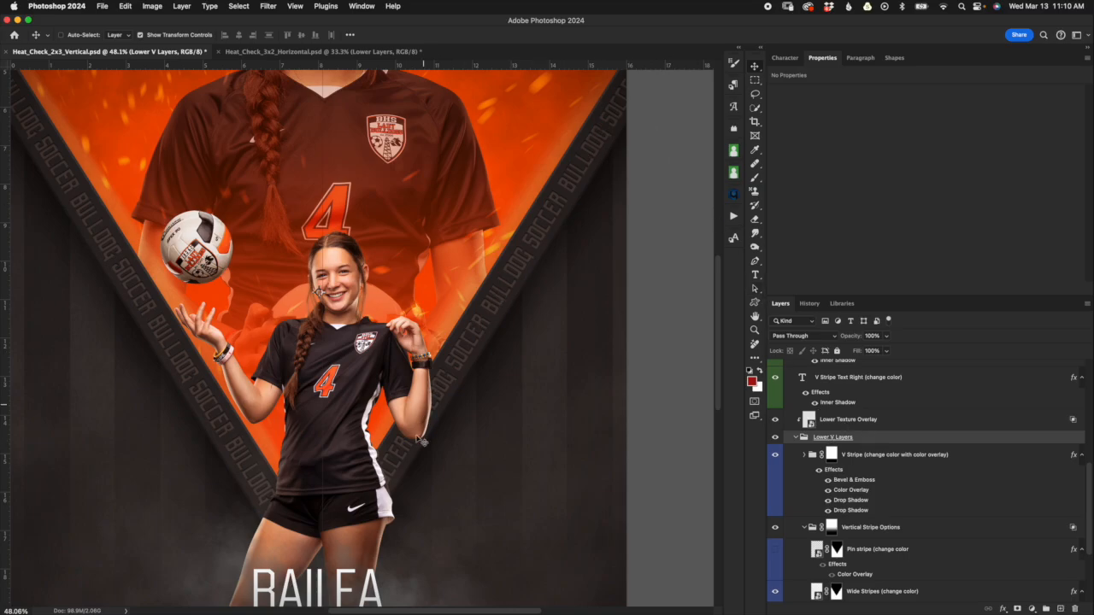
{"action": "left_click", "coordinate": [776, 438]}
{"action": "left_click", "coordinate": [776, 438]}
Select the Lower Texture Overlay layer and examine its texture up close on the dark striped background beside the athlete.
{"action": "left_click", "coordinate": [838, 420]}
{"action": "scroll", "coordinate": [557, 371], "scroll_direction": "up", "scroll_amount": 2}
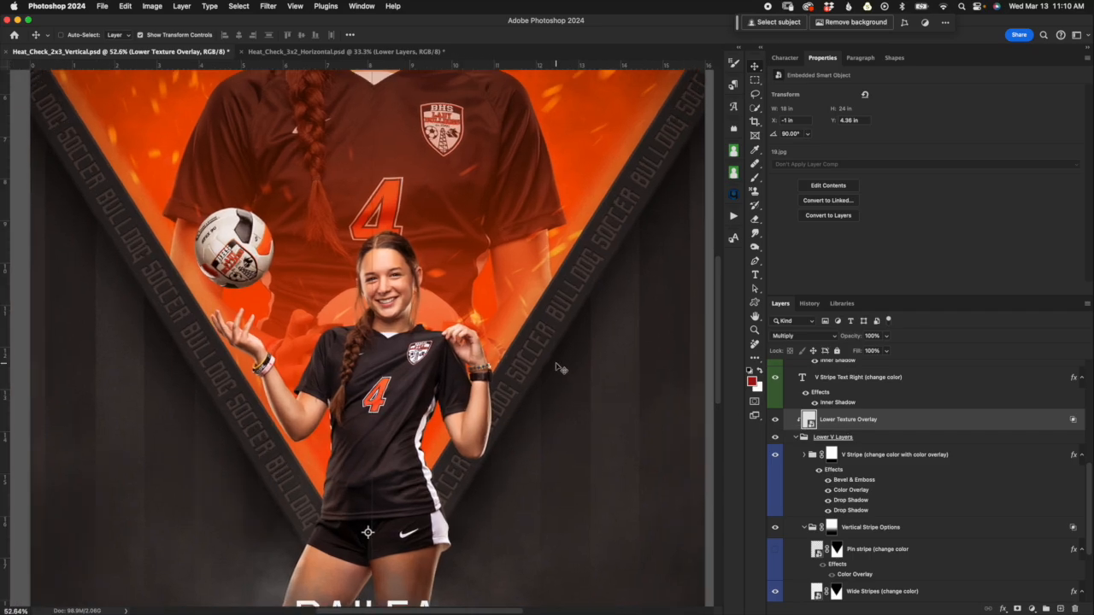
{"action": "scroll", "coordinate": [558, 368], "scroll_direction": "up", "scroll_amount": 10}
{"action": "scroll", "coordinate": [658, 423], "scroll_direction": "right", "scroll_amount": 5}
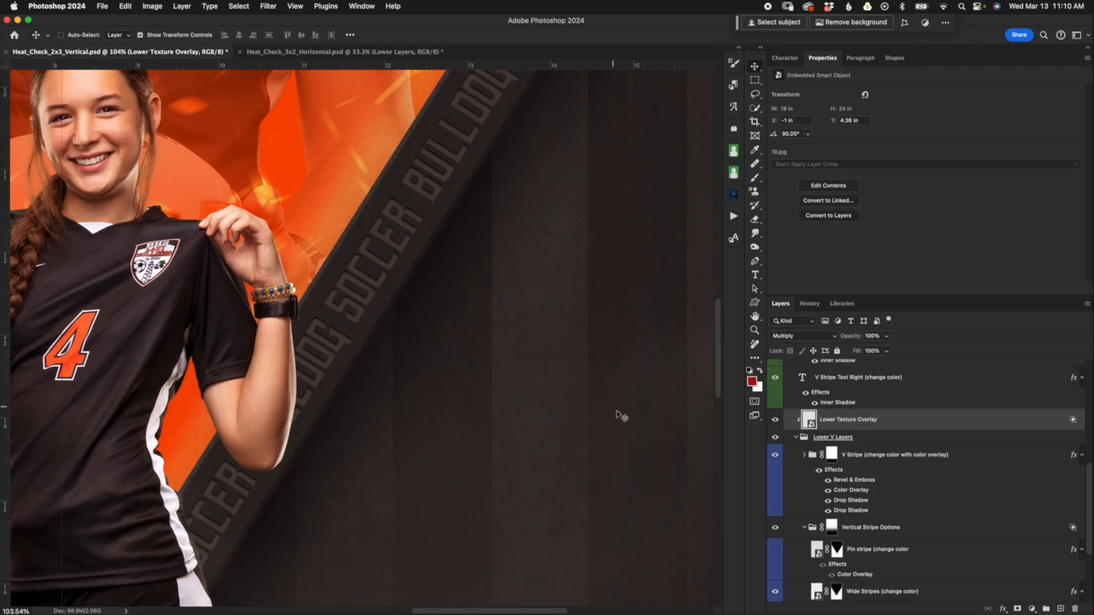
{"action": "scroll", "coordinate": [616, 410], "scroll_direction": "up", "scroll_amount": 3}
{"action": "scroll", "coordinate": [607, 406], "scroll_direction": "left", "scroll_amount": 3}
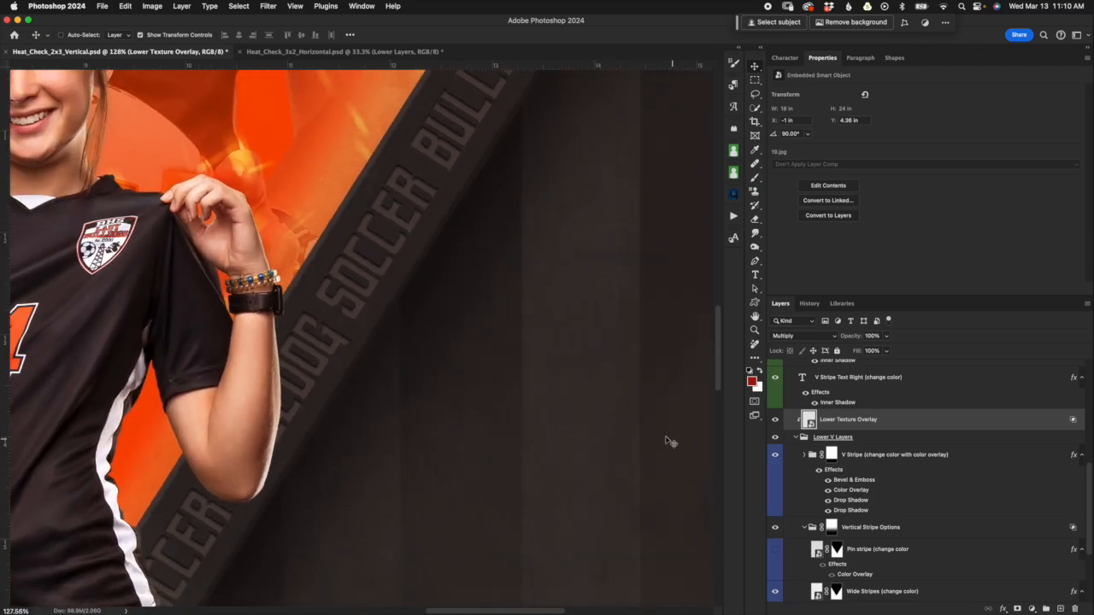
{"action": "scroll", "coordinate": [664, 383], "scroll_direction": "down", "scroll_amount": 1}
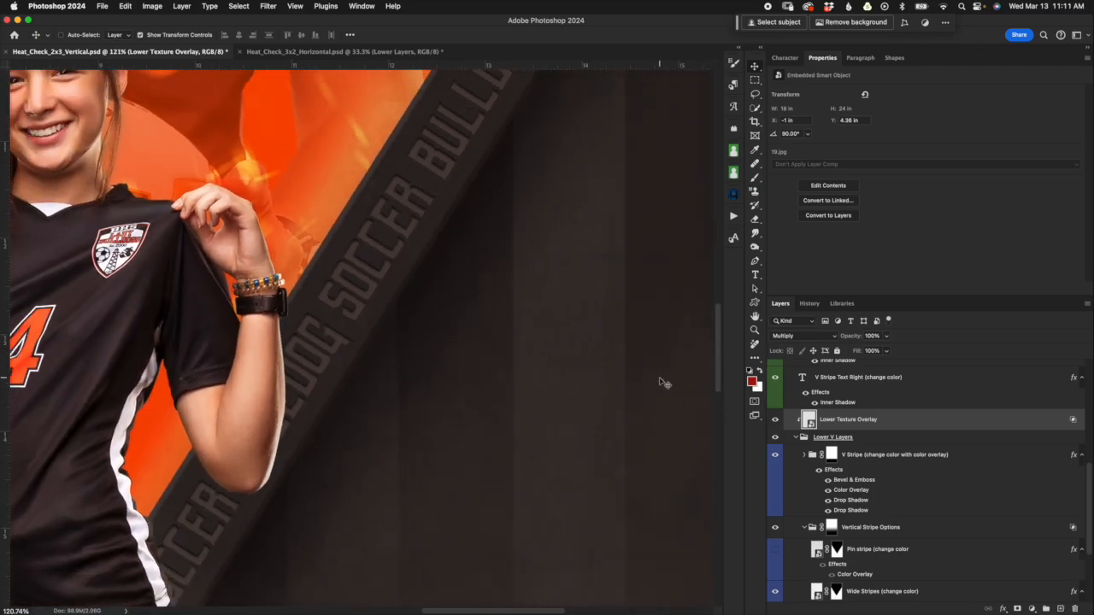
{"action": "scroll", "coordinate": [665, 383], "scroll_direction": "down", "scroll_amount": 5}
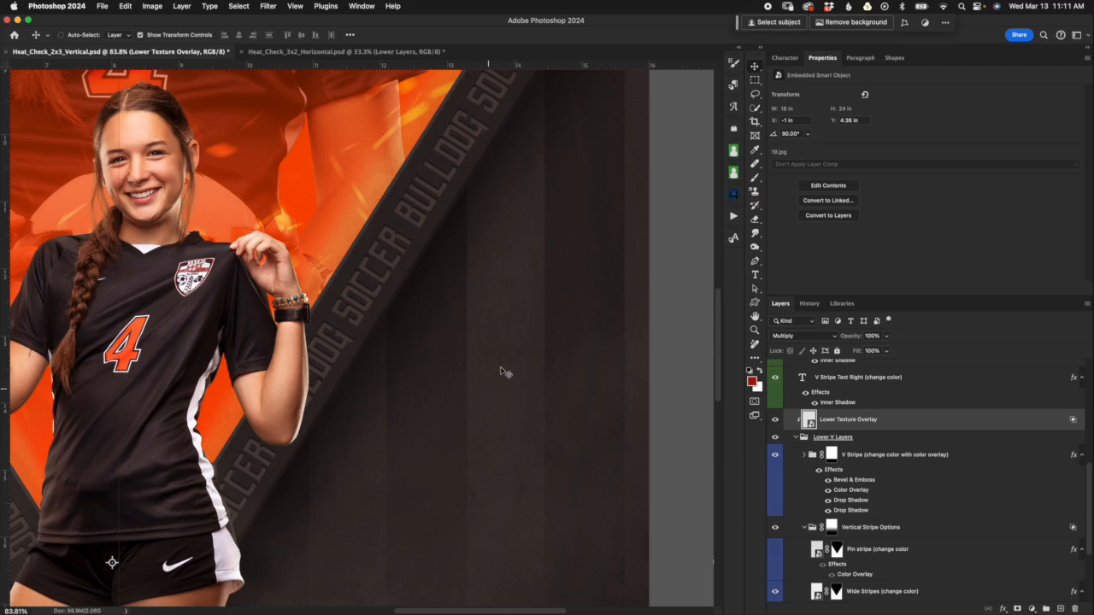
{"action": "scroll", "coordinate": [618, 420], "scroll_direction": "down", "scroll_amount": 5}
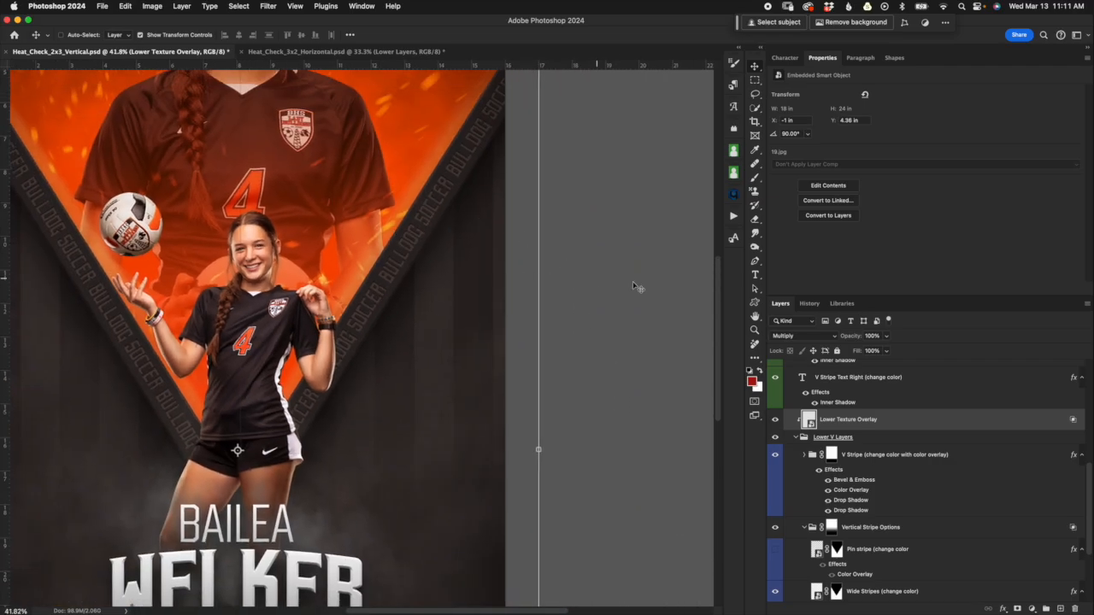
Select the V Stripe Text Right layer and examine its lettering along the stripe up close.
{"action": "left_click", "coordinate": [897, 380]}
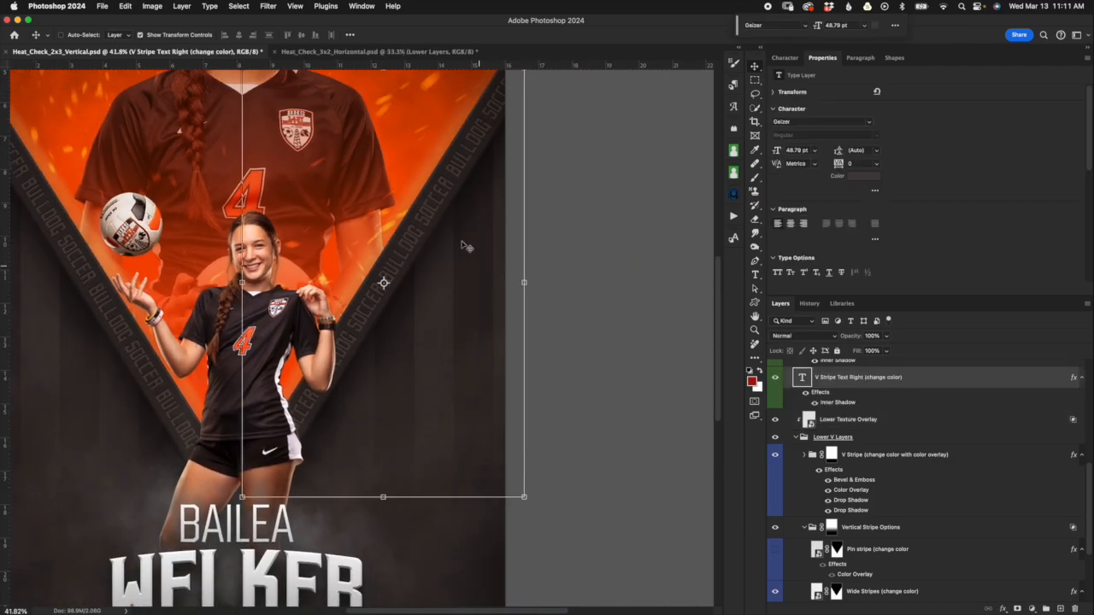
{"action": "scroll", "coordinate": [423, 241], "scroll_direction": "up", "scroll_amount": 6}
{"action": "scroll", "coordinate": [432, 246], "scroll_direction": "up", "scroll_amount": 3}
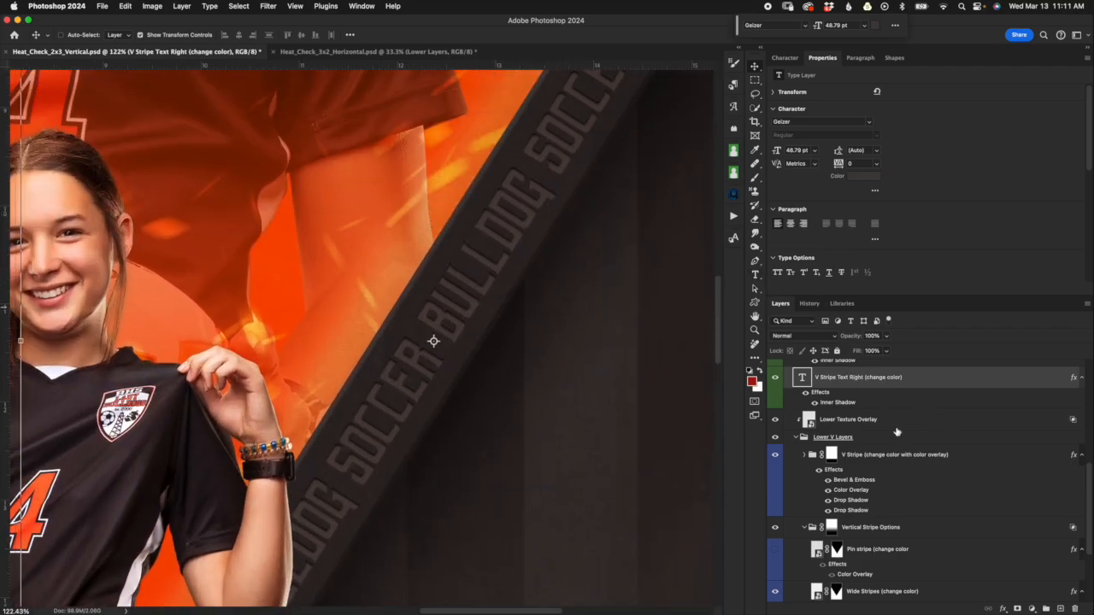
{"action": "scroll", "coordinate": [897, 431], "scroll_direction": "up", "scroll_amount": 3}
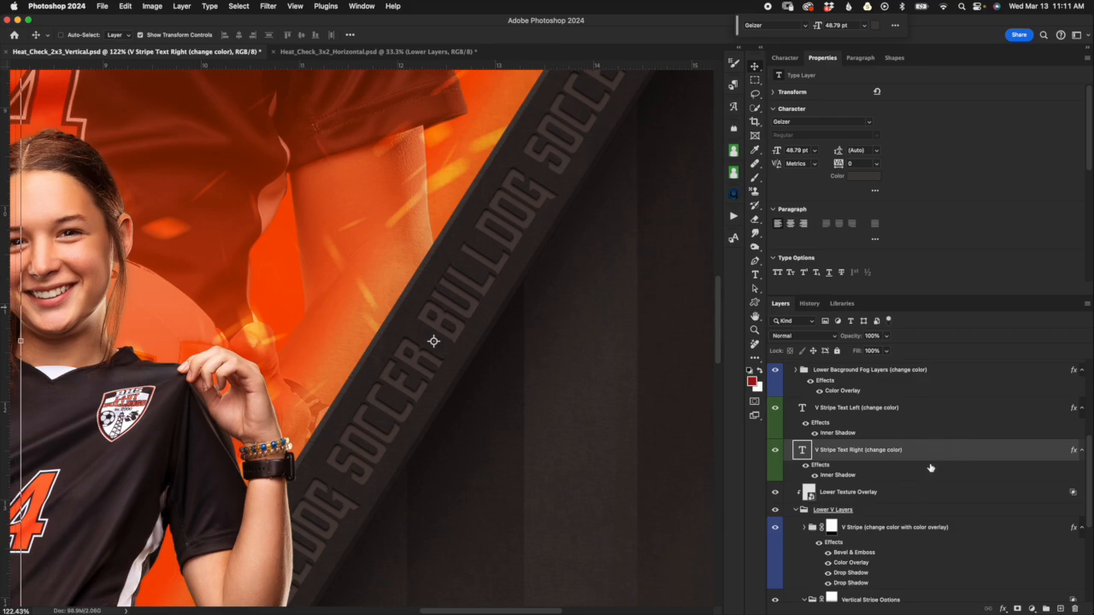
{"action": "scroll", "coordinate": [641, 397], "scroll_direction": "down", "scroll_amount": 3}
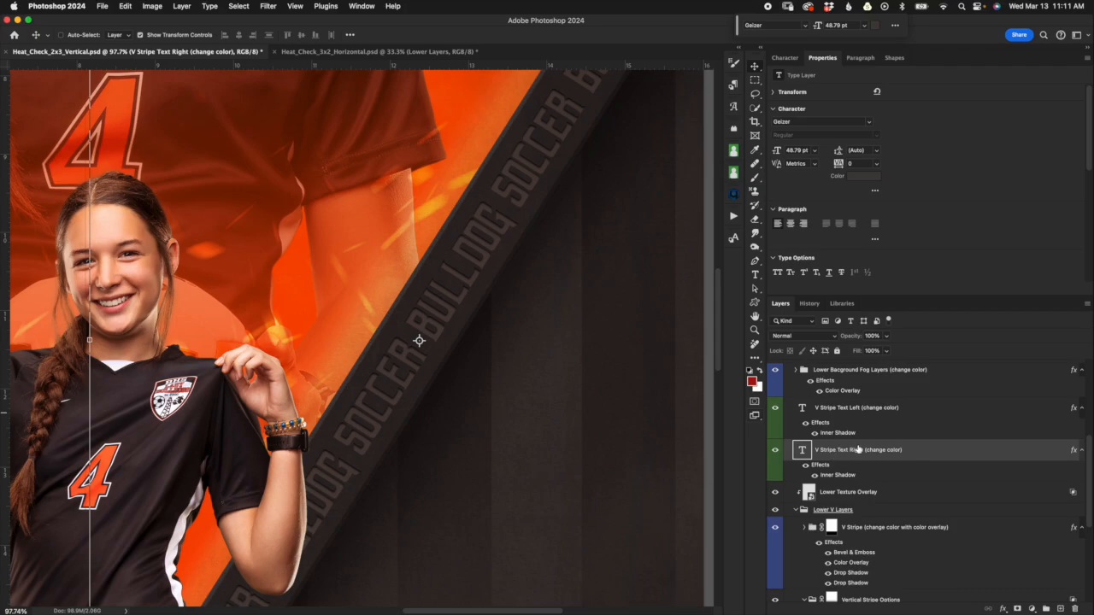
Select both V Stripe text layers, try the green text color 44a42e on them, and undo it.
{"action": "left_click", "coordinate": [934, 416], "text": "shift"}
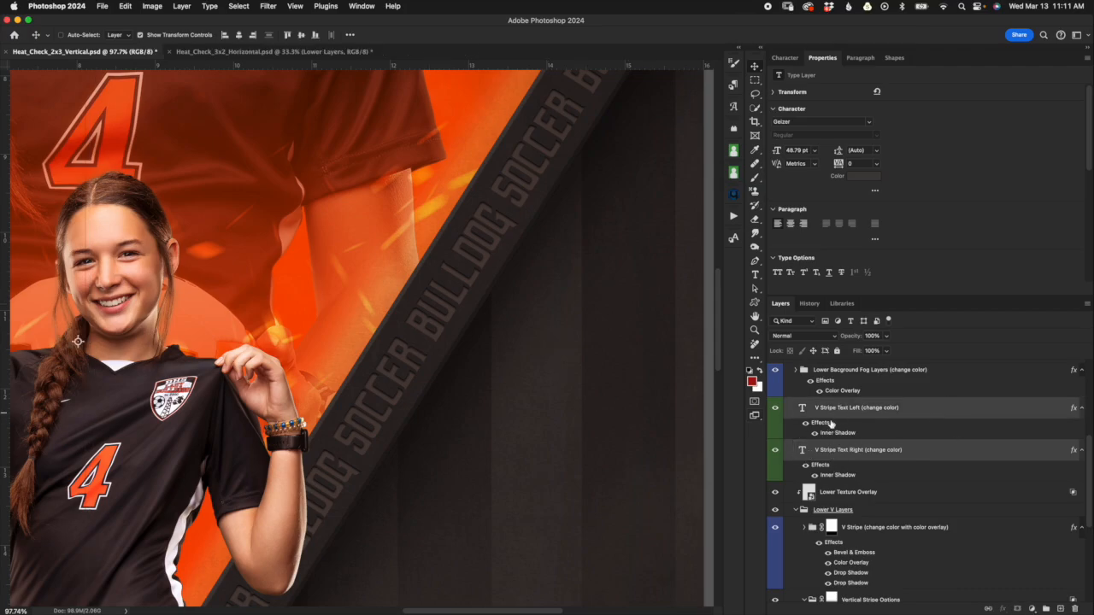
{"action": "left_click", "coordinate": [866, 177]}
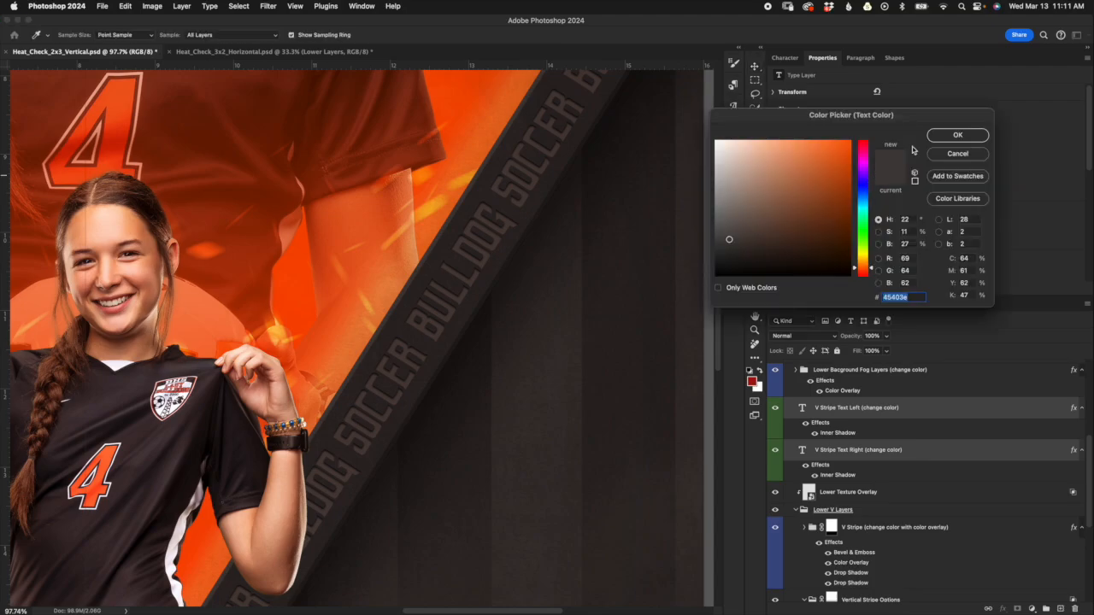
{"action": "left_click", "coordinate": [961, 153]}
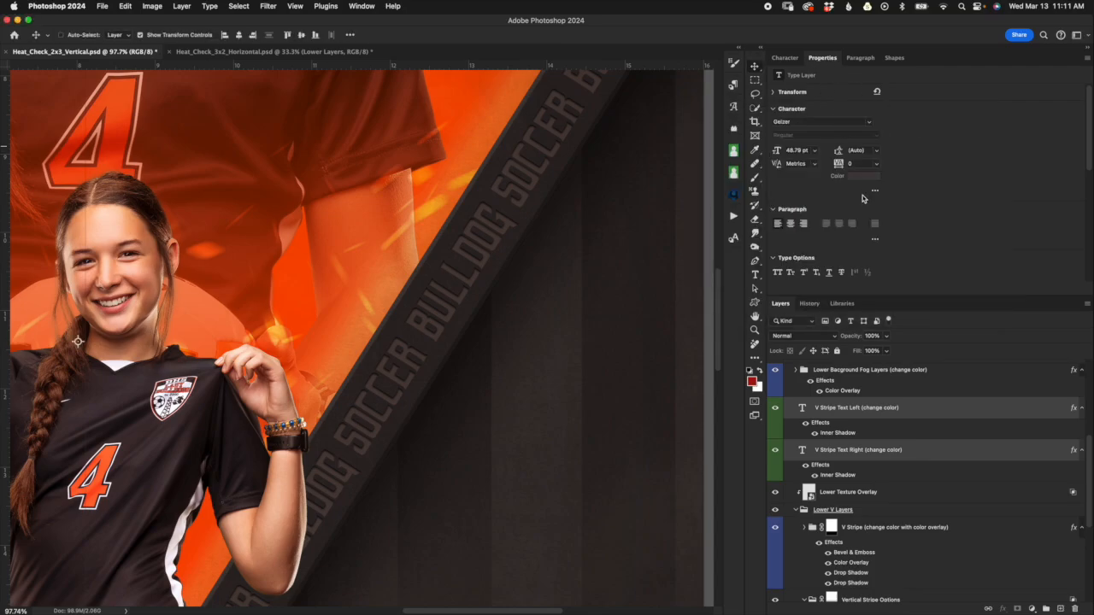
{"action": "left_click", "coordinate": [785, 57]}
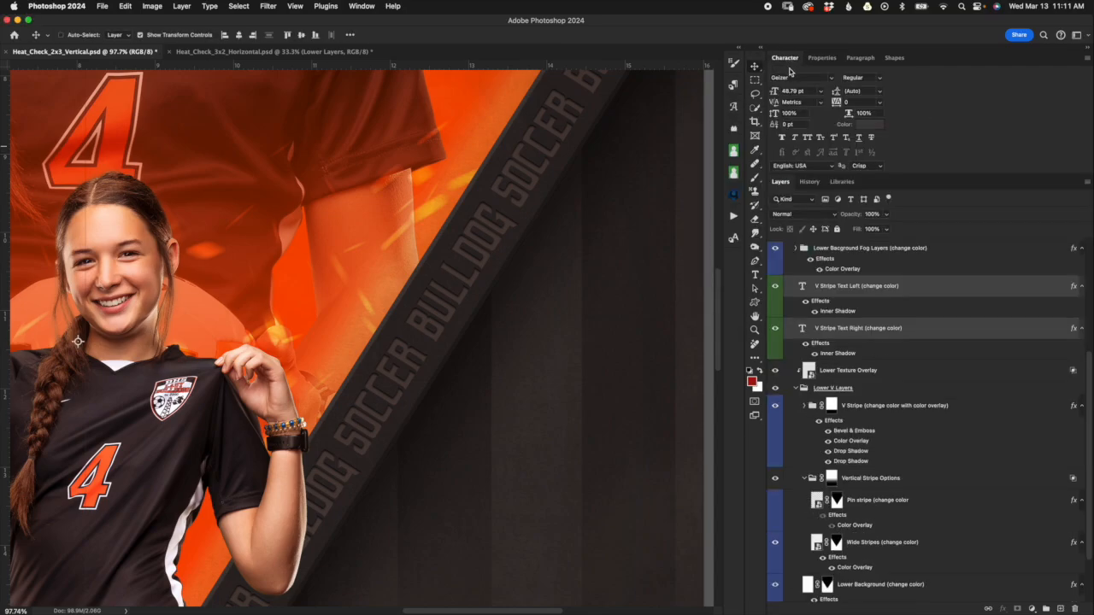
{"action": "left_click", "coordinate": [871, 127]}
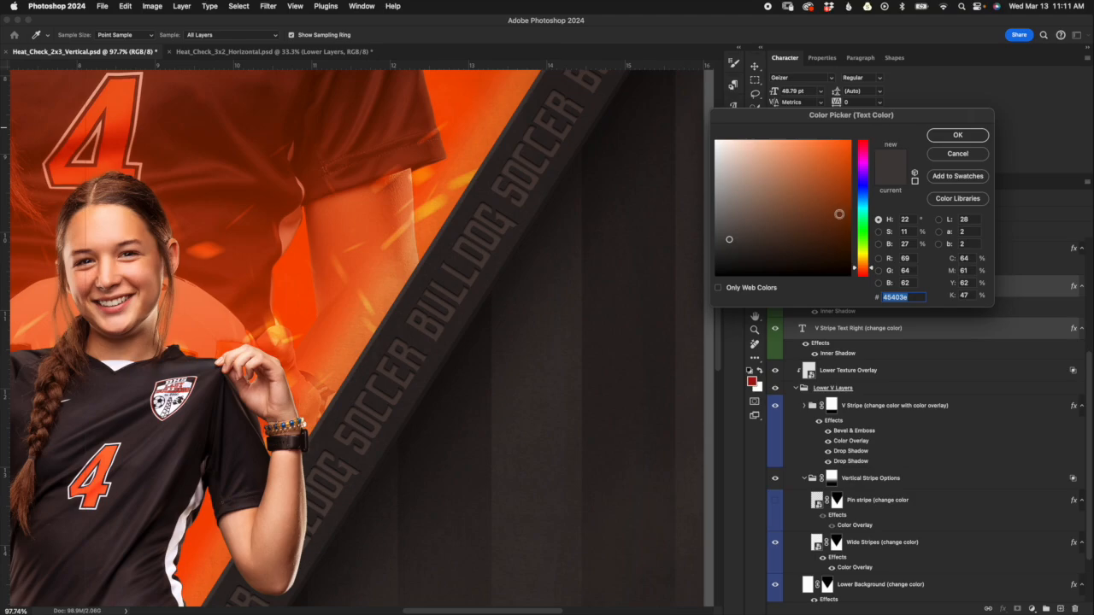
{"action": "left_click", "coordinate": [866, 236]}
{"action": "left_click", "coordinate": [813, 189]}
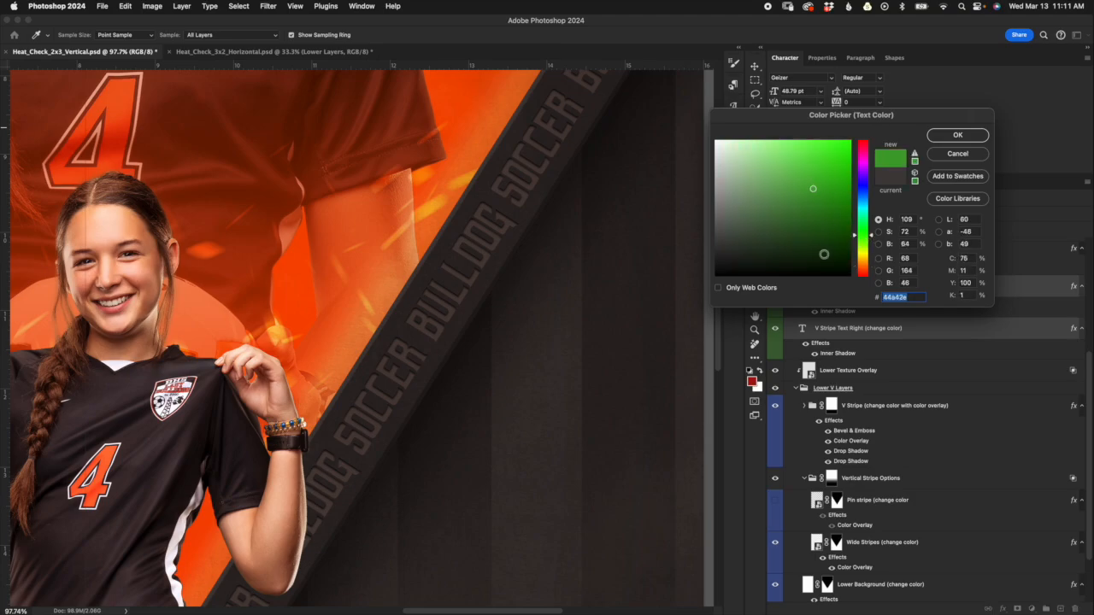
{"action": "key", "text": "Return"}
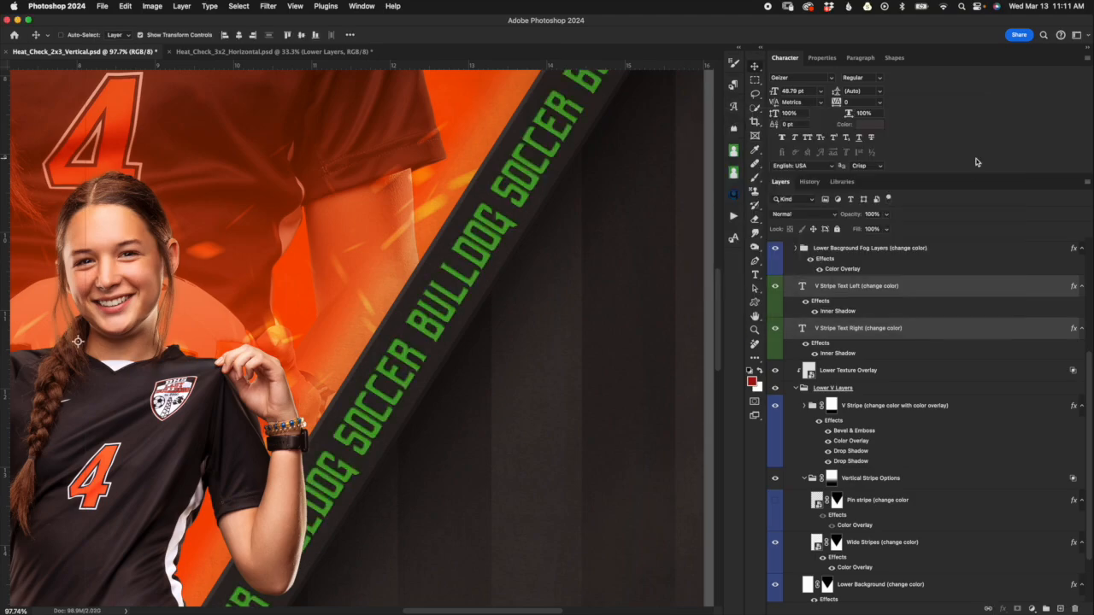
{"action": "key", "text": "super+z"}
Highlight the text of V Stripe Text Right and V Stripe Text Left in turn to check their alignment, without editing either.
{"action": "left_click", "coordinate": [964, 330]}
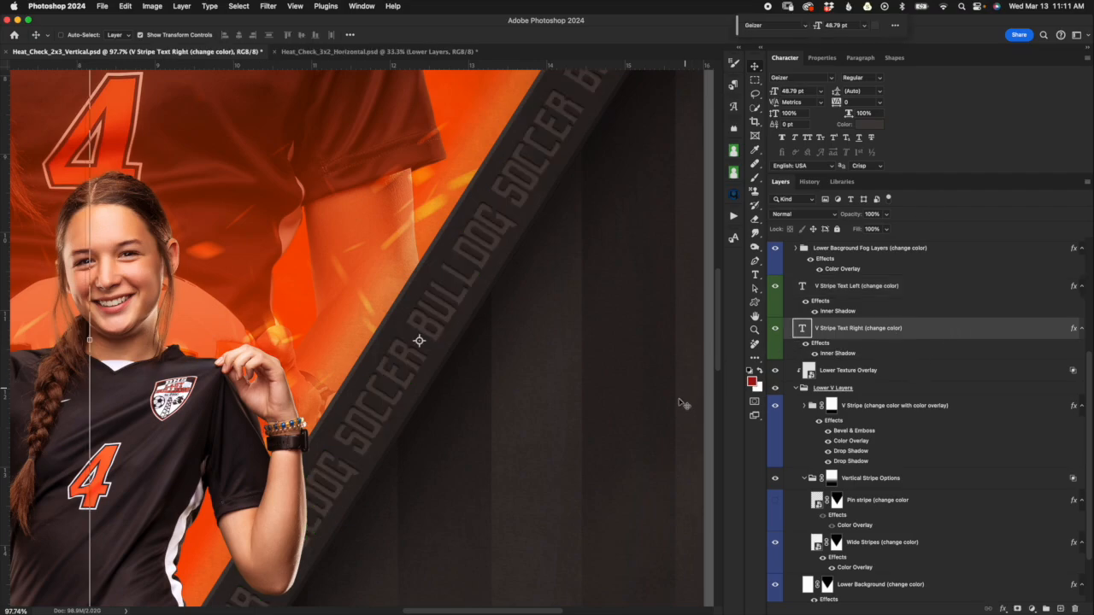
{"action": "scroll", "coordinate": [647, 416], "scroll_direction": "left", "scroll_amount": 3}
{"action": "double_click", "coordinate": [802, 329]}
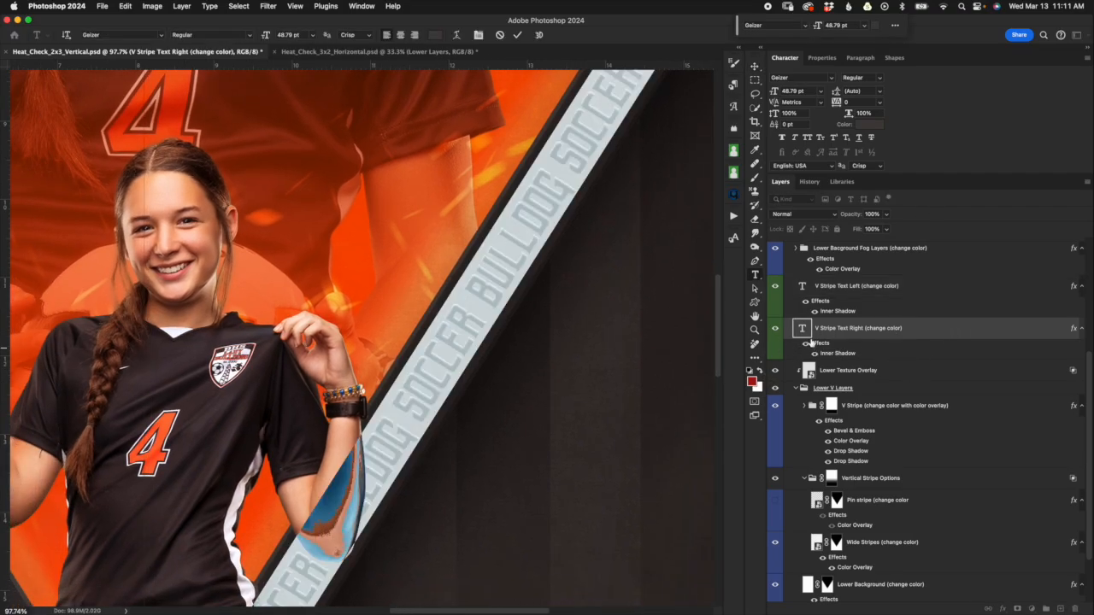
{"action": "scroll", "coordinate": [611, 373], "scroll_direction": "down", "scroll_amount": 5}
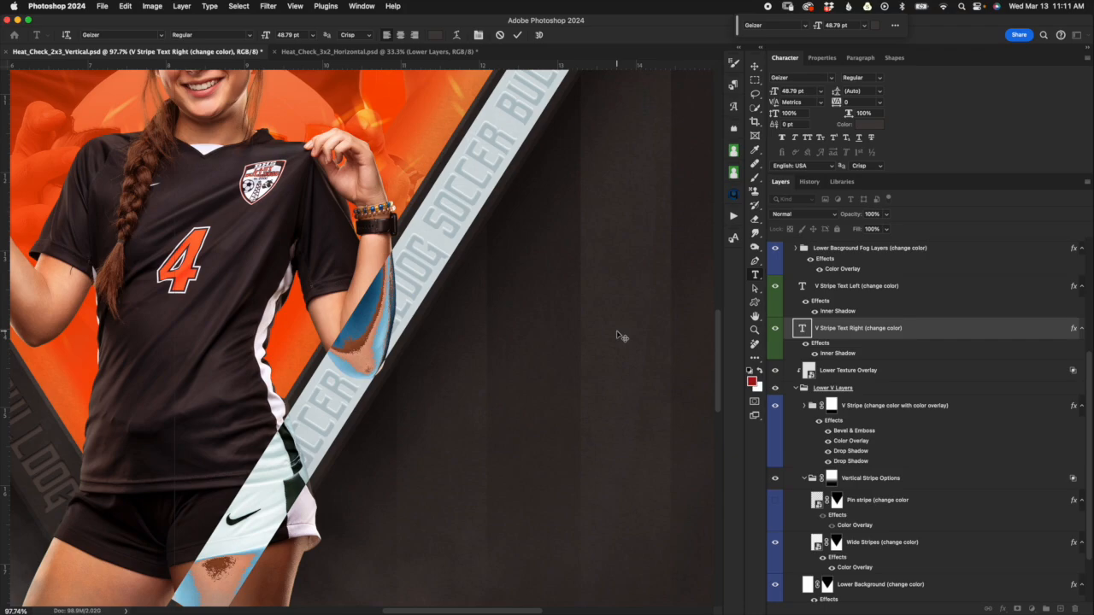
{"action": "scroll", "coordinate": [495, 373], "scroll_direction": "down", "scroll_amount": 3}
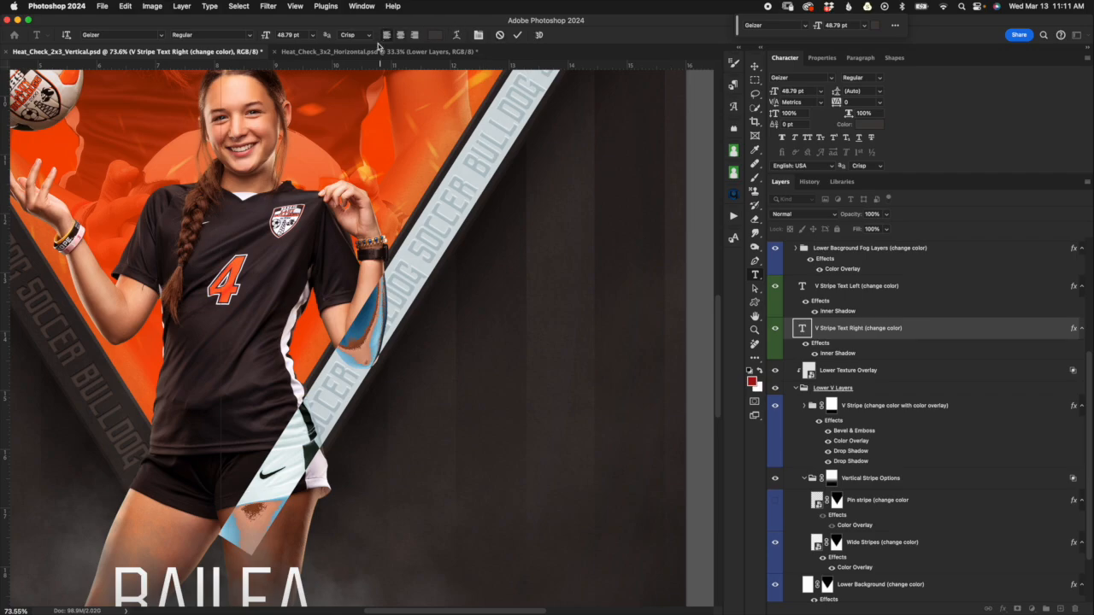
{"action": "double_click", "coordinate": [803, 286]}
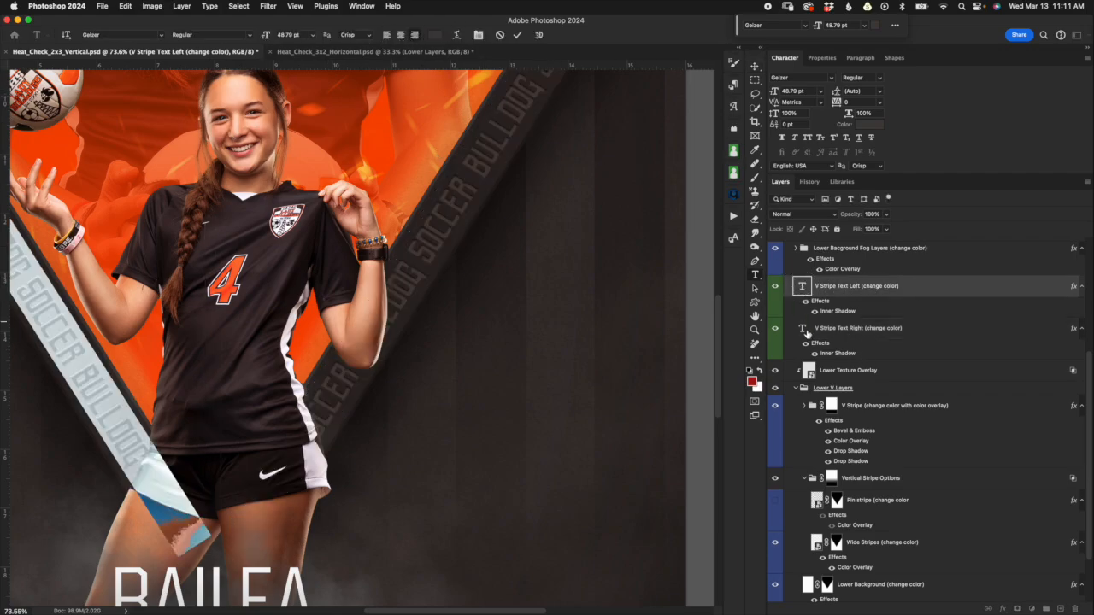
{"action": "left_click", "coordinate": [847, 330]}
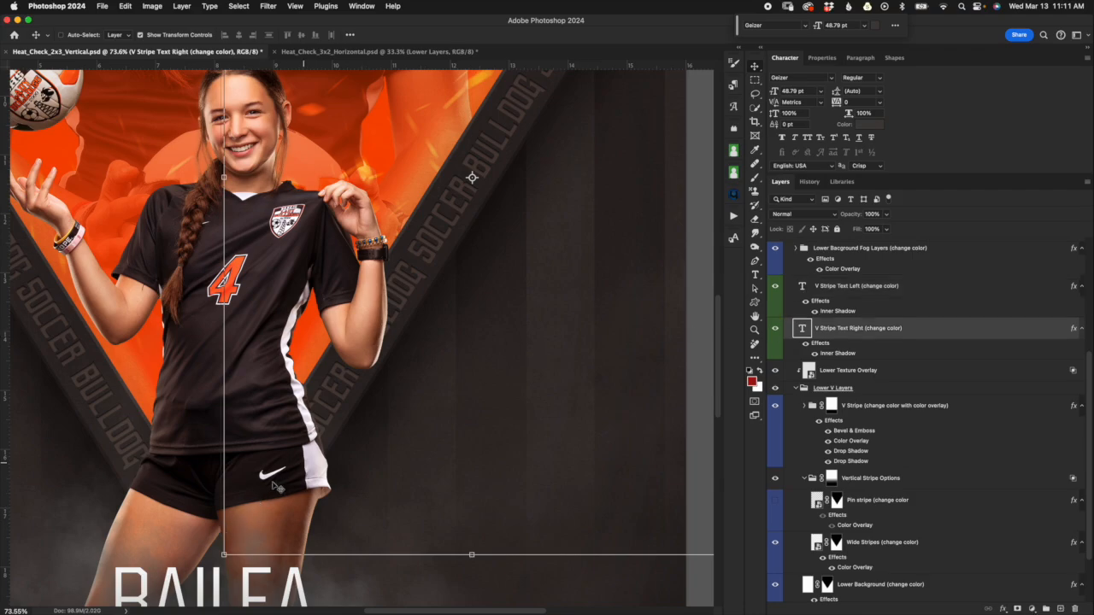
Open the V Stripe Text Right layer for text editing with all of its text selected.
{"action": "scroll", "coordinate": [267, 501], "scroll_direction": "down", "scroll_amount": 3}
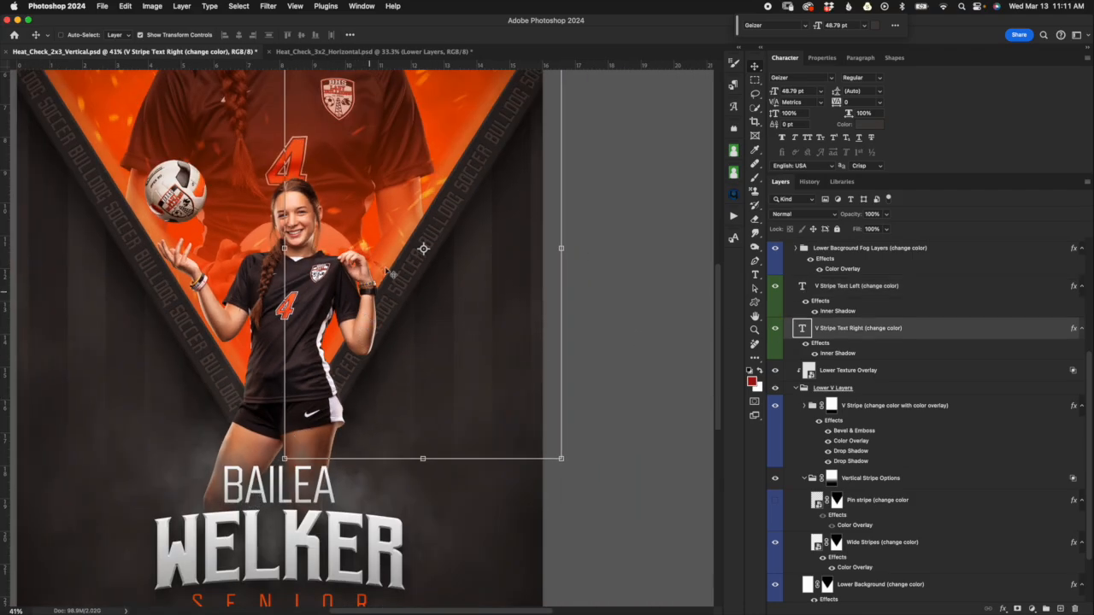
{"action": "scroll", "coordinate": [393, 260], "scroll_direction": "right", "scroll_amount": 3}
{"action": "scroll", "coordinate": [394, 261], "scroll_direction": "up", "scroll_amount": 2}
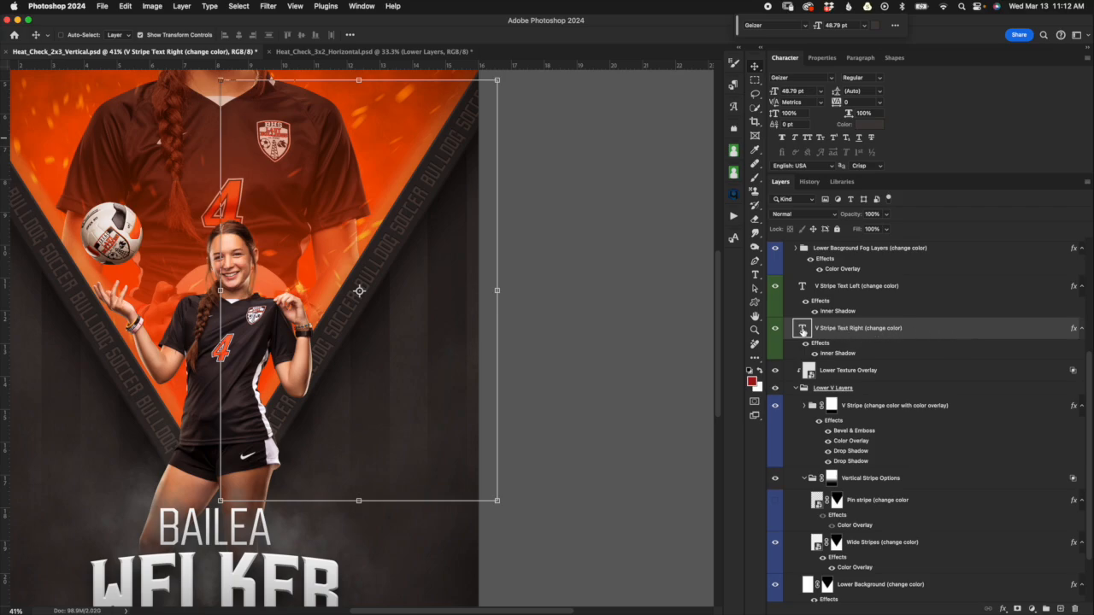
{"action": "double_click", "coordinate": [804, 329]}
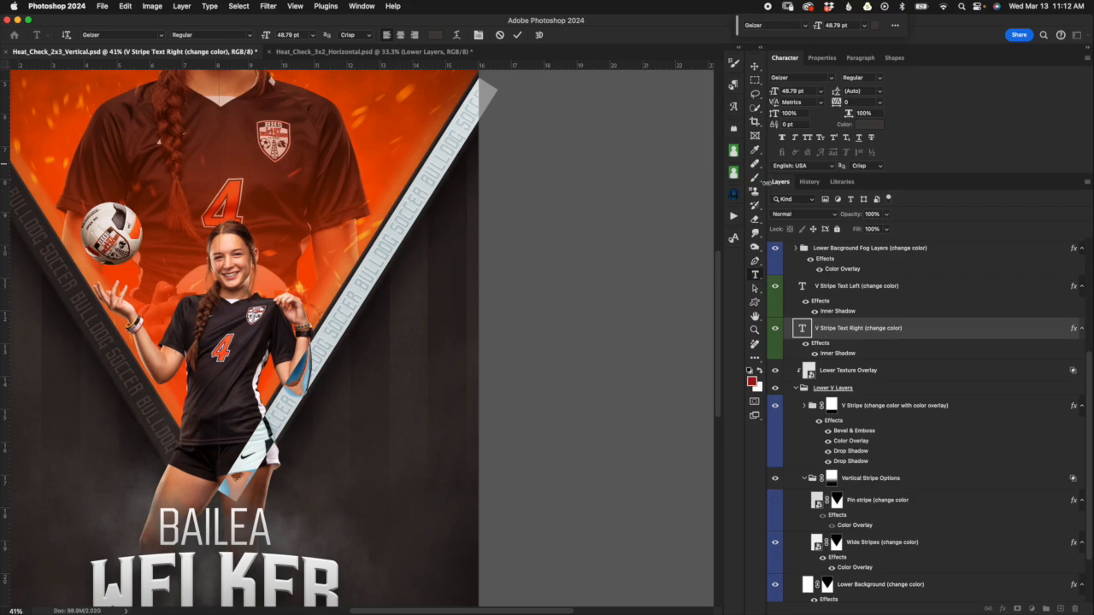
Open the left V stripe text for editing, exit it unchanged, and inspect the right stripe's BULLDOG SOCCER lettering up close.
{"action": "key", "text": "Escape"}
{"action": "key", "text": "v"}
{"action": "left_click", "coordinate": [799, 289]}
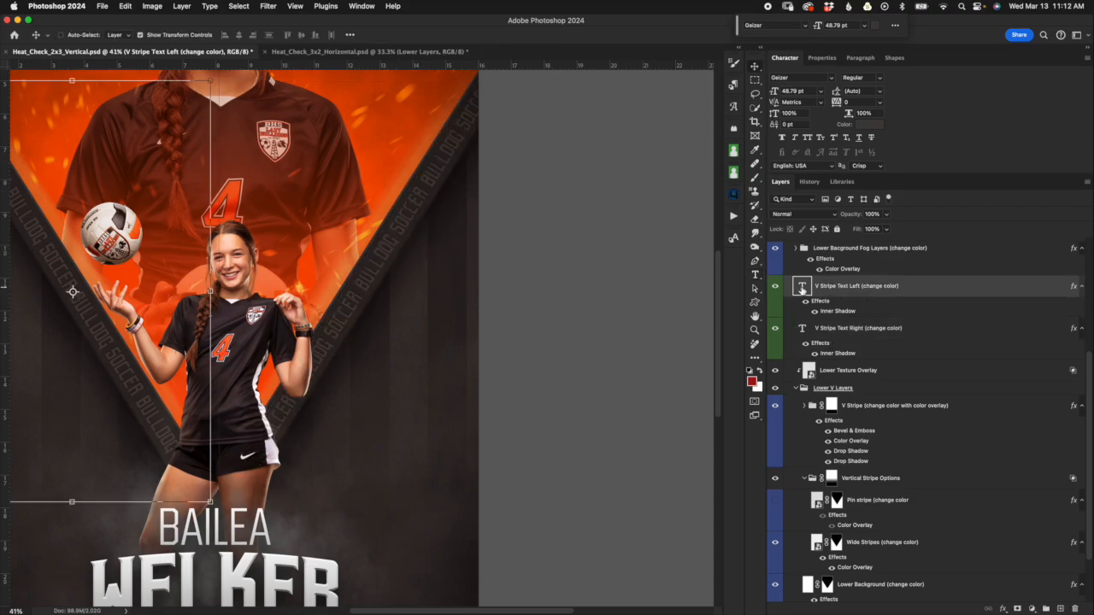
{"action": "double_click", "coordinate": [801, 289]}
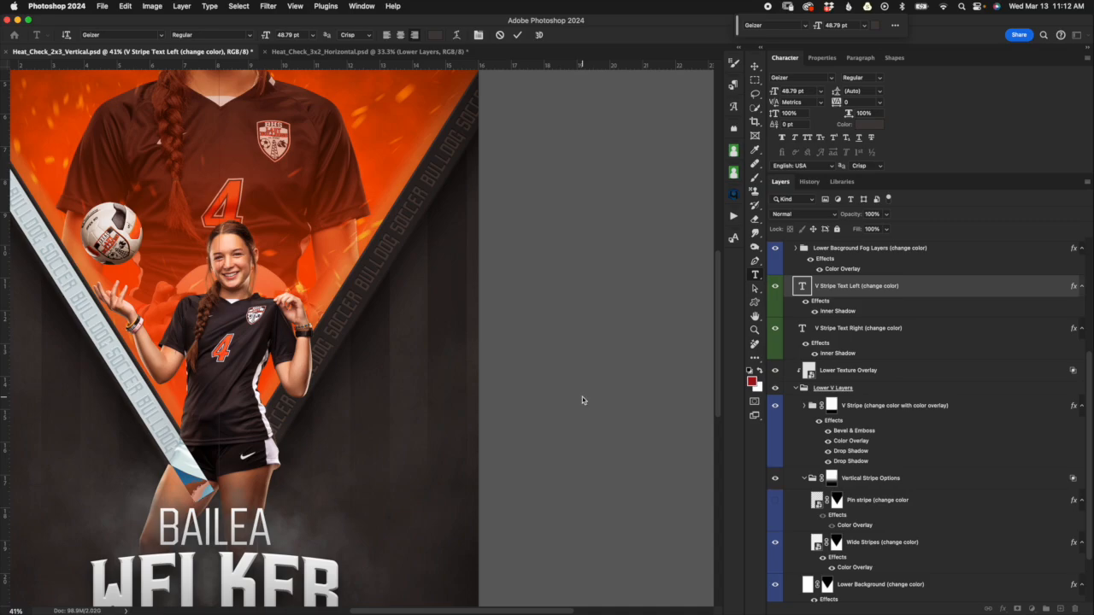
{"action": "left_click", "coordinate": [755, 67]}
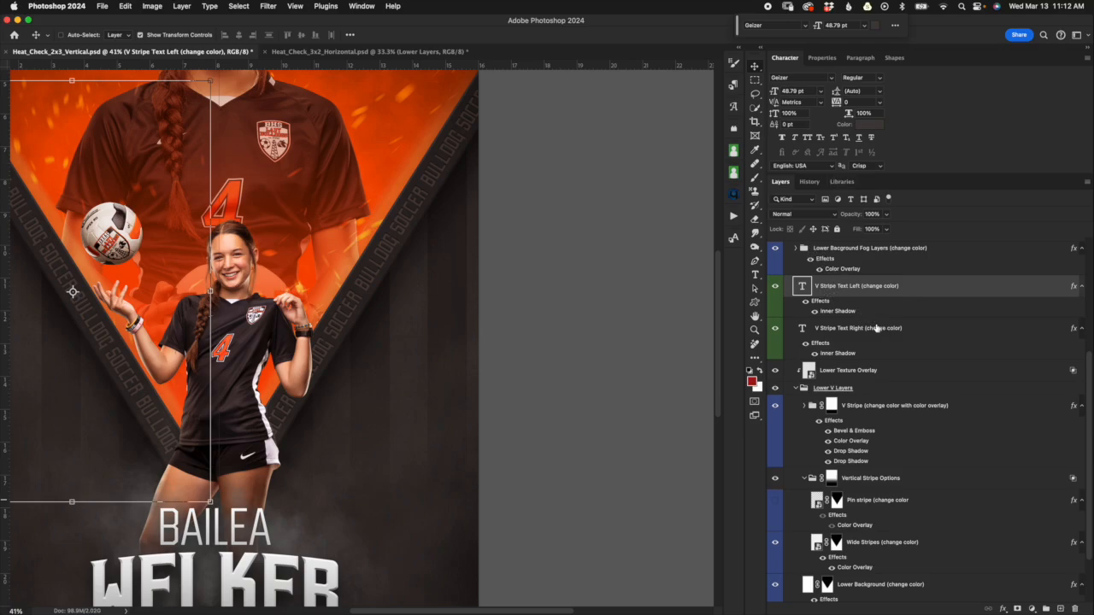
{"action": "scroll", "coordinate": [395, 307], "scroll_direction": "up", "scroll_amount": 6}
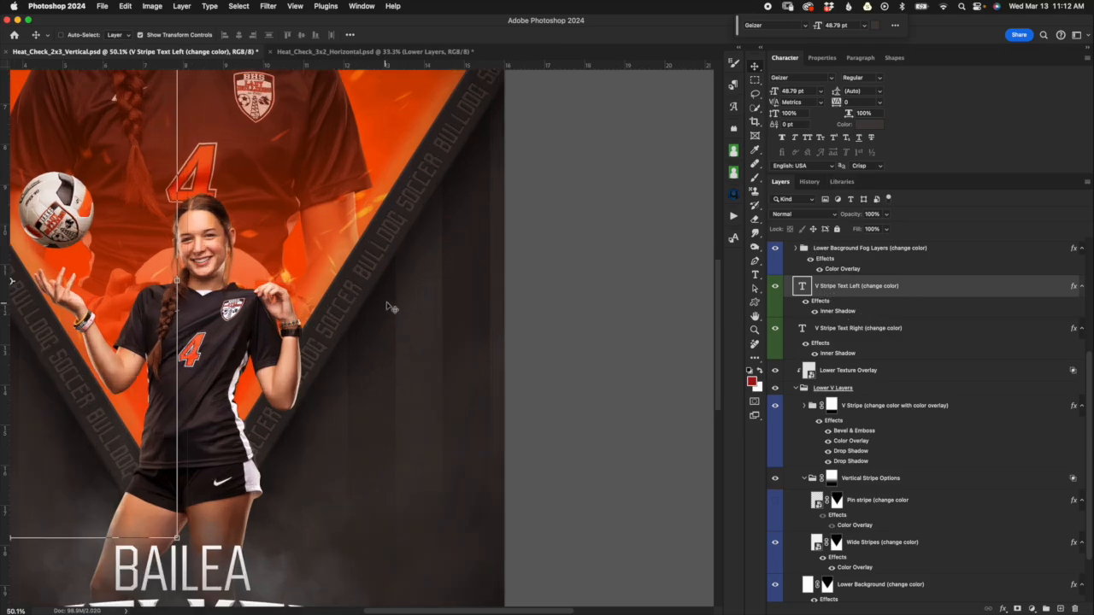
{"action": "scroll", "coordinate": [394, 308], "scroll_direction": "up", "scroll_amount": 3}
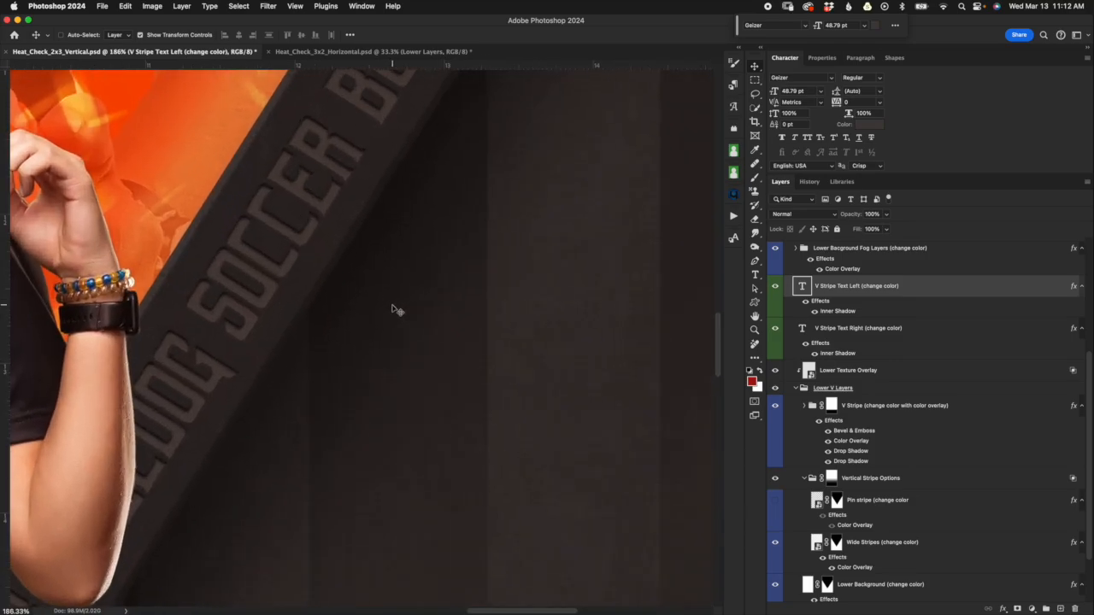
{"action": "scroll", "coordinate": [395, 311], "scroll_direction": "up", "scroll_amount": 1}
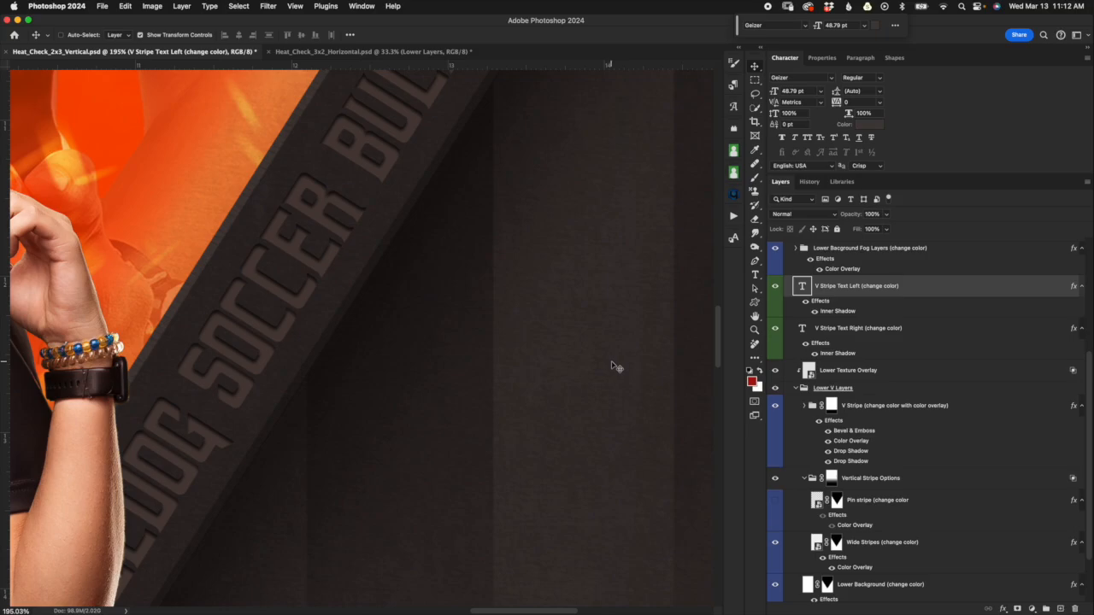
{"action": "scroll", "coordinate": [617, 363], "scroll_direction": "down", "scroll_amount": 5}
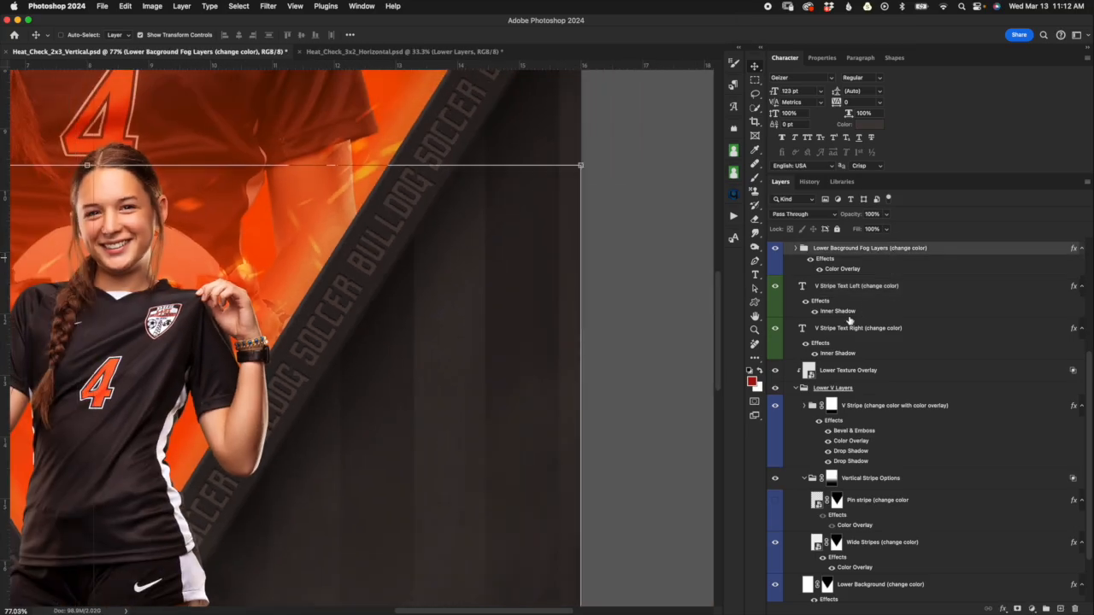
Expand the lower background fog group and toggle its visibility to compare the poster with and without the fog.
{"action": "scroll", "coordinate": [932, 342], "scroll_direction": "up", "scroll_amount": 3}
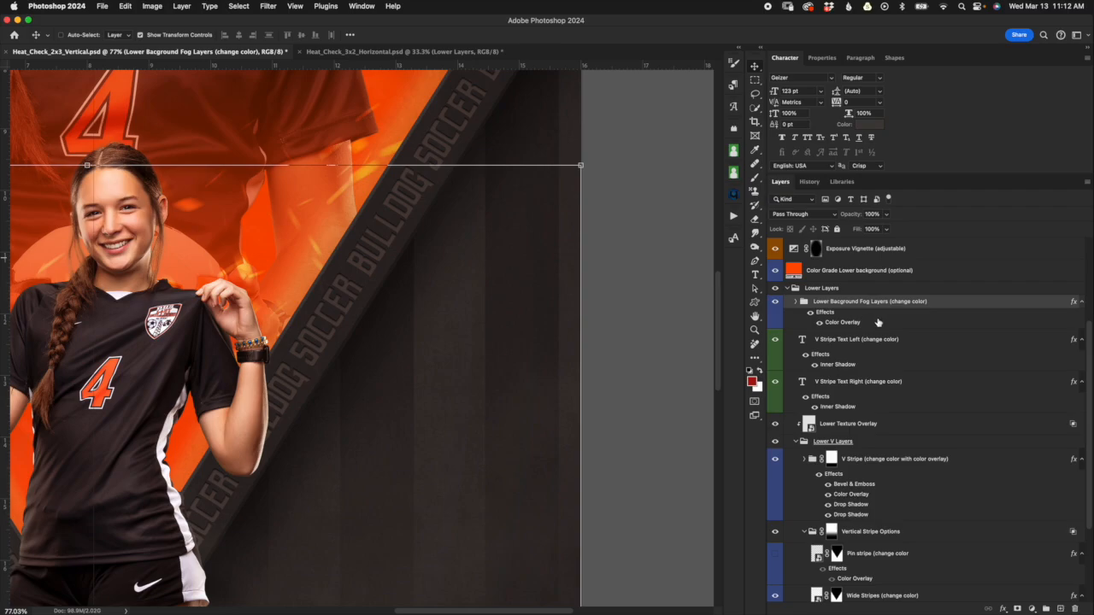
{"action": "scroll", "coordinate": [633, 365], "scroll_direction": "down", "scroll_amount": 5}
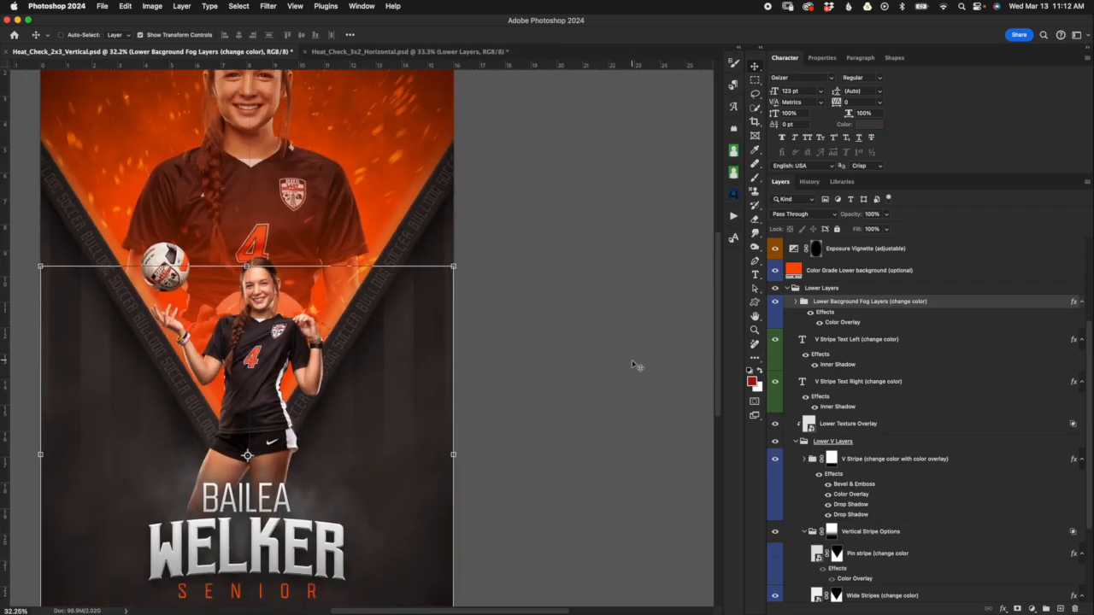
{"action": "left_click", "coordinate": [797, 303]}
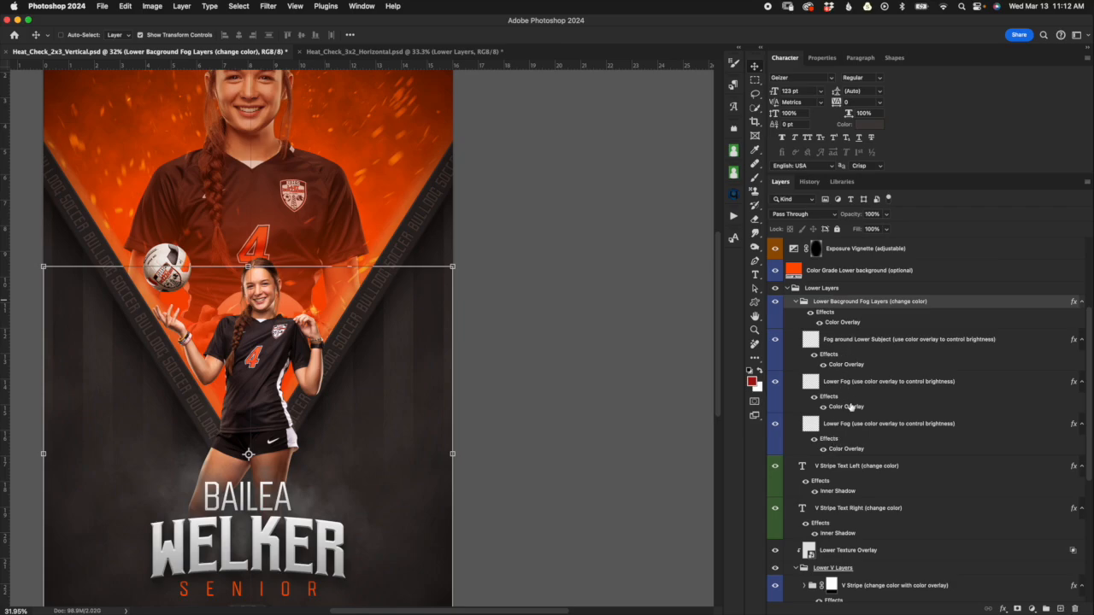
{"action": "scroll", "coordinate": [500, 450], "scroll_direction": "down", "scroll_amount": 1}
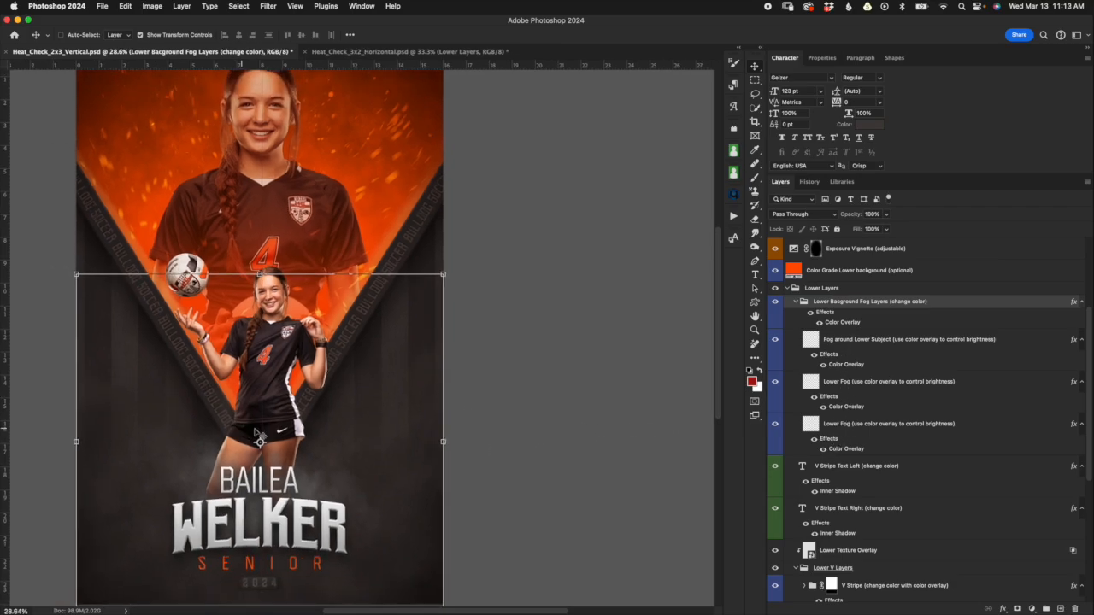
{"action": "scroll", "coordinate": [351, 441], "scroll_direction": "down", "scroll_amount": 1}
{"action": "scroll", "coordinate": [353, 440], "scroll_direction": "left", "scroll_amount": 2}
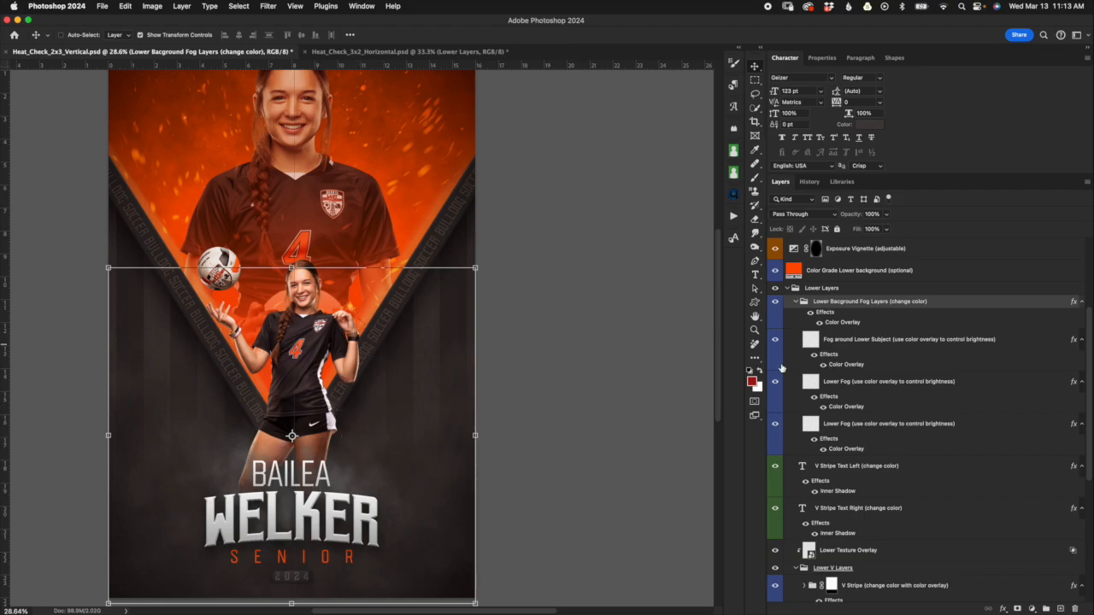
{"action": "left_click", "coordinate": [776, 303]}
{"action": "left_click", "coordinate": [776, 303]}
{"action": "left_click", "coordinate": [776, 302]}
{"action": "left_click", "coordinate": [776, 303]}
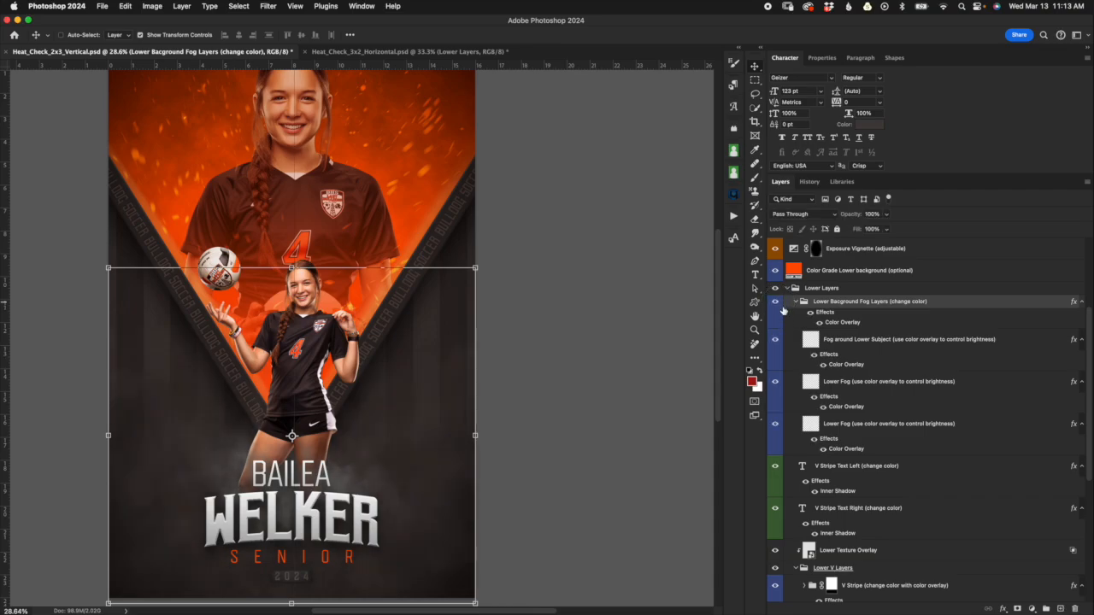
Try red ab1313 as the lower background fog group's Color Overlay colour, then discard the change.
{"action": "left_click", "coordinate": [871, 349]}
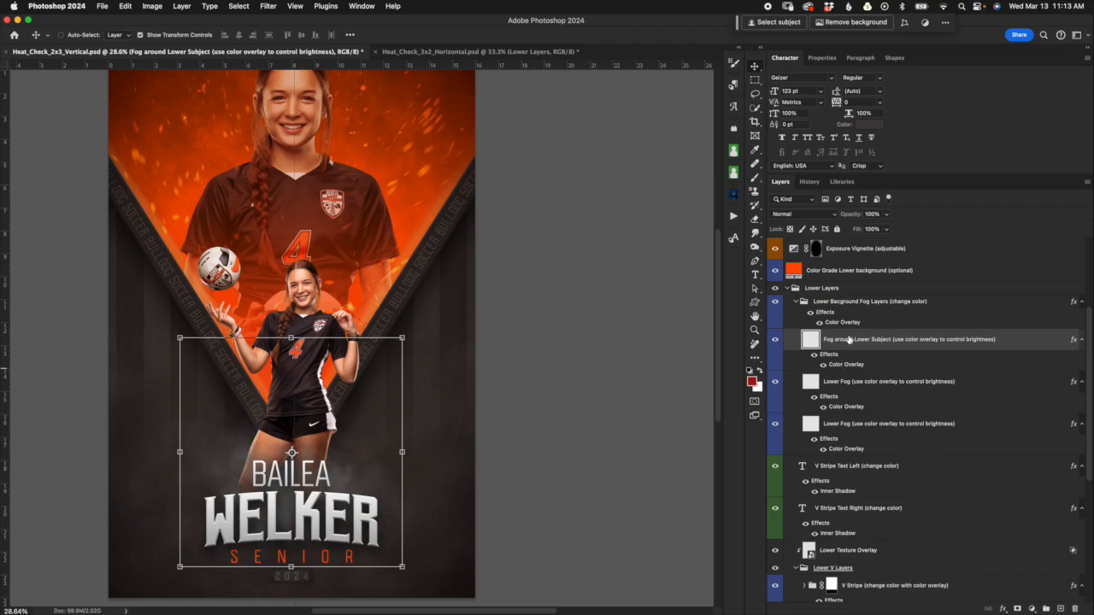
{"action": "left_click", "coordinate": [852, 308]}
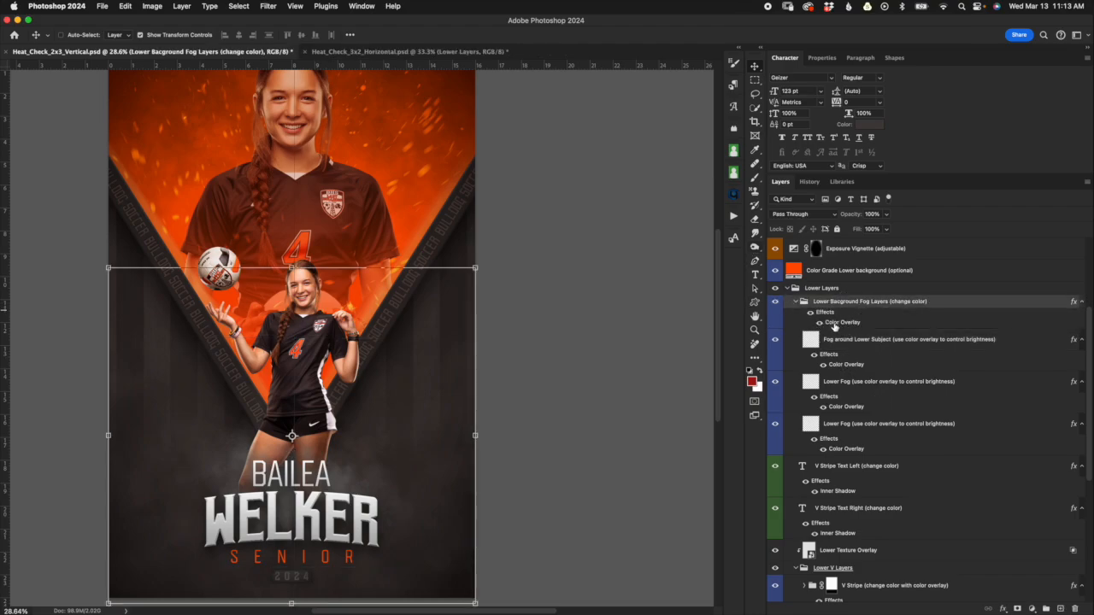
{"action": "double_click", "coordinate": [841, 323]}
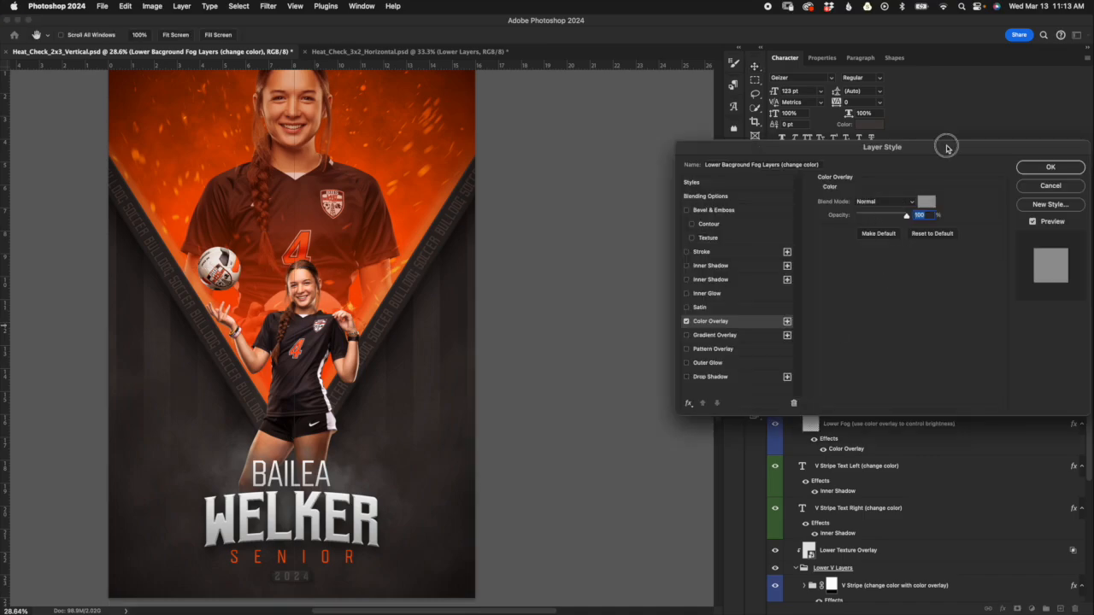
{"action": "left_click_drag", "start_coordinate": [947, 148], "coordinate": [608, 344]}
{"action": "left_click", "coordinate": [587, 397]}
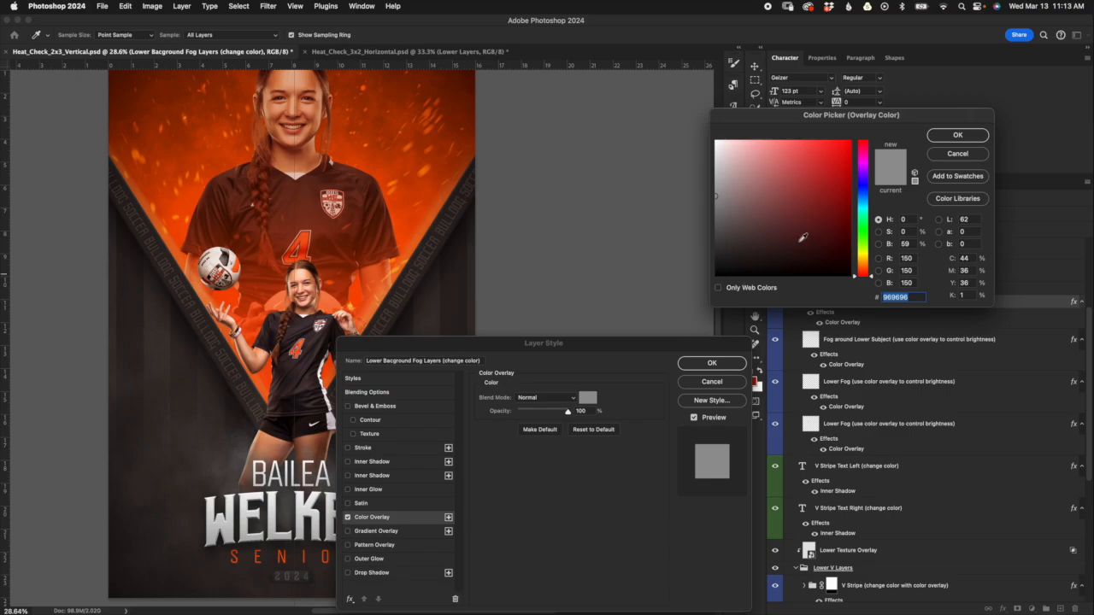
{"action": "left_click", "coordinate": [835, 185]}
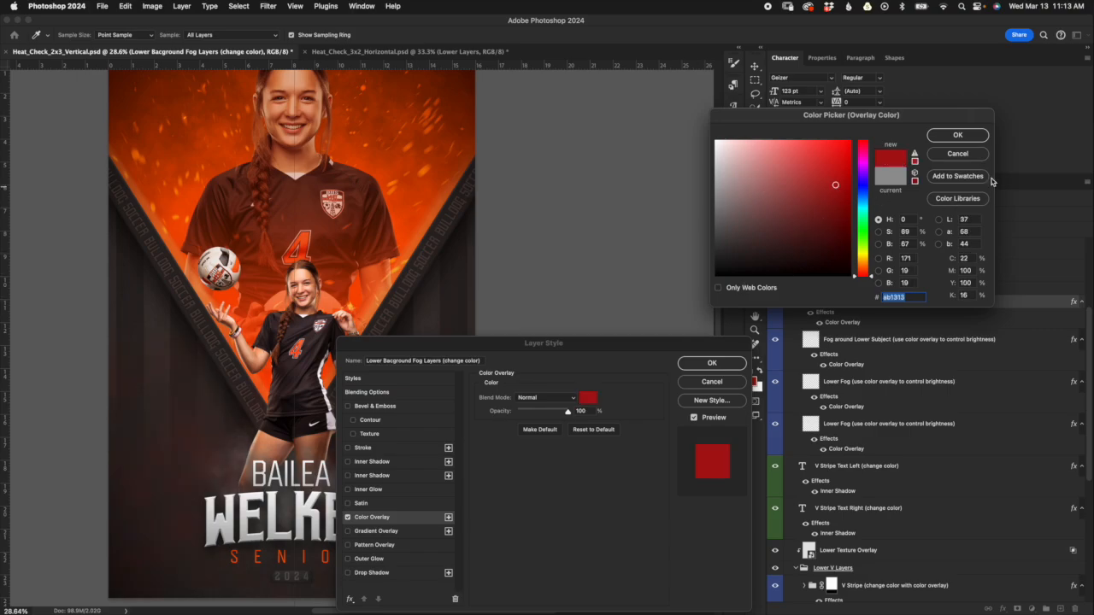
{"action": "left_click", "coordinate": [957, 154]}
{"action": "left_click", "coordinate": [727, 382]}
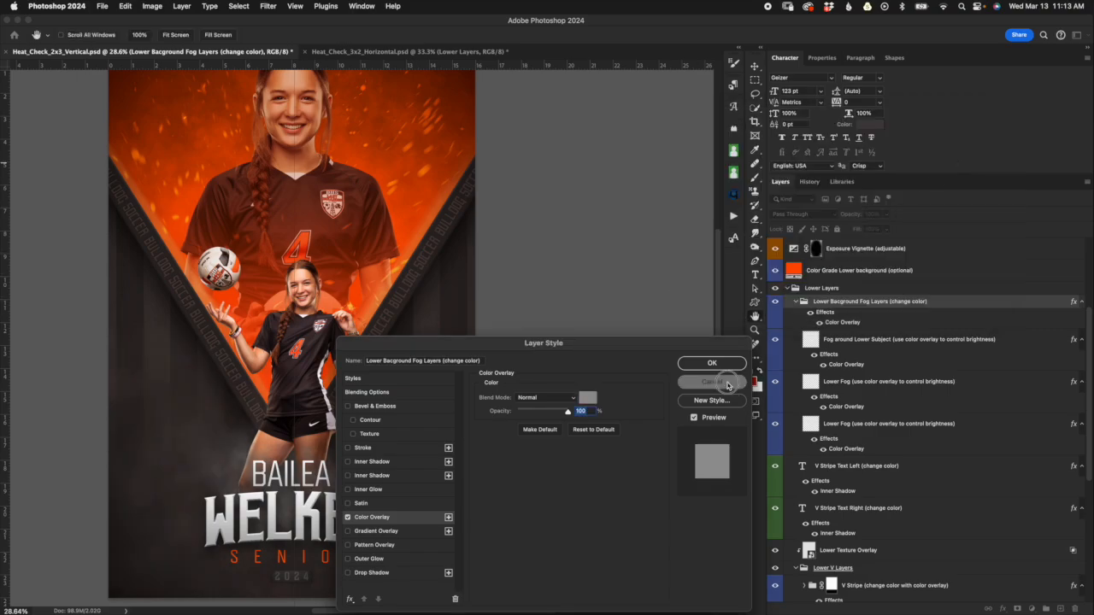
Hide the fog group's Color Overlay and view the lowest Lower Fog layer's overlay settings without changing them.
{"action": "left_click", "coordinate": [819, 324]}
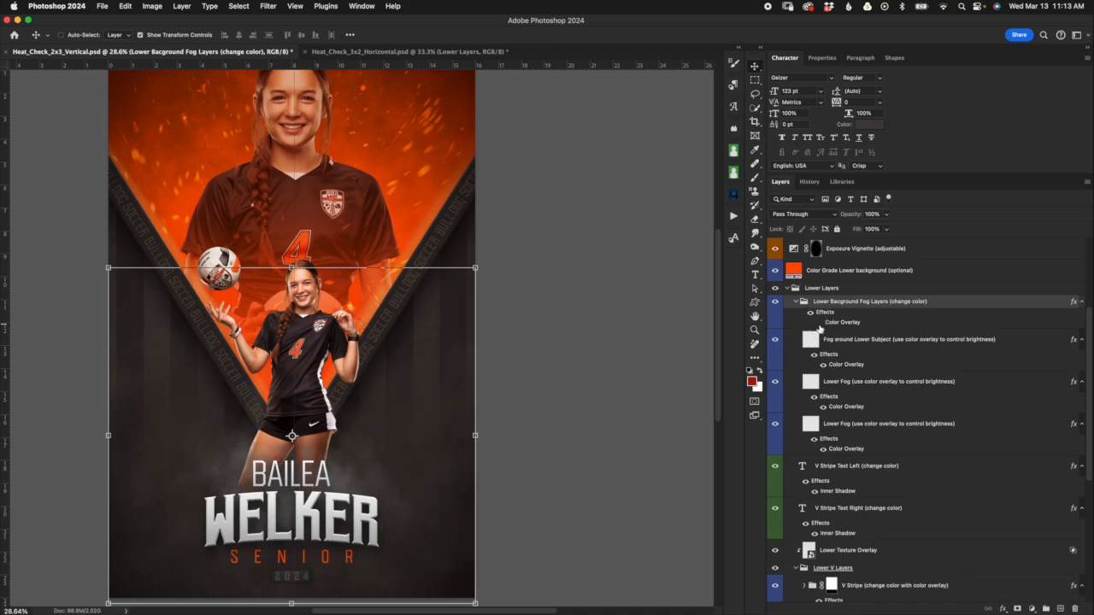
{"action": "left_click", "coordinate": [871, 341]}
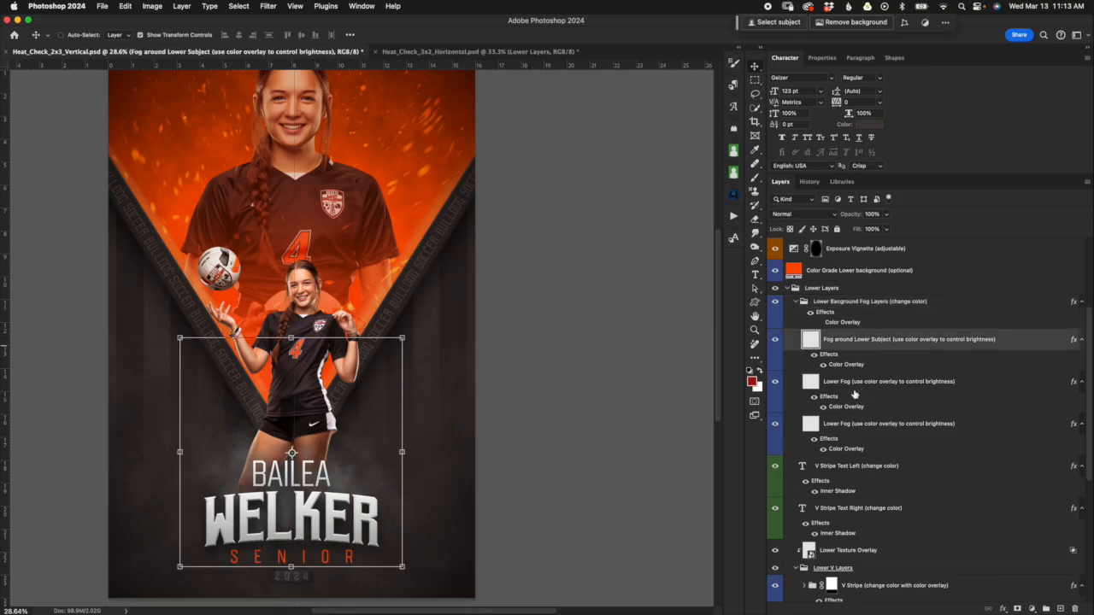
{"action": "left_click", "coordinate": [865, 391]}
{"action": "left_click", "coordinate": [864, 427]}
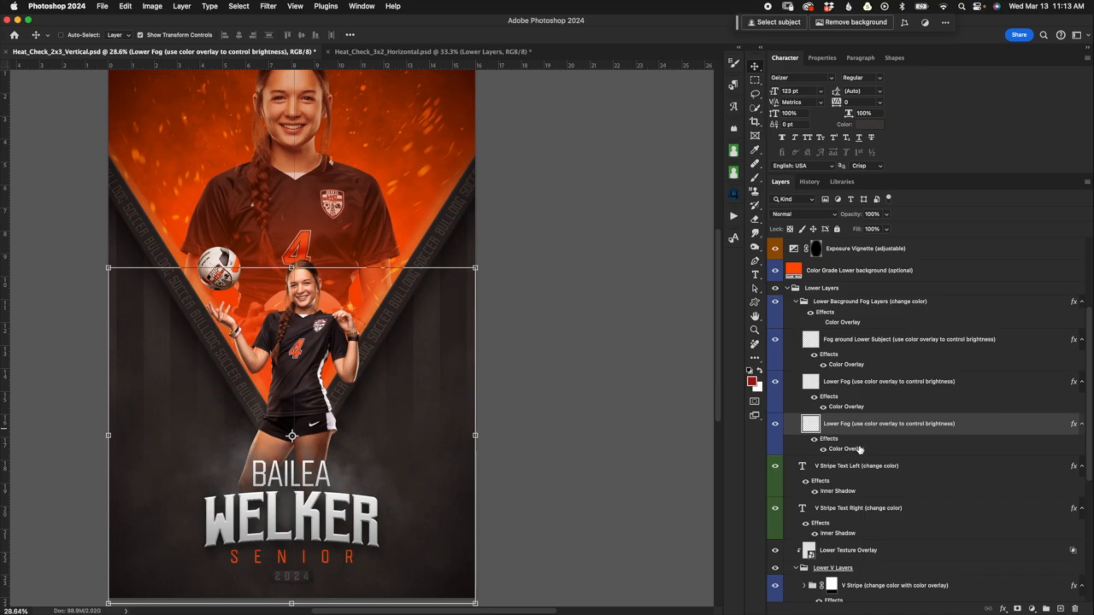
{"action": "double_click", "coordinate": [845, 448]}
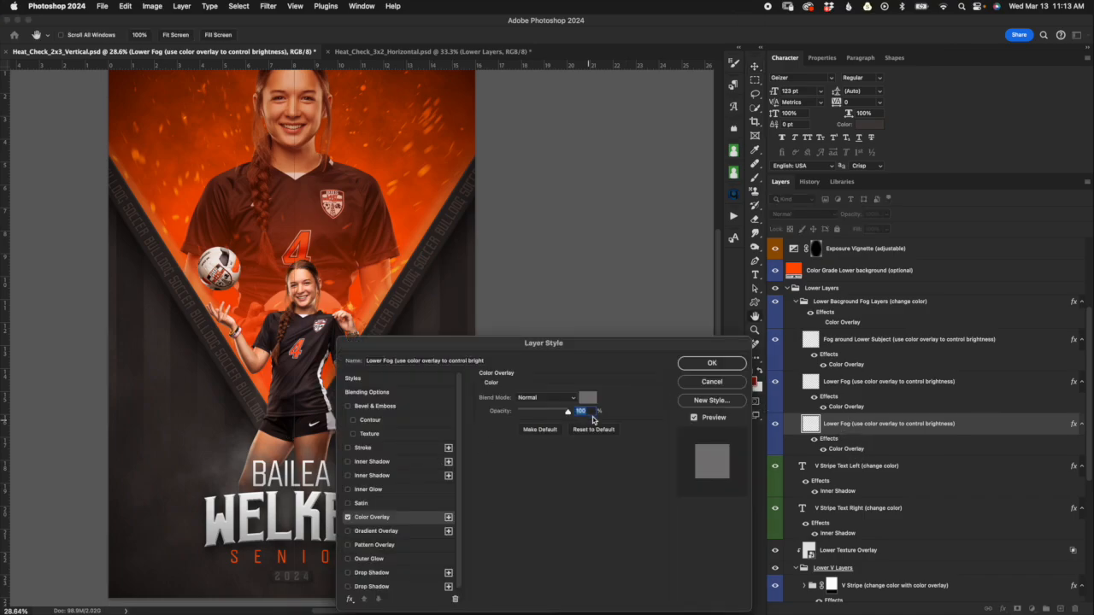
{"action": "left_click", "coordinate": [712, 382]}
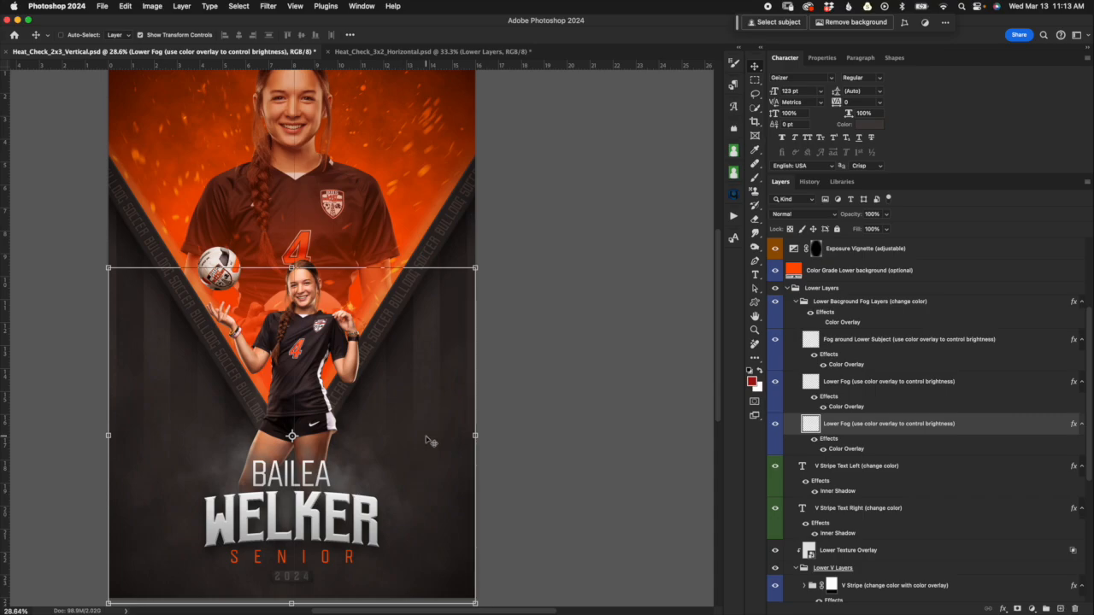
Turn the fog group's Color Overlay back on and close its settings without changing them.
{"action": "left_click", "coordinate": [863, 303]}
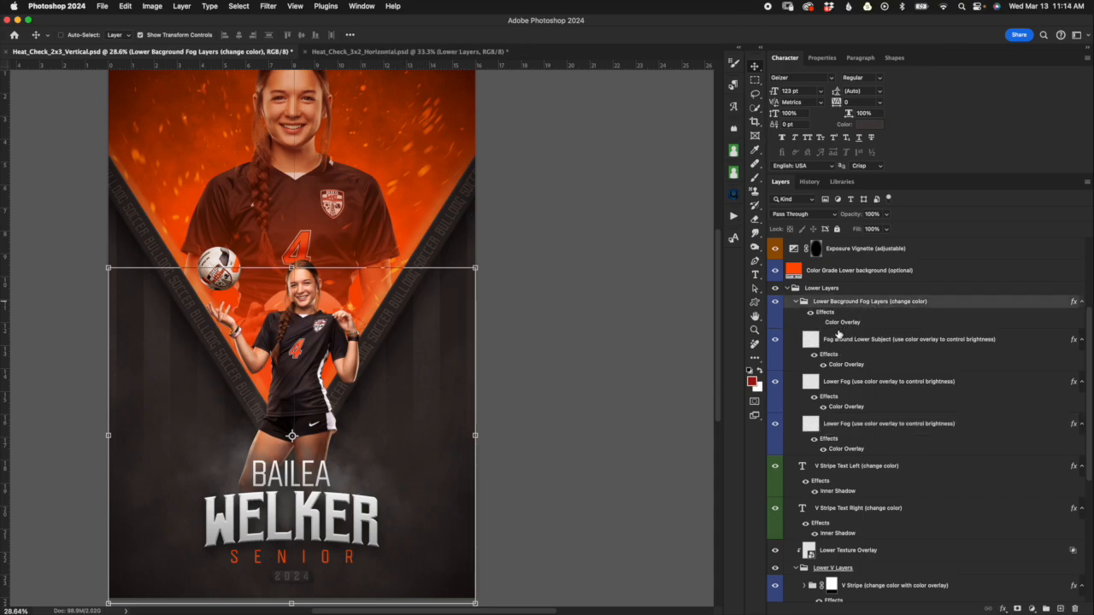
{"action": "left_click", "coordinate": [826, 337]}
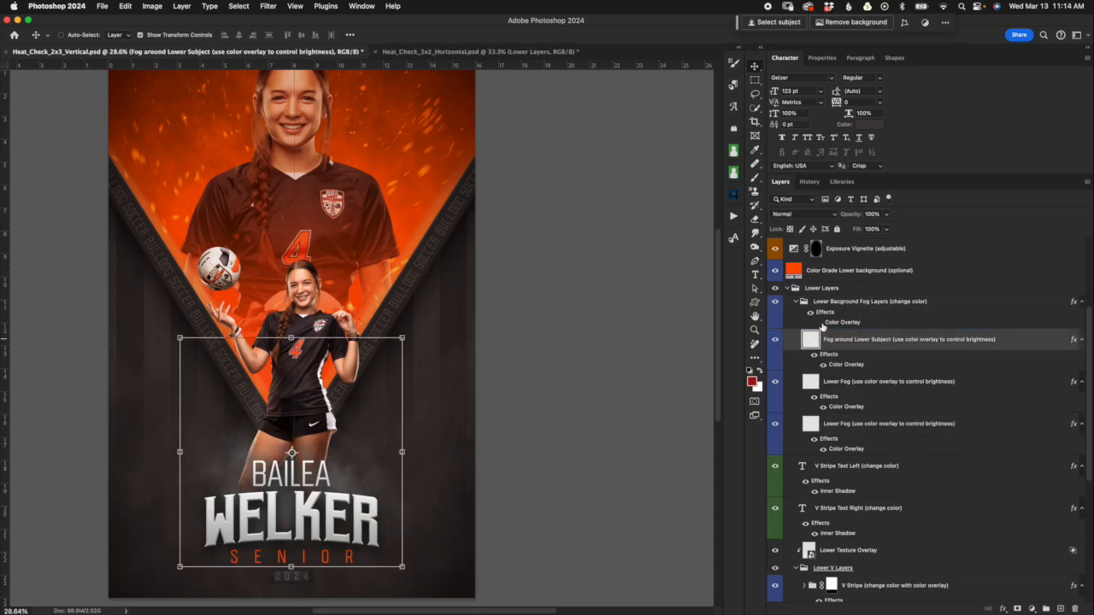
{"action": "double_click", "coordinate": [839, 324]}
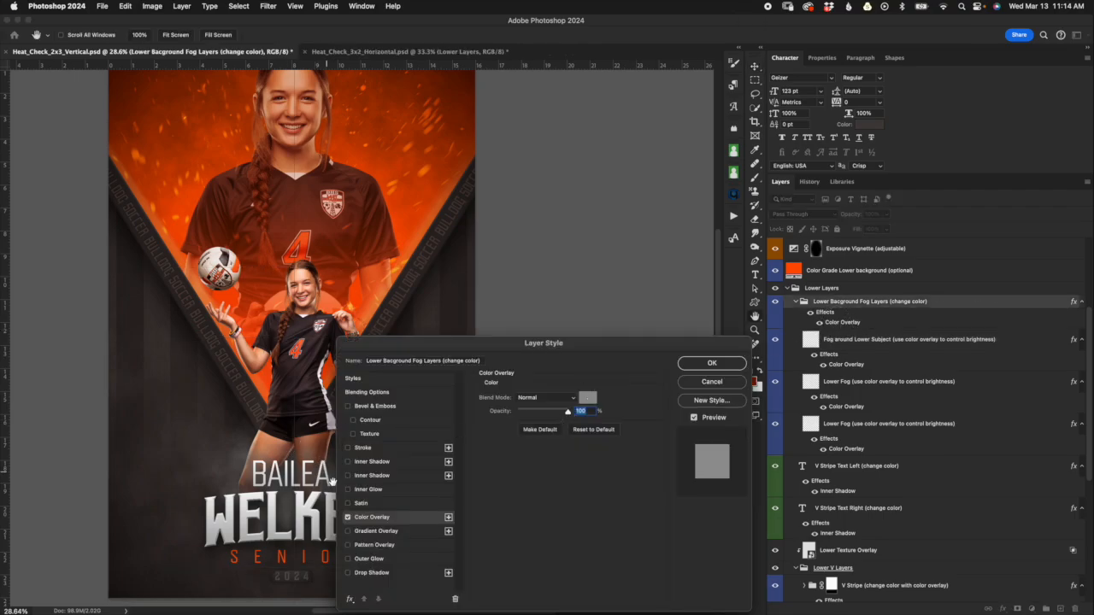
{"action": "left_click", "coordinate": [731, 382]}
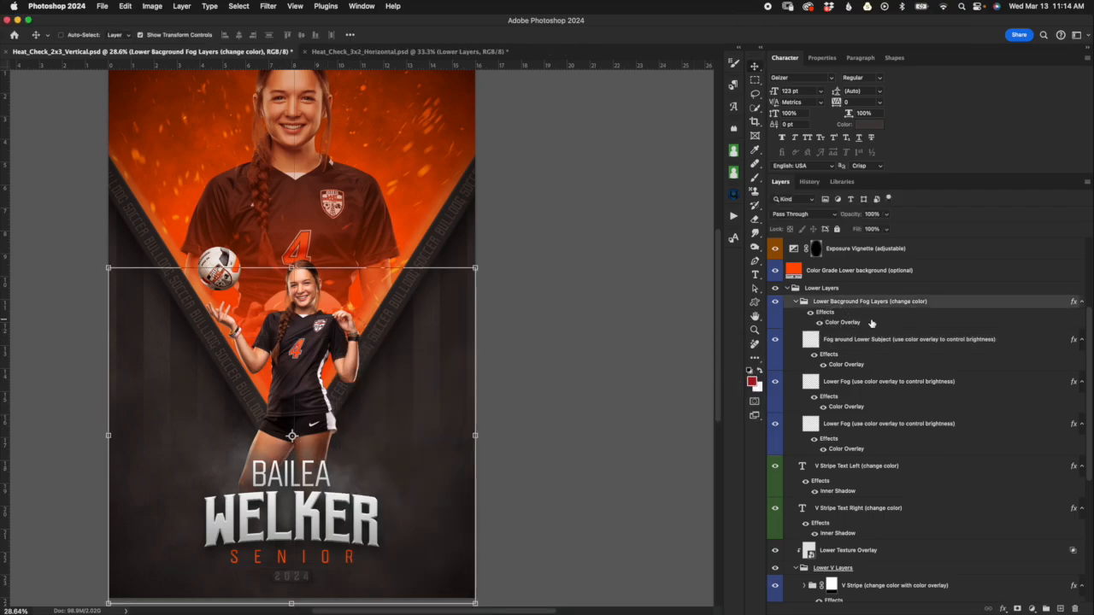
Collapse the fog and Lower Layers groups, and clip the Color Grade Lower background layer to the Lower Layers group.
{"action": "left_click", "coordinate": [796, 301]}
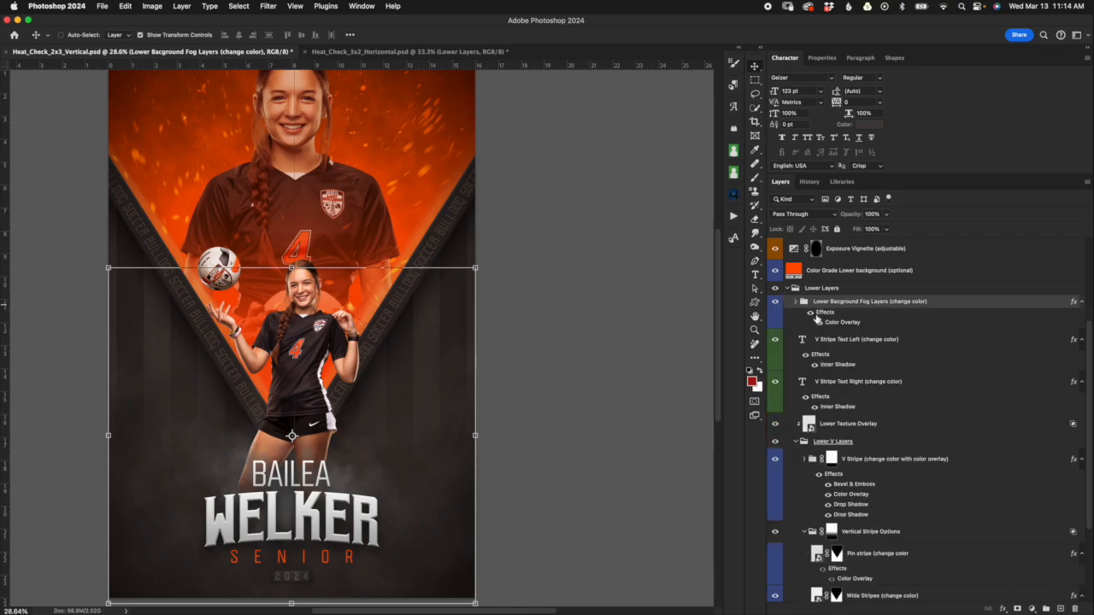
{"action": "left_click", "coordinate": [821, 290]}
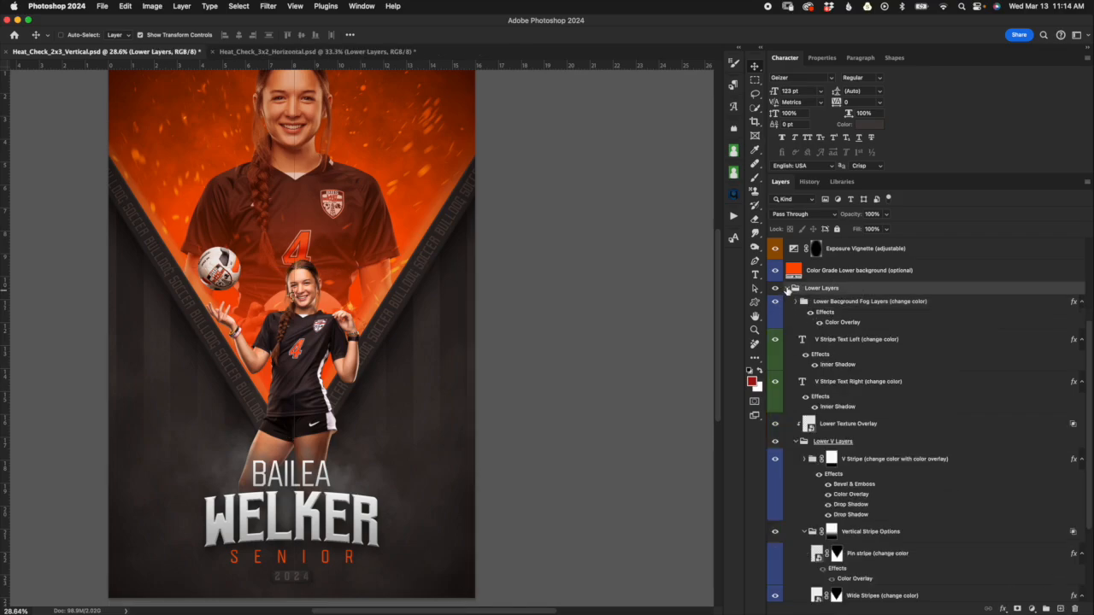
{"action": "left_click", "coordinate": [787, 289]}
{"action": "left_click_drag", "start_coordinate": [856, 432], "coordinate": [854, 423]}
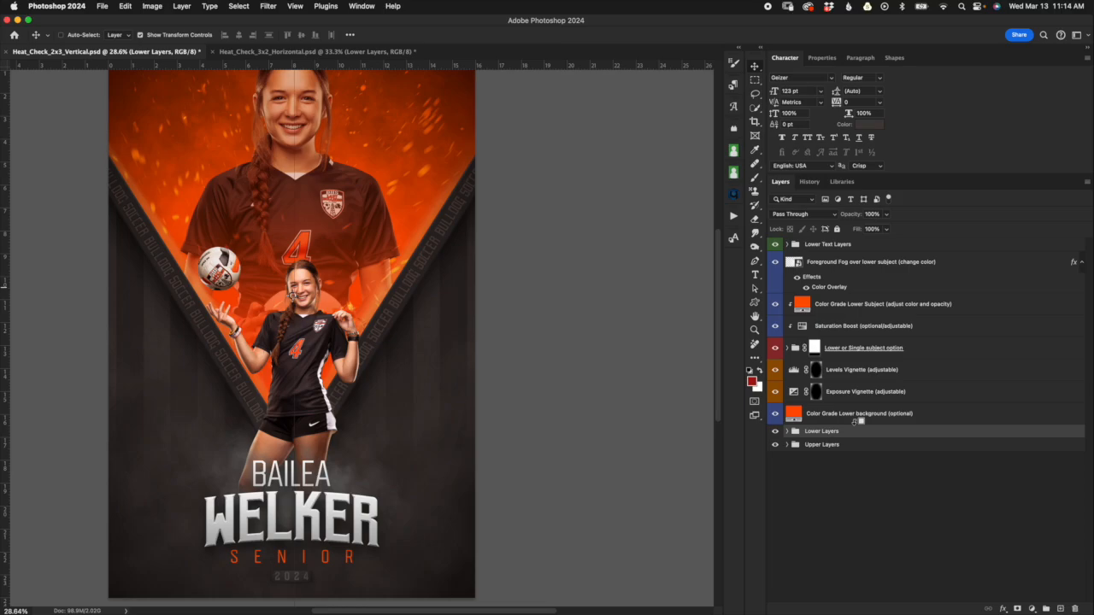
{"action": "left_click", "coordinate": [859, 422], "text": "alt"}
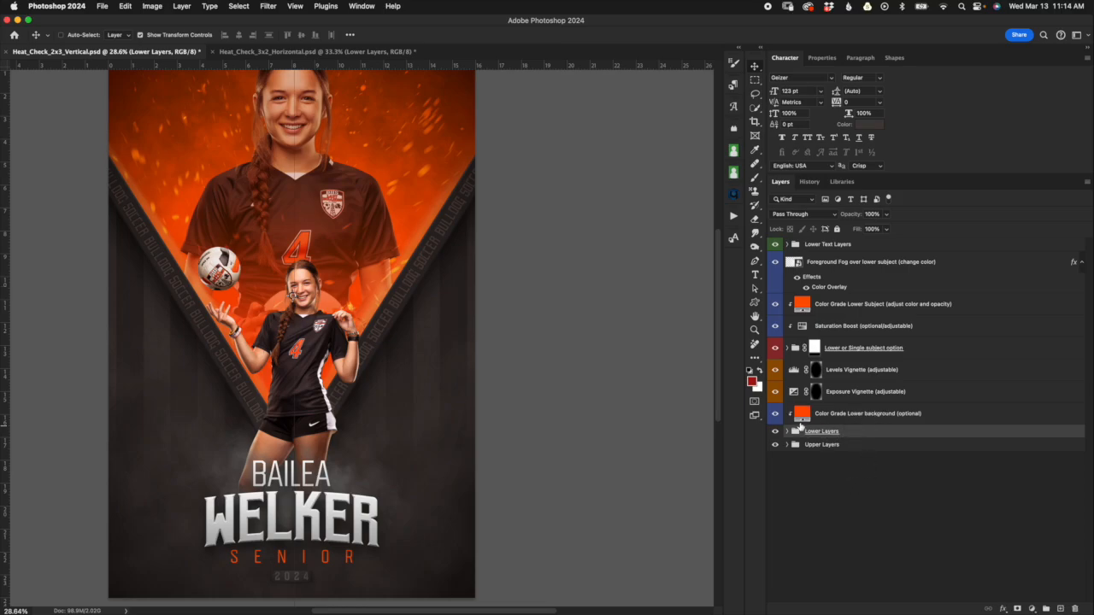
Hide and reshow the Color Grade Lower background layer to compare the lower background with and without its tint.
{"action": "left_click", "coordinate": [855, 423]}
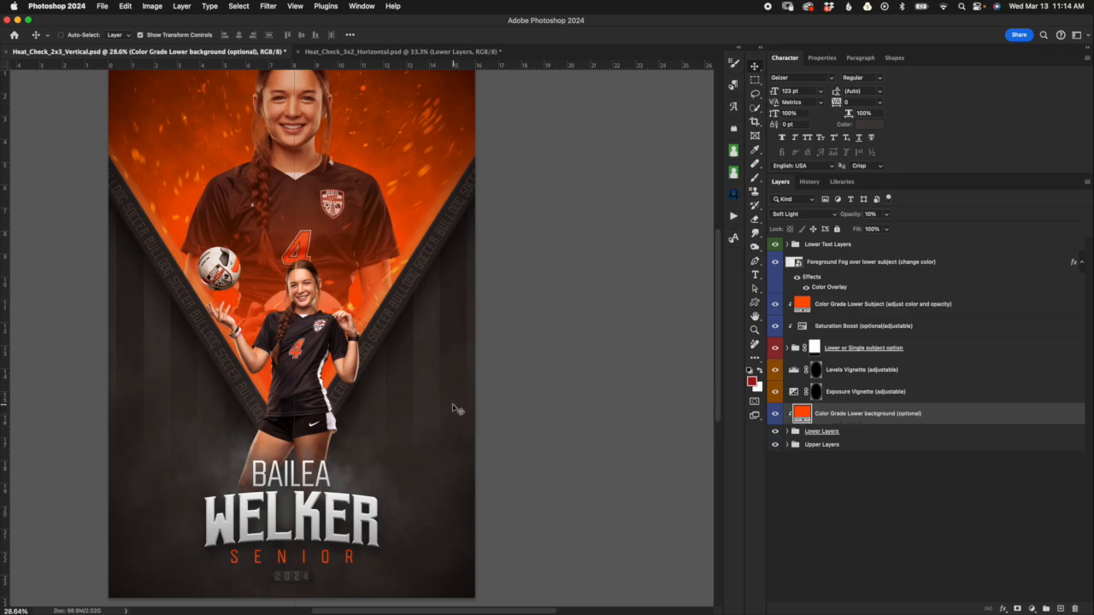
{"action": "left_click", "coordinate": [776, 415]}
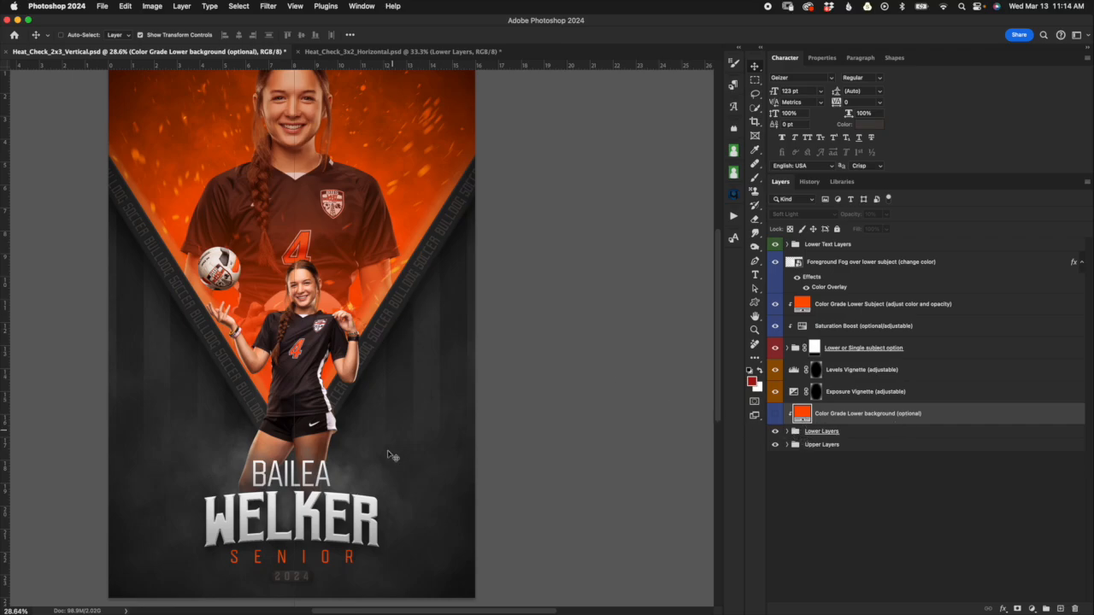
{"action": "left_click", "coordinate": [776, 414]}
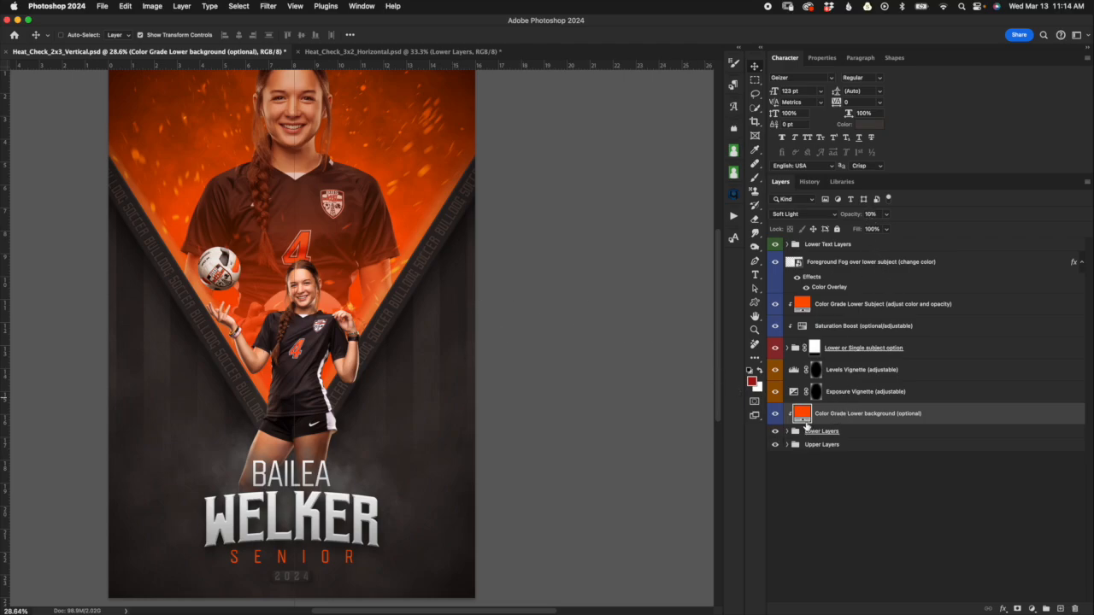
Try another fill colour on the Color Grade Lower background layer, and release and reapply its clipping to the Lower Layers group.
{"action": "double_click", "coordinate": [802, 414]}
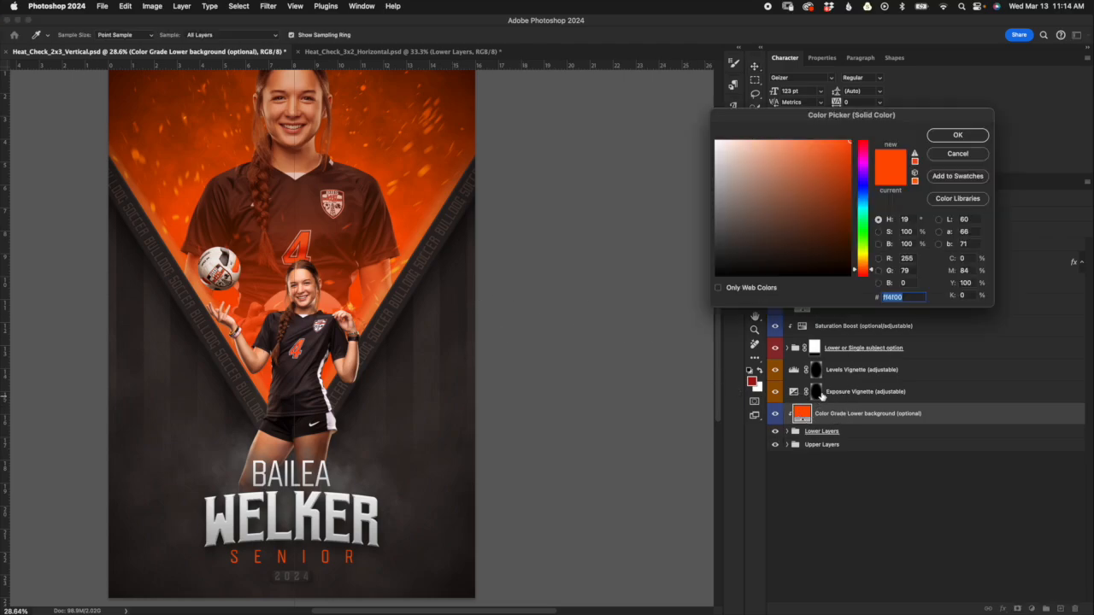
{"action": "left_click_drag", "start_coordinate": [870, 270], "coordinate": [871, 273]}
{"action": "left_click", "coordinate": [847, 185]}
{"action": "left_click_drag", "start_coordinate": [847, 185], "coordinate": [843, 192]}
{"action": "left_click", "coordinate": [972, 159]}
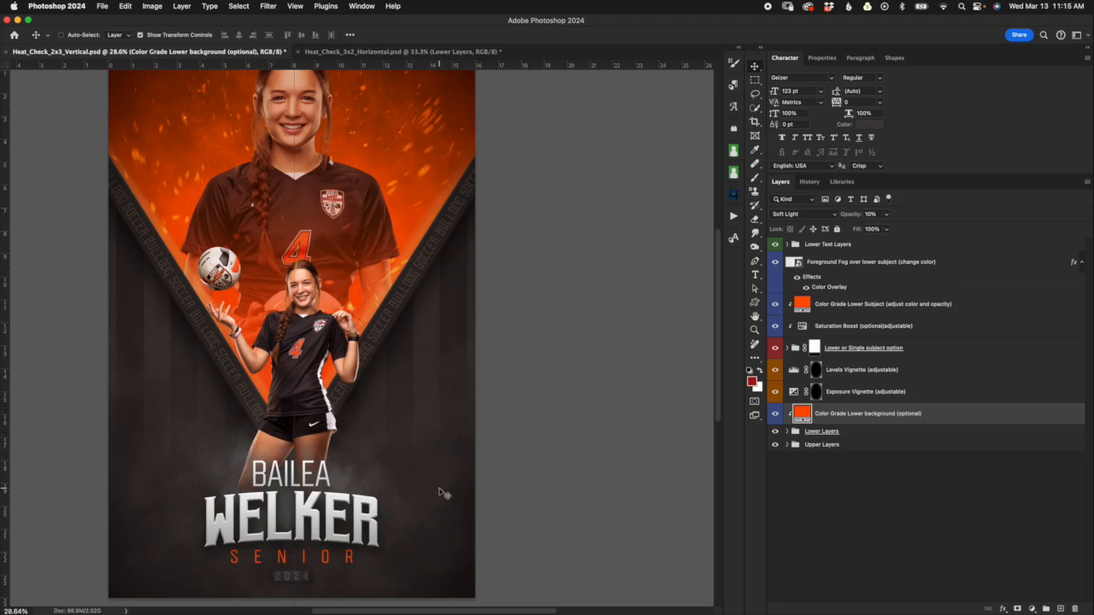
{"action": "key", "text": "super+z"}
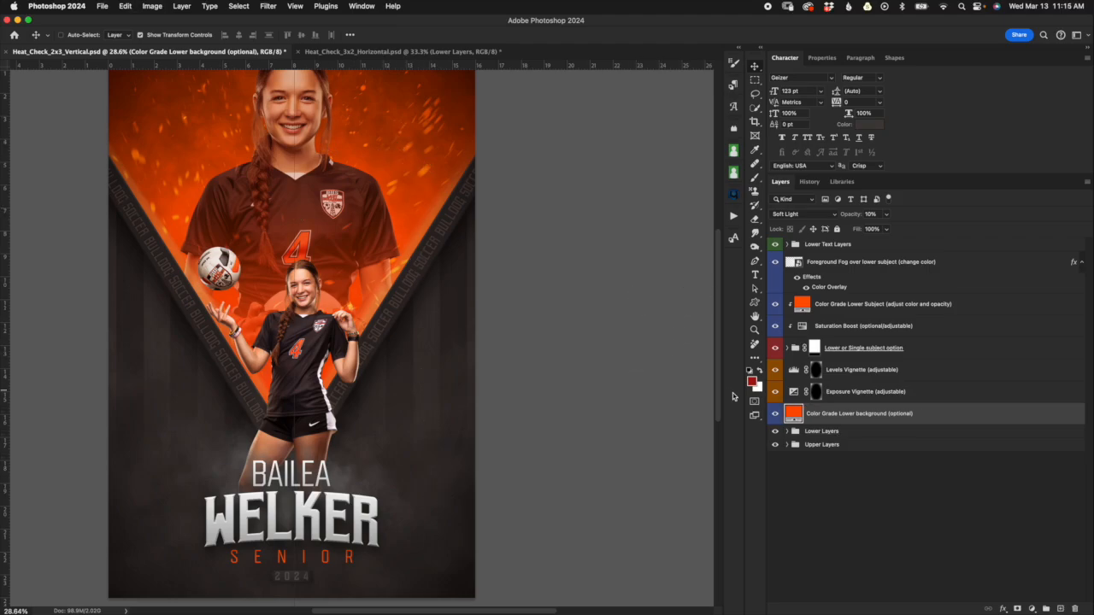
{"action": "left_click", "coordinate": [896, 421], "text": "alt"}
Hide and reshow the Levels Vignette and Exposure Vignette layers to compare the whole poster with and without them.
{"action": "left_click", "coordinate": [901, 393]}
{"action": "left_click", "coordinate": [874, 372]}
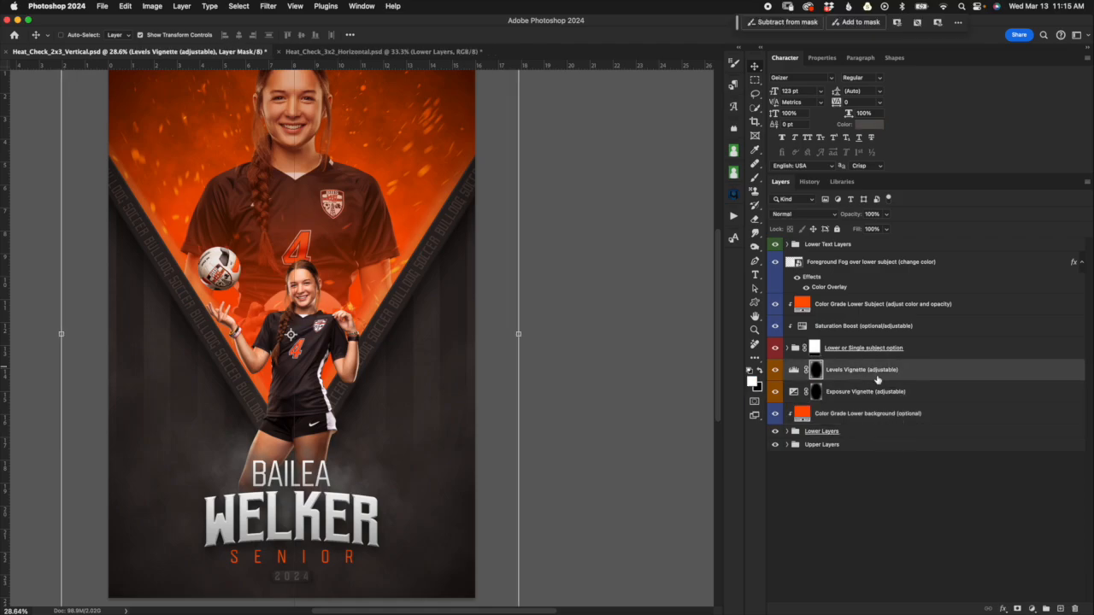
{"action": "left_click", "coordinate": [774, 371]}
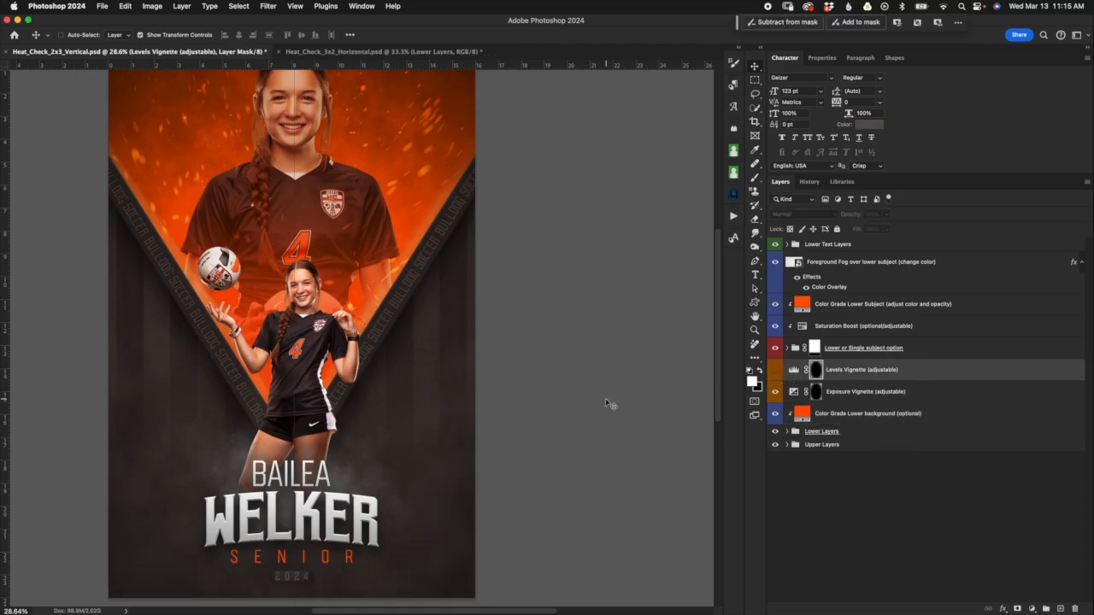
{"action": "key", "text": "super+0"}
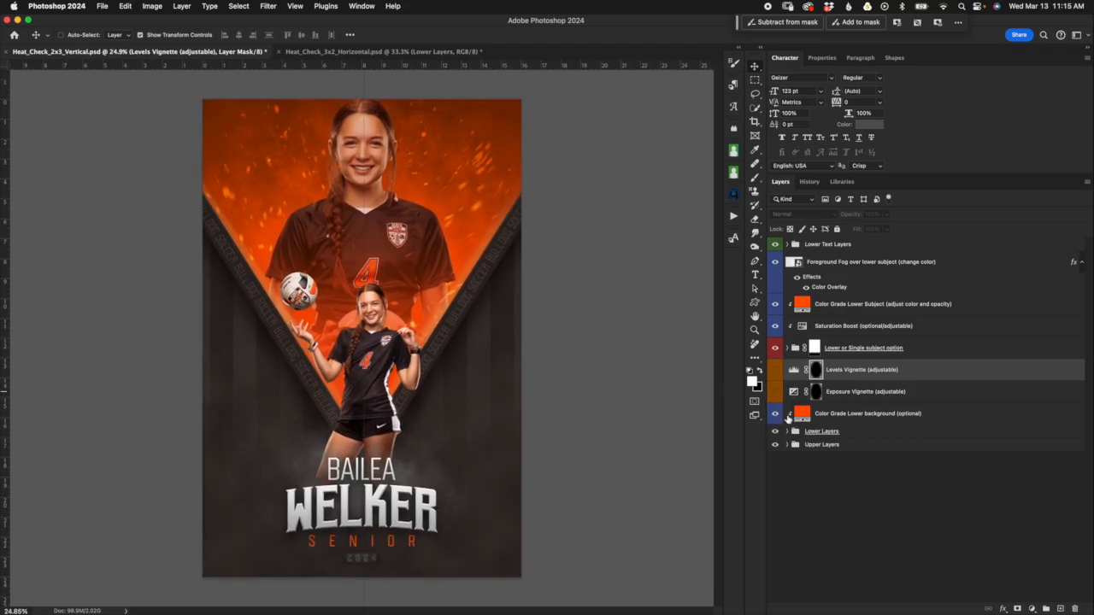
{"action": "left_click", "coordinate": [776, 372]}
{"action": "left_click", "coordinate": [943, 372]}
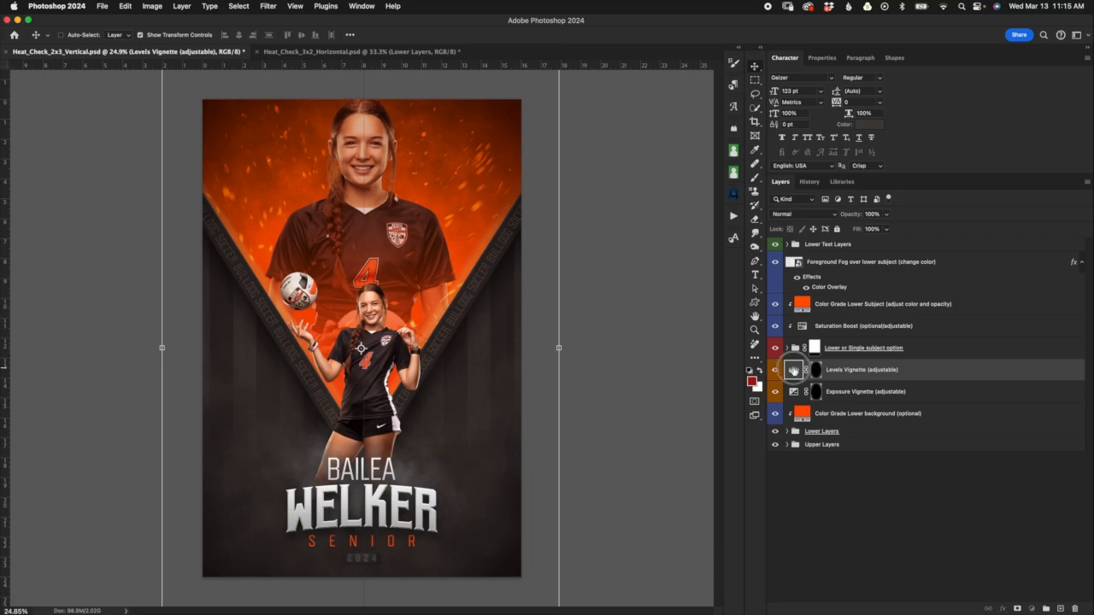
Set the Levels Vignette's black input level to 18 and the Exposure Vignette's exposure to -1.25.
{"action": "left_click", "coordinate": [794, 370]}
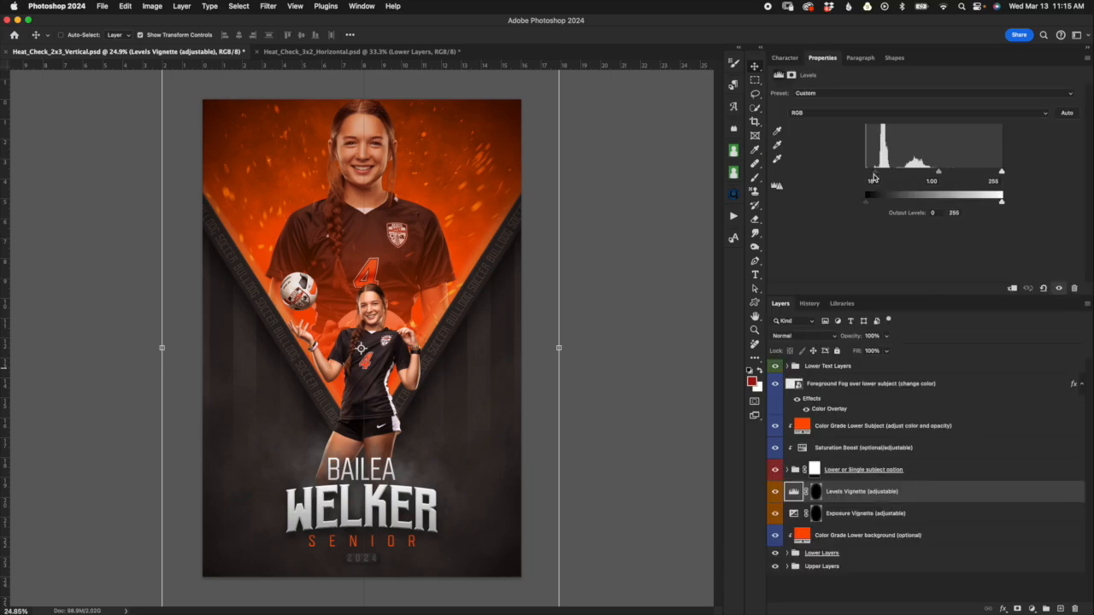
{"action": "left_click_drag", "start_coordinate": [877, 174], "coordinate": [873, 172]}
{"action": "left_click", "coordinate": [796, 518]}
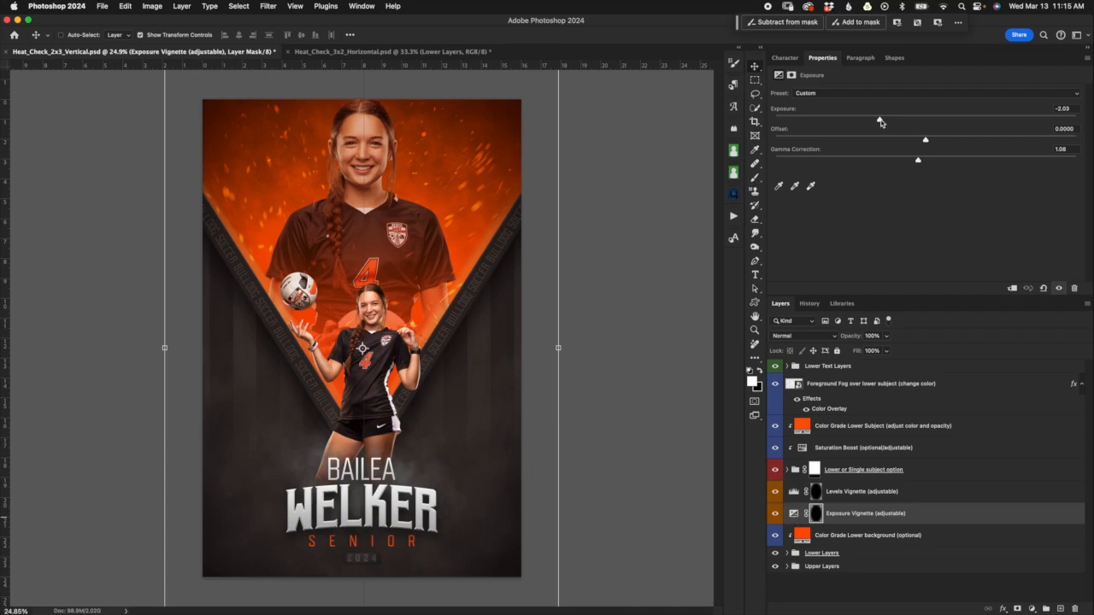
{"action": "mouse_move", "coordinate": [882, 120]}
{"action": "left_mouse_down"}
{"action": "mouse_move", "coordinate": [904, 118]}
{"action": "mouse_move", "coordinate": [870, 120]}
{"action": "mouse_move", "coordinate": [897, 117]}
{"action": "left_mouse_up"}
Try enlarging the Exposure Vignette's mask outward beyond the poster edges.
{"action": "scroll", "coordinate": [551, 386], "scroll_direction": "down", "scroll_amount": 2}
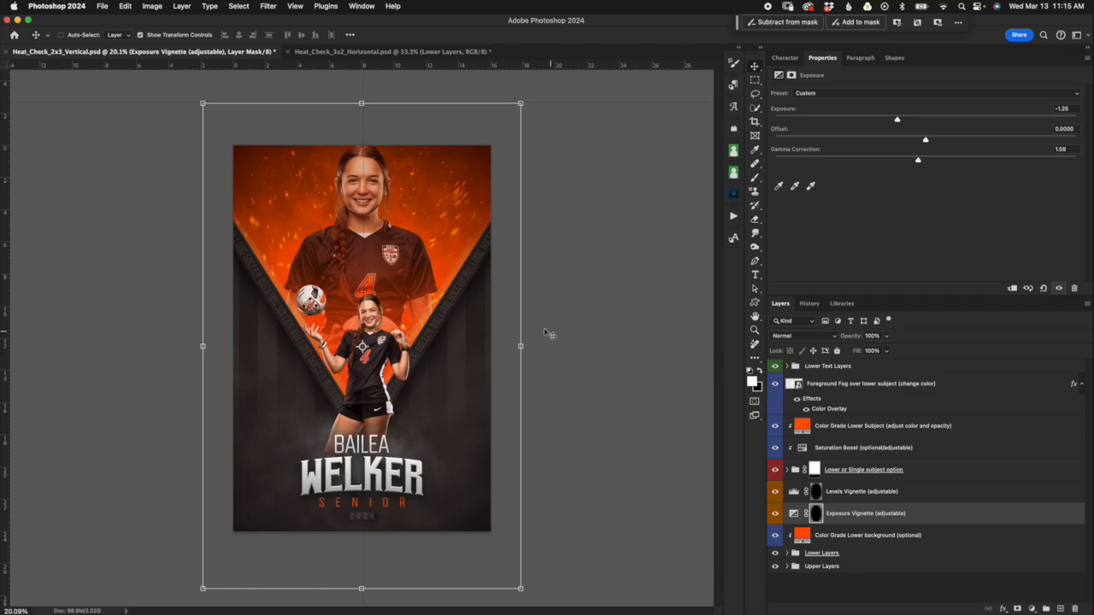
{"action": "left_click", "coordinate": [521, 345]}
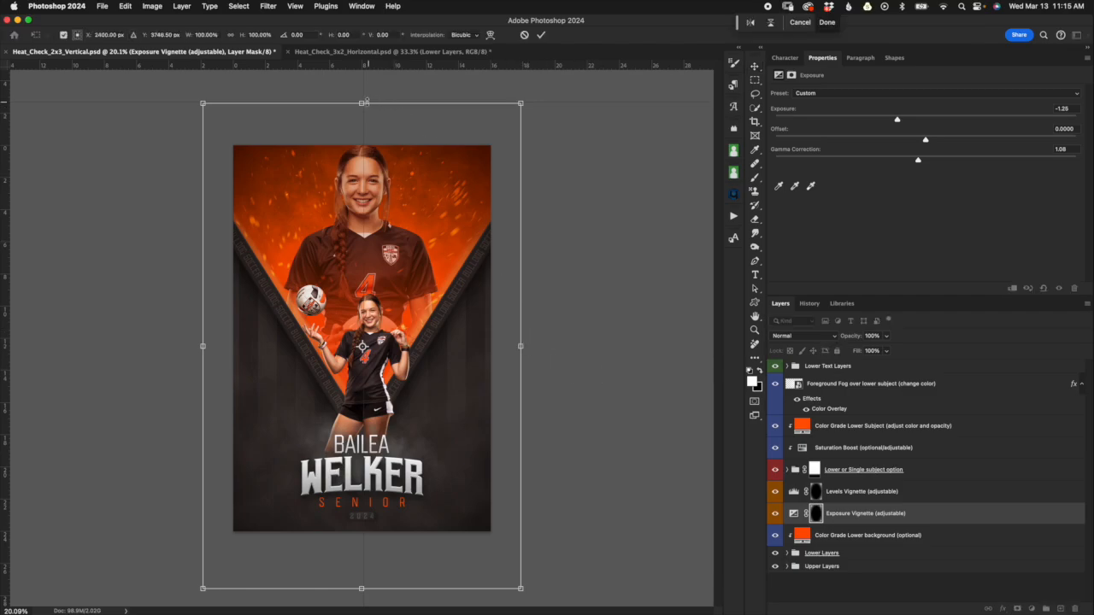
{"action": "mouse_move", "coordinate": [364, 104]}
{"action": "left_mouse_down"}
{"action": "mouse_move", "coordinate": [361, 68]}
{"action": "mouse_move", "coordinate": [361, 130]}
{"action": "mouse_move", "coordinate": [365, 86]}
{"action": "left_mouse_up"}
{"action": "left_click_drag", "start_coordinate": [521, 339], "coordinate": [586, 337]}
{"action": "mouse_move", "coordinate": [202, 337]}
{"action": "left_mouse_down"}
{"action": "mouse_move", "coordinate": [148, 330]}
{"action": "mouse_move", "coordinate": [192, 325]}
{"action": "left_mouse_up"}
{"action": "left_click", "coordinate": [525, 36]}
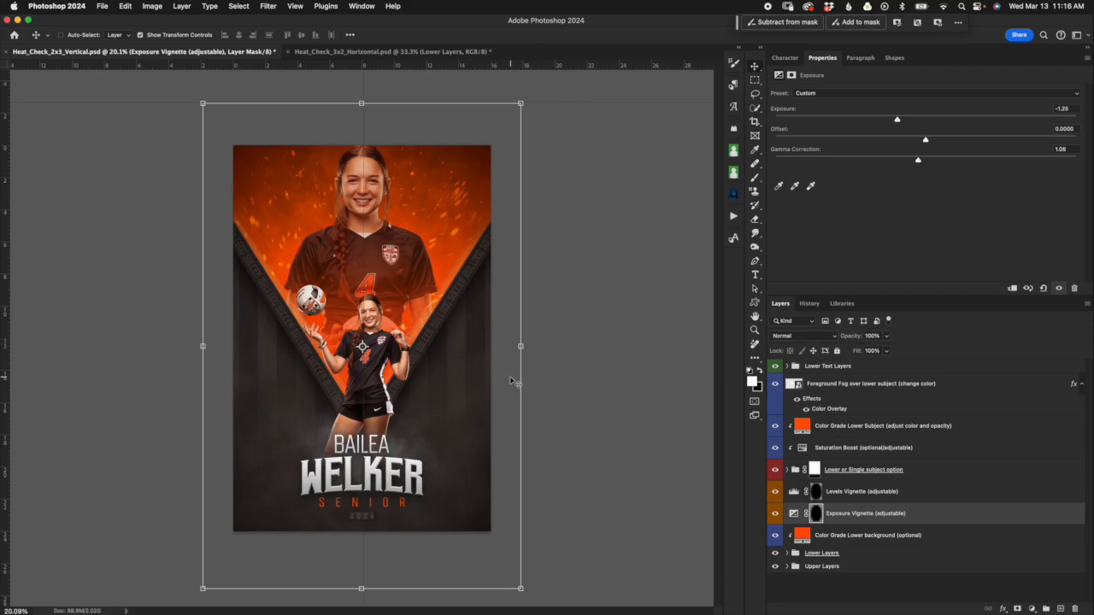
Try scaling the Levels Vignette up to about 104% around its centre.
{"action": "key", "text": "alt+bracketright"}
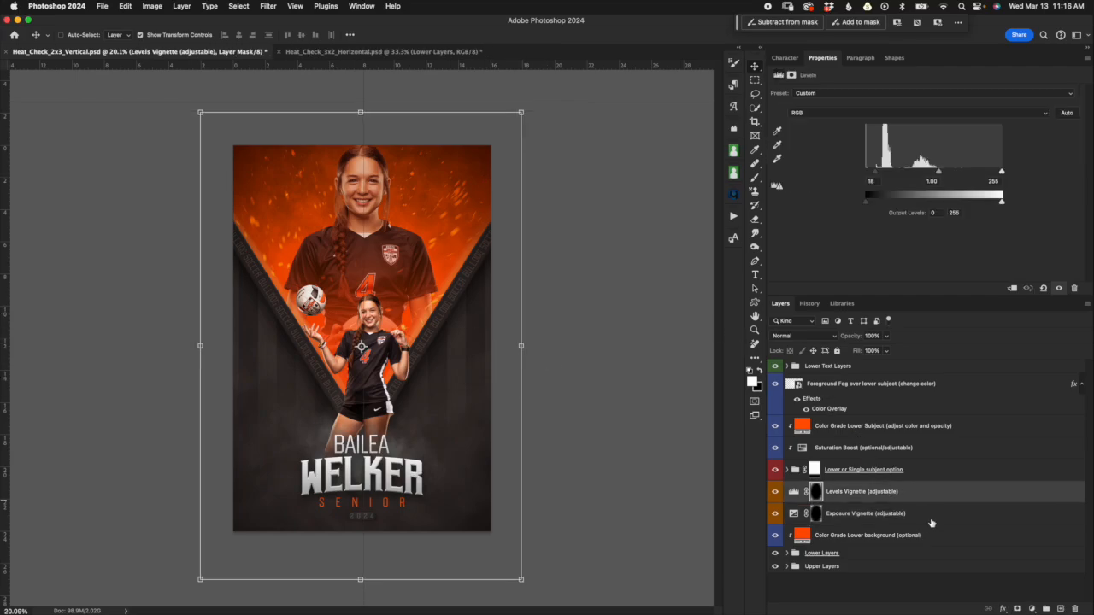
{"action": "left_click", "coordinate": [793, 491]}
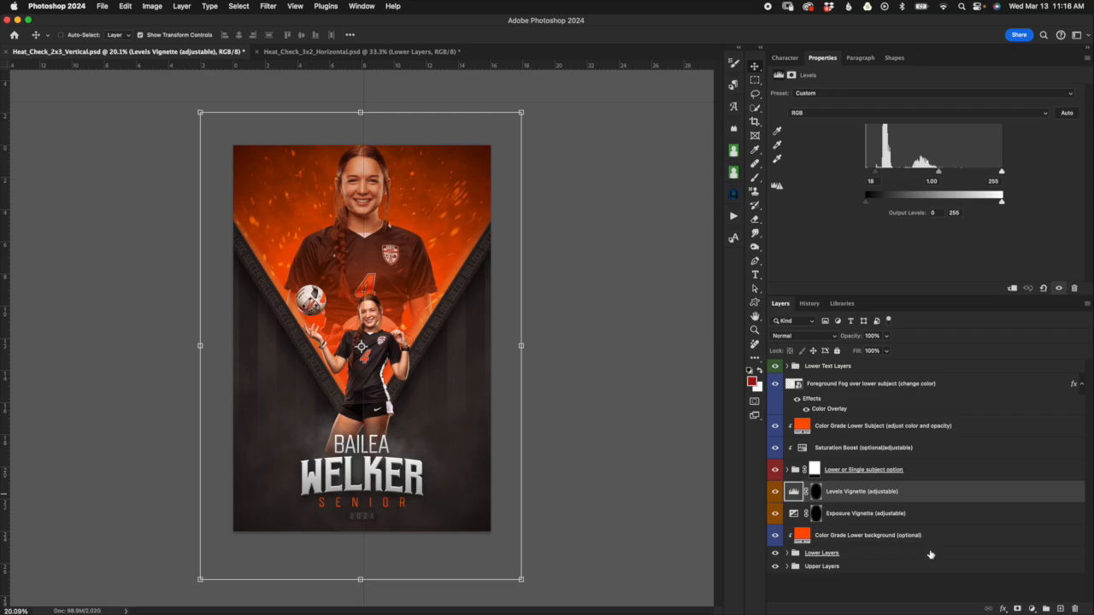
{"action": "mouse_move", "coordinate": [521, 346]}
{"action": "left_mouse_down"}
{"action": "mouse_move", "coordinate": [553, 348]}
{"action": "mouse_move", "coordinate": [532, 348]}
{"action": "left_mouse_up"}
{"action": "left_click", "coordinate": [525, 35]}
{"action": "left_click_drag", "start_coordinate": [521, 344], "coordinate": [527, 346]}
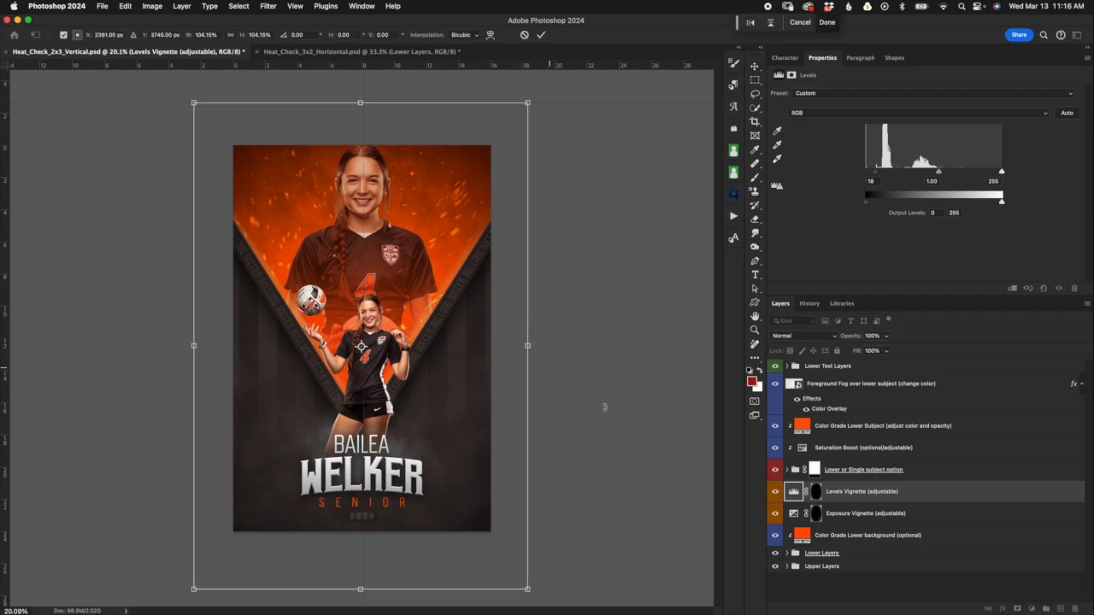
{"action": "left_click", "coordinate": [524, 36]}
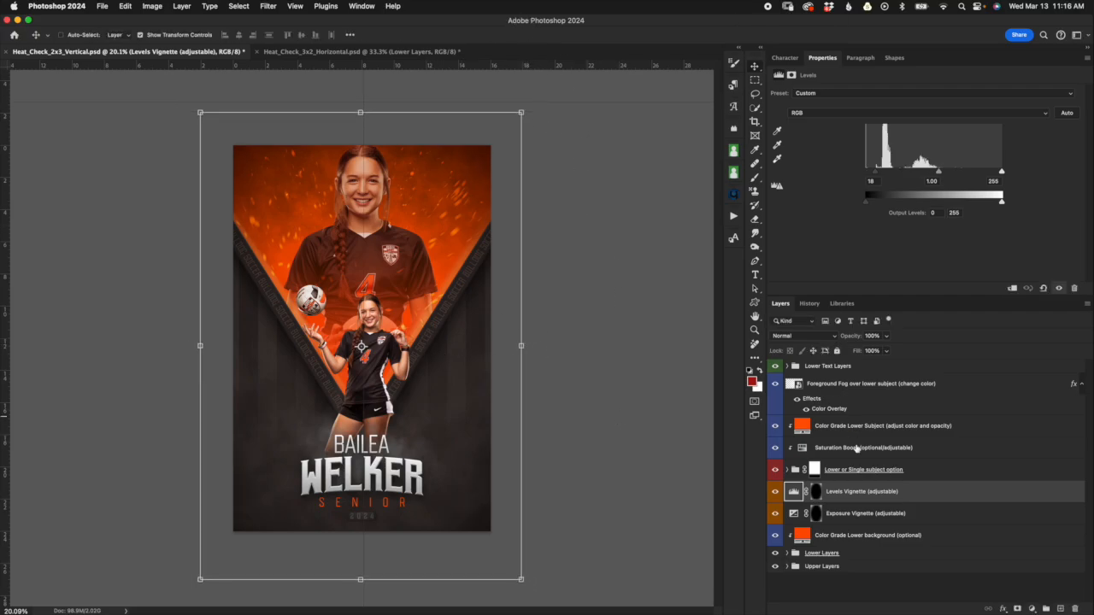
Expand the Lower or Single subject option group and examine the layers inside Sample Double Subject Image, collapsing that subgroup again.
{"action": "left_click", "coordinate": [931, 474]}
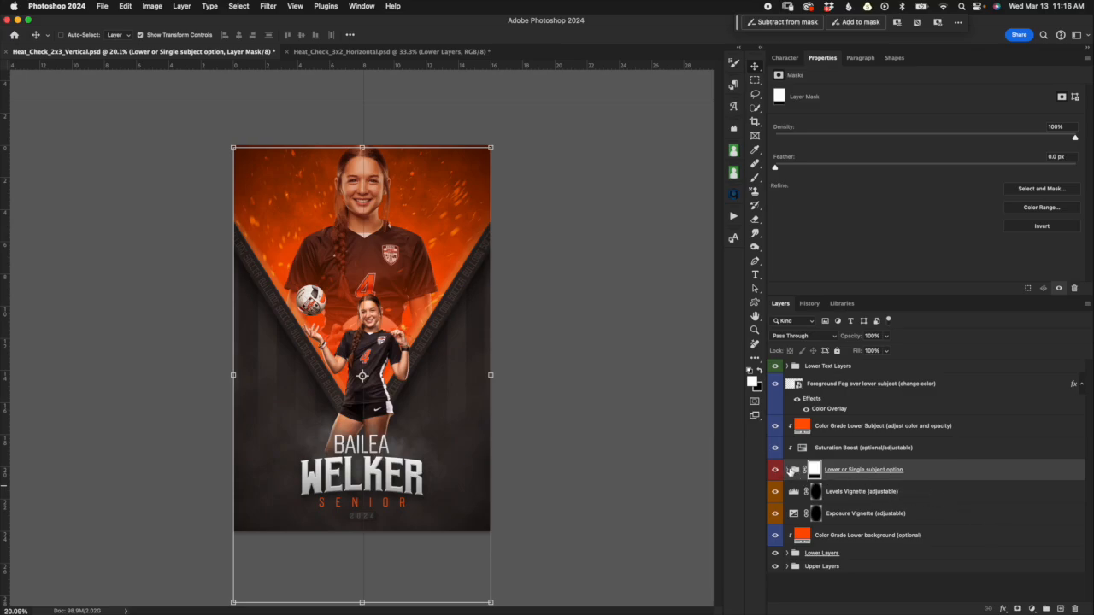
{"action": "left_click", "coordinate": [788, 470]}
{"action": "left_click", "coordinate": [874, 500]}
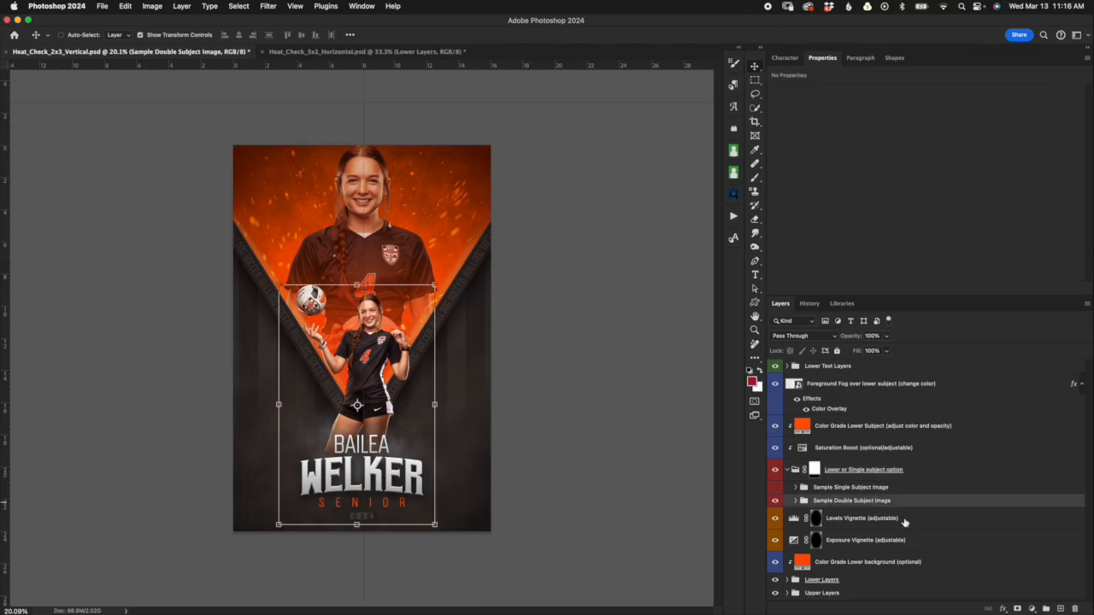
{"action": "left_click", "coordinate": [795, 501]}
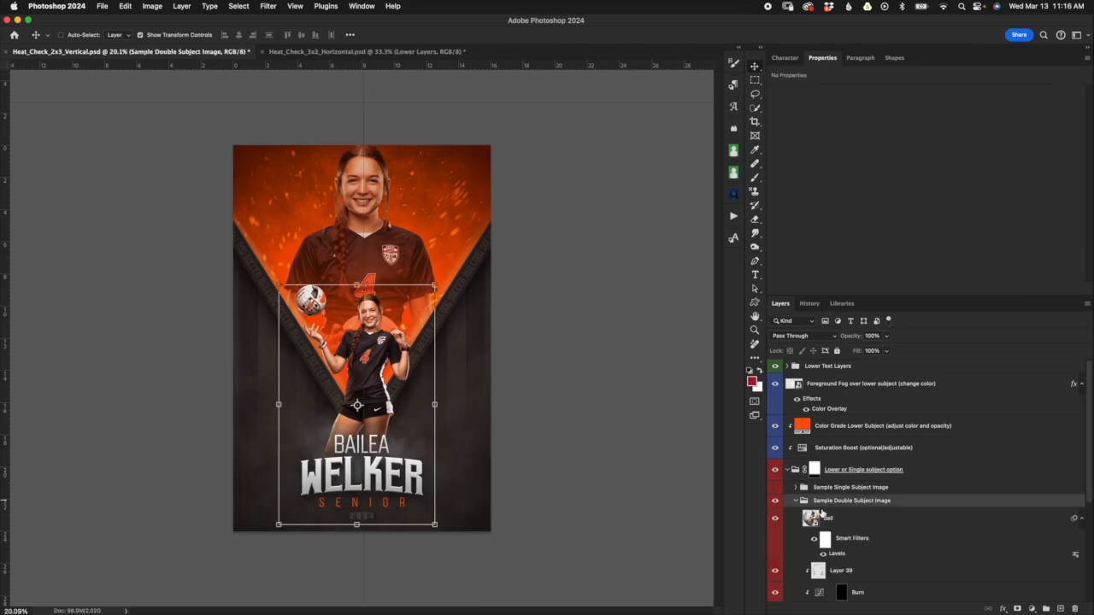
{"action": "left_click", "coordinate": [894, 522]}
{"action": "scroll", "coordinate": [889, 513], "scroll_direction": "down", "scroll_amount": 5}
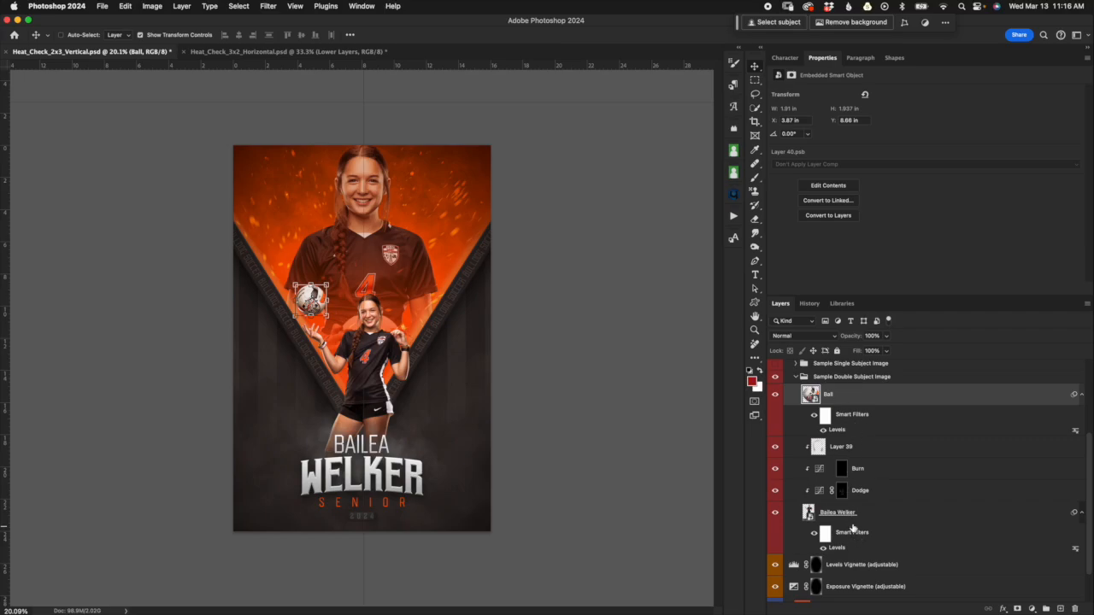
{"action": "scroll", "coordinate": [894, 492], "scroll_direction": "up", "scroll_amount": 2}
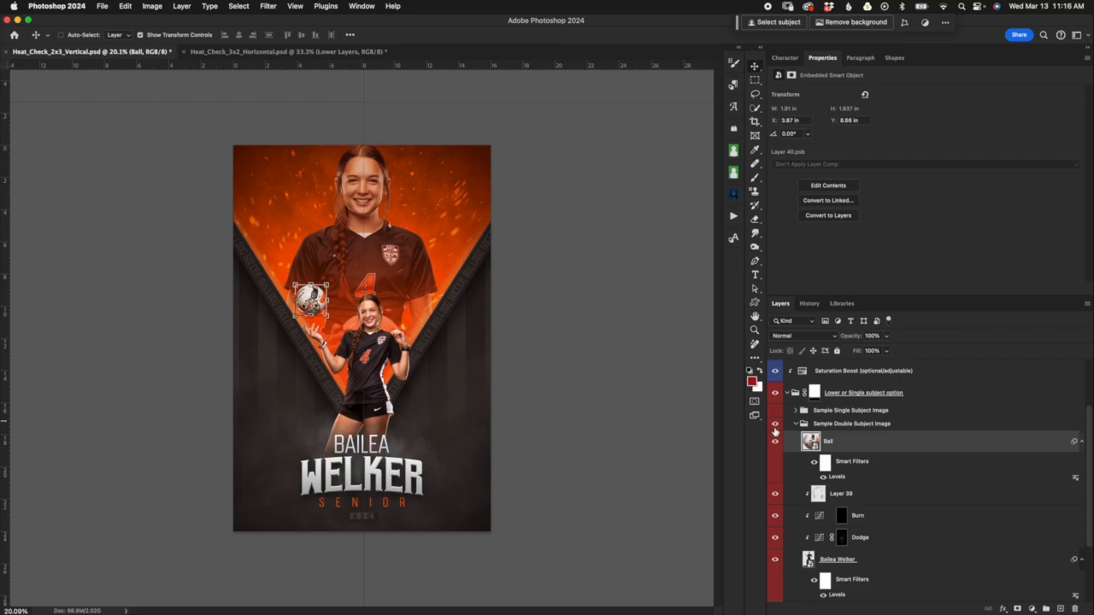
{"action": "left_click", "coordinate": [797, 424]}
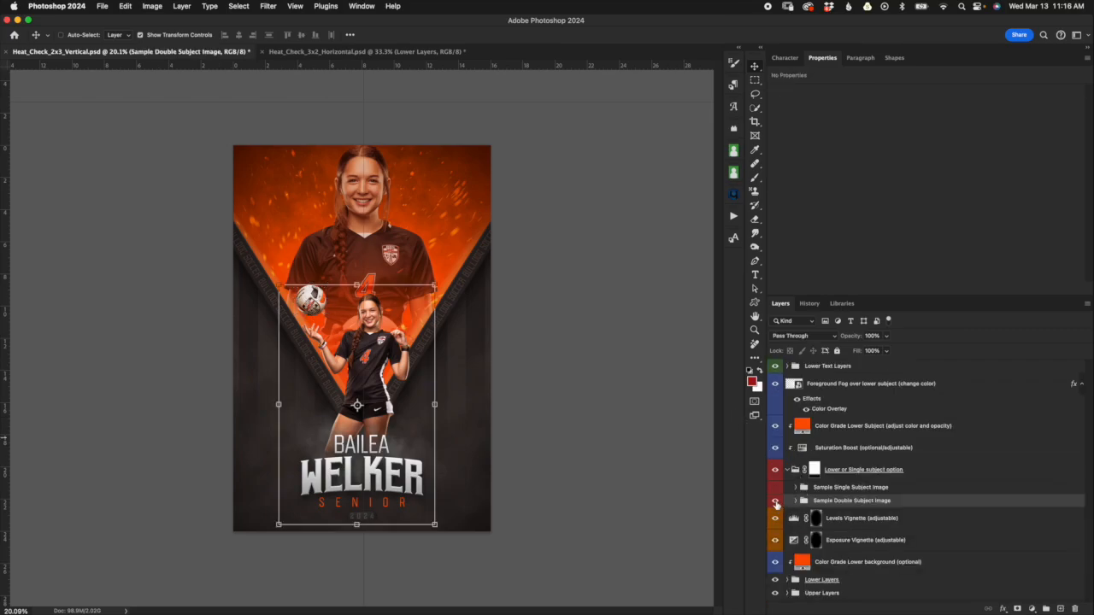
Switch to the single-subject layout by showing Sample Single Subject Image and hiding Sample Double Subject Image and Sample Upper Image.
{"action": "left_click", "coordinate": [776, 501]}
{"action": "left_click", "coordinate": [776, 487]}
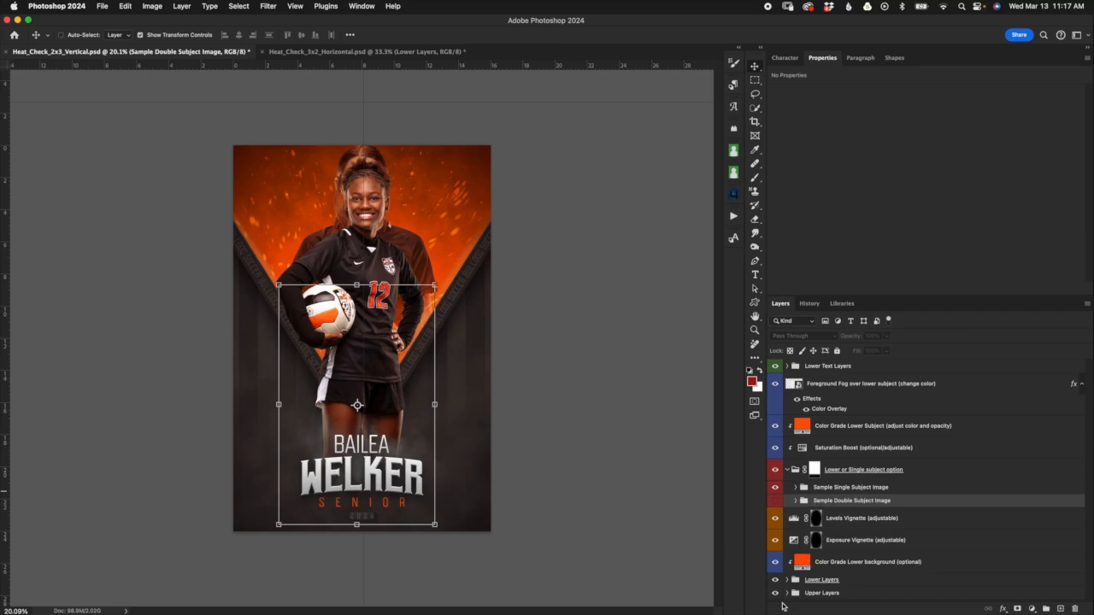
{"action": "left_click", "coordinate": [792, 593]}
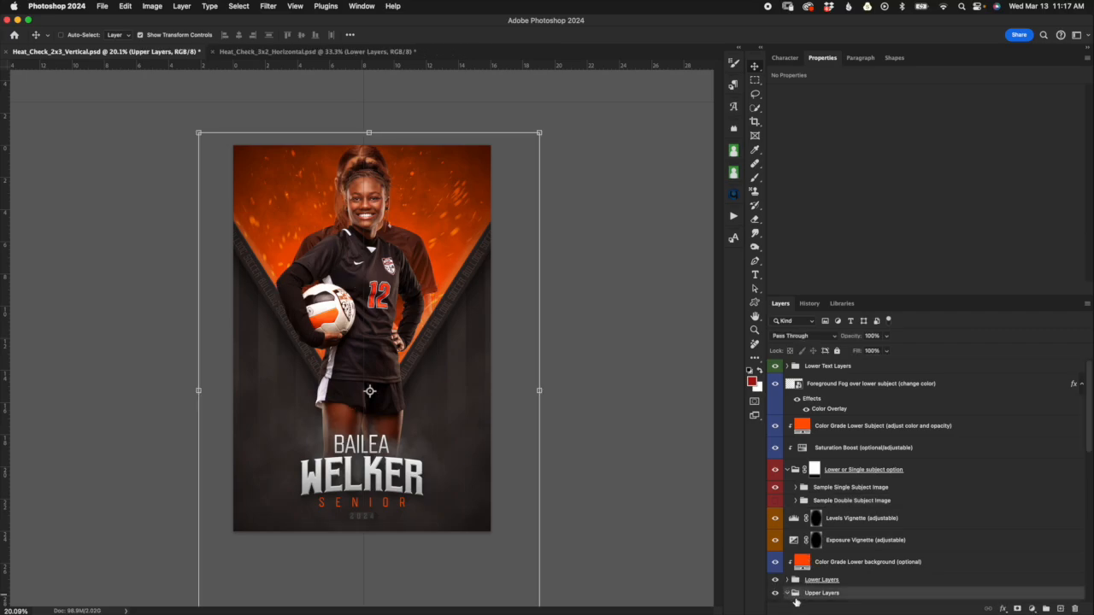
{"action": "left_click", "coordinate": [787, 593]}
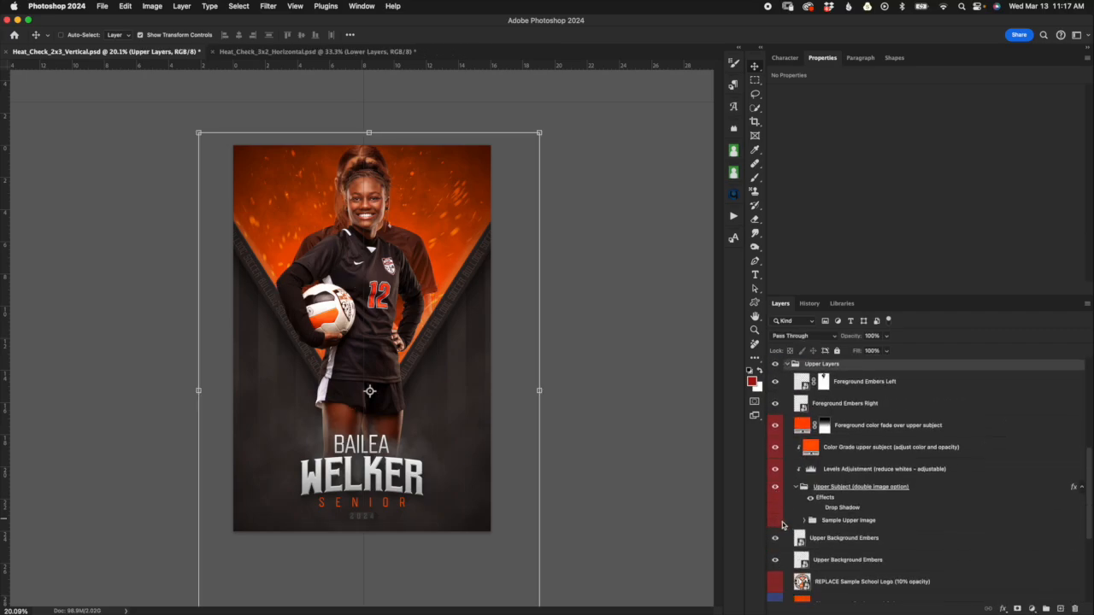
{"action": "left_click", "coordinate": [776, 520]}
Restore the double-subject layout by hiding Sample Single Subject Image and showing Sample Double Subject Image and Sample Upper Image.
{"action": "scroll", "coordinate": [805, 481], "scroll_direction": "up", "scroll_amount": 10}
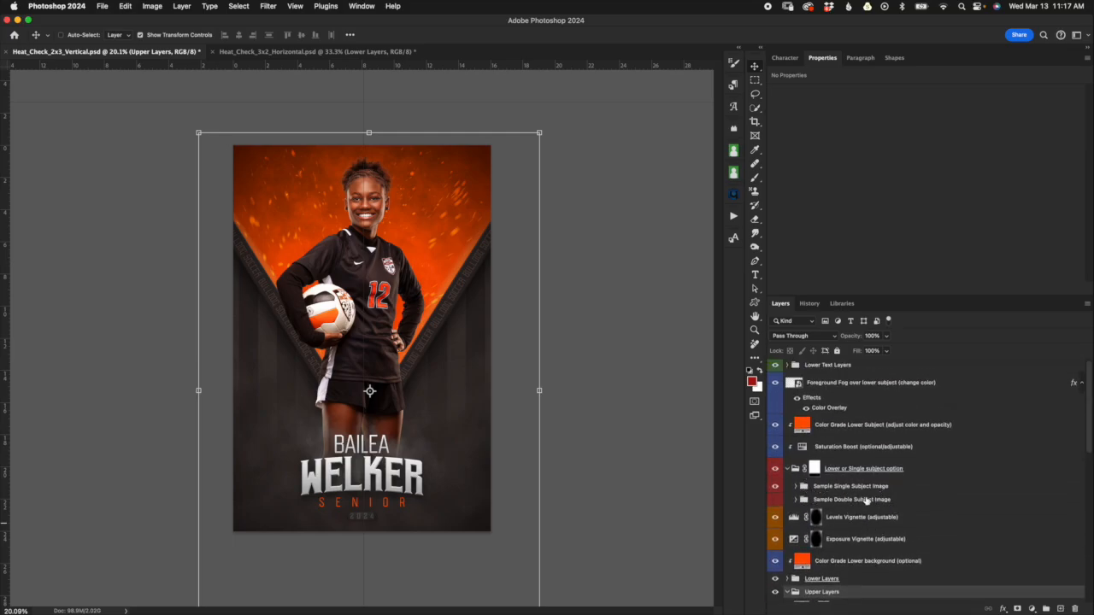
{"action": "left_click", "coordinate": [776, 486]}
{"action": "left_click", "coordinate": [778, 500]}
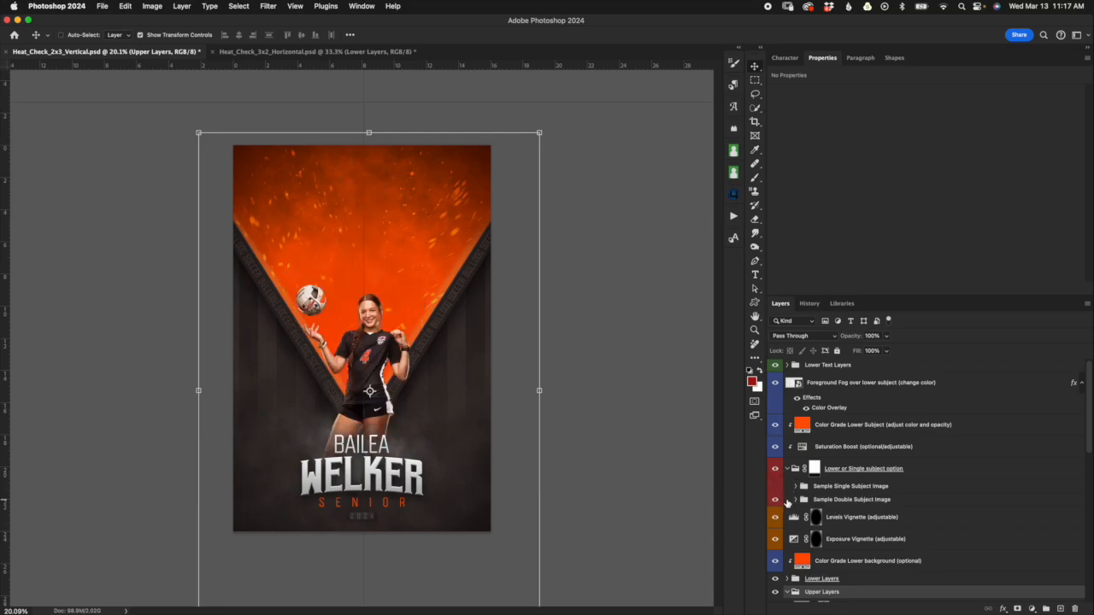
{"action": "scroll", "coordinate": [812, 530], "scroll_direction": "down", "scroll_amount": 5}
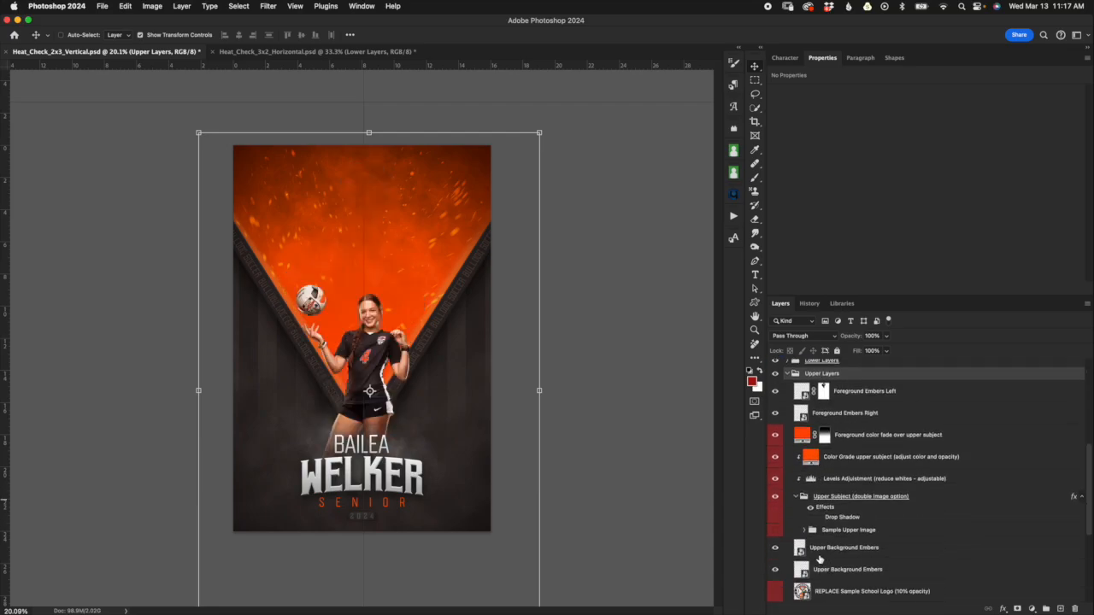
{"action": "left_click", "coordinate": [775, 531]}
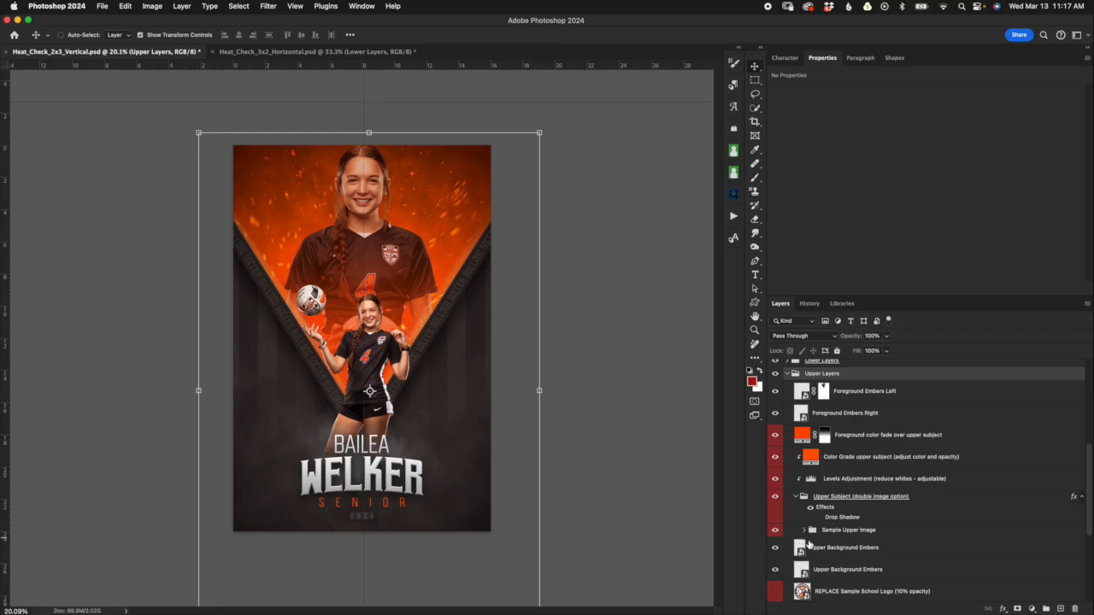
Unlink the mask of the Lower or Single subject option group and try stretching it upward to about 108% height.
{"action": "scroll", "coordinate": [889, 528], "scroll_direction": "up", "scroll_amount": 5}
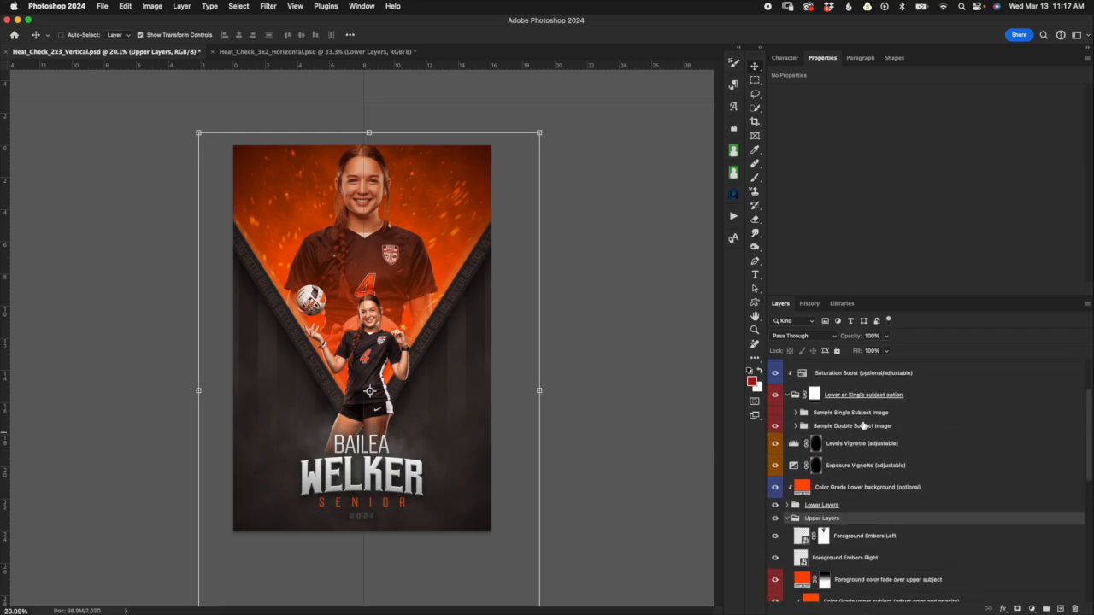
{"action": "scroll", "coordinate": [862, 425], "scroll_direction": "up", "scroll_amount": 2}
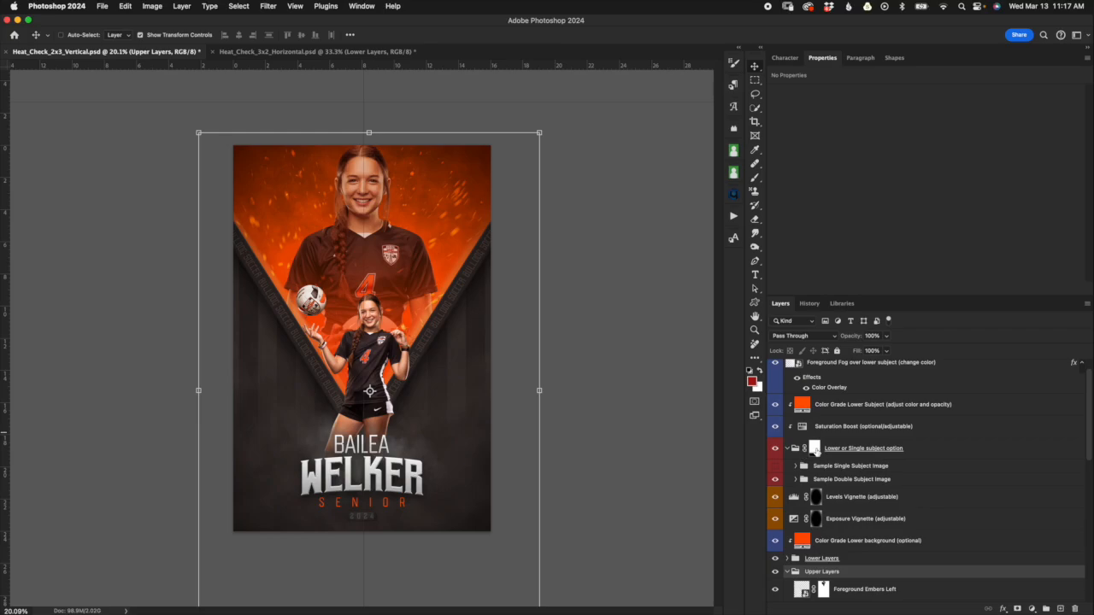
{"action": "left_click", "coordinate": [814, 449]}
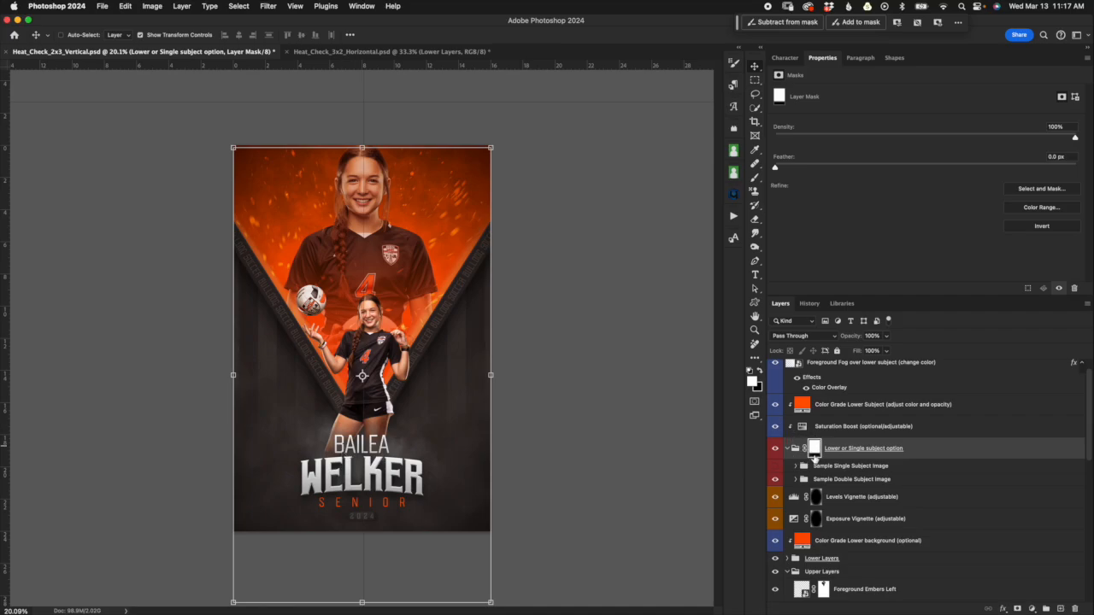
{"action": "left_click", "coordinate": [814, 453]}
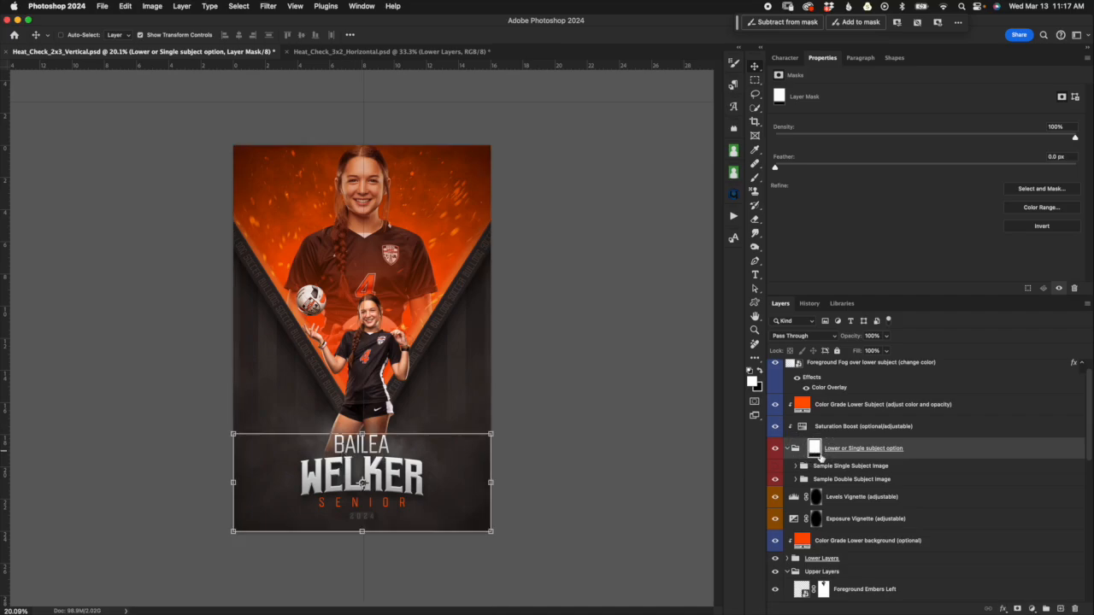
{"action": "mouse_move", "coordinate": [362, 433]}
{"action": "left_mouse_down"}
{"action": "mouse_move", "coordinate": [363, 389]}
{"action": "mouse_move", "coordinate": [362, 425]}
{"action": "left_mouse_up"}
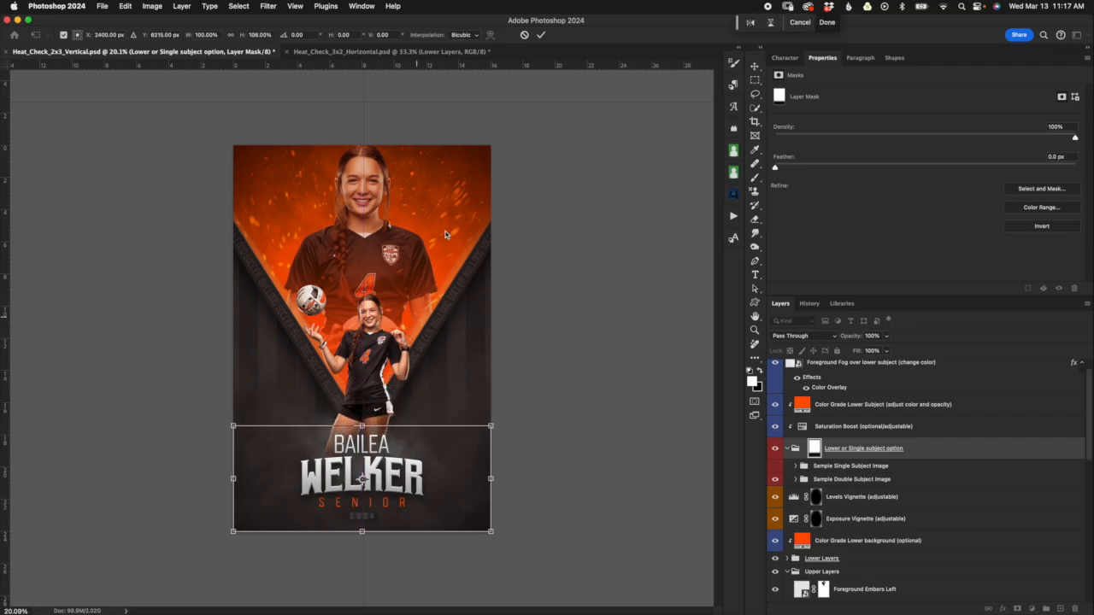
{"action": "left_click", "coordinate": [525, 36]}
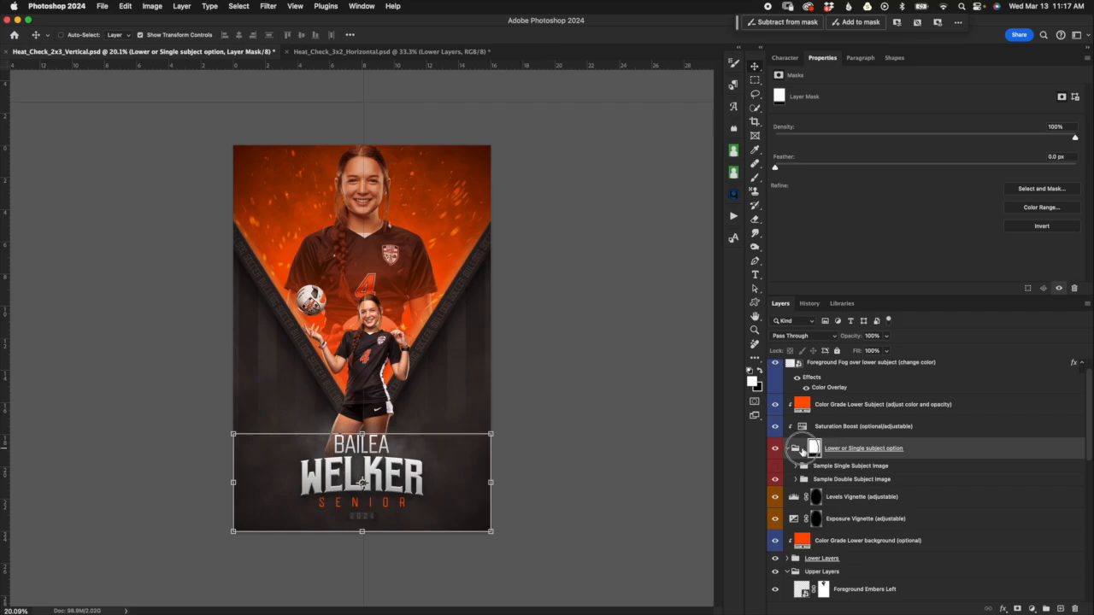
Compare the lower subject with the Saturation Boost adjustment layer hidden and shown, leaving it visible.
{"action": "left_click", "coordinate": [879, 435]}
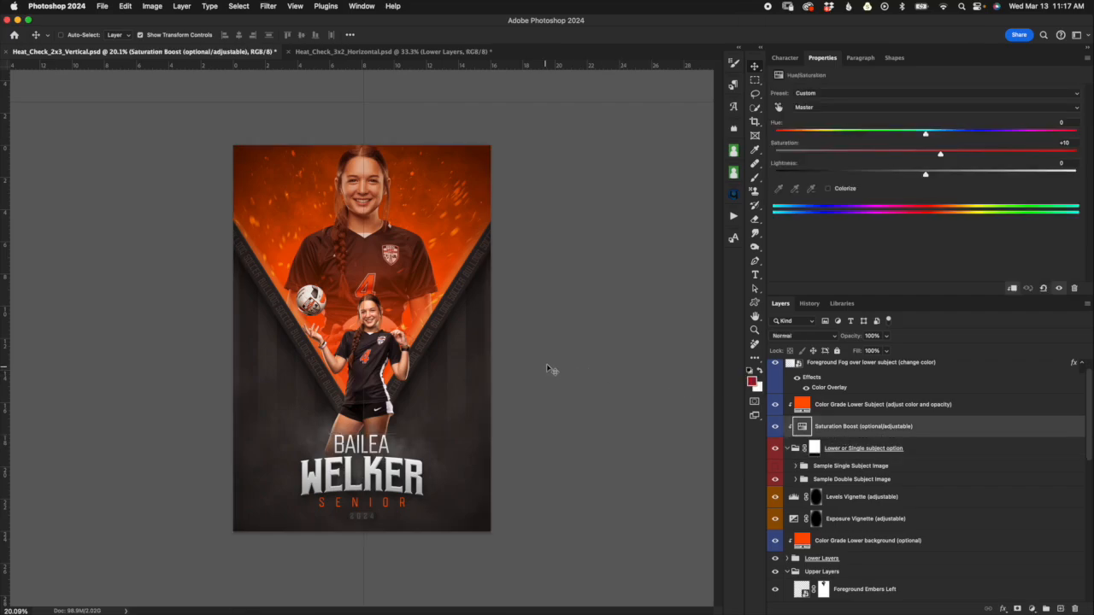
{"action": "scroll", "coordinate": [420, 374], "scroll_direction": "up", "scroll_amount": 7}
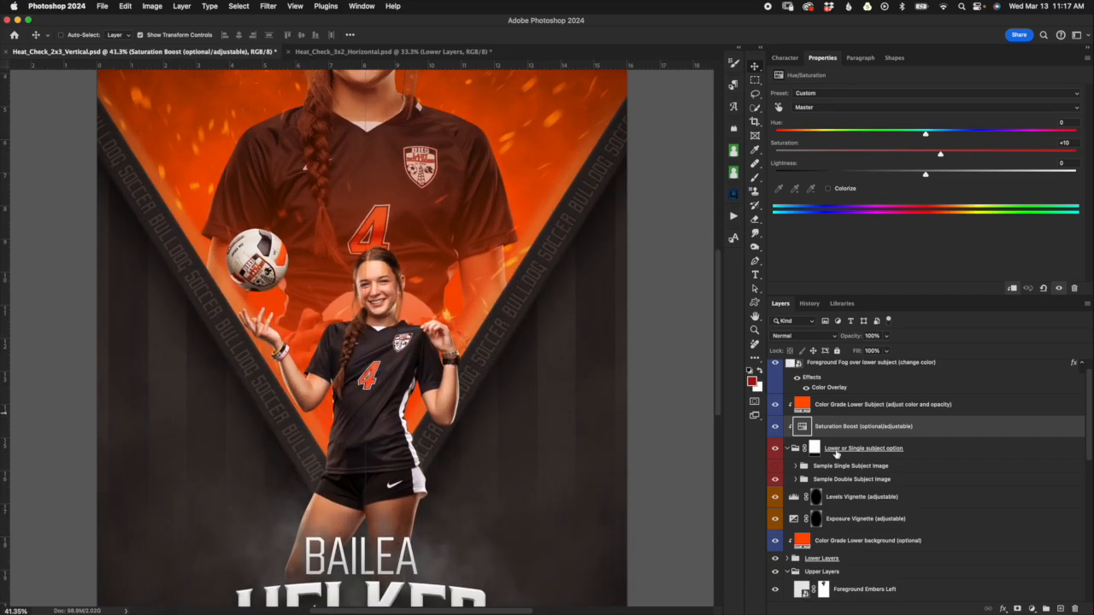
{"action": "left_click", "coordinate": [776, 429]}
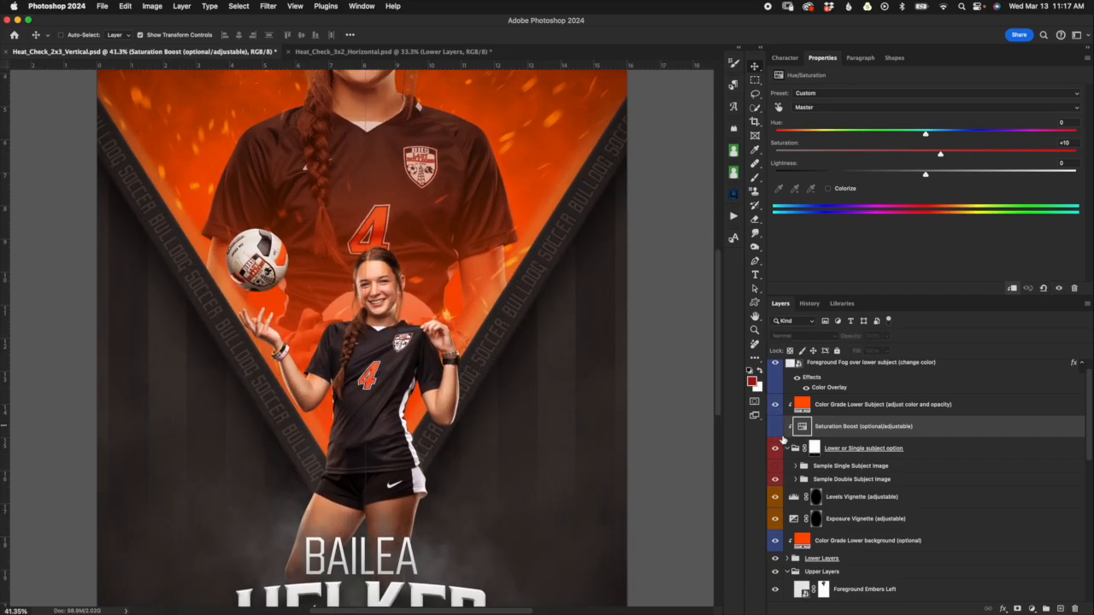
{"action": "left_click", "coordinate": [776, 428]}
{"action": "left_click", "coordinate": [779, 432]}
{"action": "left_click", "coordinate": [780, 433]}
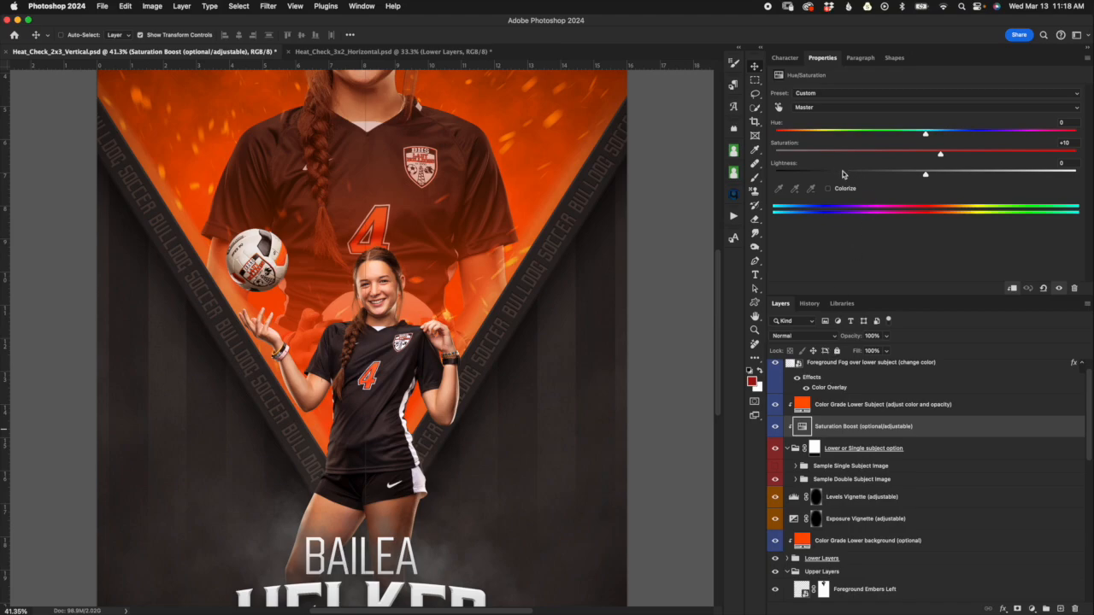
Examine the available presets and colour ranges of the Saturation Boost adjustment without changing them.
{"action": "left_click", "coordinate": [844, 94]}
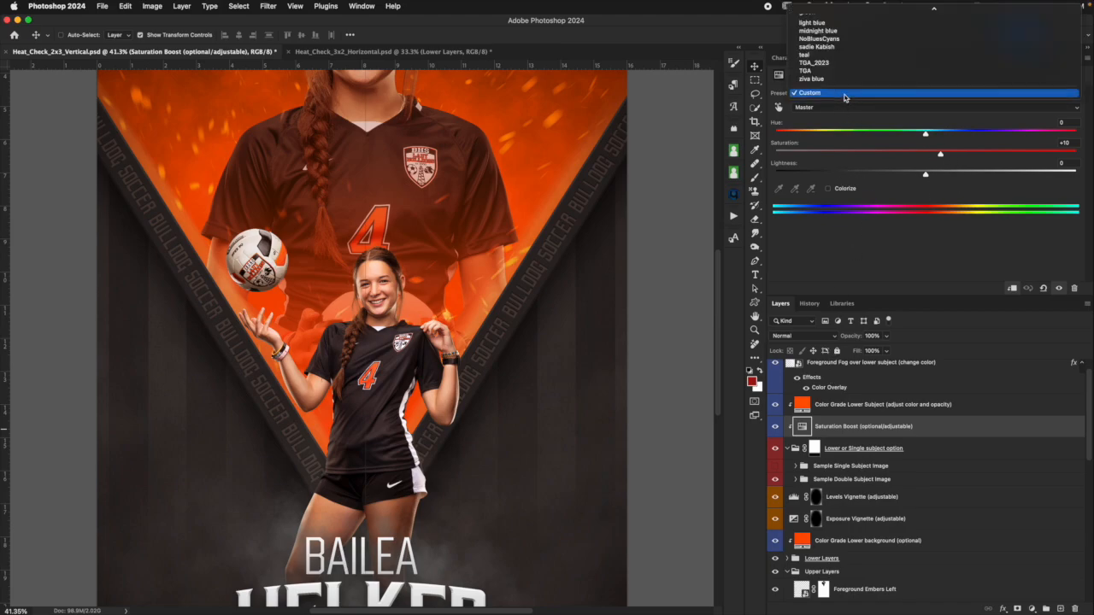
{"action": "left_click", "coordinate": [843, 93]}
{"action": "left_click", "coordinate": [843, 107]}
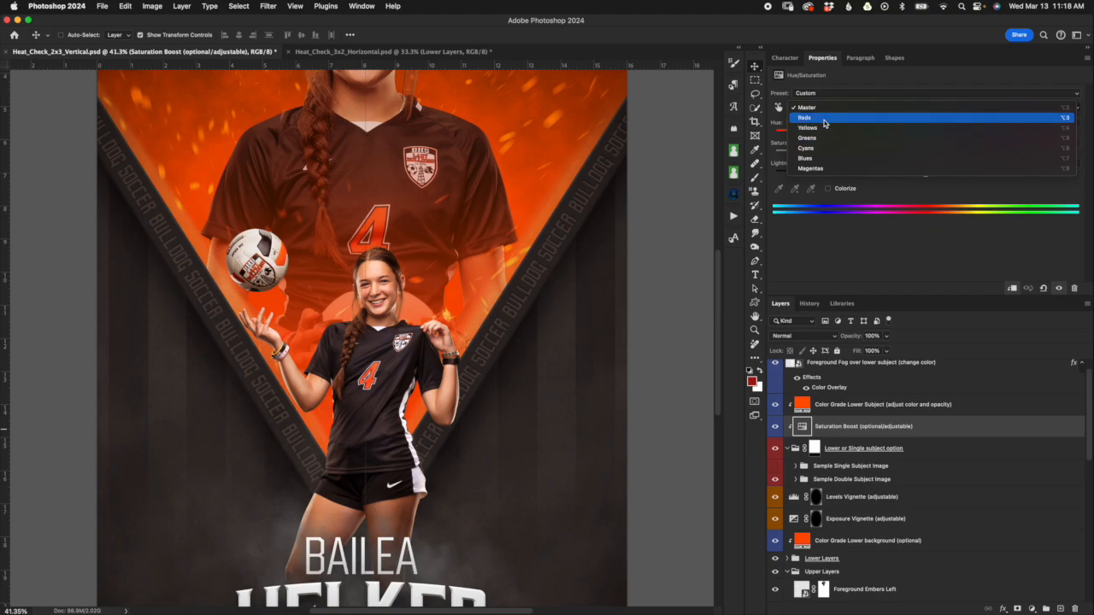
{"action": "left_click", "coordinate": [847, 259]}
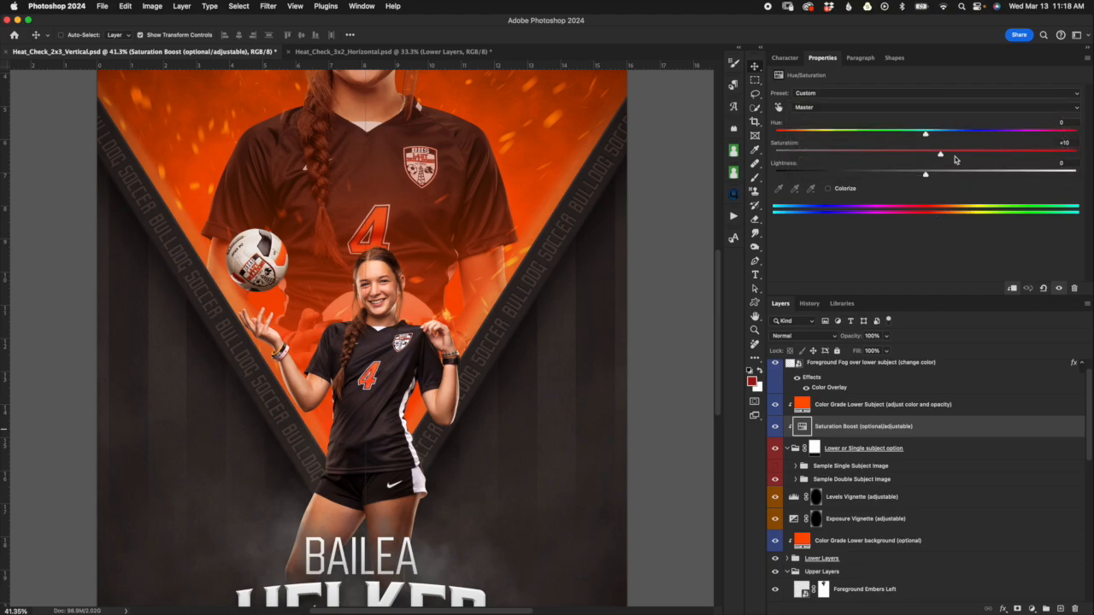
Try a lower saturation in the Saturation Boost layer, return it to +10, and hide the layer.
{"action": "mouse_move", "coordinate": [942, 156]}
{"action": "left_mouse_down"}
{"action": "mouse_move", "coordinate": [953, 156]}
{"action": "mouse_move", "coordinate": [892, 156]}
{"action": "mouse_move", "coordinate": [934, 157]}
{"action": "left_mouse_up"}
{"action": "left_click_drag", "start_coordinate": [936, 158], "coordinate": [940, 156]}
{"action": "left_click", "coordinate": [775, 426]}
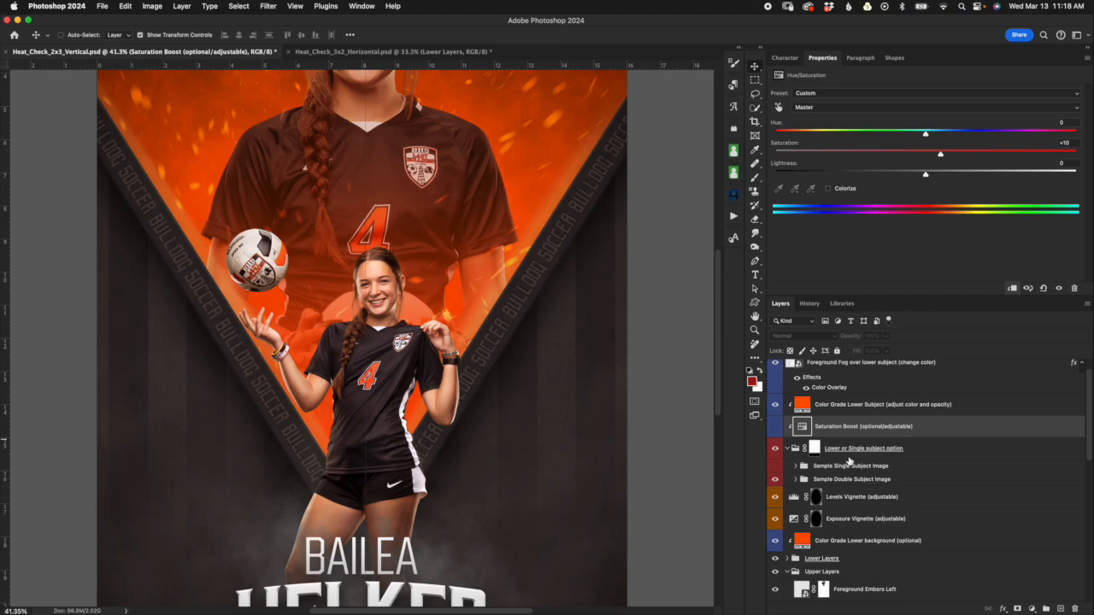
Collapse the Upper Layers group and set the opacity of the Color Grade Lower Subject layer to 28%.
{"action": "left_click", "coordinate": [868, 408]}
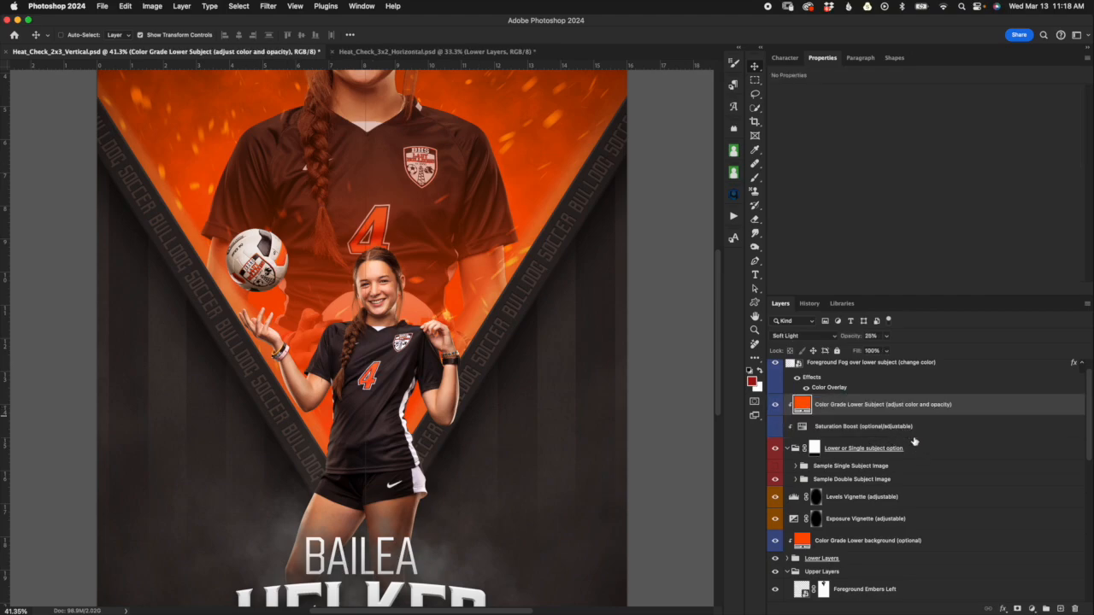
{"action": "scroll", "coordinate": [949, 517], "scroll_direction": "down", "scroll_amount": 10}
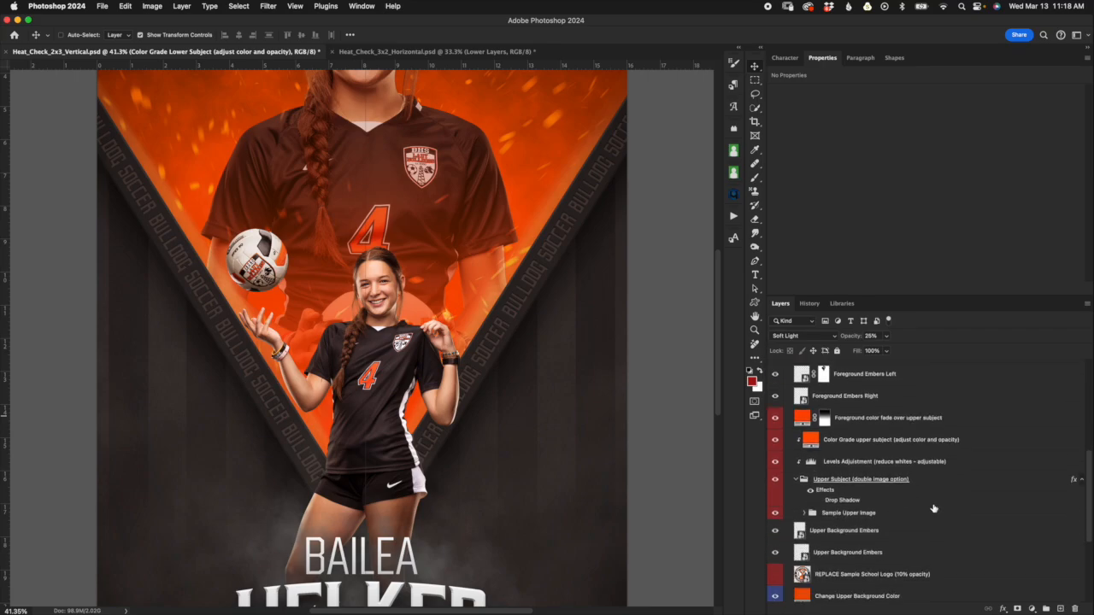
{"action": "scroll", "coordinate": [800, 432], "scroll_direction": "up", "scroll_amount": 3}
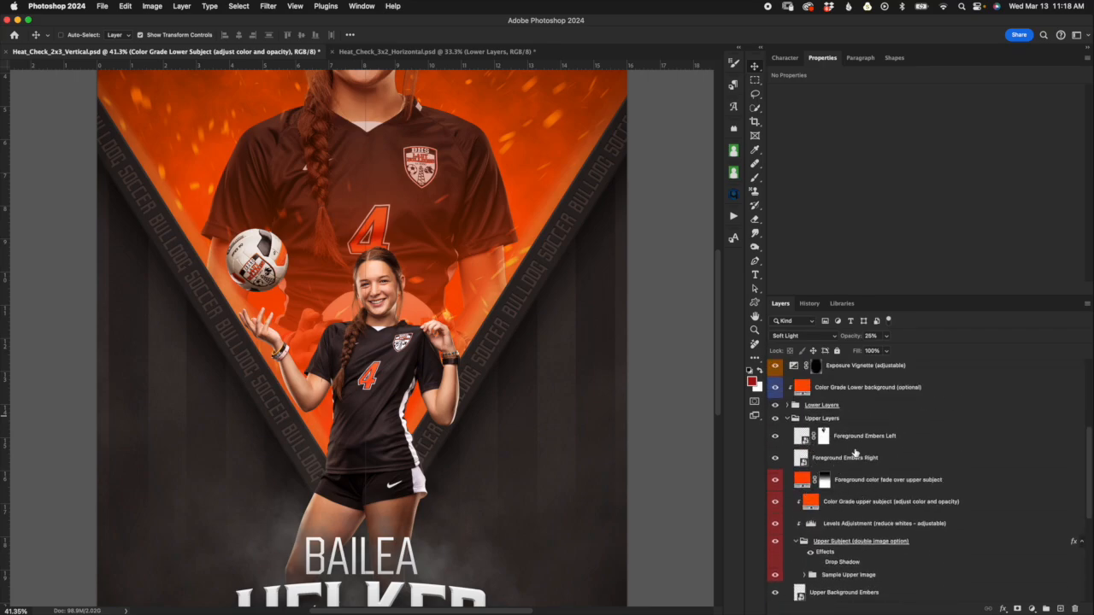
{"action": "scroll", "coordinate": [872, 404], "scroll_direction": "up", "scroll_amount": 3}
{"action": "scroll", "coordinate": [878, 390], "scroll_direction": "up", "scroll_amount": 3}
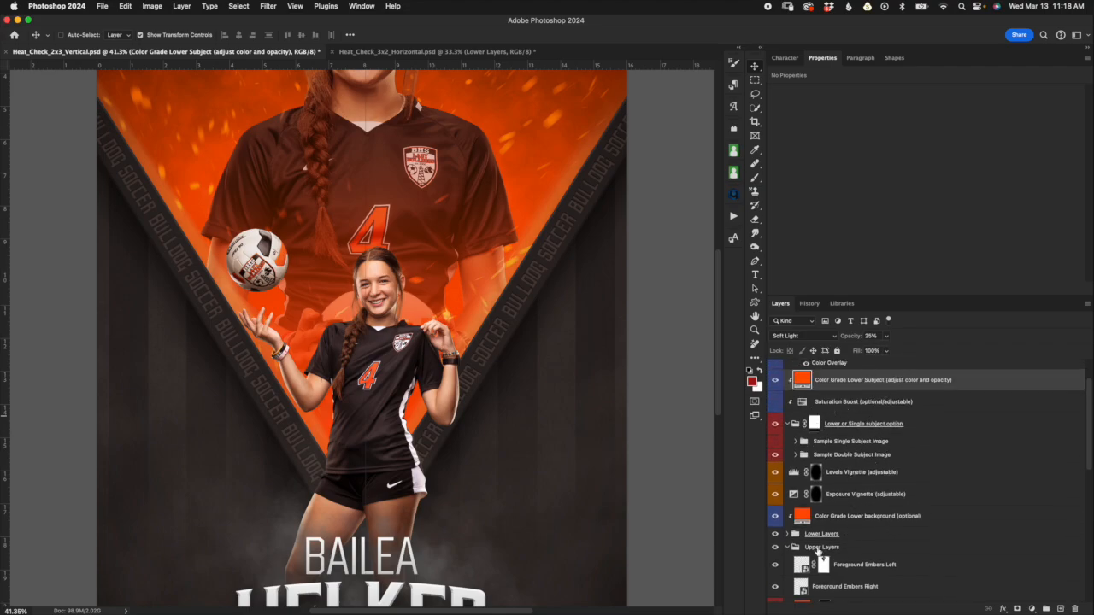
{"action": "scroll", "coordinate": [802, 554], "scroll_direction": "up", "scroll_amount": 3}
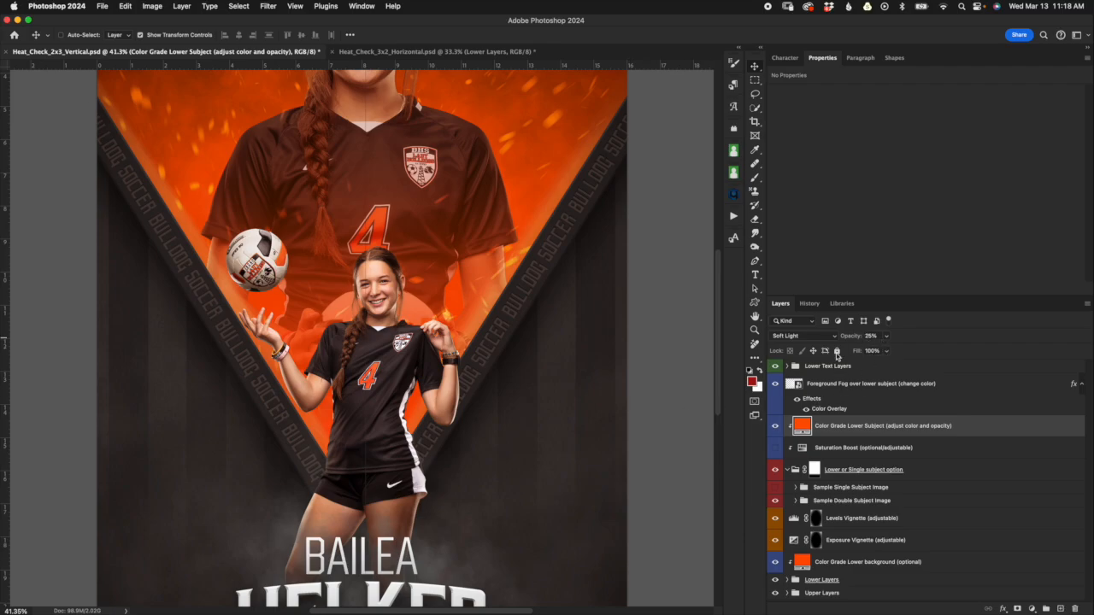
{"action": "mouse_move", "coordinate": [851, 336]}
{"action": "left_mouse_down"}
{"action": "mouse_move", "coordinate": [869, 336]}
{"action": "mouse_move", "coordinate": [853, 336]}
{"action": "left_mouse_up"}
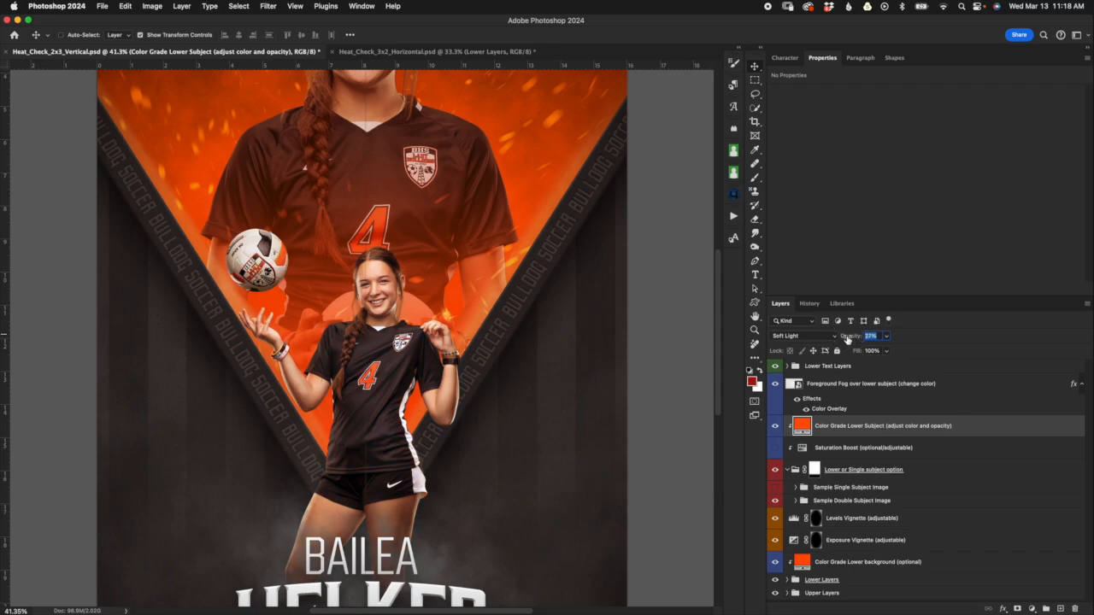
Check the fill colour of Color Grade Lower Subject and compare the poster with that layer hidden and shown.
{"action": "double_click", "coordinate": [805, 425]}
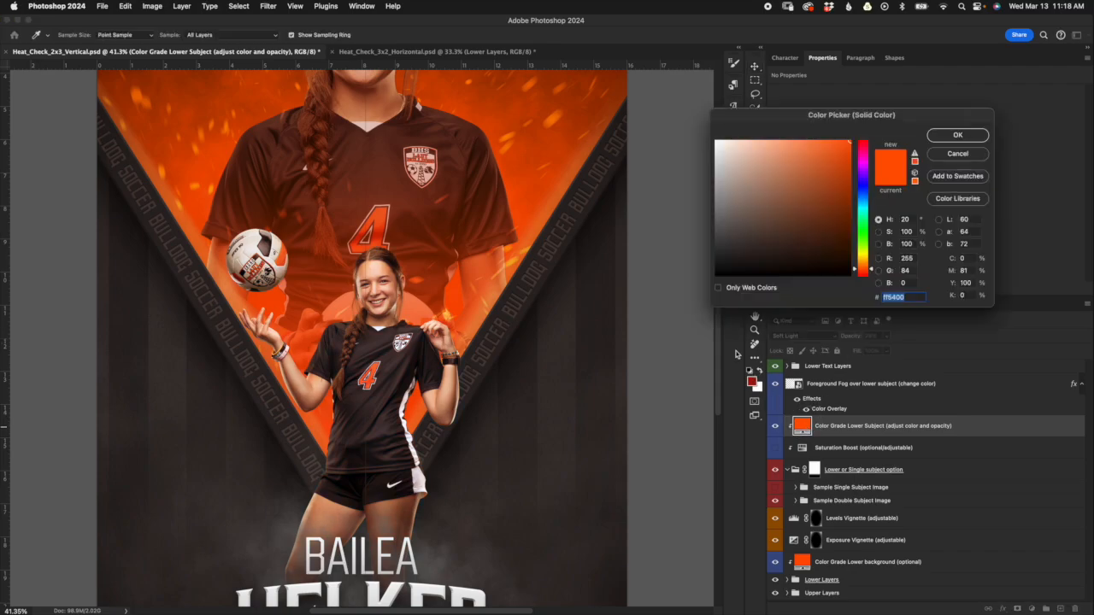
{"action": "left_click", "coordinate": [971, 155]}
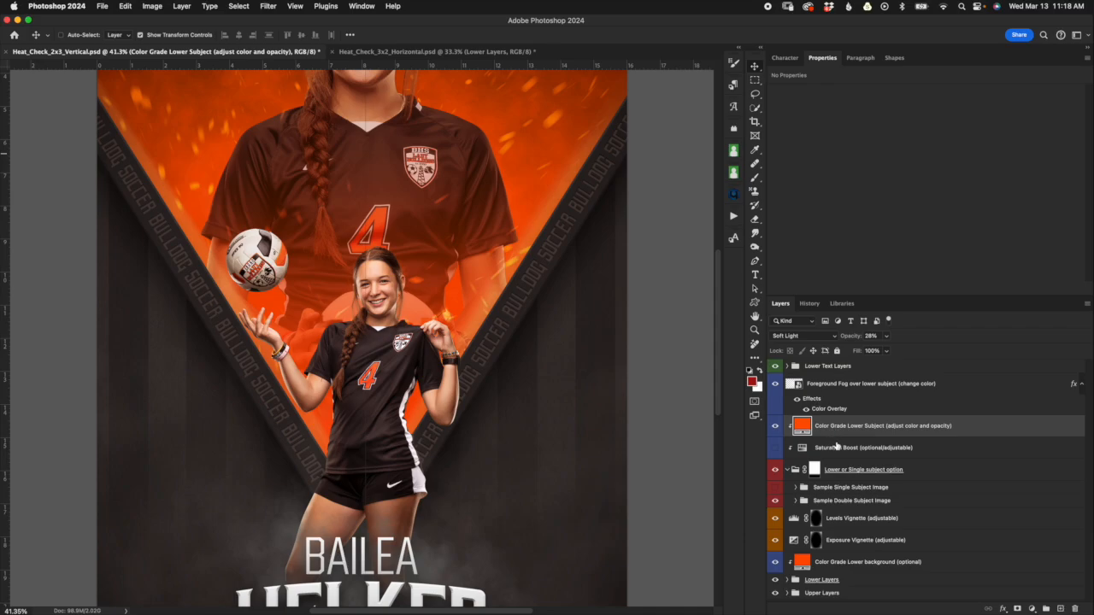
{"action": "left_click", "coordinate": [775, 426]}
{"action": "left_click", "coordinate": [776, 427]}
Inspect the Color Overlay settings of the Foreground Fog over lower subject layer, keeping them as they are.
{"action": "left_click", "coordinate": [909, 385]}
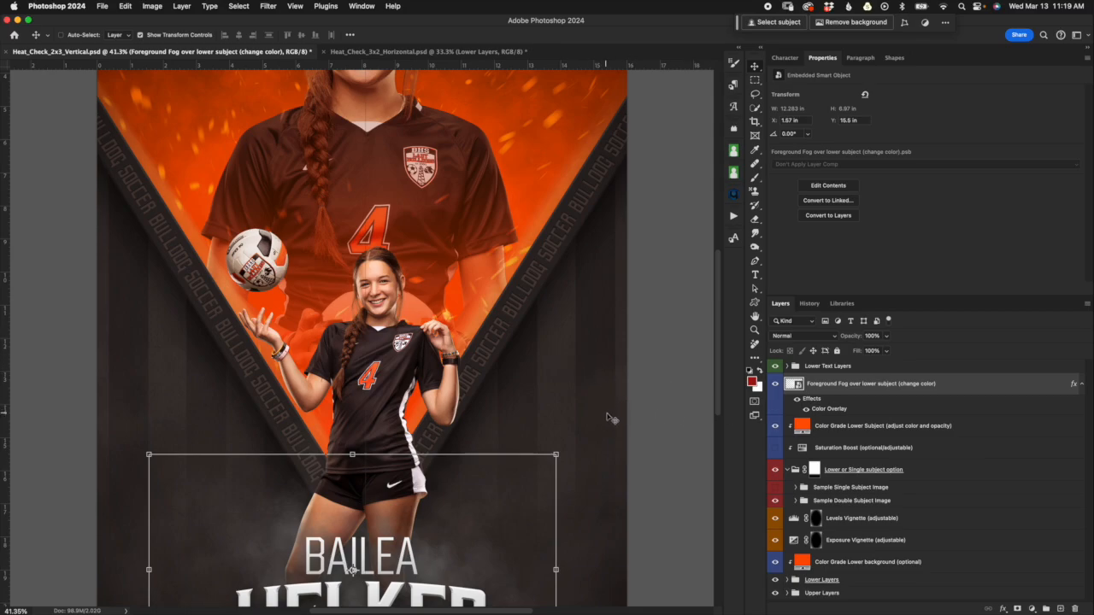
{"action": "double_click", "coordinate": [831, 409]}
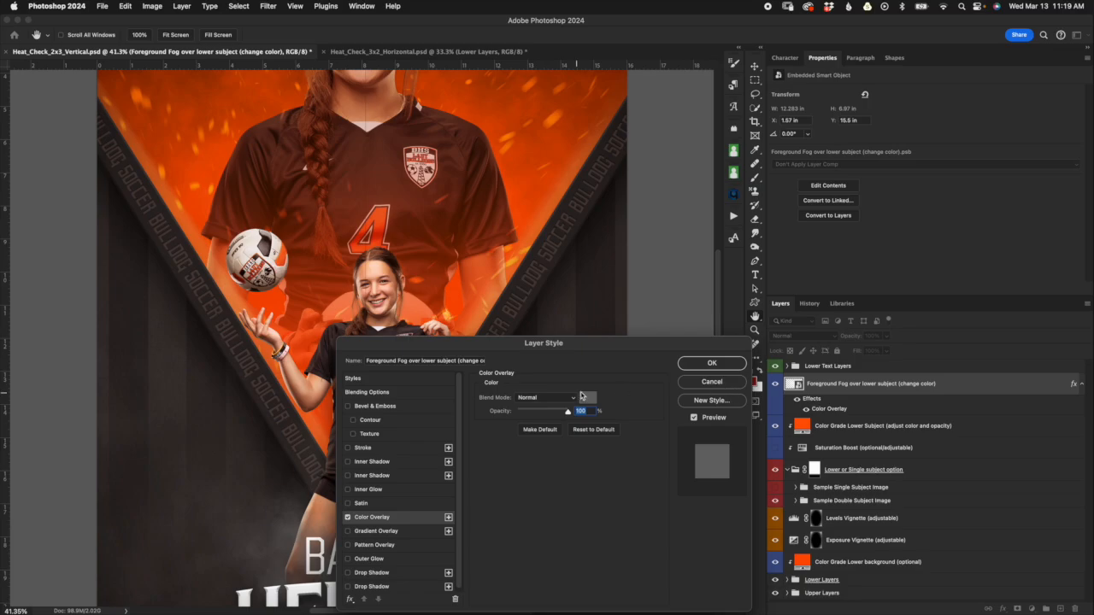
{"action": "left_click", "coordinate": [712, 364]}
Try moving the Foreground Fog layer slightly downward and enlarging it with Free Transform.
{"action": "scroll", "coordinate": [647, 447], "scroll_direction": "down", "scroll_amount": 2}
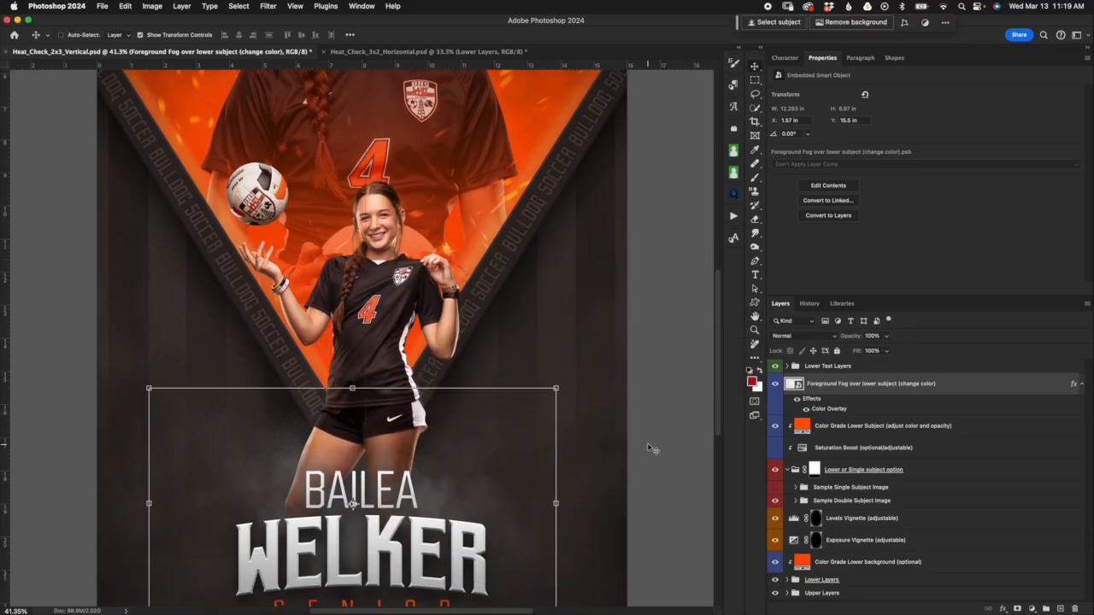
{"action": "scroll", "coordinate": [647, 444], "scroll_direction": "down", "scroll_amount": 3}
{"action": "key", "text": "super+t"}
{"action": "mouse_move", "coordinate": [381, 296]}
{"action": "left_mouse_down"}
{"action": "mouse_move", "coordinate": [381, 267]}
{"action": "mouse_move", "coordinate": [383, 309]}
{"action": "left_mouse_up"}
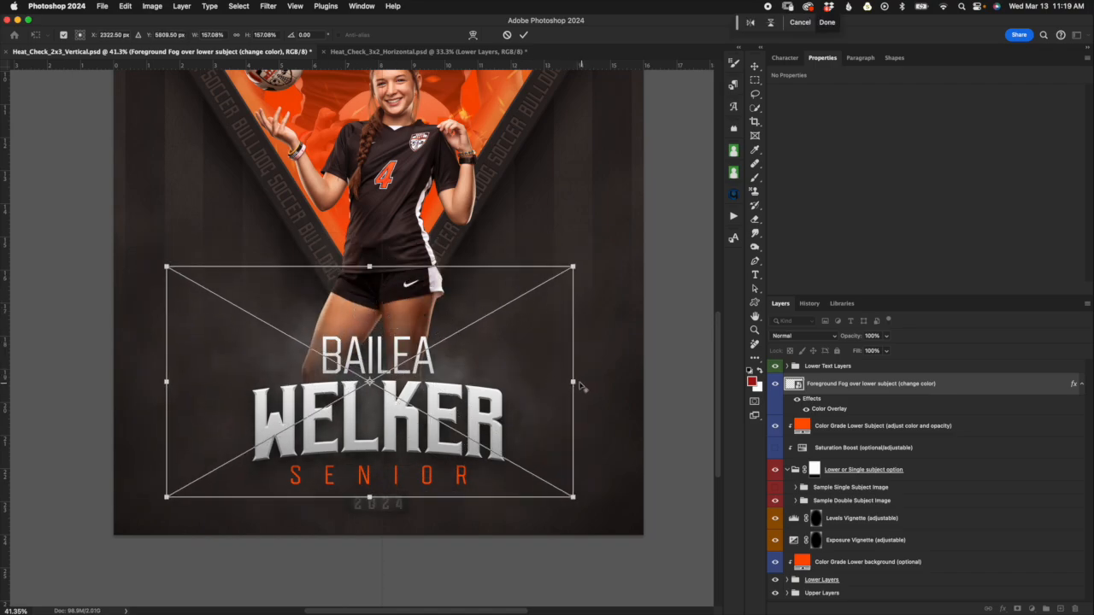
{"action": "left_click_drag", "start_coordinate": [572, 381], "coordinate": [629, 392]}
{"action": "left_click", "coordinate": [507, 35]}
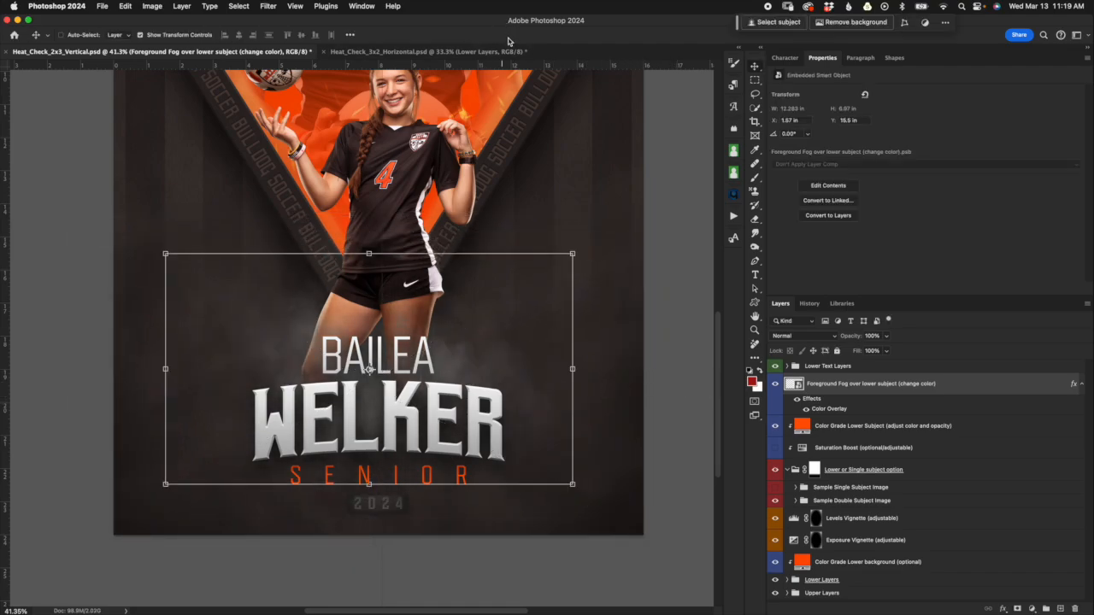
Try a dark red (#a32323) Color Overlay and a different layer opacity on the foreground fog.
{"action": "left_click", "coordinate": [835, 409]}
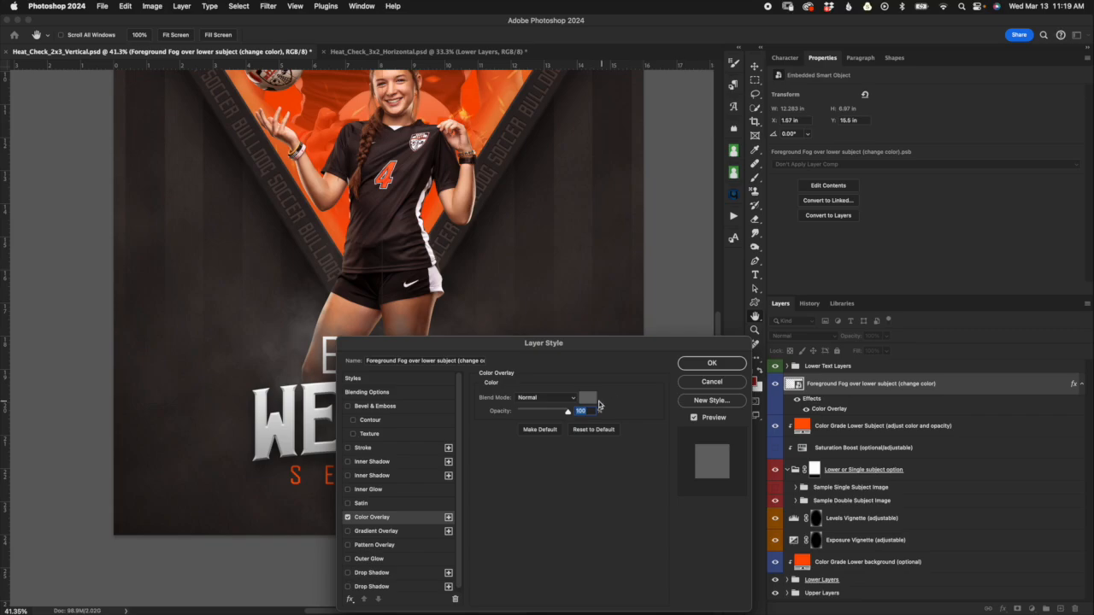
{"action": "left_click", "coordinate": [596, 399]}
{"action": "left_click", "coordinate": [822, 188]}
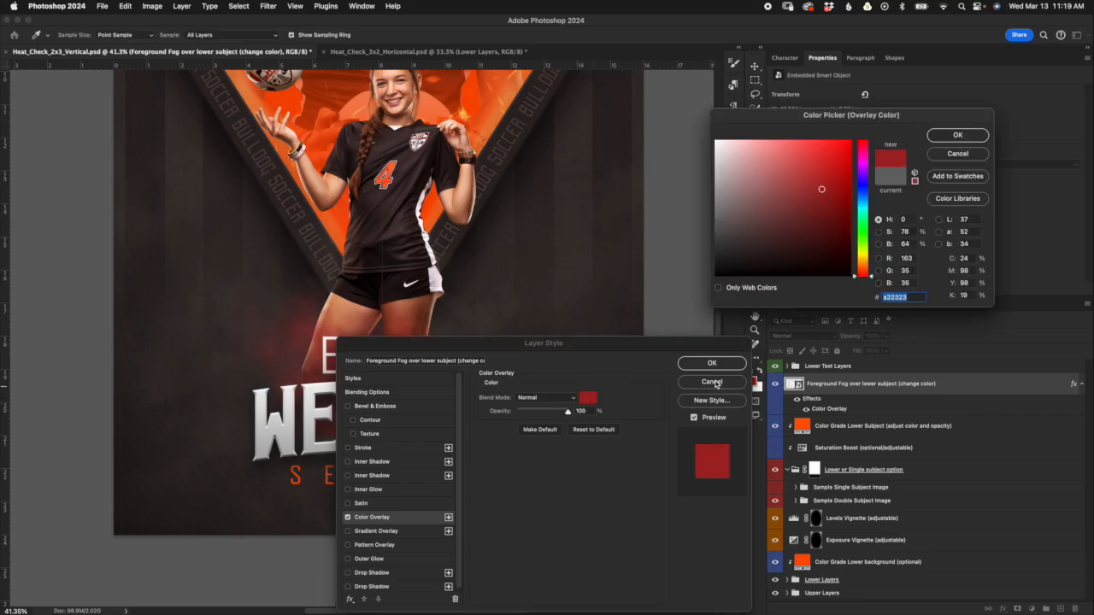
{"action": "left_click", "coordinate": [958, 154]}
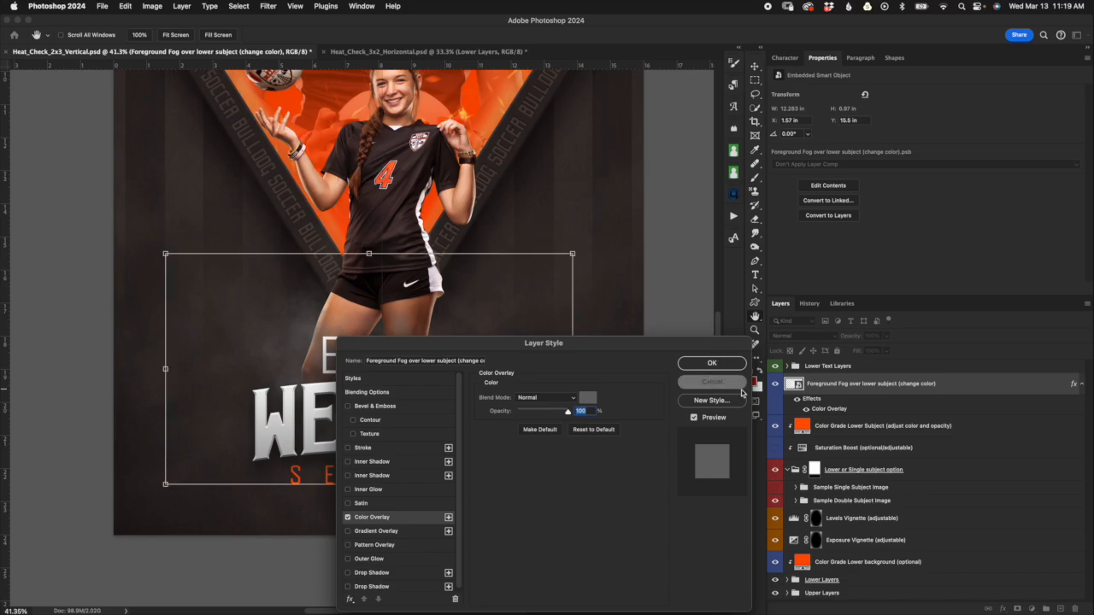
{"action": "left_click", "coordinate": [712, 381]}
{"action": "left_click_drag", "start_coordinate": [852, 336], "coordinate": [907, 321]}
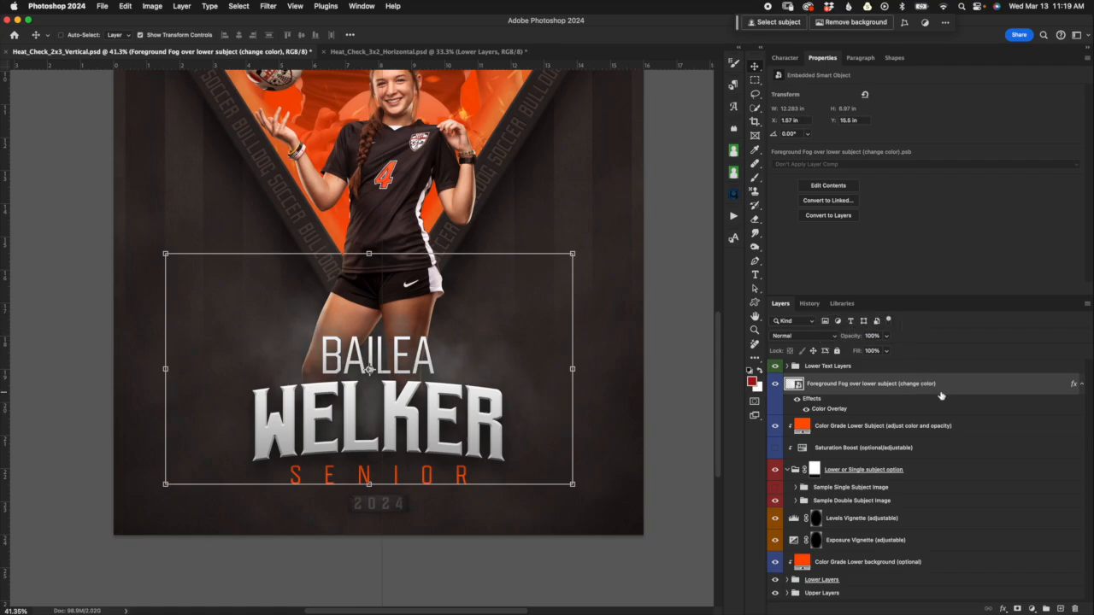
Expand the Lower Text Layers group and examine its text layers, including the Year text.
{"action": "left_click", "coordinate": [844, 370]}
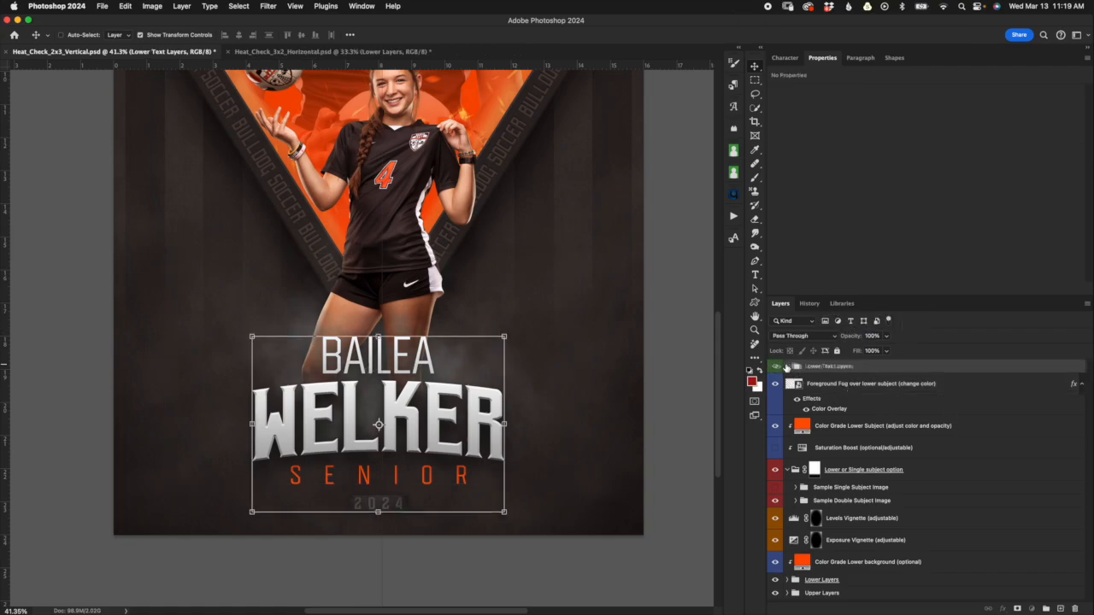
{"action": "left_click", "coordinate": [786, 367]}
{"action": "scroll", "coordinate": [859, 426], "scroll_direction": "down", "scroll_amount": 5}
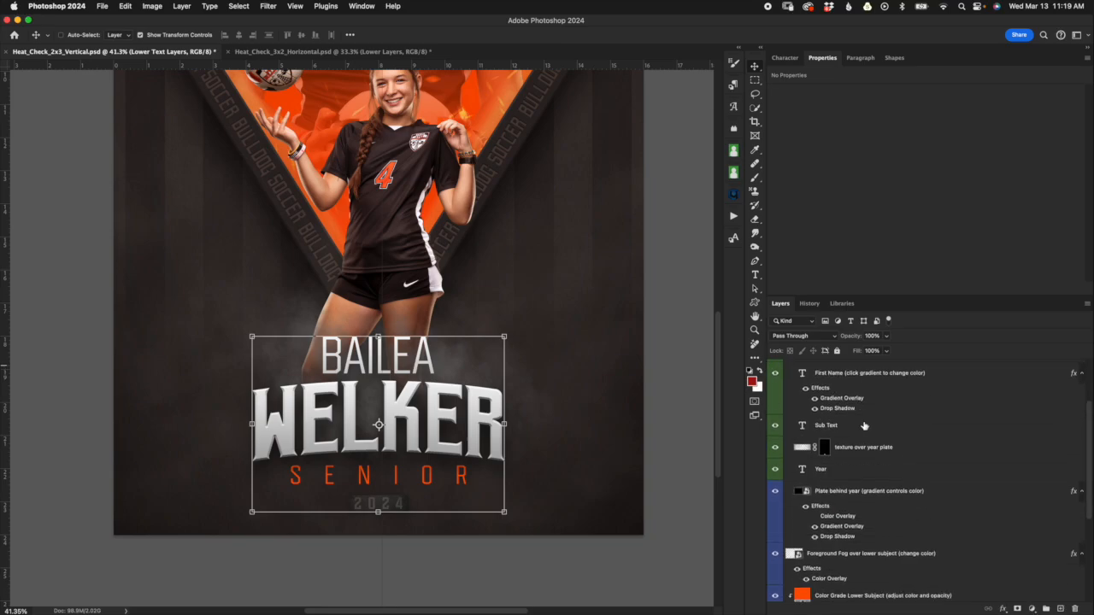
{"action": "scroll", "coordinate": [868, 438], "scroll_direction": "up", "scroll_amount": 2}
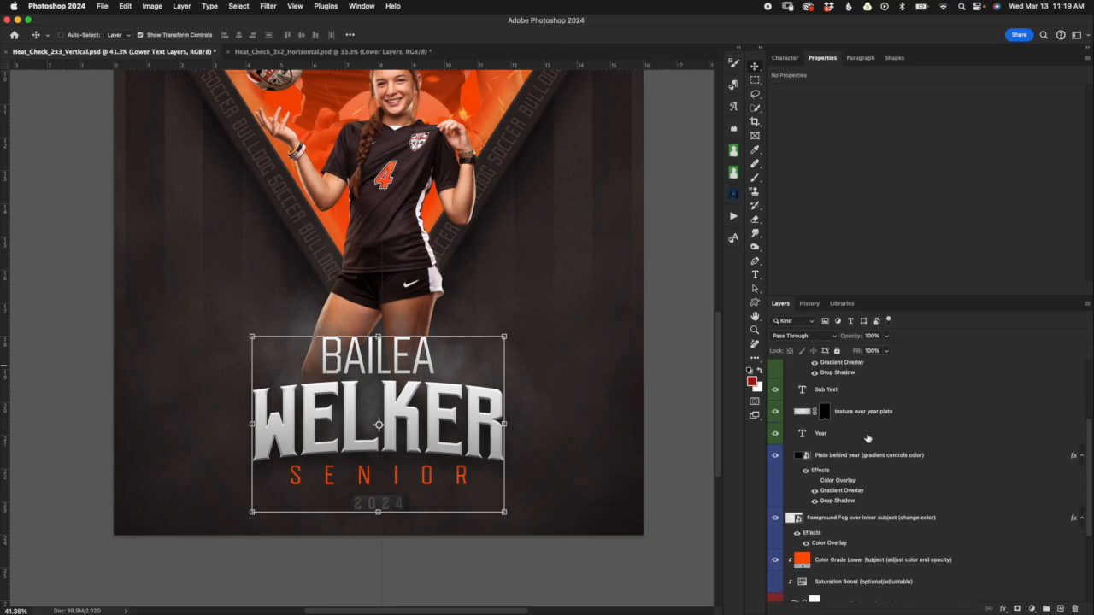
{"action": "left_click", "coordinate": [870, 438]}
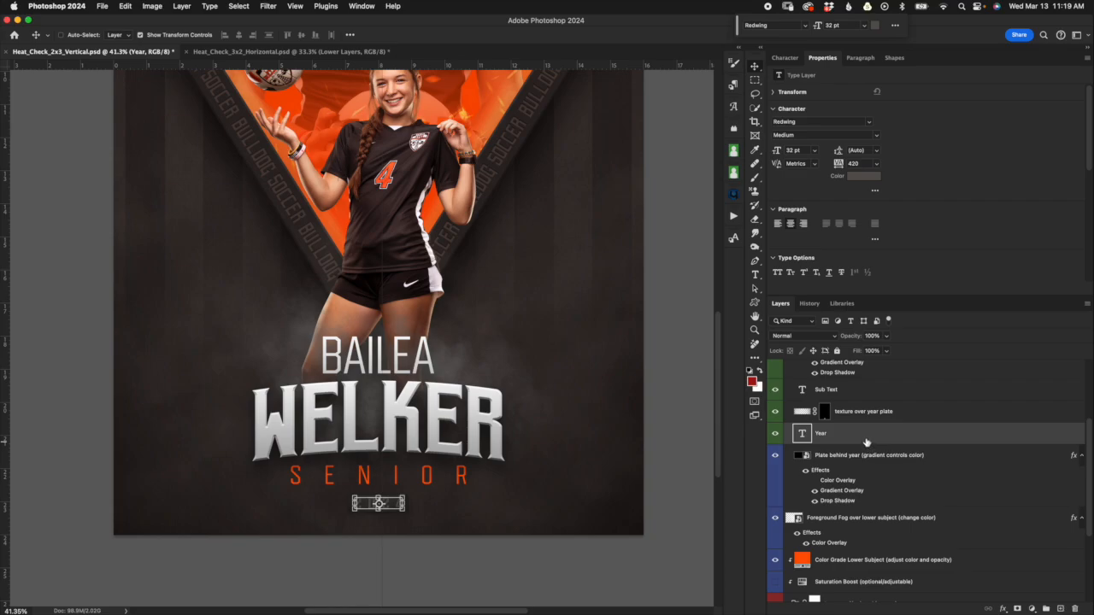
{"action": "scroll", "coordinate": [866, 442], "scroll_direction": "up", "scroll_amount": 5}
Try removing the Arch warp from the Last Name text by setting its warp style to None.
{"action": "left_click", "coordinate": [876, 400]}
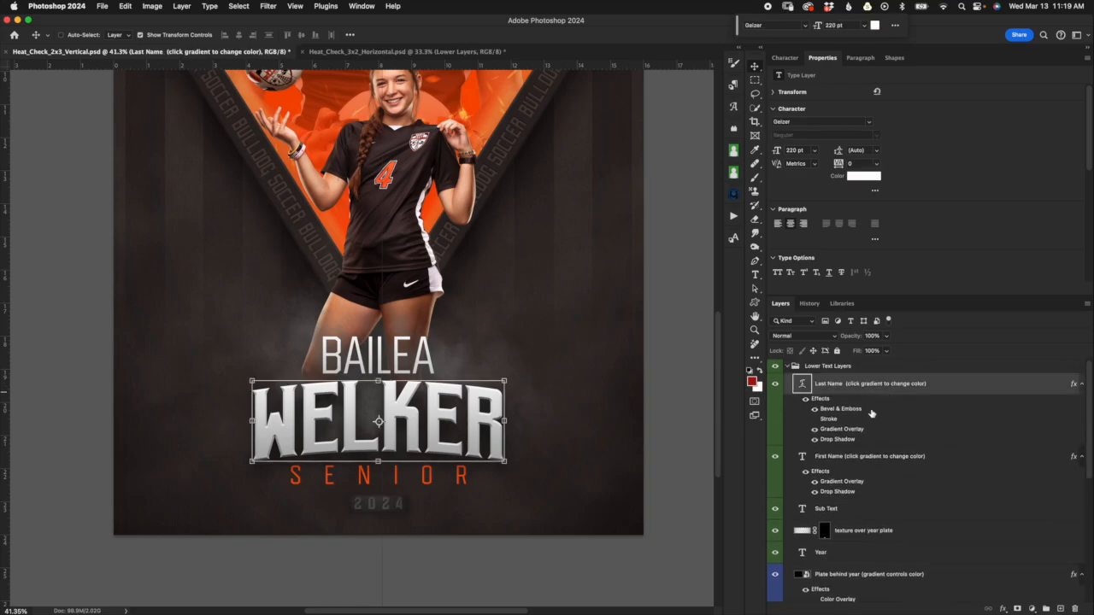
{"action": "double_click", "coordinate": [803, 386]}
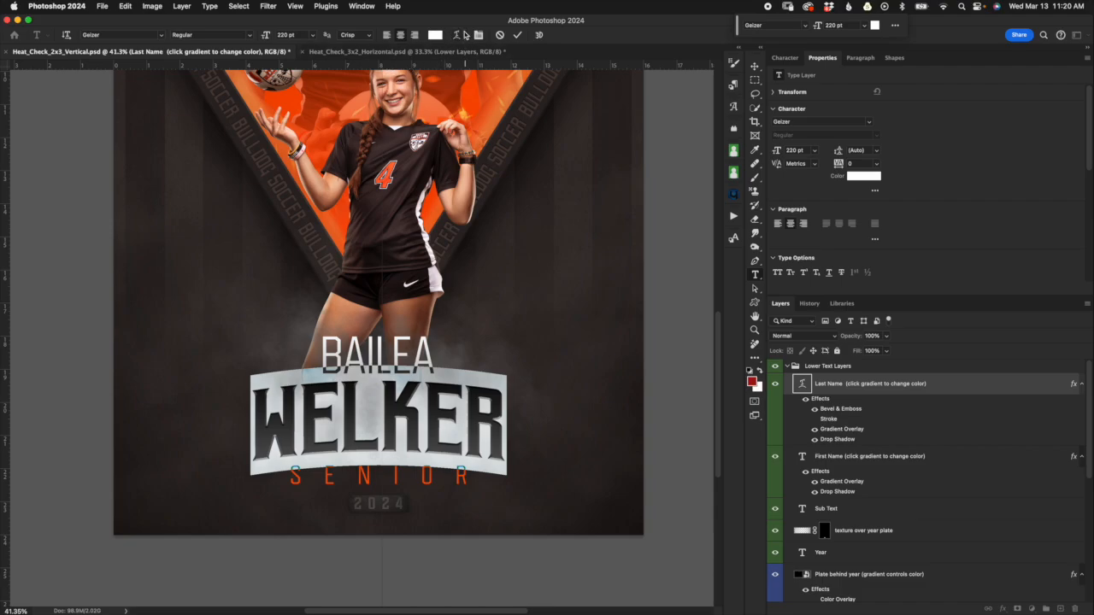
{"action": "left_click", "coordinate": [459, 36]}
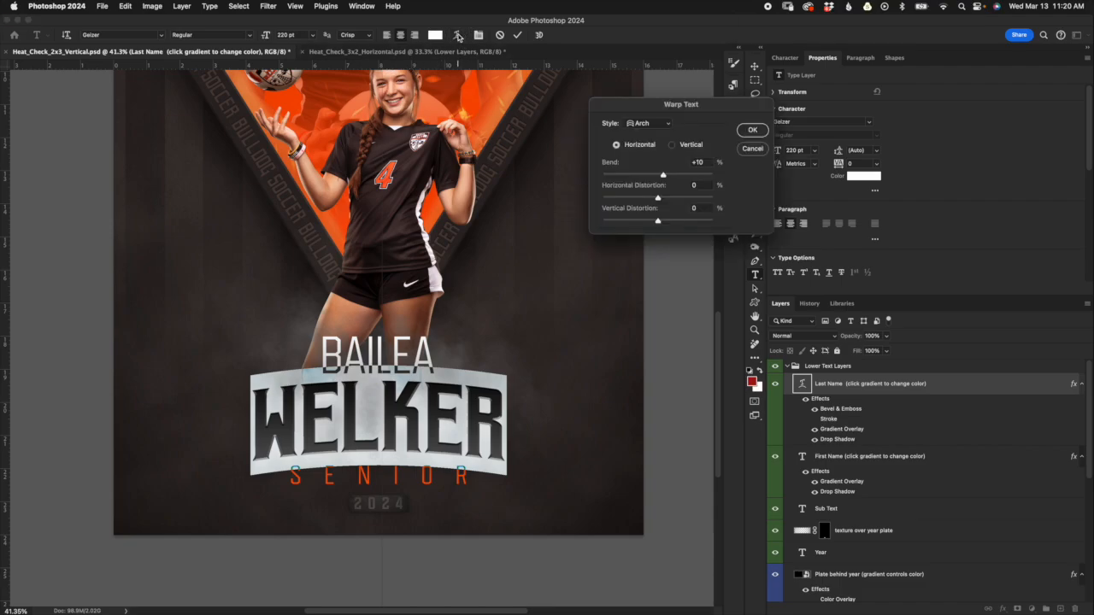
{"action": "left_click_drag", "start_coordinate": [700, 109], "coordinate": [678, 100]}
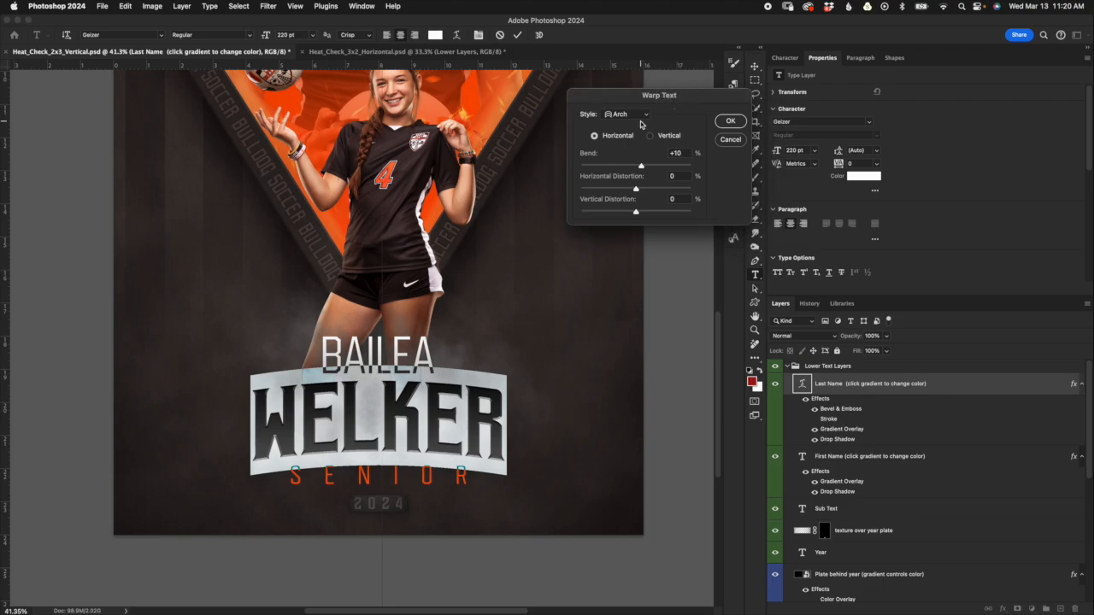
{"action": "left_click_drag", "start_coordinate": [672, 102], "coordinate": [669, 97]}
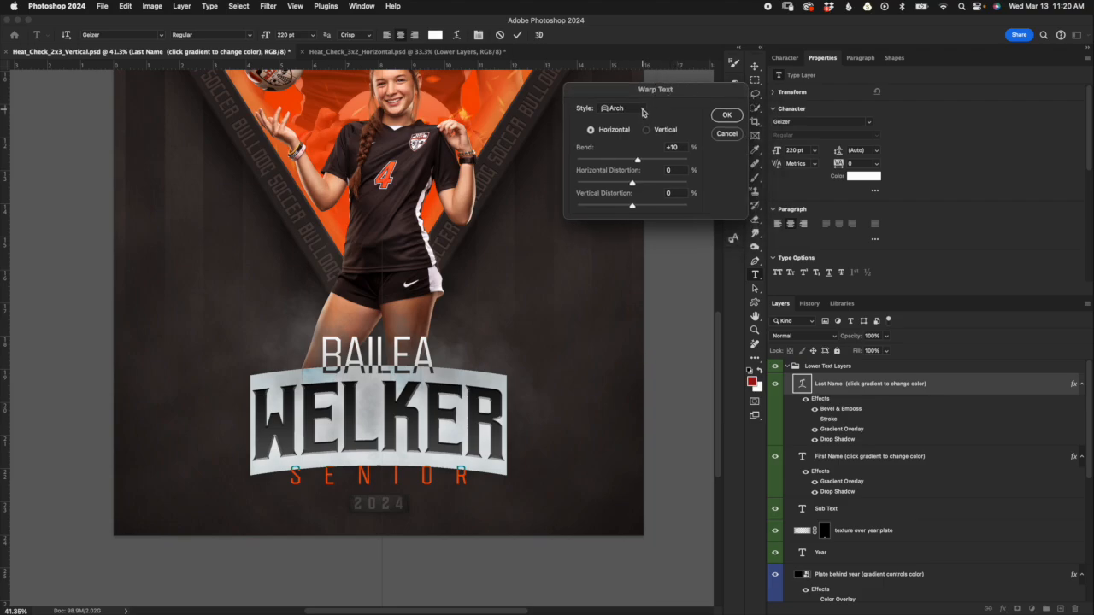
{"action": "left_click", "coordinate": [644, 109]}
{"action": "left_click", "coordinate": [643, 58]}
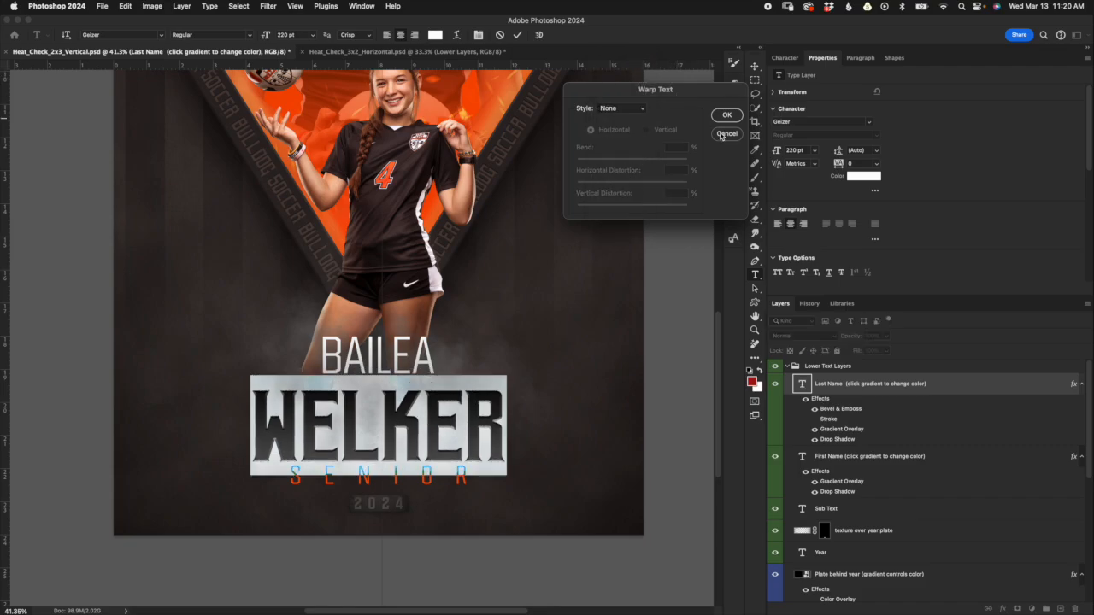
Try an Arch warp with a small bend on the Last Name text, then discard the text edit.
{"action": "left_click", "coordinate": [635, 109]}
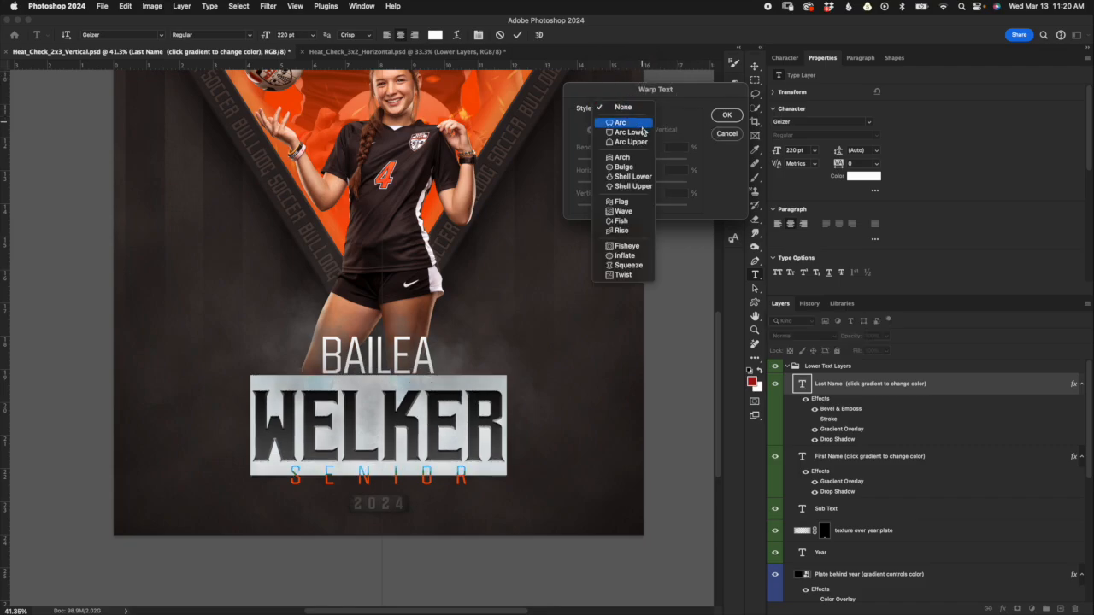
{"action": "left_click", "coordinate": [638, 159]}
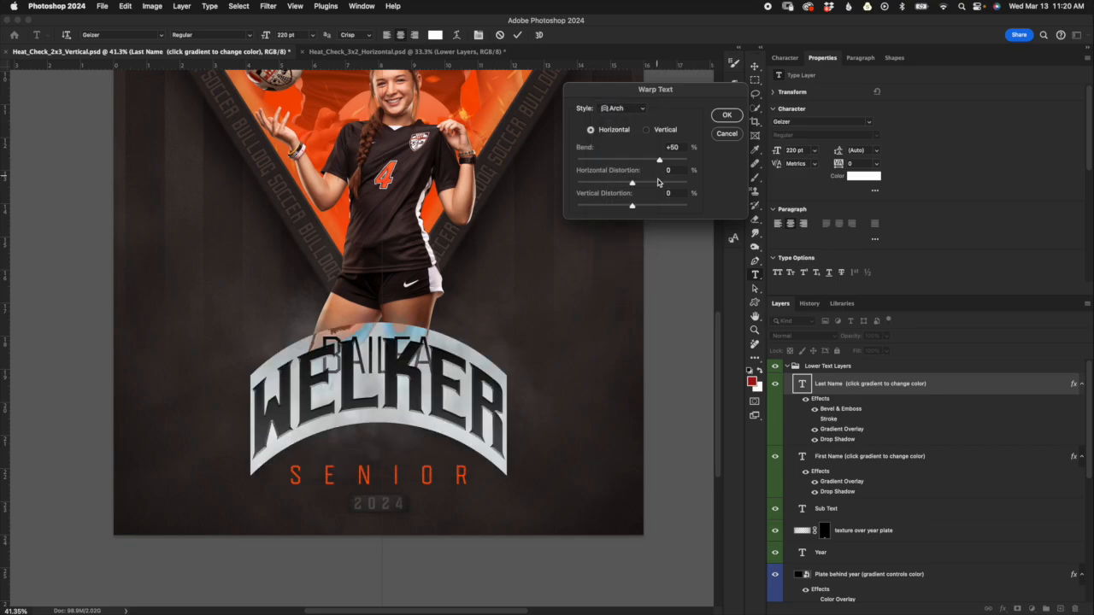
{"action": "left_click_drag", "start_coordinate": [661, 165], "coordinate": [641, 161]}
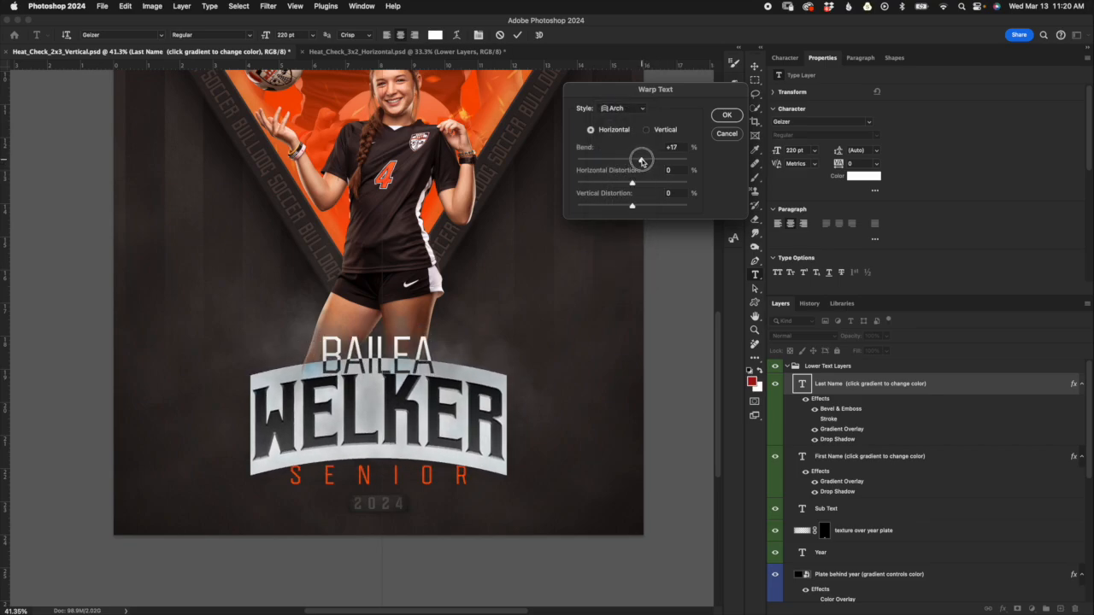
{"action": "key", "text": "Return"}
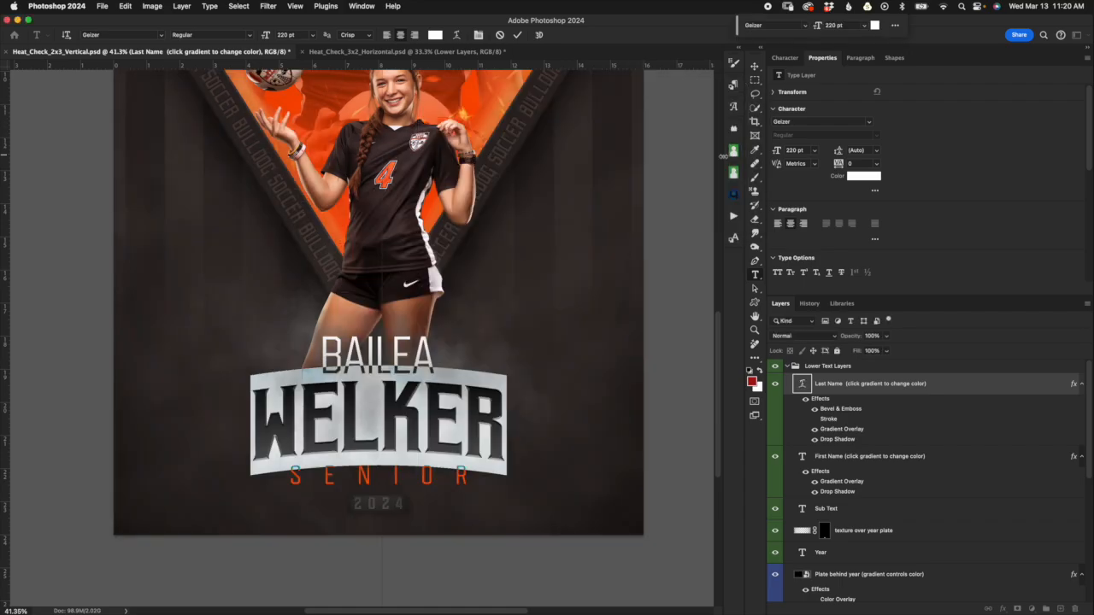
{"action": "left_click", "coordinate": [499, 36]}
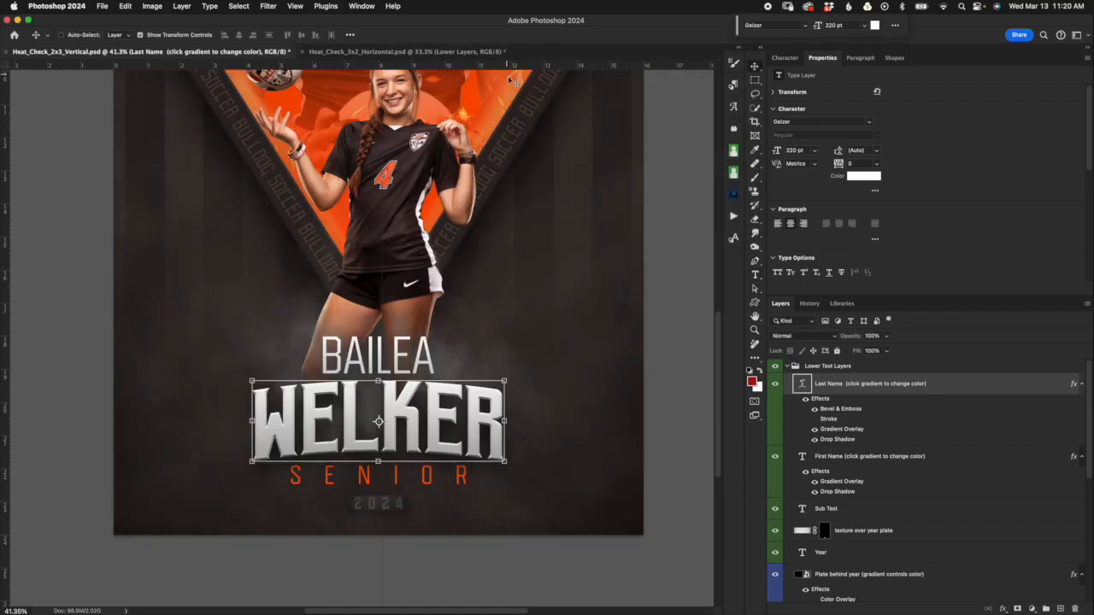
Inspect the Gradient Overlay settings of the Last Name layer, keeping them as they are.
{"action": "left_click", "coordinate": [966, 466]}
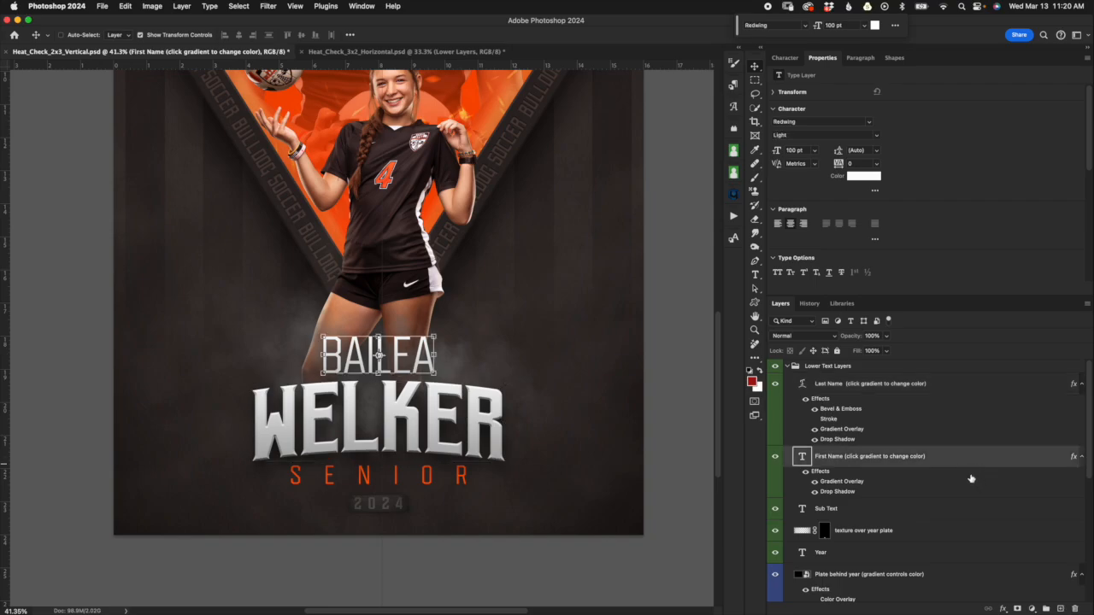
{"action": "left_click", "coordinate": [889, 390]}
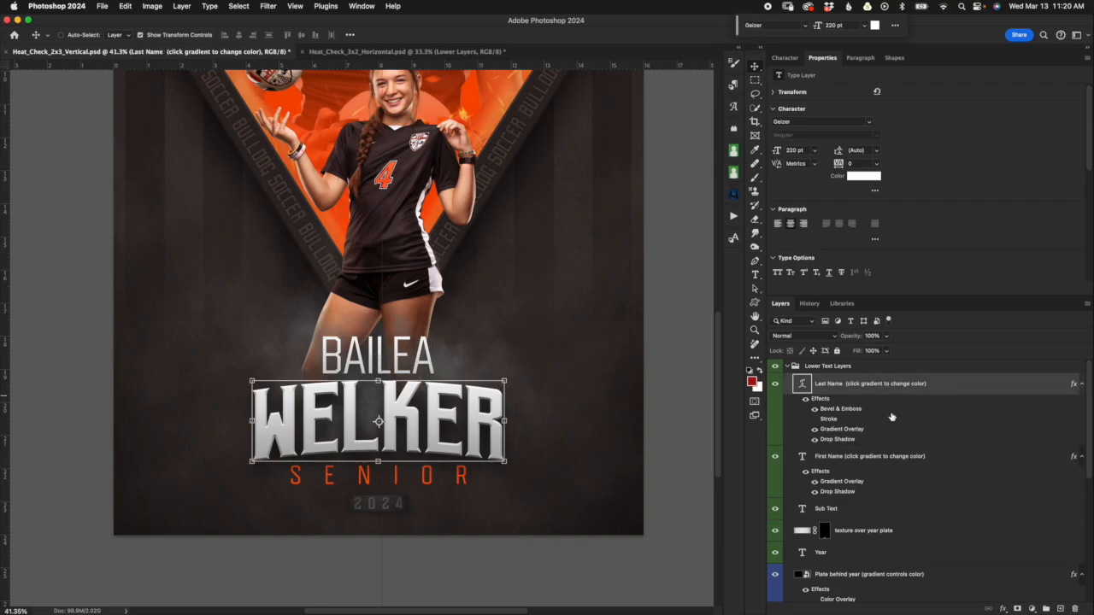
{"action": "double_click", "coordinate": [847, 431]}
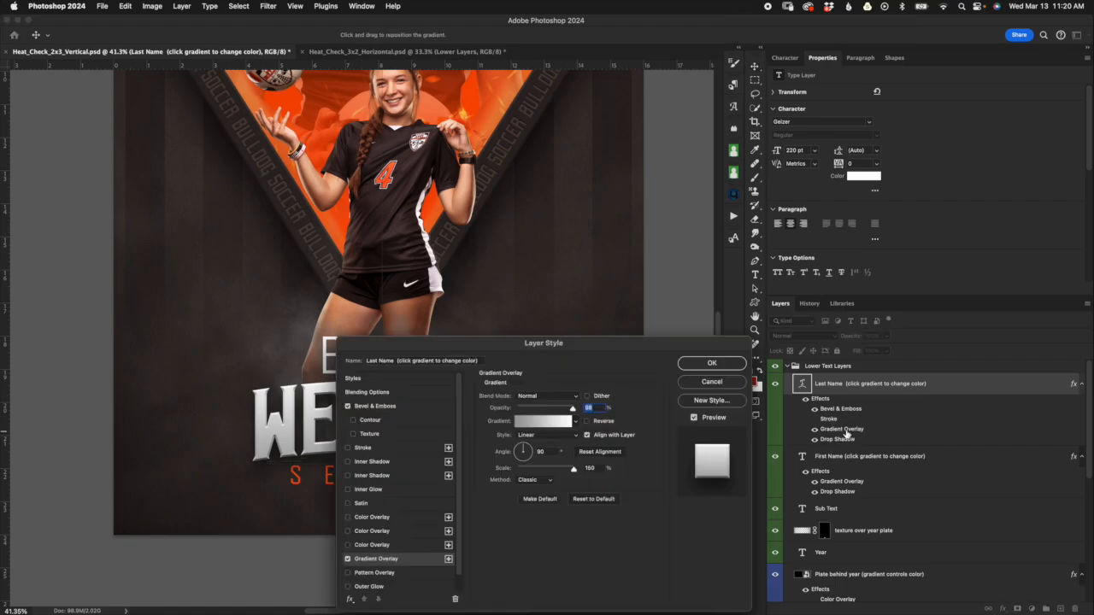
{"action": "left_click_drag", "start_coordinate": [620, 344], "coordinate": [826, 236]}
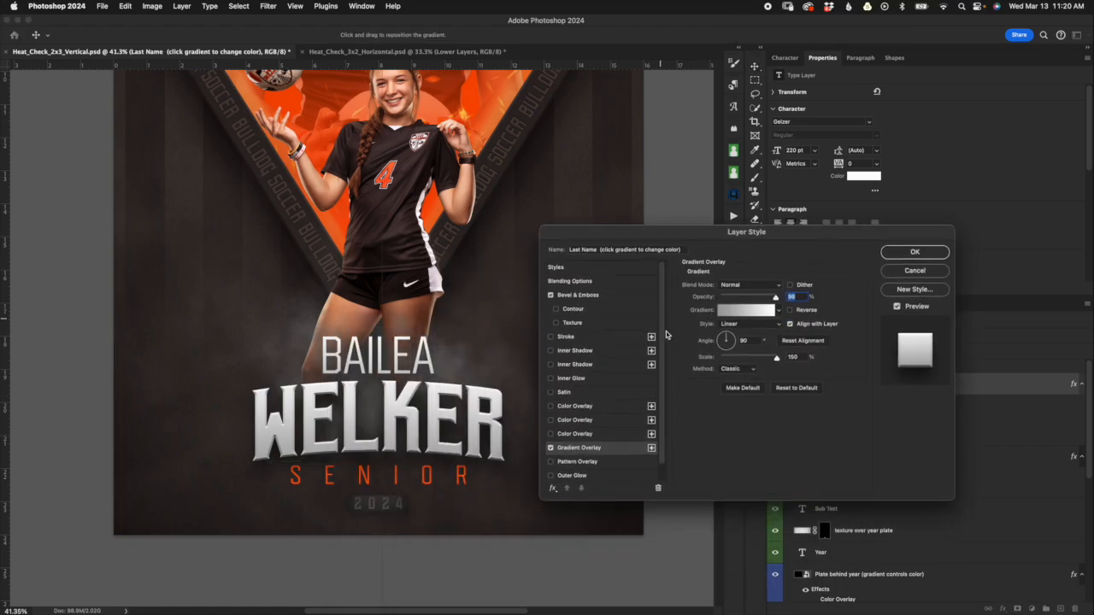
{"action": "left_click", "coordinate": [921, 275]}
Try a red (#c22f2f) text color on the Last Name layer with its Gradient Overlay hidden, then show the overlay again.
{"action": "left_click", "coordinate": [815, 429]}
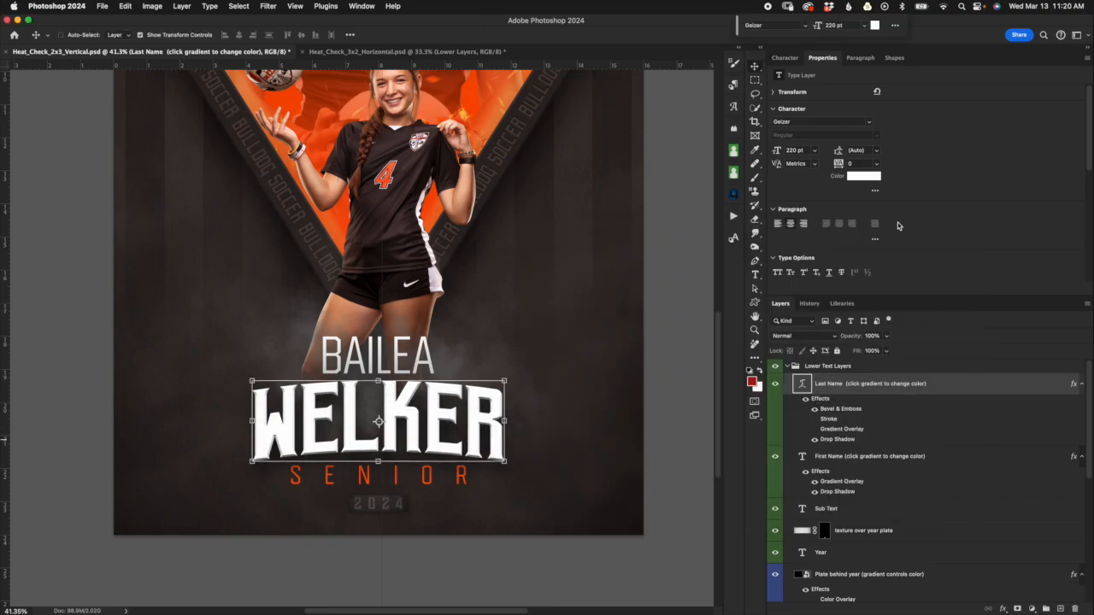
{"action": "left_click", "coordinate": [860, 179]}
{"action": "left_click", "coordinate": [836, 193]}
{"action": "left_click", "coordinate": [805, 224]}
{"action": "left_click", "coordinate": [818, 173]}
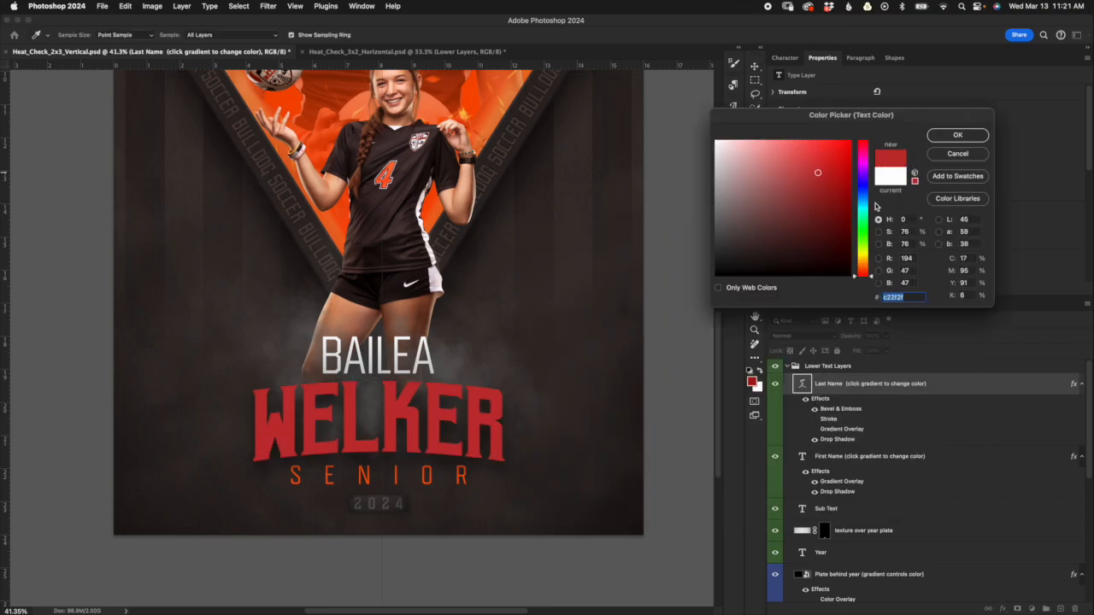
{"action": "left_click", "coordinate": [957, 154]}
{"action": "left_click", "coordinate": [815, 429]}
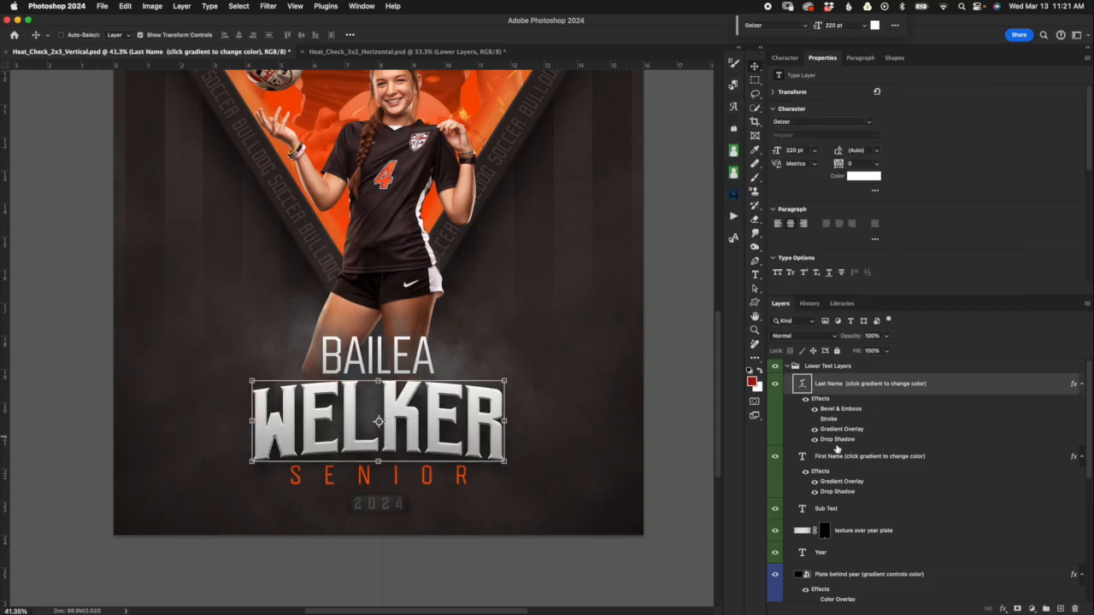
Examine the color stops of the Last Name layer's Gradient Overlay in the Gradient Editor.
{"action": "left_click", "coordinate": [849, 430]}
{"action": "double_click", "coordinate": [849, 430]}
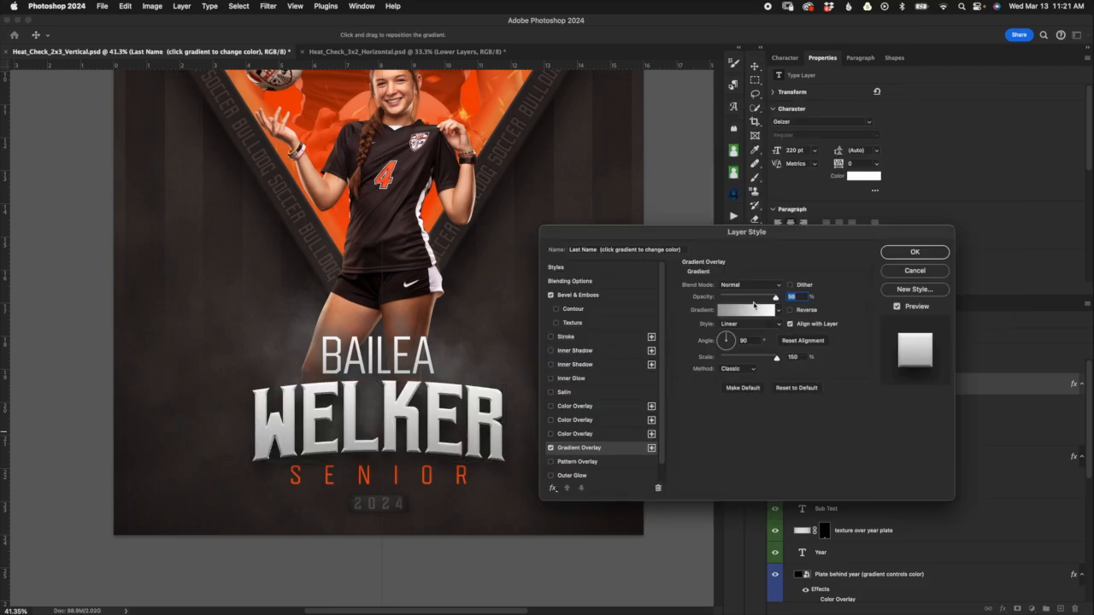
{"action": "left_click", "coordinate": [754, 307]}
{"action": "left_click", "coordinate": [903, 101]}
{"action": "left_click", "coordinate": [754, 311]}
{"action": "left_click", "coordinate": [704, 541]}
{"action": "left_click", "coordinate": [706, 542]}
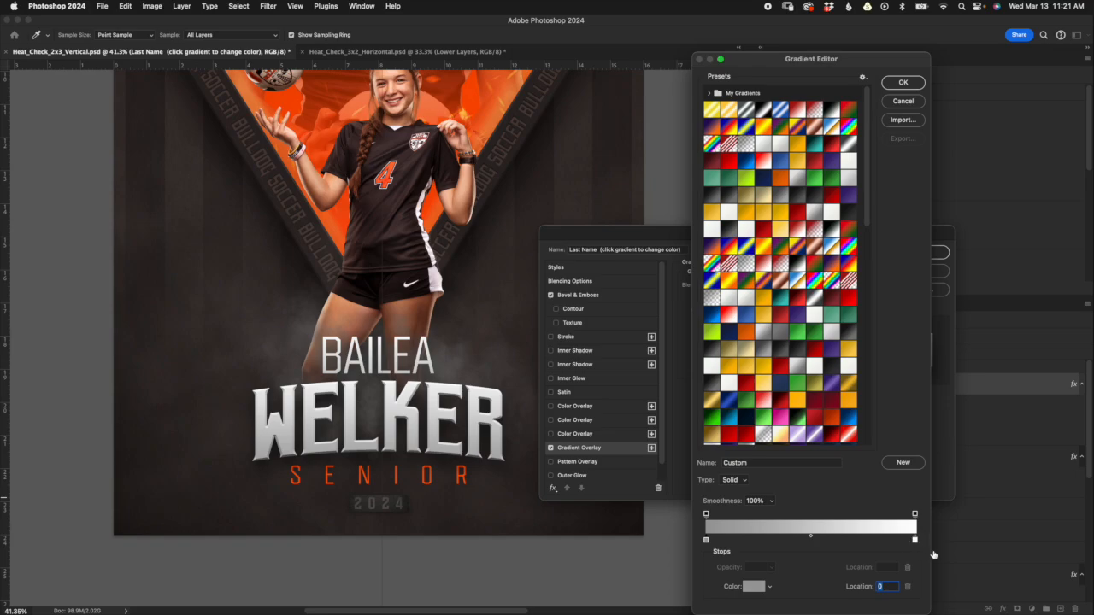
Try red, bright green and dark red gradient presets on the Last Name text, then cancel the layer style changes.
{"action": "left_click_drag", "start_coordinate": [866, 165], "coordinate": [873, 523]}
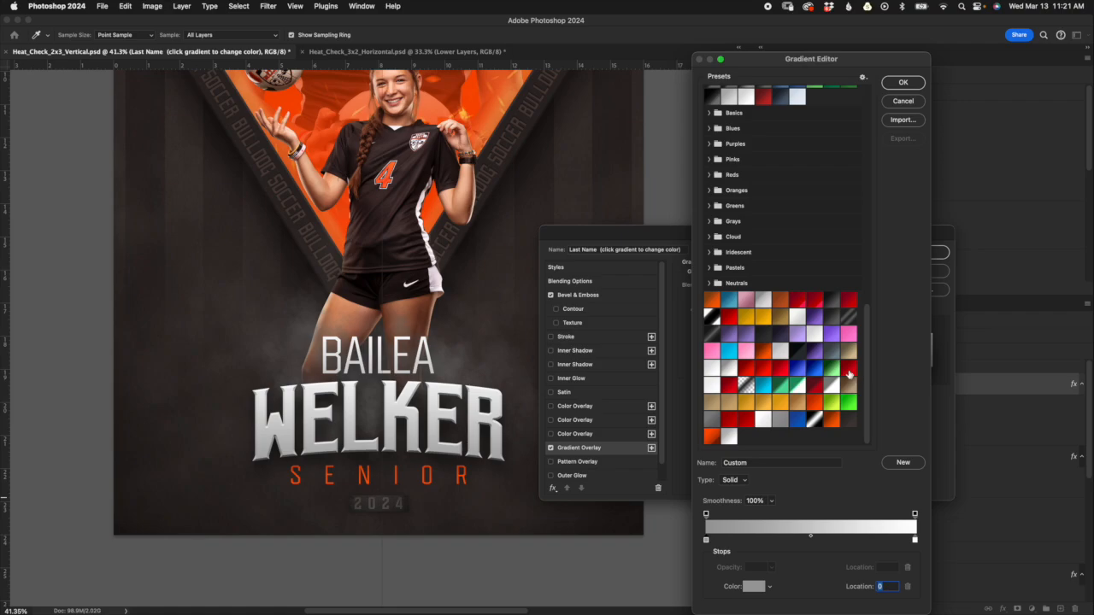
{"action": "left_click", "coordinate": [849, 370]}
{"action": "left_click", "coordinate": [749, 420]}
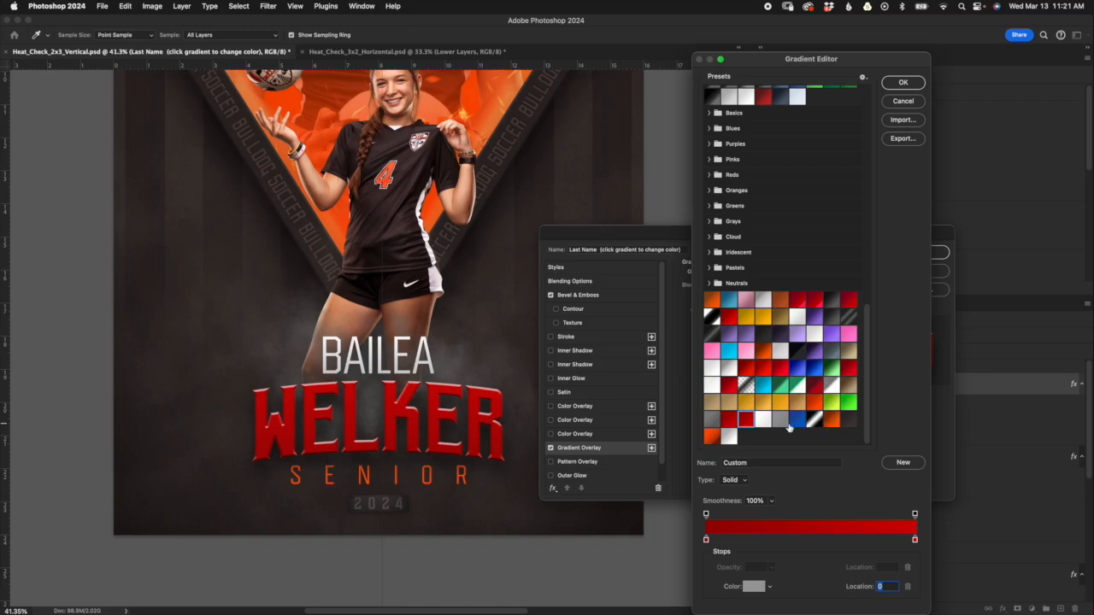
{"action": "left_click", "coordinate": [846, 403]}
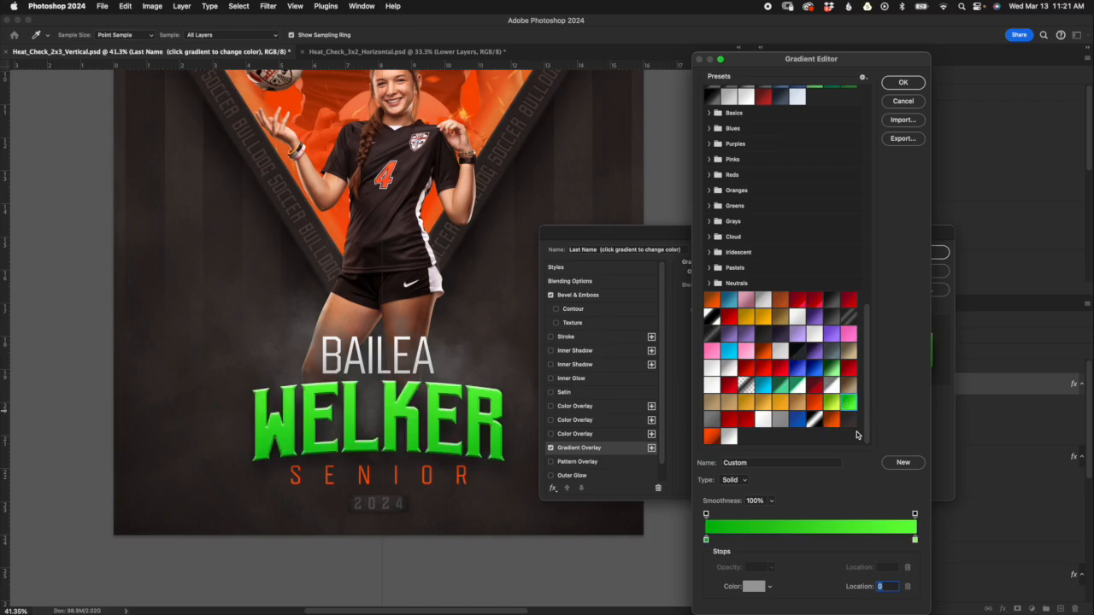
{"action": "left_click", "coordinate": [815, 385]}
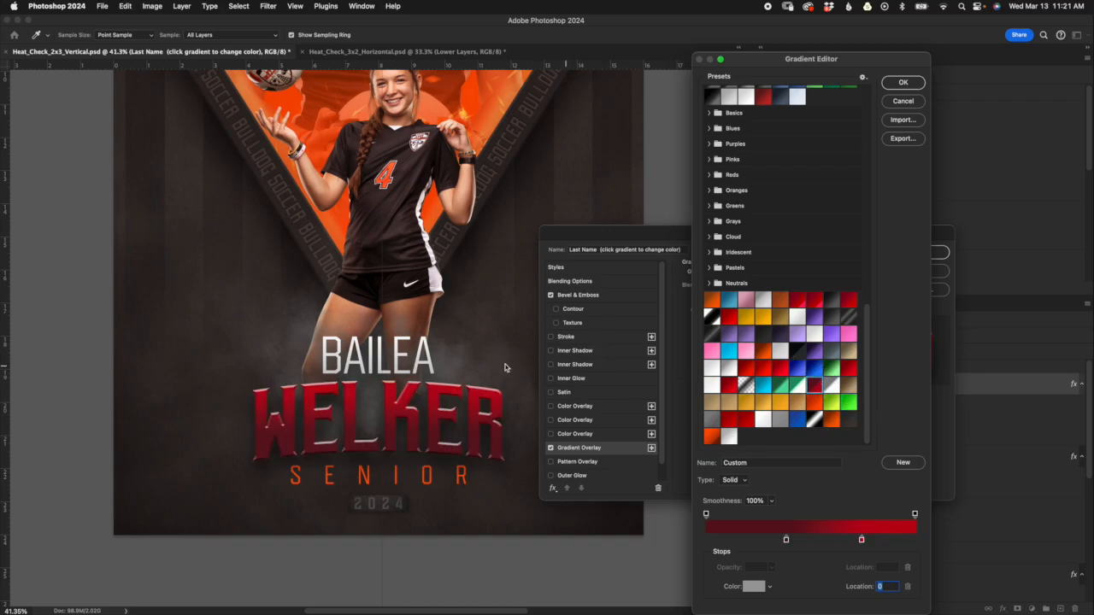
{"action": "left_click", "coordinate": [906, 83]}
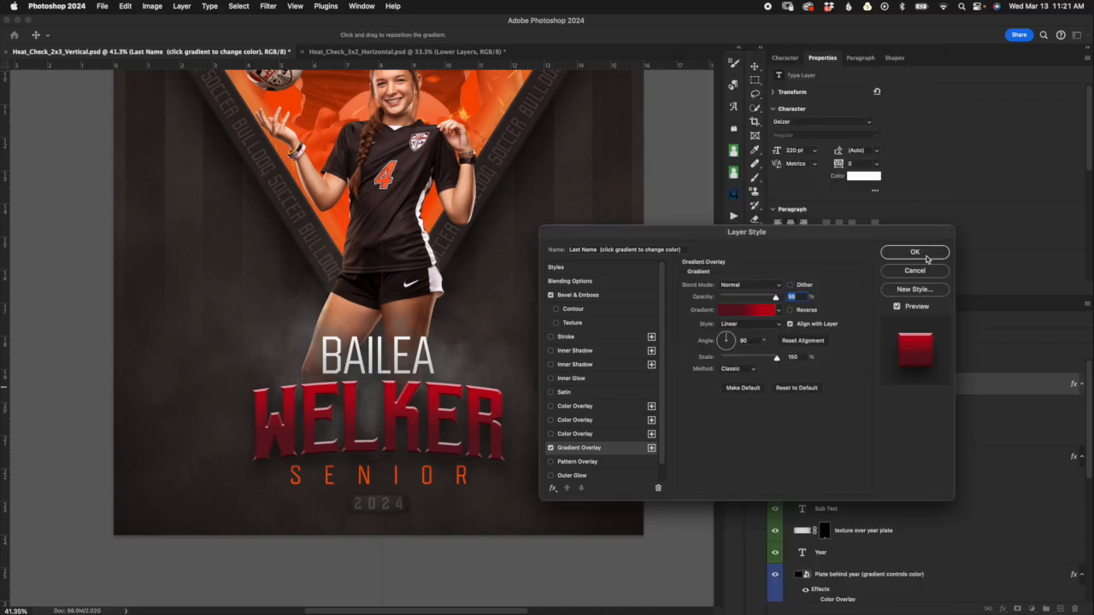
{"action": "left_click", "coordinate": [915, 271]}
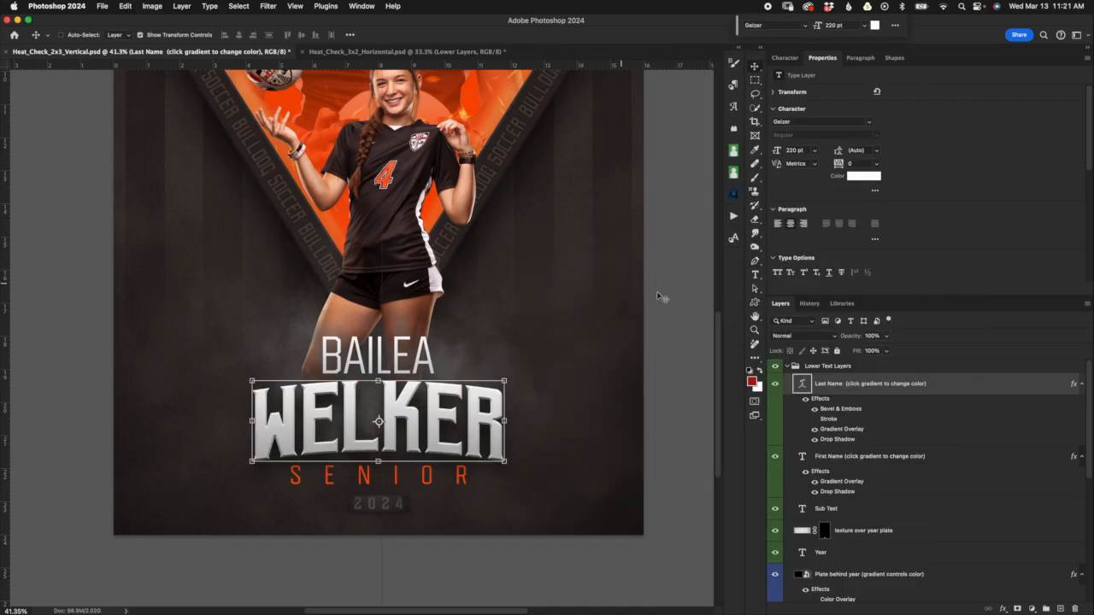
Try a solid-looking red gradient preset for the Last Name layer's Gradient Overlay.
{"action": "double_click", "coordinate": [842, 429]}
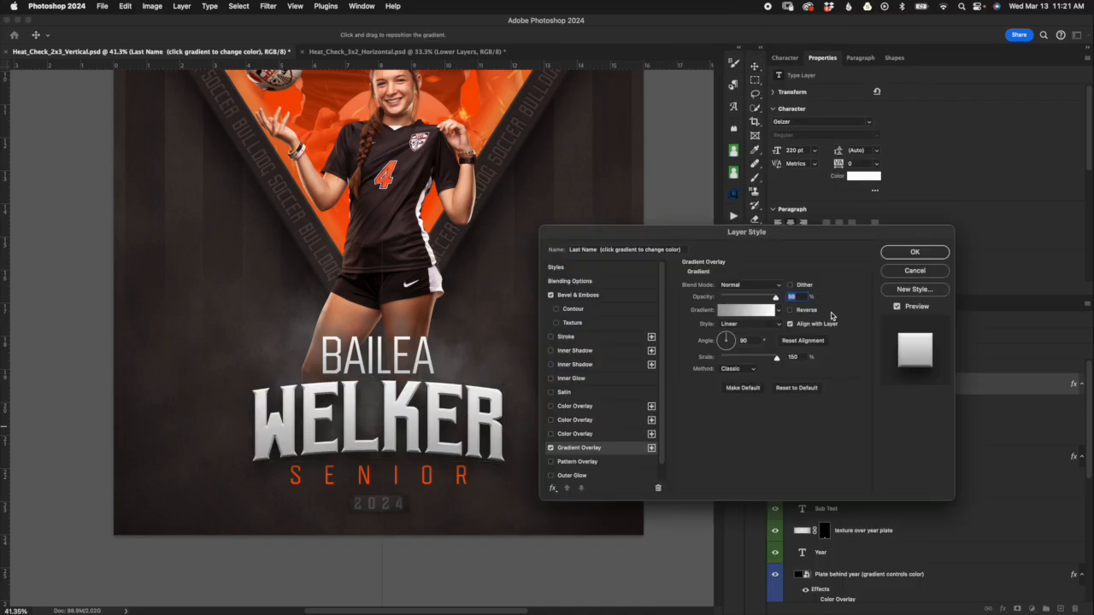
{"action": "left_click", "coordinate": [778, 310]}
{"action": "scroll", "coordinate": [794, 359], "scroll_direction": "down", "scroll_amount": 3}
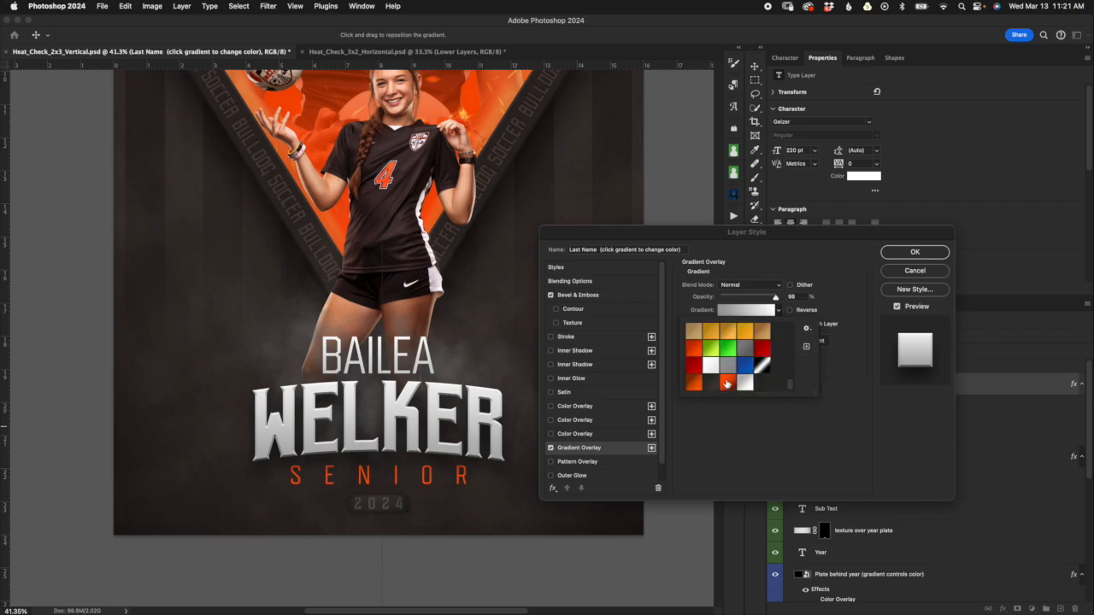
{"action": "left_click", "coordinate": [693, 366]}
{"action": "left_click", "coordinate": [915, 252]}
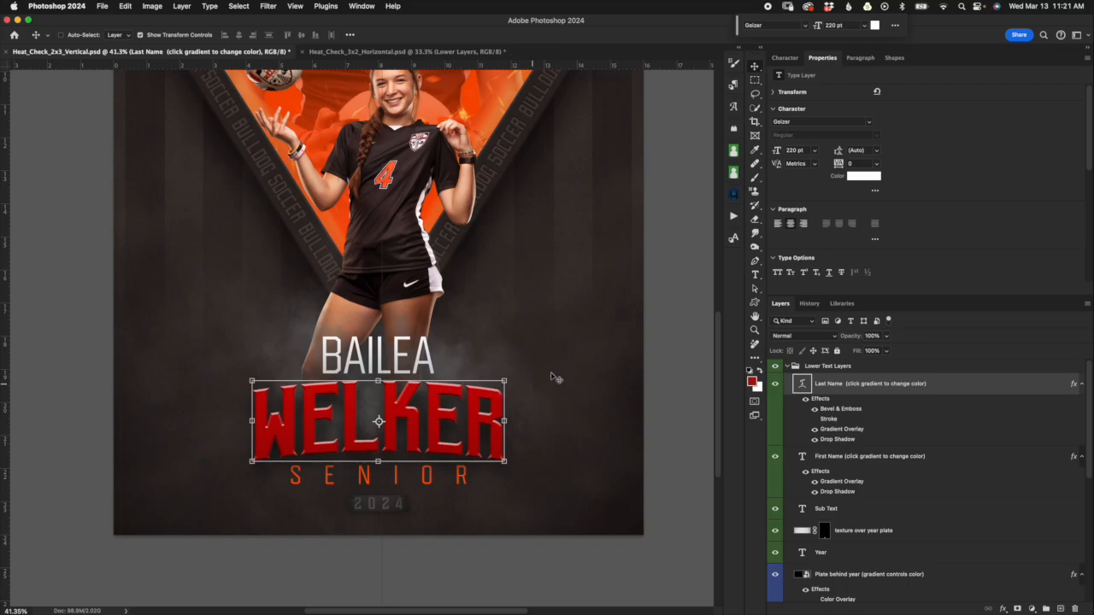
Try a lower highlight opacity in the Bevel & Emboss effect of the Last Name layer.
{"action": "double_click", "coordinate": [842, 409]}
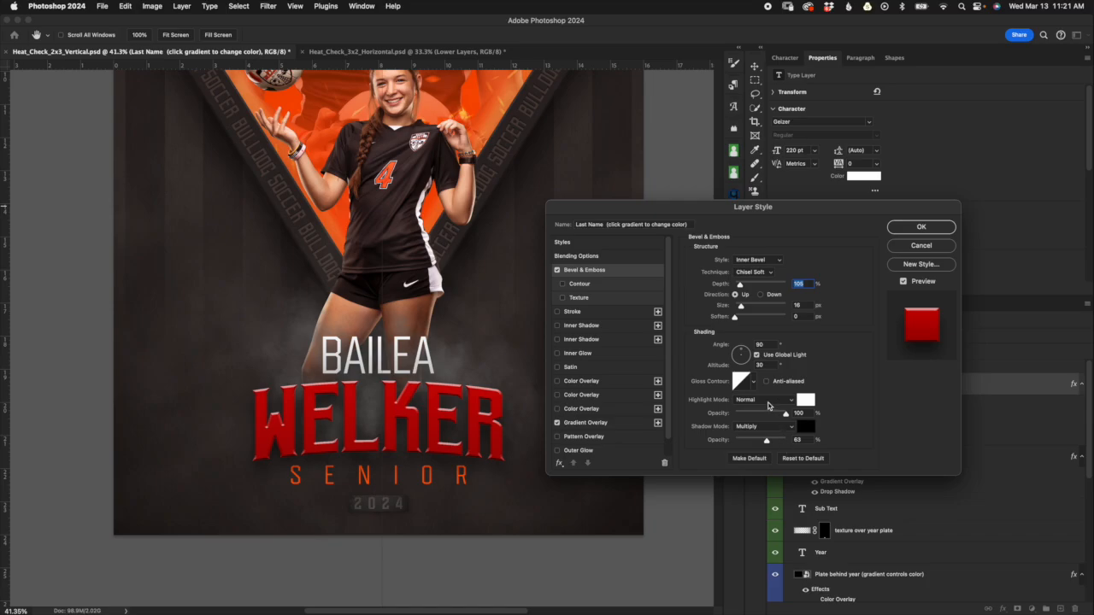
{"action": "left_click_drag", "start_coordinate": [786, 417], "coordinate": [769, 439]}
{"action": "left_click", "coordinate": [926, 247]}
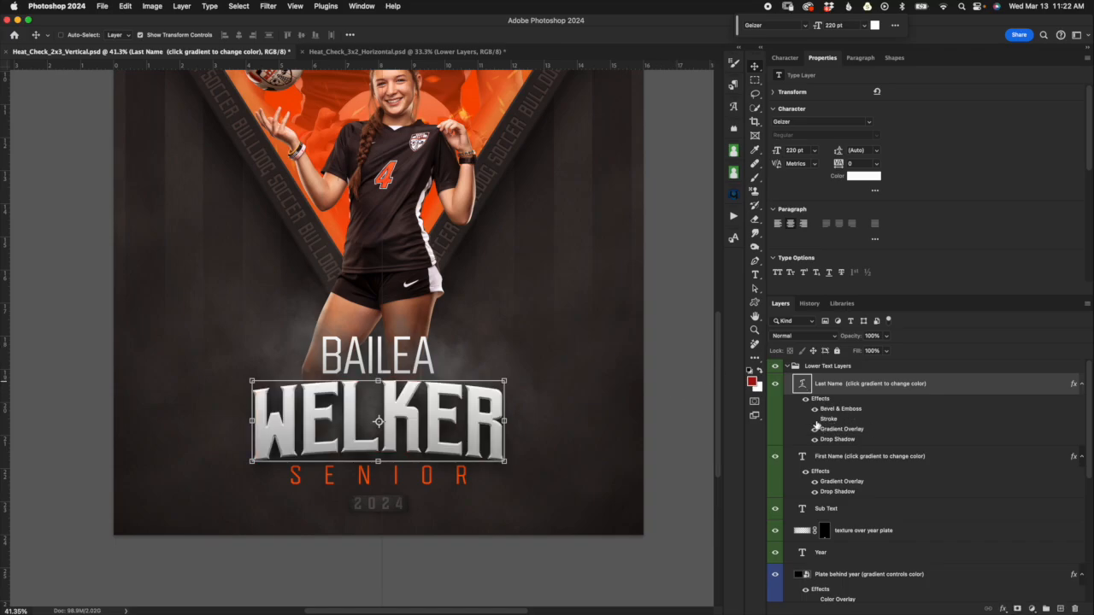
Enable the Last Name layer's Stroke effect and view the outlined lettering up close.
{"action": "left_click", "coordinate": [815, 419]}
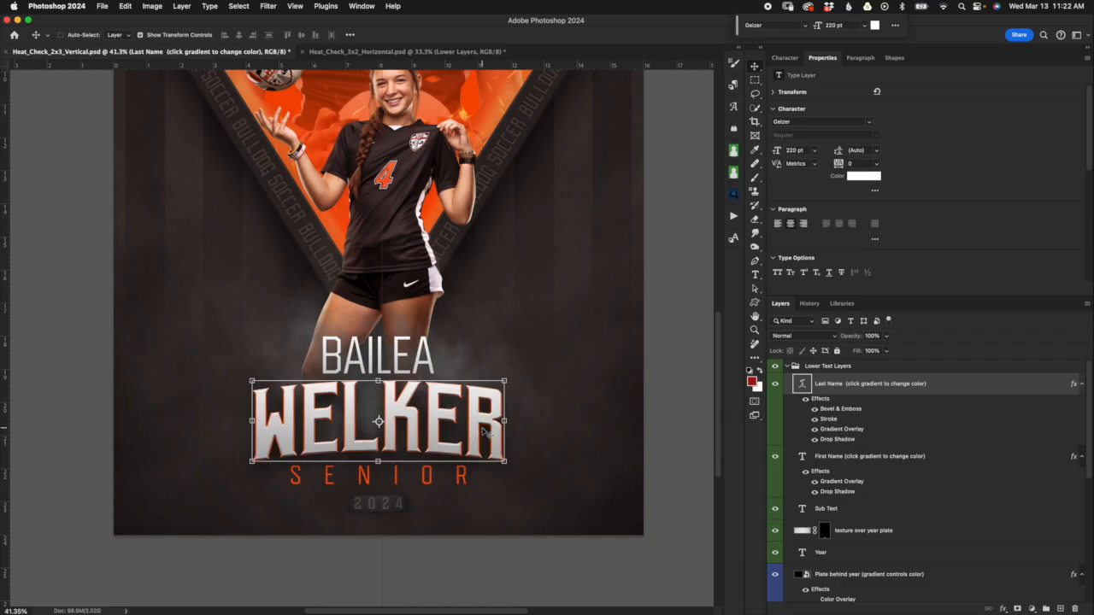
{"action": "key", "text": "super+plus"}
{"action": "key", "text": "super+plus"}
{"action": "scroll", "coordinate": [485, 433], "scroll_direction": "up", "scroll_amount": 5}
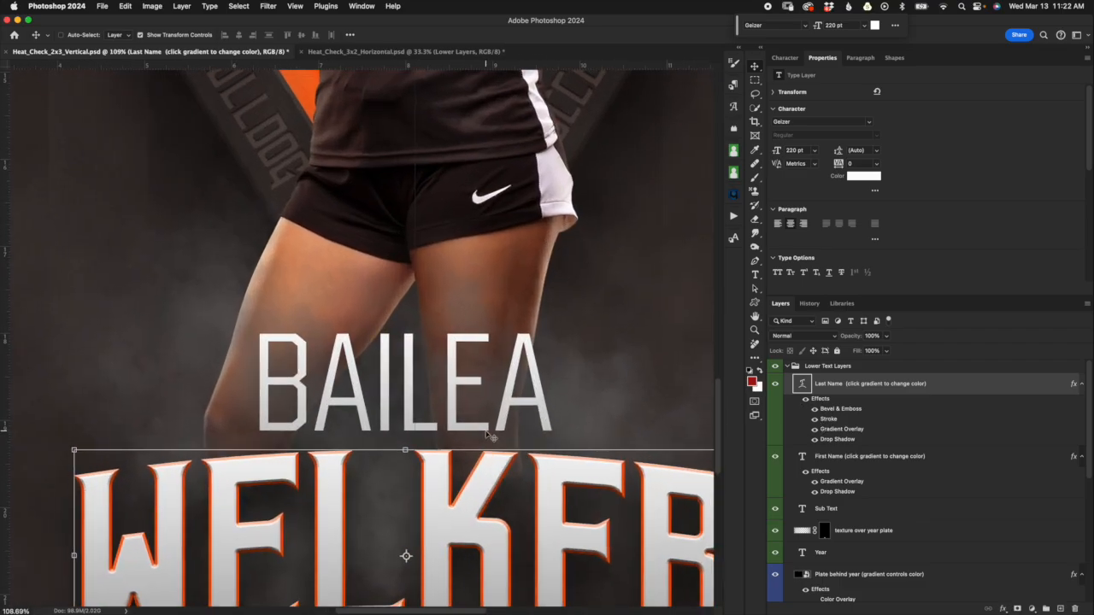
{"action": "scroll", "coordinate": [487, 435], "scroll_direction": "down", "scroll_amount": 4}
{"action": "scroll", "coordinate": [493, 438], "scroll_direction": "up", "scroll_amount": 5}
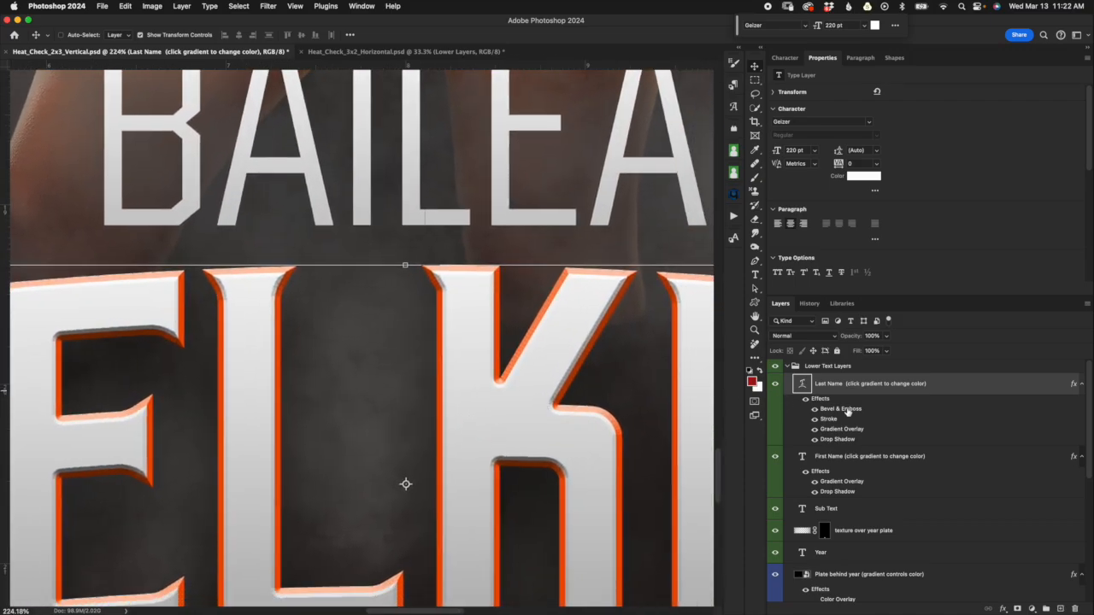
Try a thinner stroke in dark brown on the Last Name text, then cancel the layer style changes.
{"action": "double_click", "coordinate": [840, 418]}
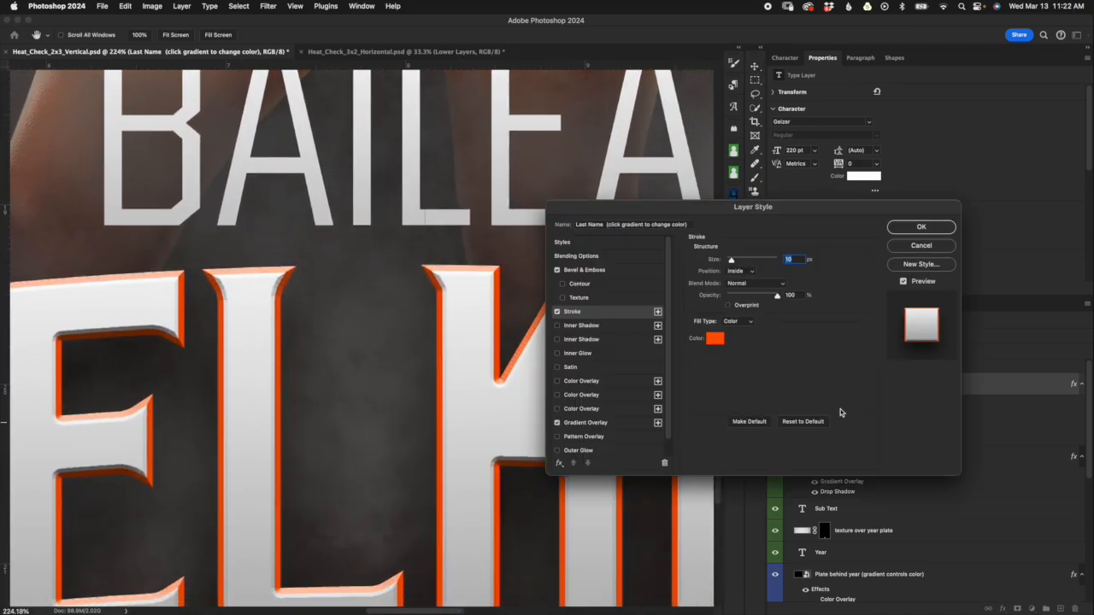
{"action": "left_click_drag", "start_coordinate": [762, 211], "coordinate": [853, 144]}
{"action": "left_click_drag", "start_coordinate": [820, 194], "coordinate": [819, 195]}
{"action": "left_click", "coordinate": [805, 272]}
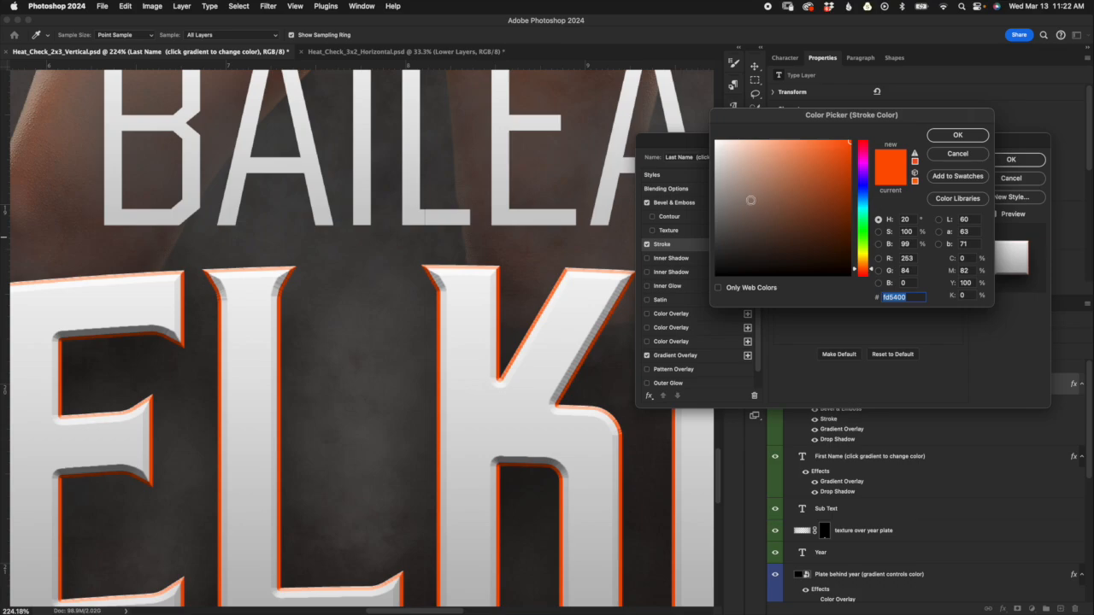
{"action": "left_click", "coordinate": [773, 205]}
{"action": "left_click_drag", "start_coordinate": [842, 237], "coordinate": [840, 244]}
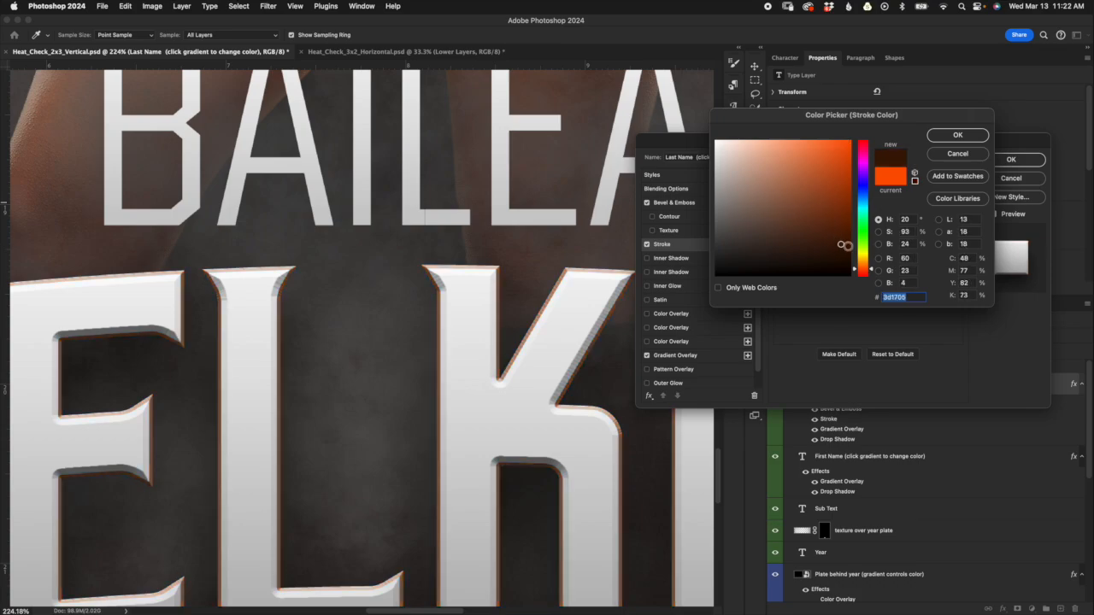
{"action": "left_click", "coordinate": [975, 156]}
{"action": "left_click", "coordinate": [1010, 160]}
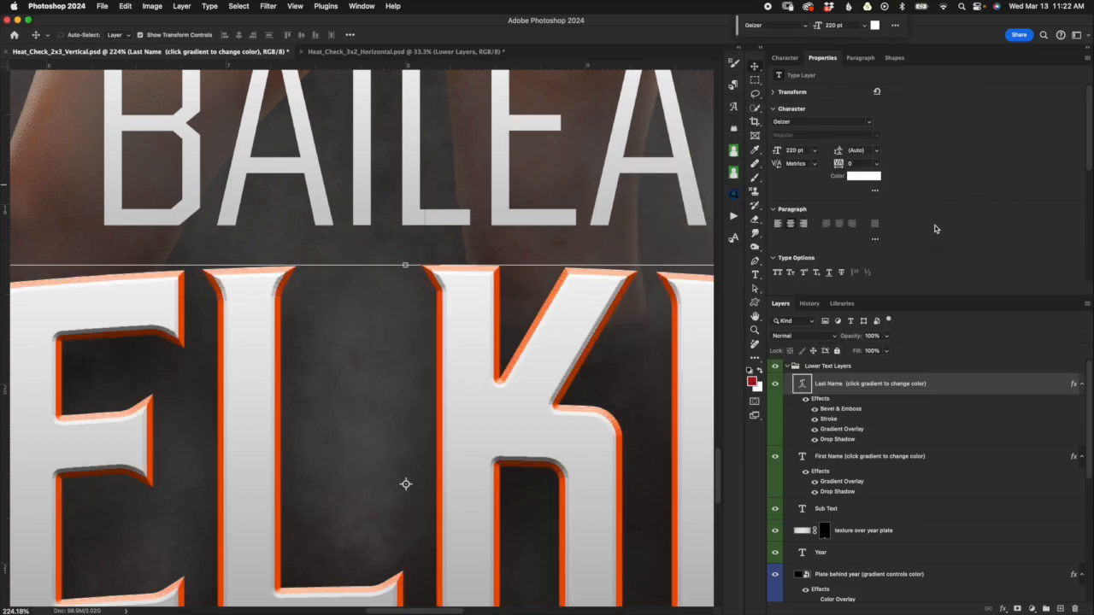
Hide the Stroke effect of the Last Name layer.
{"action": "scroll", "coordinate": [677, 419], "scroll_direction": "down", "scroll_amount": 4}
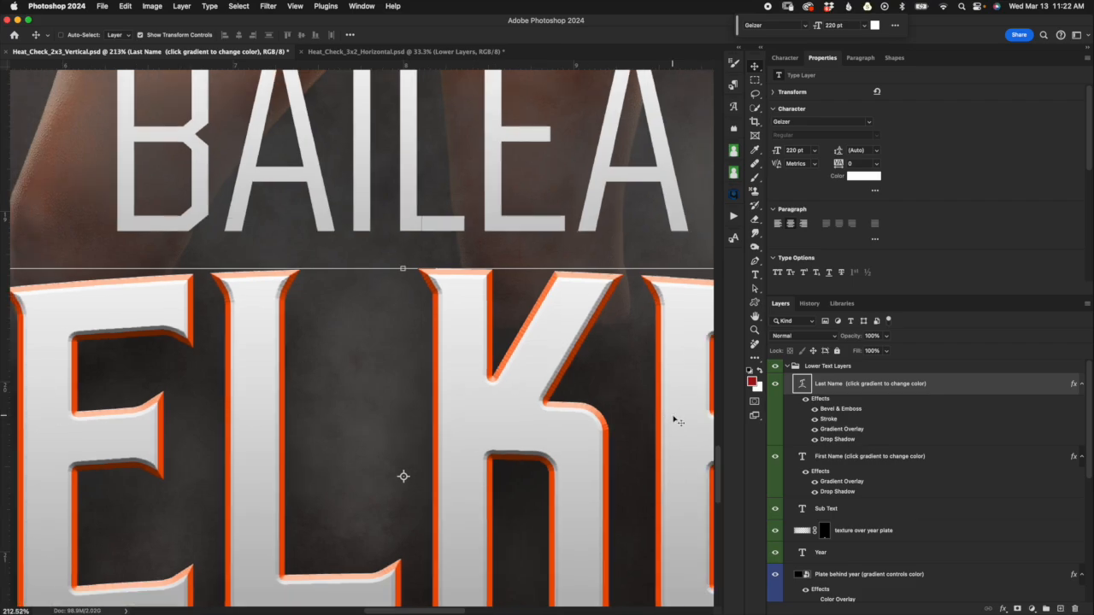
{"action": "scroll", "coordinate": [676, 419], "scroll_direction": "down", "scroll_amount": 4}
{"action": "left_click", "coordinate": [814, 420]}
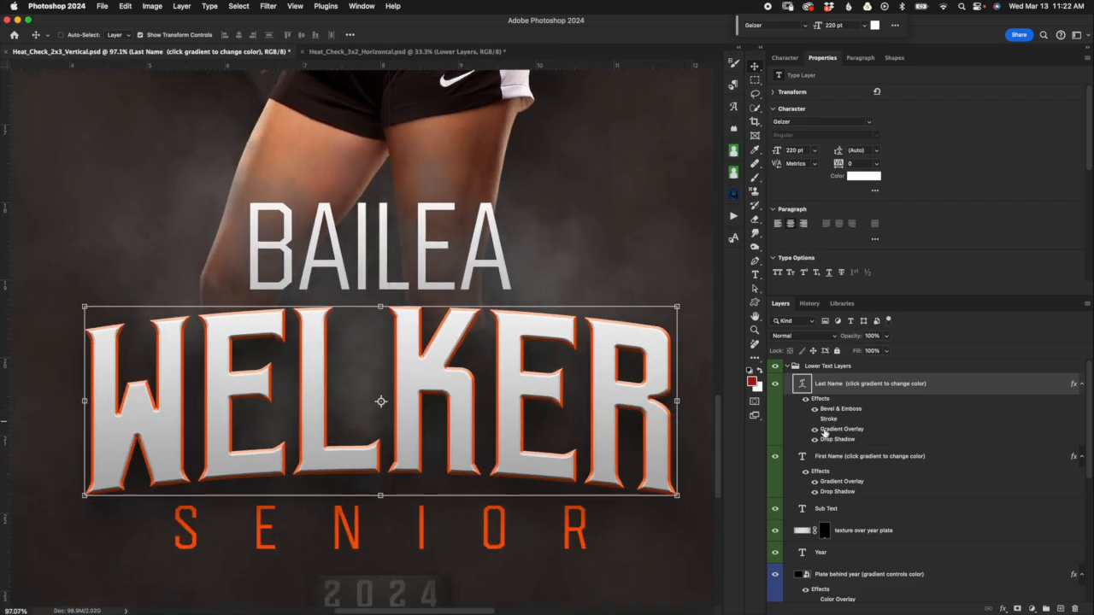
{"action": "scroll", "coordinate": [582, 422], "scroll_direction": "down", "scroll_amount": 2}
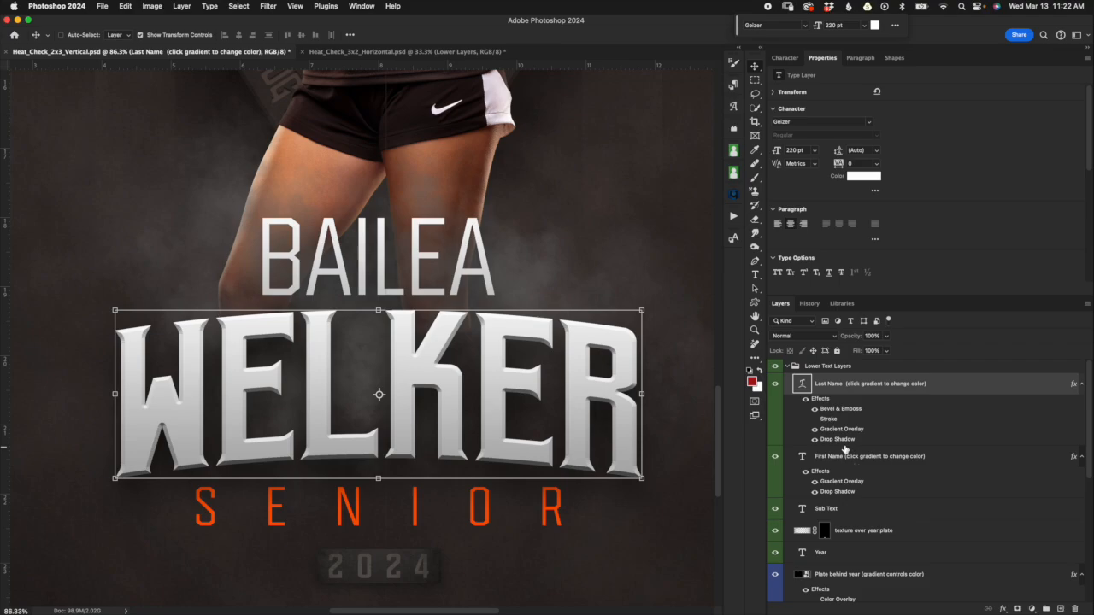
Review the Drop Shadow settings of the Last Name layer and close them without changes.
{"action": "scroll", "coordinate": [668, 436], "scroll_direction": "down", "scroll_amount": 3}
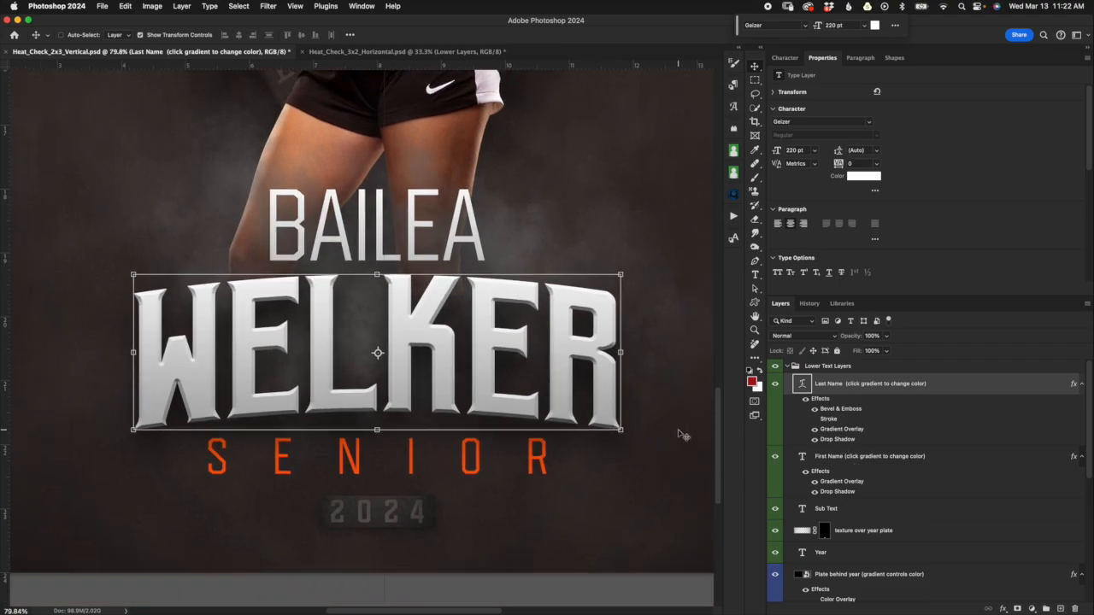
{"action": "scroll", "coordinate": [682, 436], "scroll_direction": "down", "scroll_amount": 4}
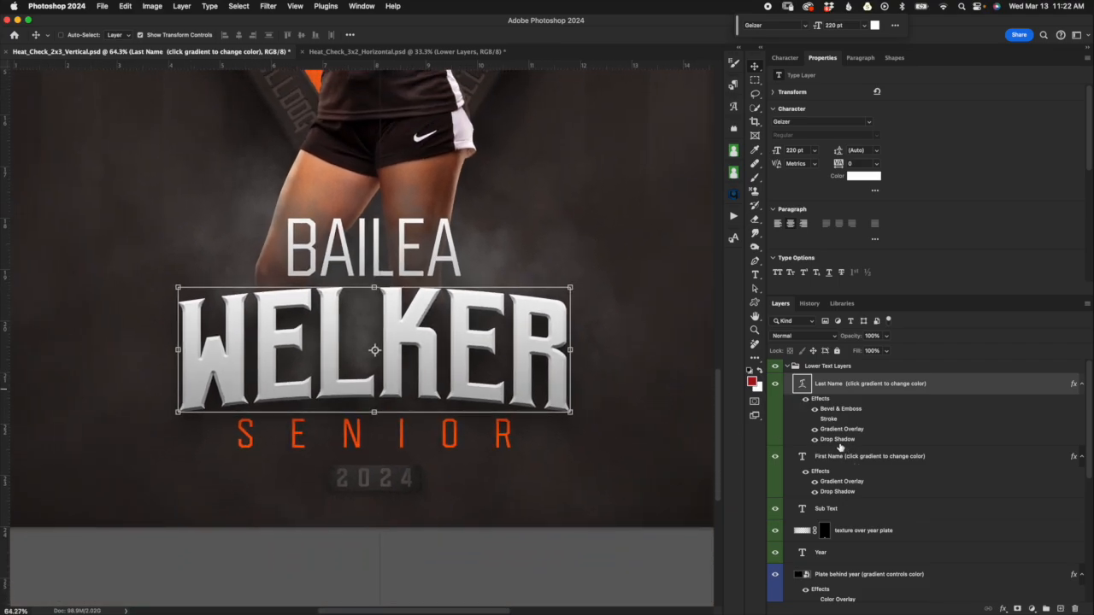
{"action": "double_click", "coordinate": [837, 439]}
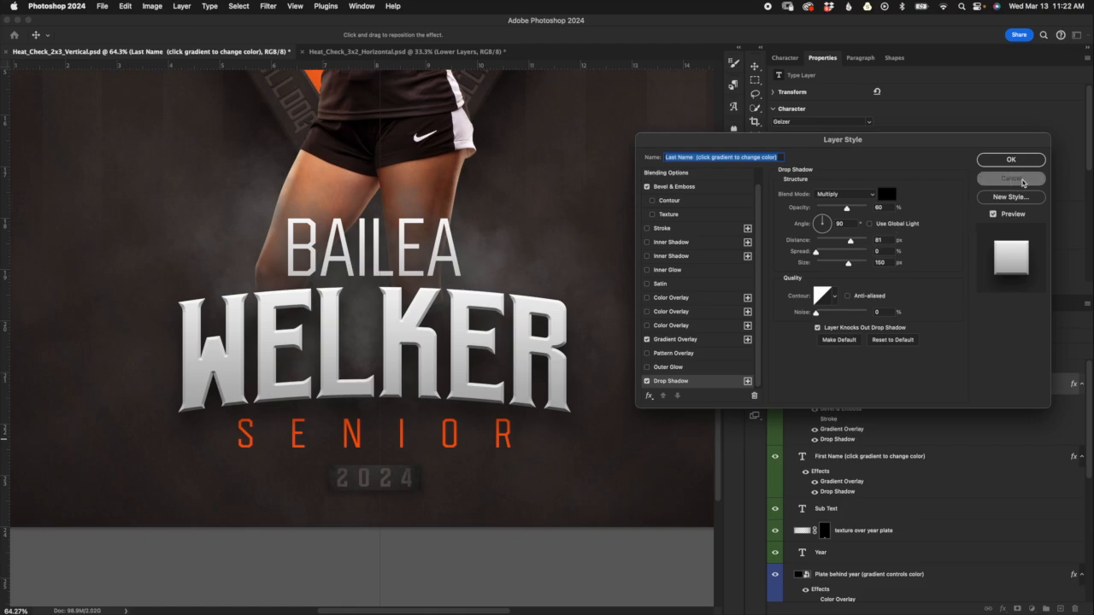
{"action": "left_click", "coordinate": [1017, 179]}
Compare the First Name text with and without its Gradient Overlay, and review that effect's settings without changing them.
{"action": "left_click", "coordinate": [886, 457]}
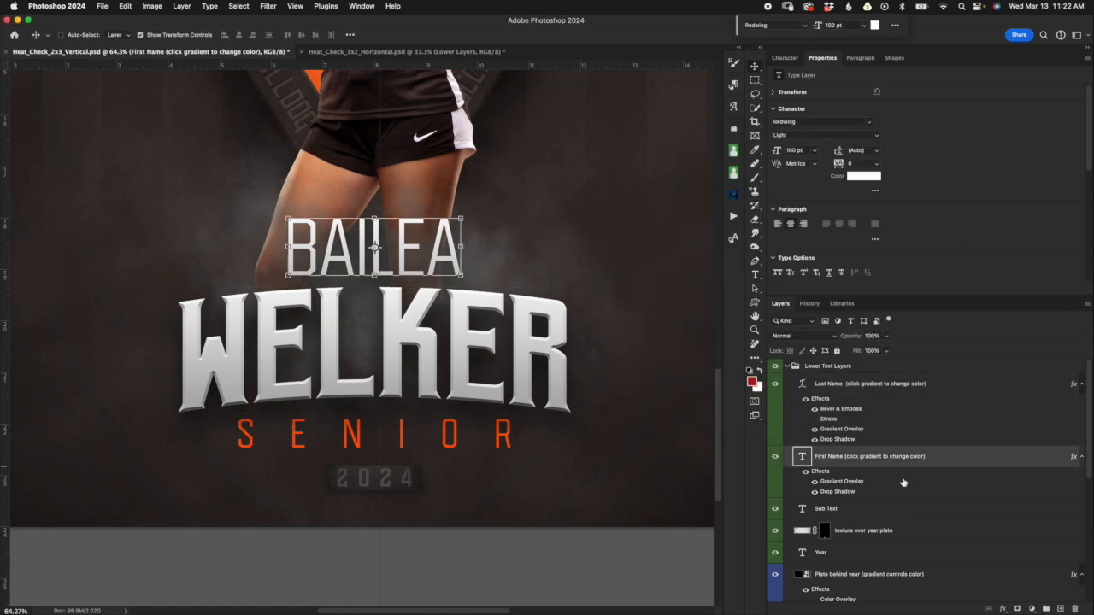
{"action": "left_click", "coordinate": [816, 482]}
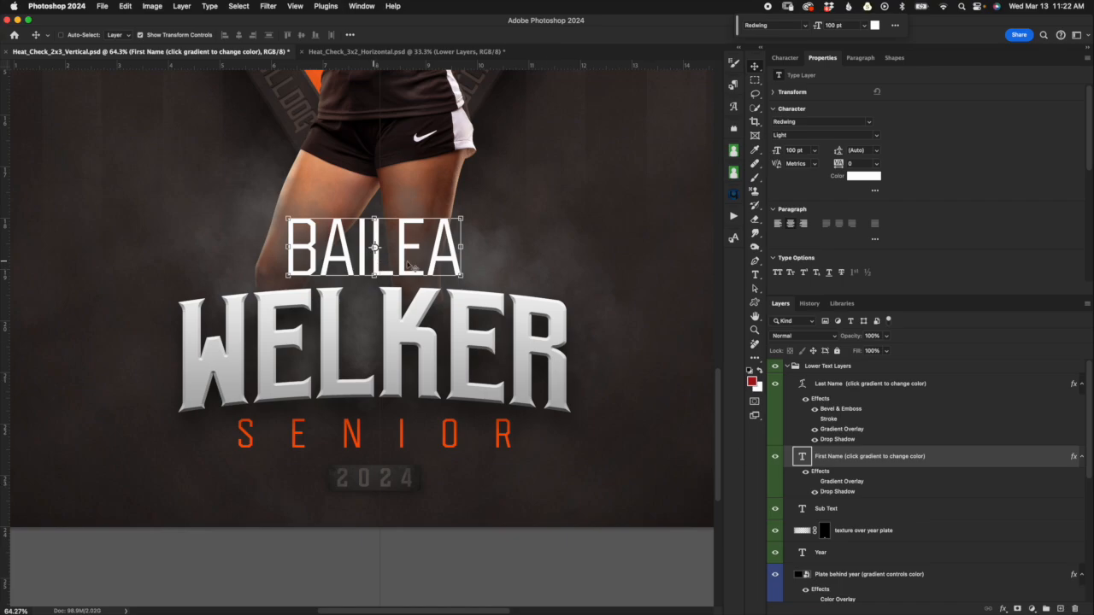
{"action": "left_click", "coordinate": [816, 483]}
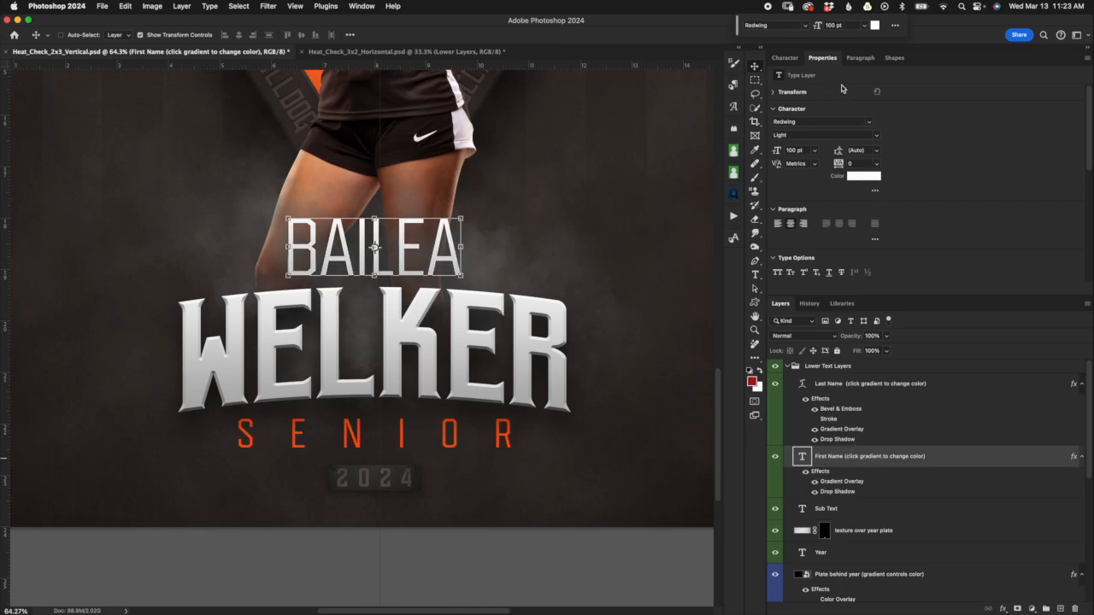
{"action": "left_click", "coordinate": [786, 58]}
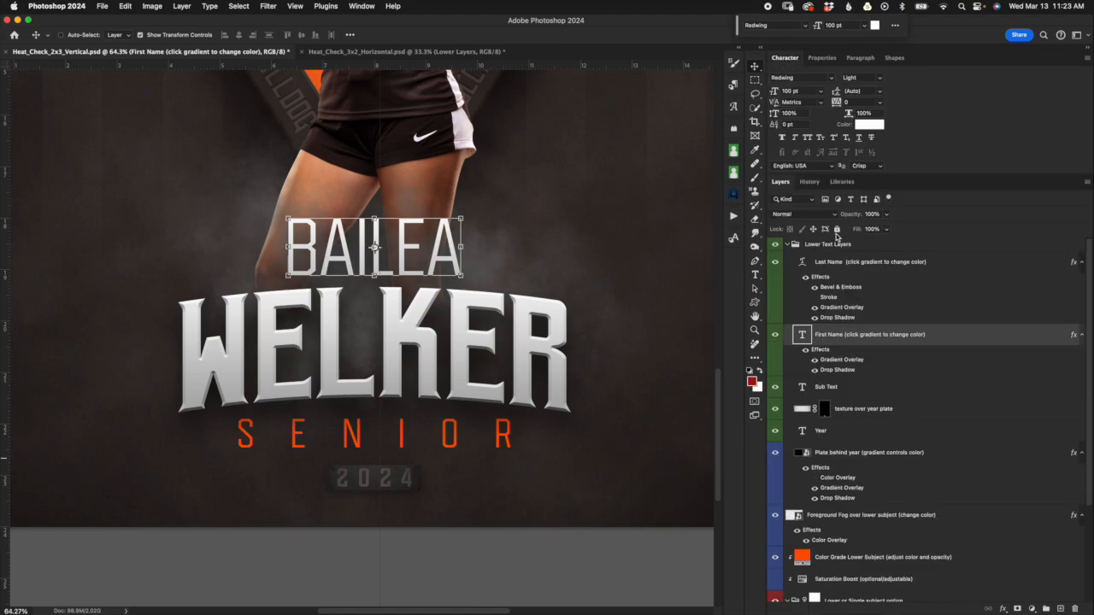
{"action": "double_click", "coordinate": [846, 360]}
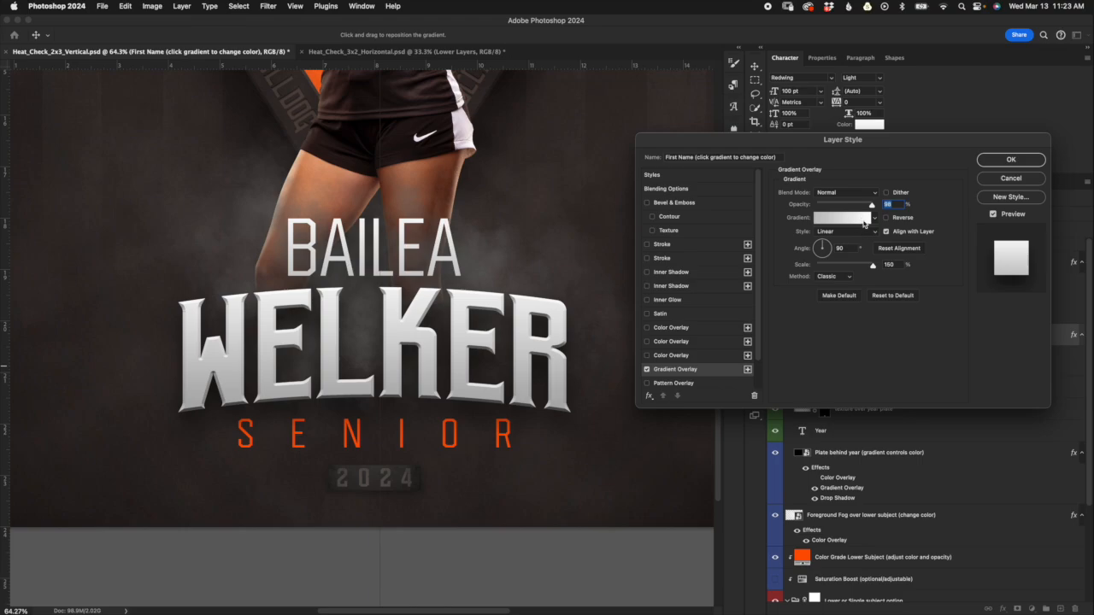
{"action": "left_click", "coordinate": [1001, 182]}
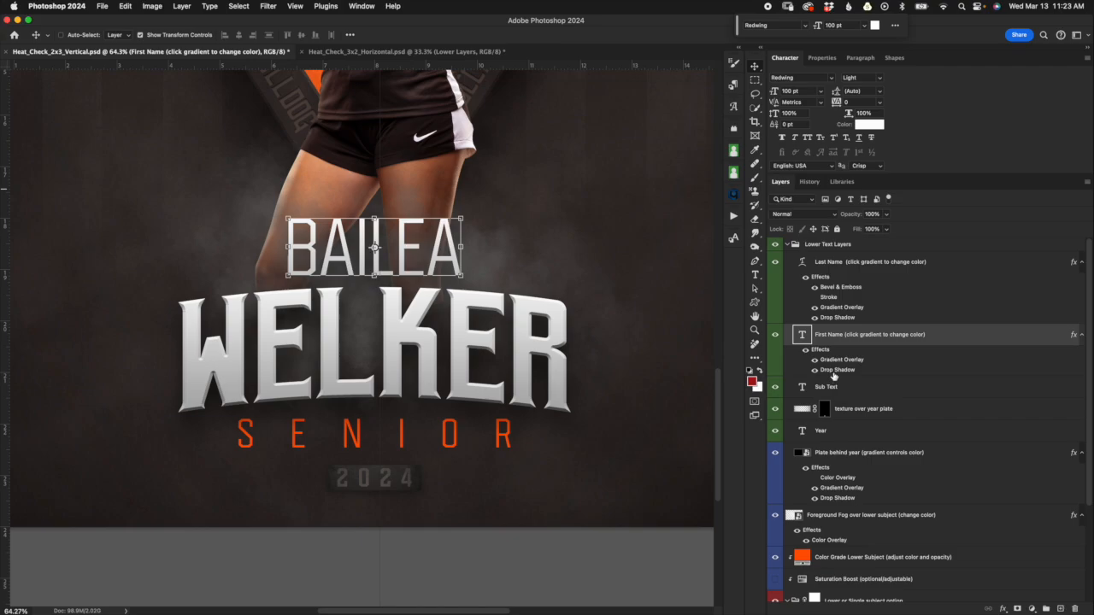
Try Faux Bold on the Sub Text layer and turn it off again.
{"action": "left_click", "coordinate": [868, 395]}
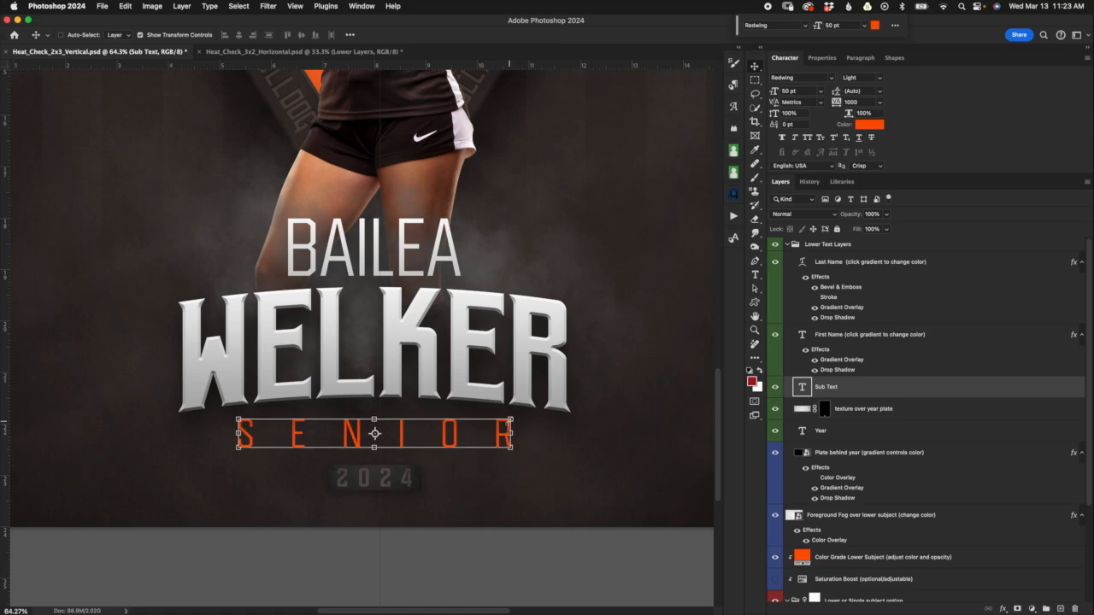
{"action": "left_click", "coordinate": [783, 138]}
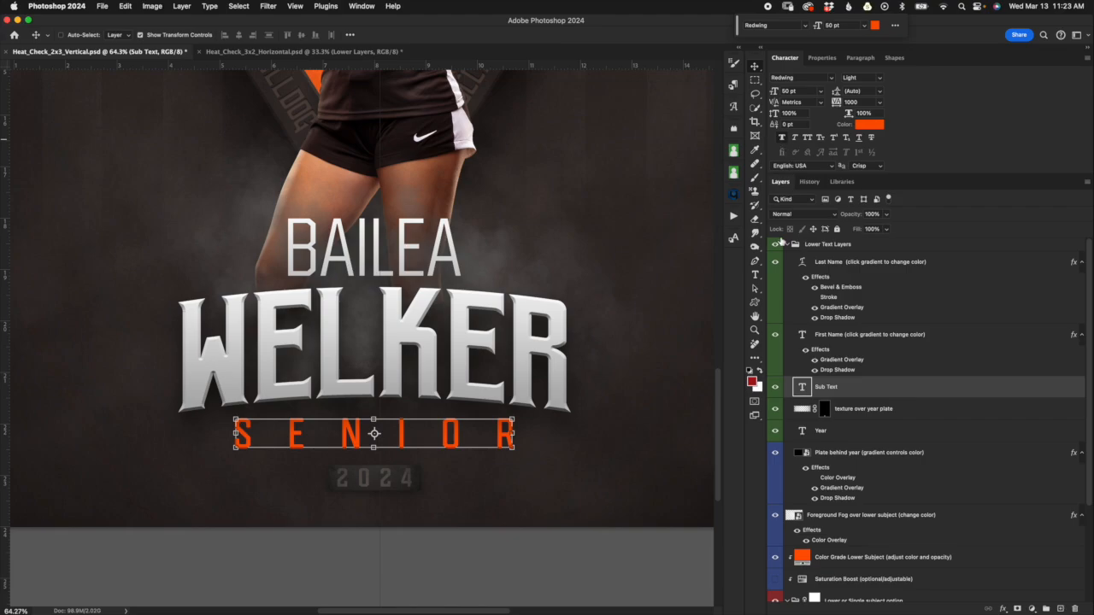
{"action": "left_click", "coordinate": [783, 138]}
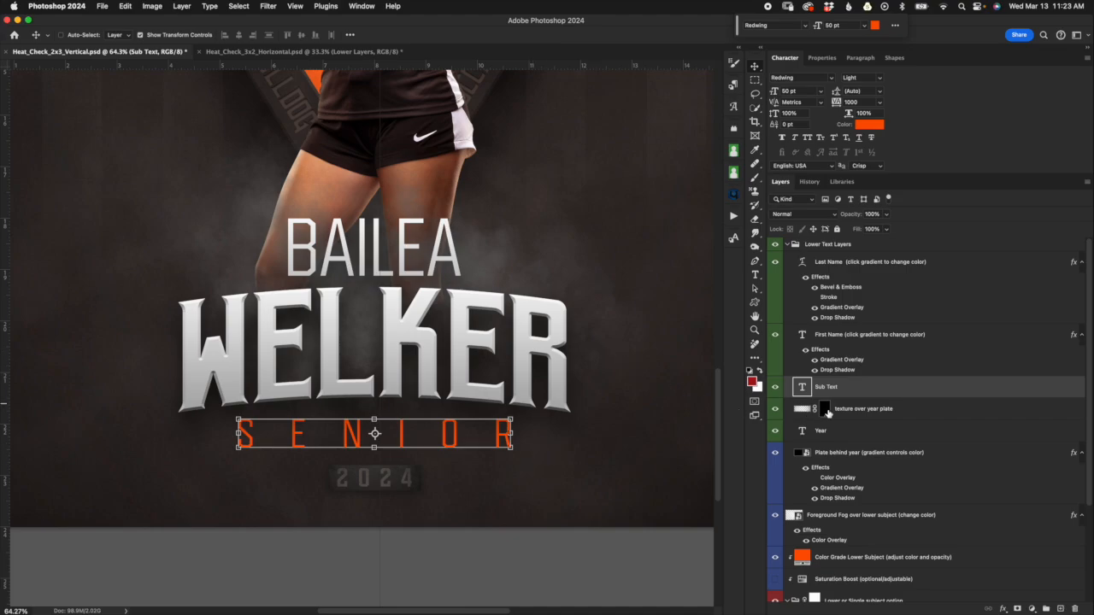
Select the texture, Year and plate layers together to examine the year plate, and single out the Year layer.
{"action": "left_click", "coordinate": [898, 410]}
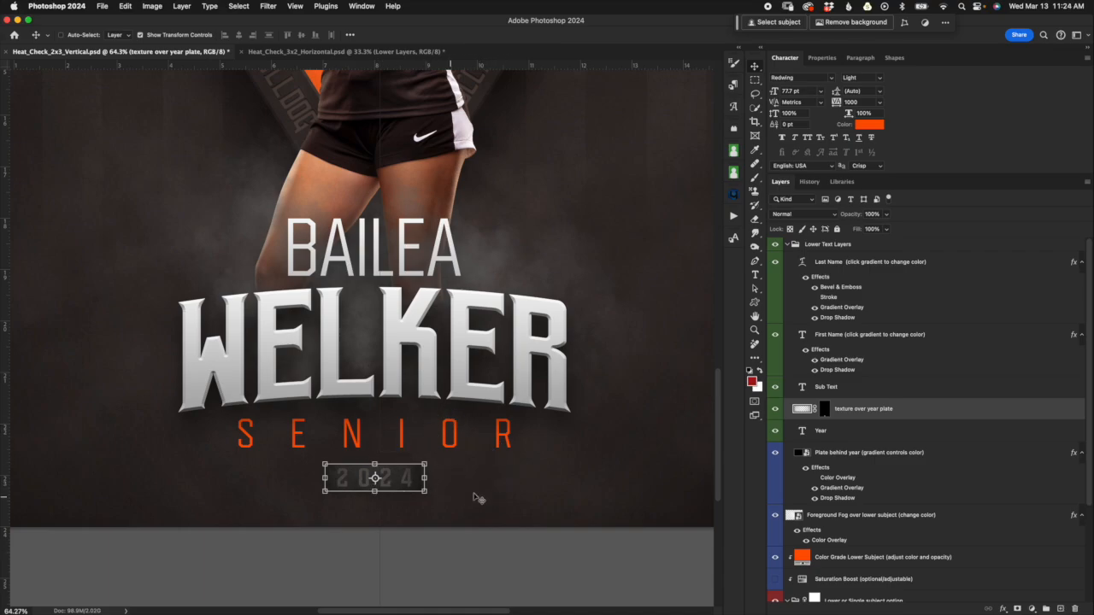
{"action": "left_click", "coordinate": [898, 462], "text": "shift"}
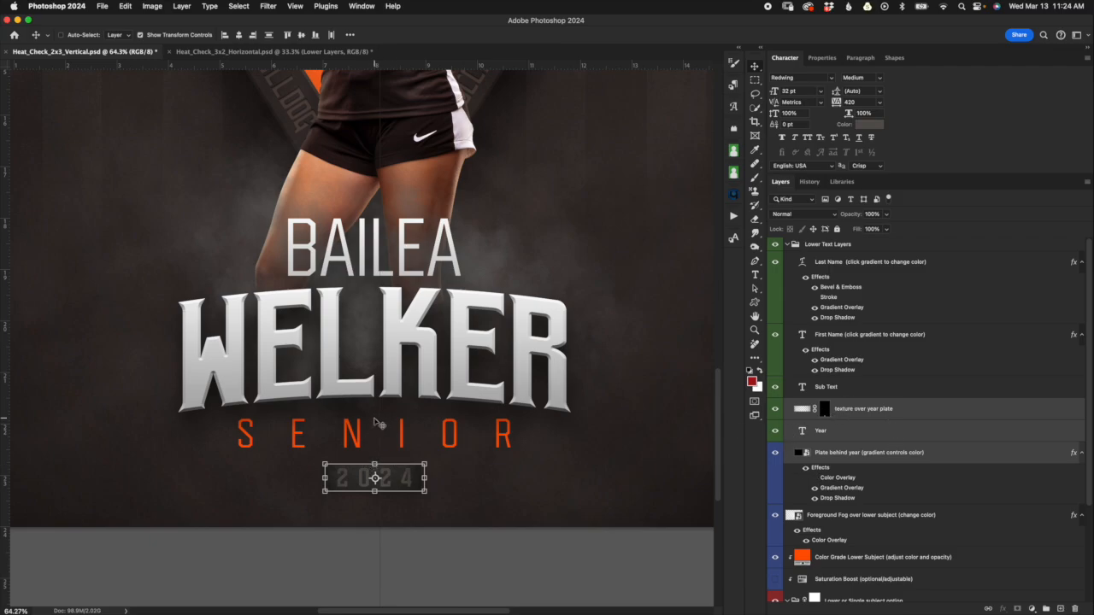
{"action": "left_click", "coordinate": [851, 434]}
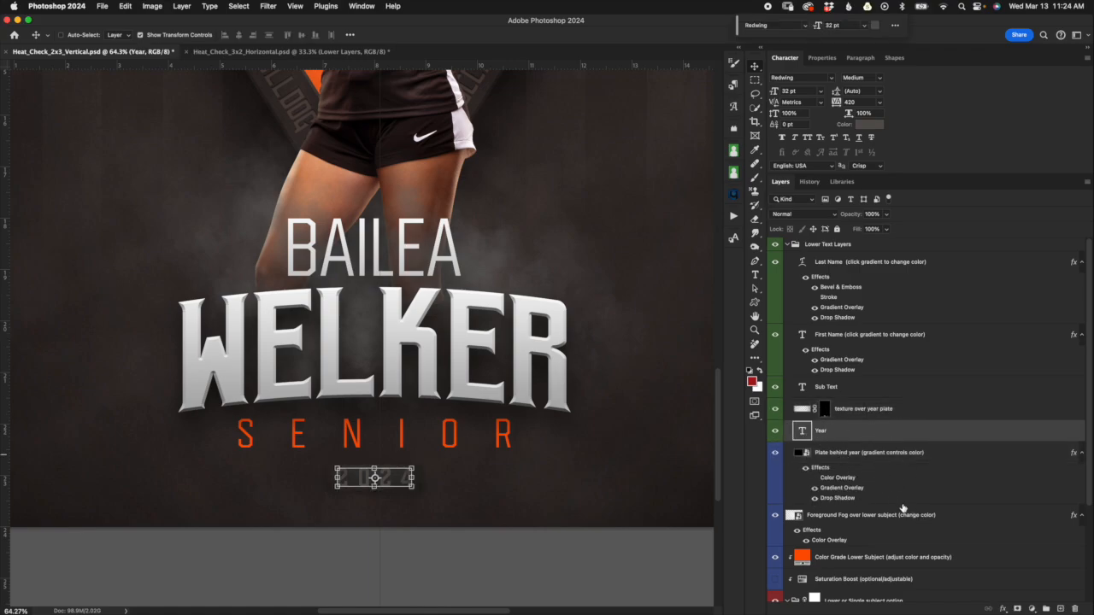
Compare the year plate up close with and without the texture over year plate layer.
{"action": "key", "text": "super+plus"}
{"action": "key", "text": "super+plus"}
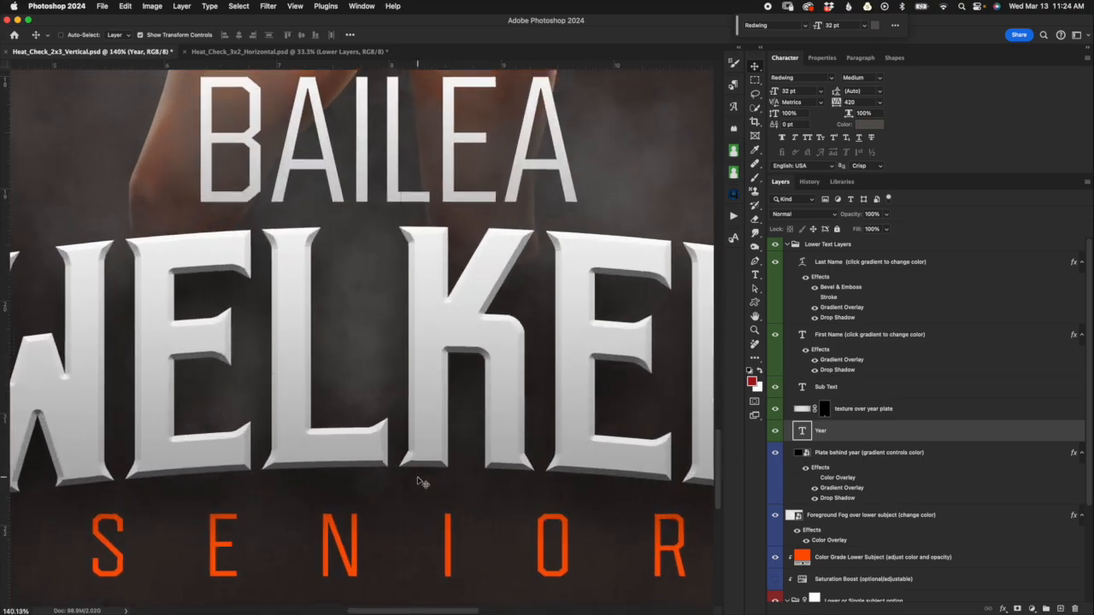
{"action": "scroll", "coordinate": [420, 481], "scroll_direction": "down", "scroll_amount": 2}
{"action": "scroll", "coordinate": [420, 483], "scroll_direction": "down", "scroll_amount": 4}
{"action": "left_click", "coordinate": [849, 415]}
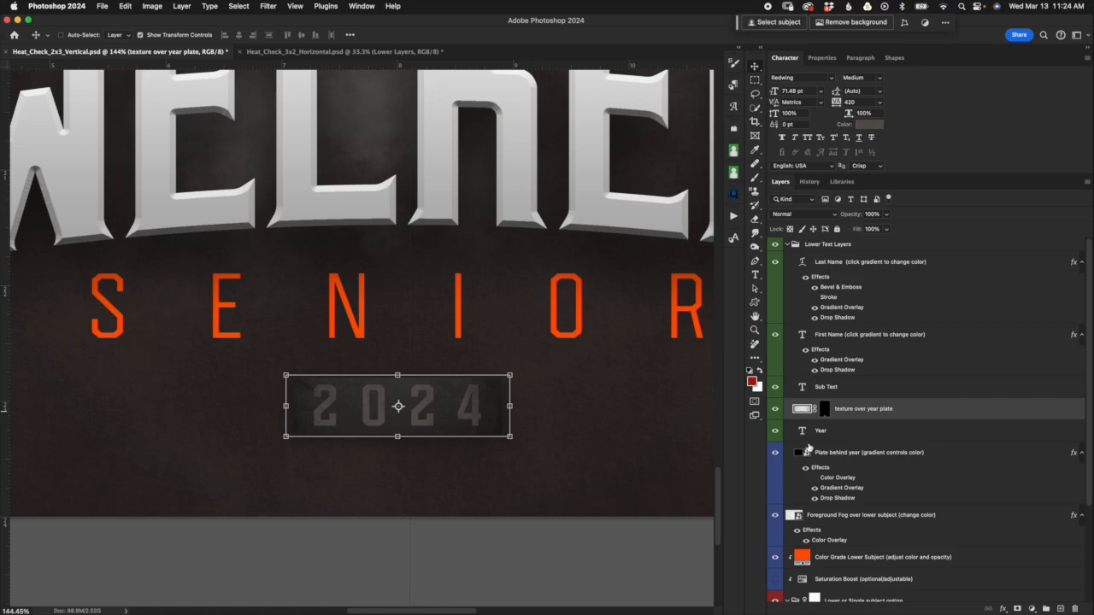
{"action": "left_click", "coordinate": [774, 409]}
{"action": "left_click", "coordinate": [774, 409]}
Review the character settings of the Year text layer, including its text color.
{"action": "left_click", "coordinate": [859, 438]}
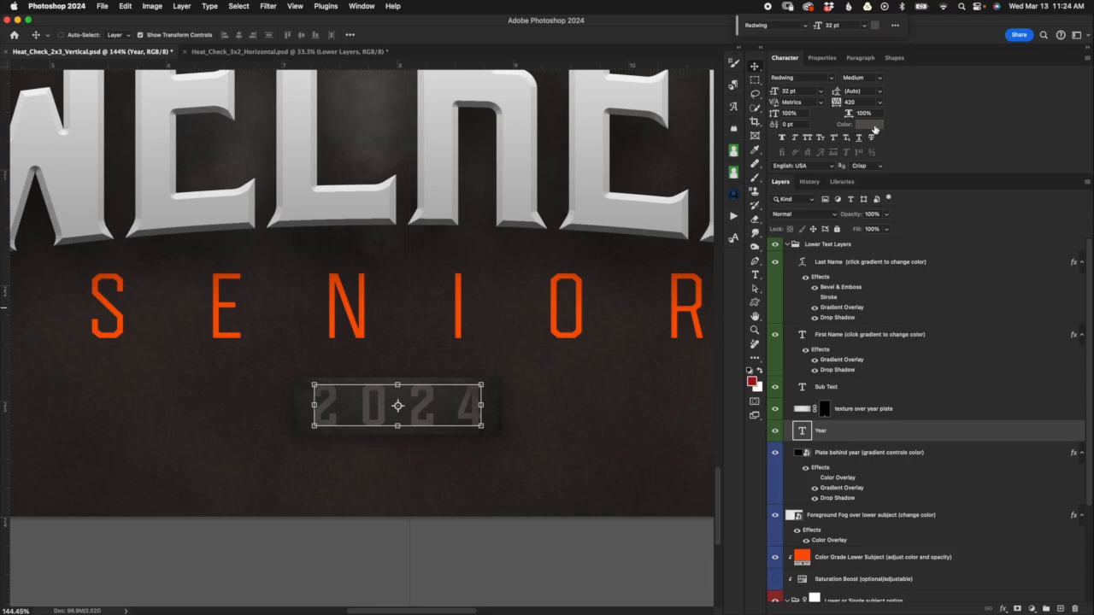
{"action": "left_click", "coordinate": [821, 58]}
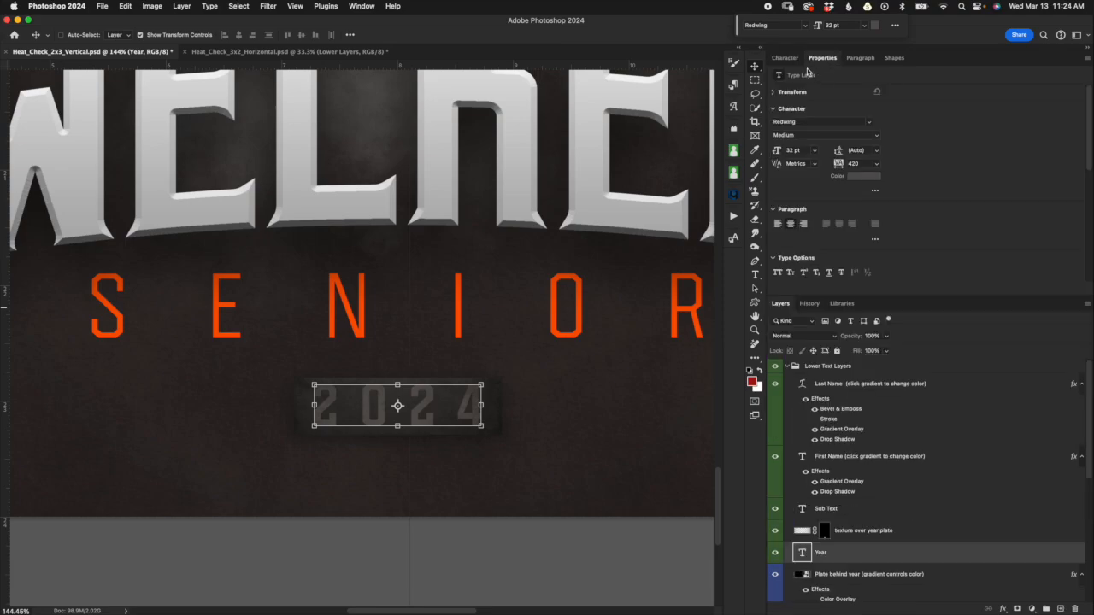
{"action": "left_click", "coordinate": [785, 58]}
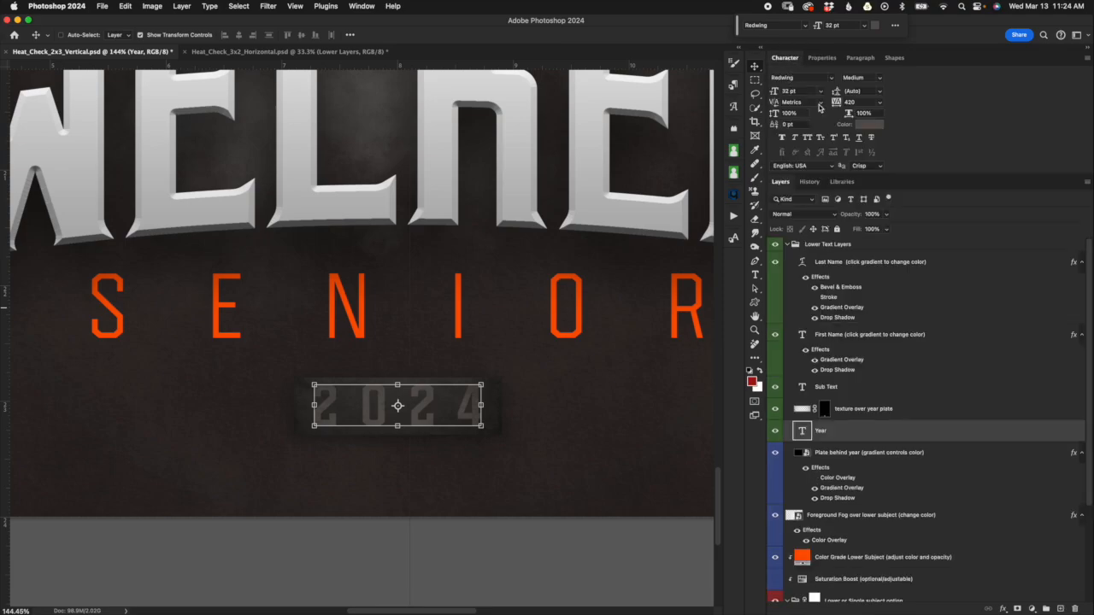
Review the Gradient Overlay settings of the Plate behind year layer and close them without changes.
{"action": "left_click", "coordinate": [878, 455]}
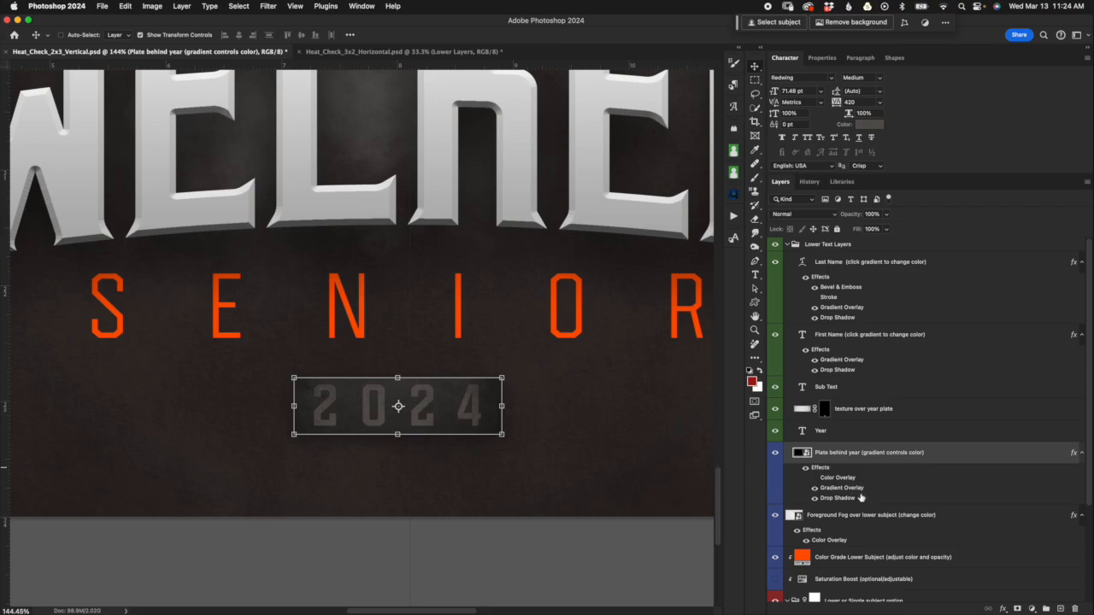
{"action": "double_click", "coordinate": [850, 489]}
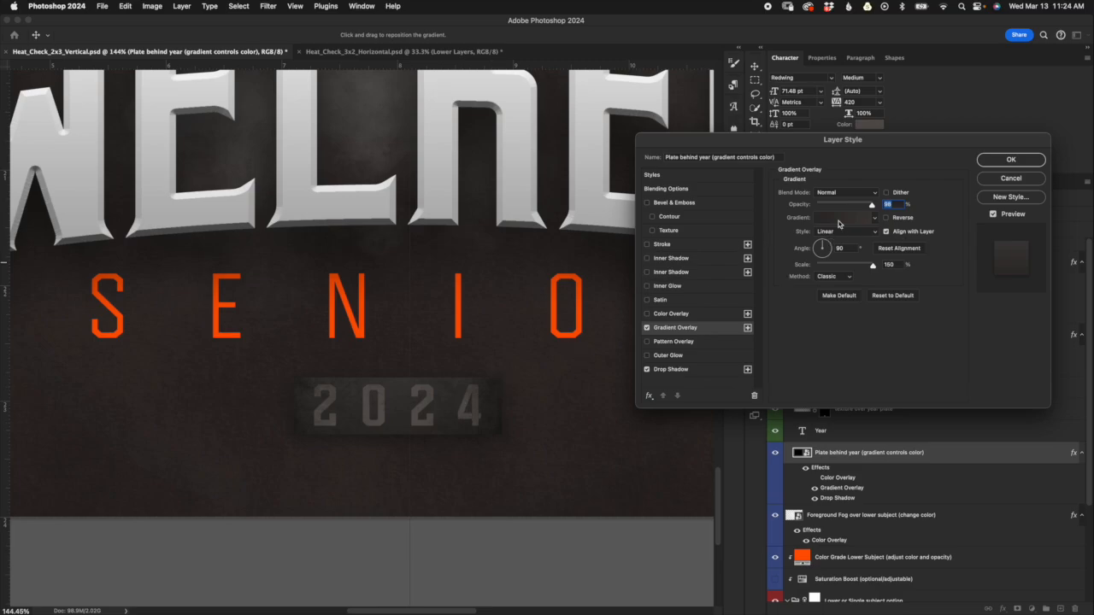
{"action": "left_click", "coordinate": [1010, 179]}
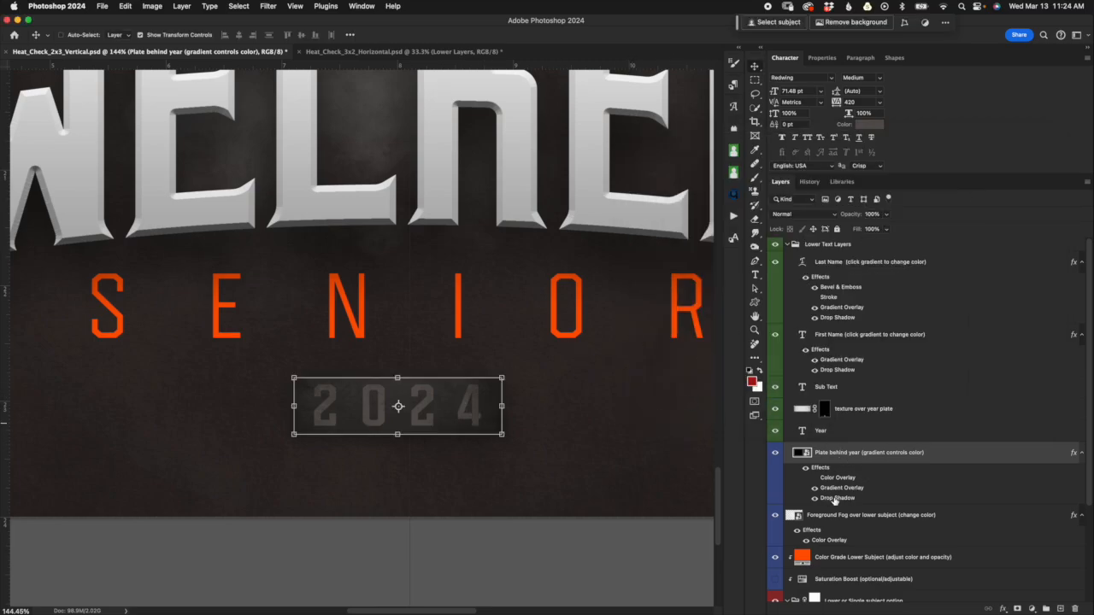
Try a dark red #722d2d Color Overlay on the Plate behind year layer.
{"action": "left_click", "coordinate": [815, 477]}
{"action": "double_click", "coordinate": [839, 480]}
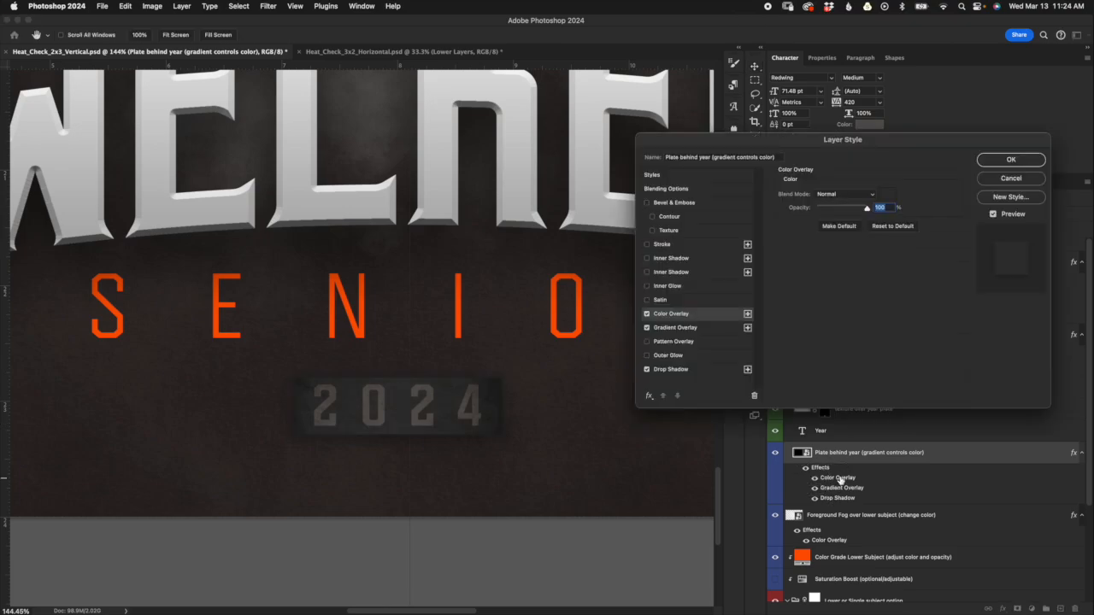
{"action": "left_click", "coordinate": [887, 199]}
{"action": "left_click", "coordinate": [795, 215]}
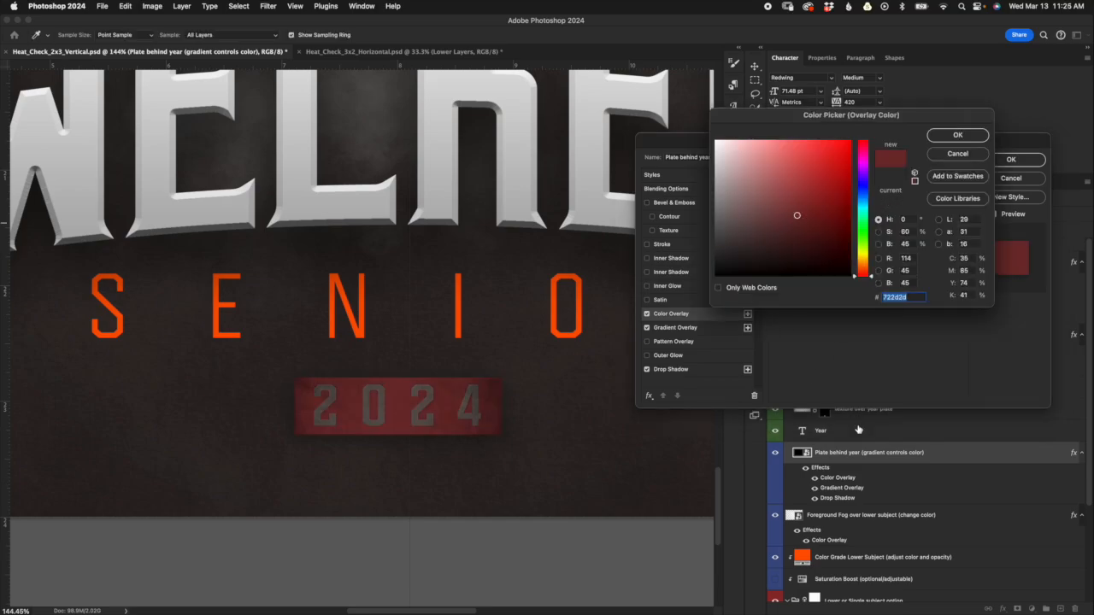
{"action": "left_click", "coordinate": [981, 156]}
{"action": "left_click", "coordinate": [1012, 178]}
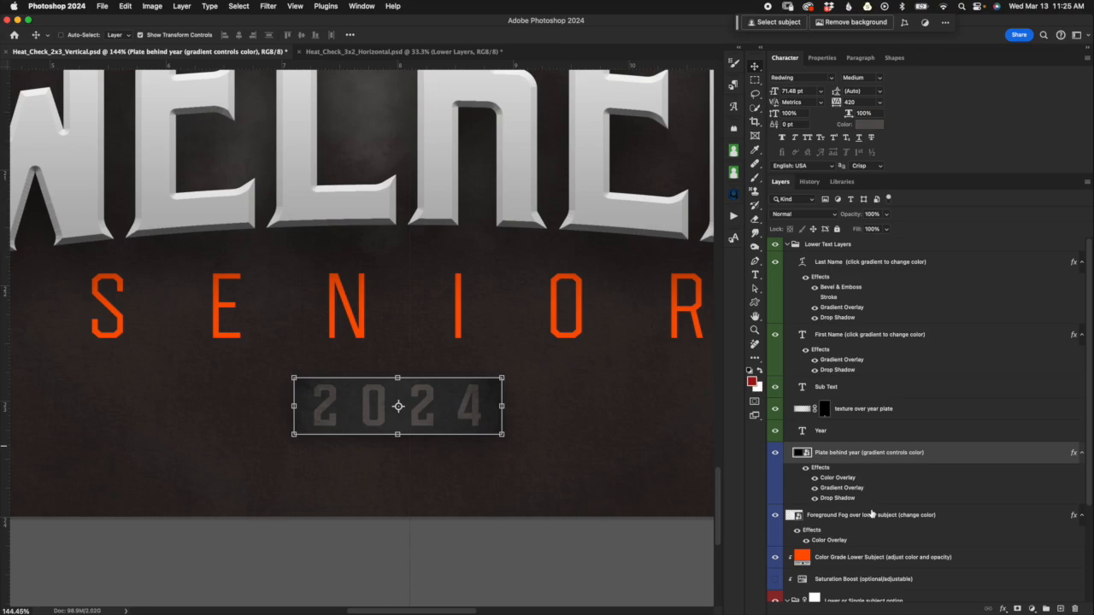
Collapse the Lower Text Layers group and examine the lower text block in the context of the poster.
{"action": "scroll", "coordinate": [896, 448], "scroll_direction": "down", "scroll_amount": 5}
{"action": "scroll", "coordinate": [892, 446], "scroll_direction": "up", "scroll_amount": 5}
{"action": "left_click", "coordinate": [787, 245]}
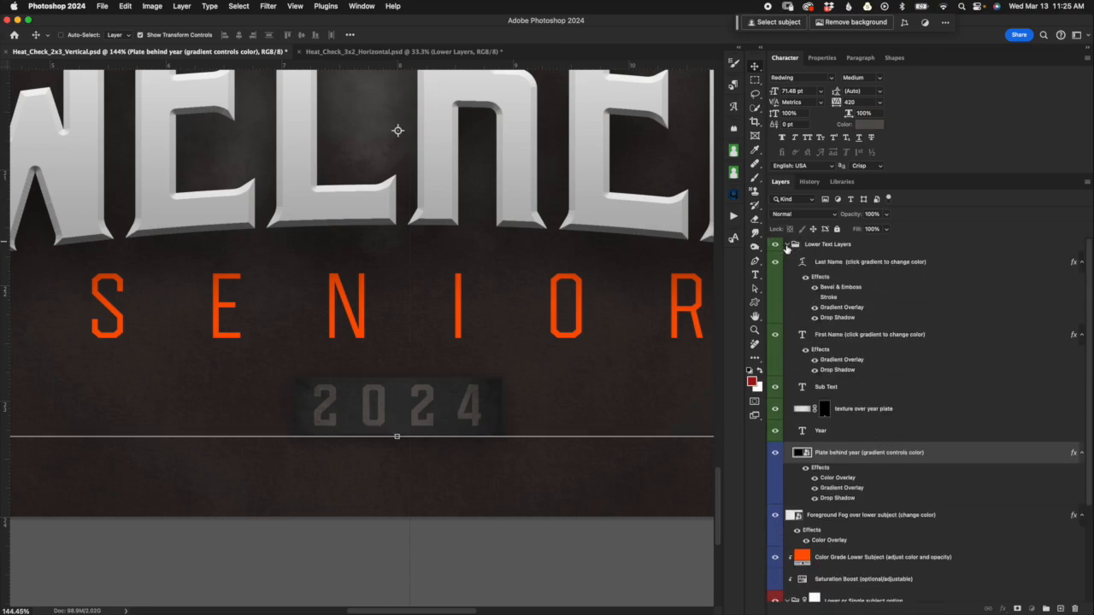
{"action": "left_click", "coordinate": [787, 246]}
{"action": "scroll", "coordinate": [653, 397], "scroll_direction": "down", "scroll_amount": 4}
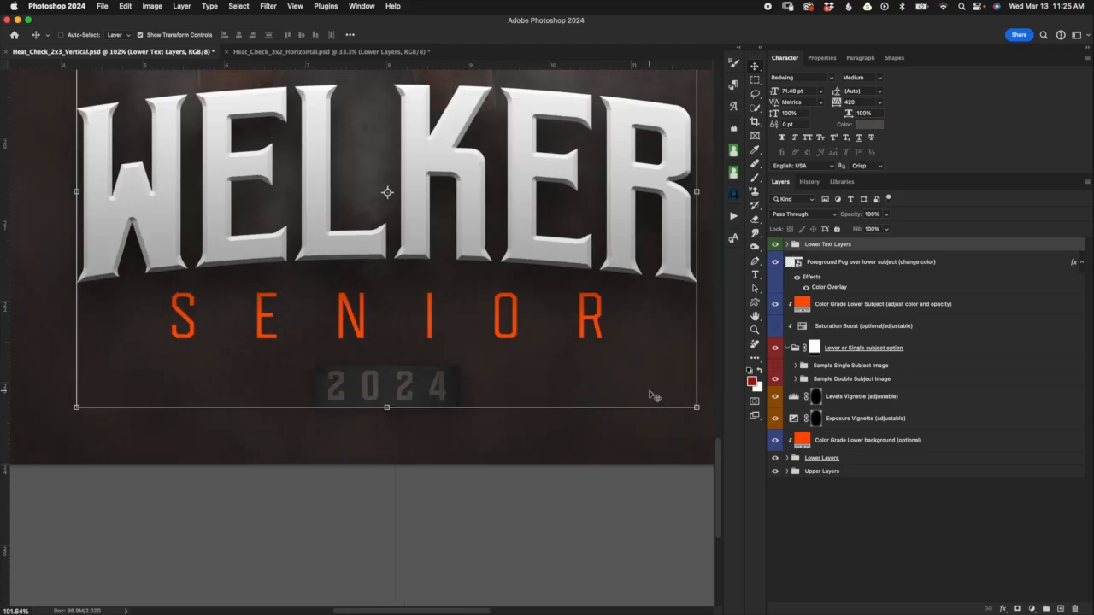
{"action": "scroll", "coordinate": [653, 397], "scroll_direction": "down", "scroll_amount": 8}
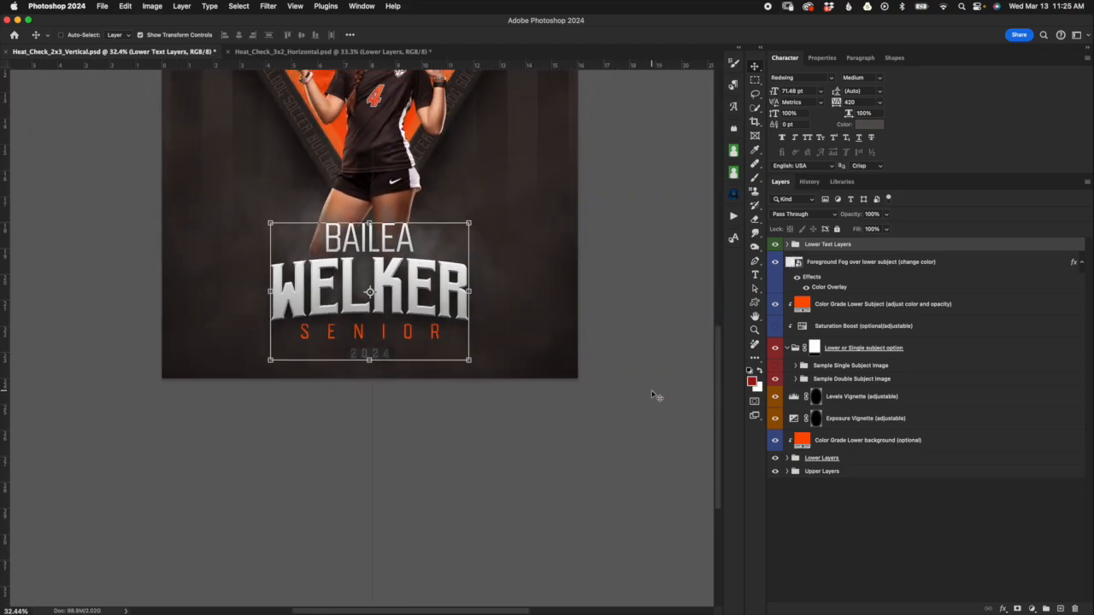
{"action": "scroll", "coordinate": [653, 395], "scroll_direction": "down", "scroll_amount": 3}
{"action": "scroll", "coordinate": [653, 394], "scroll_direction": "up", "scroll_amount": 2}
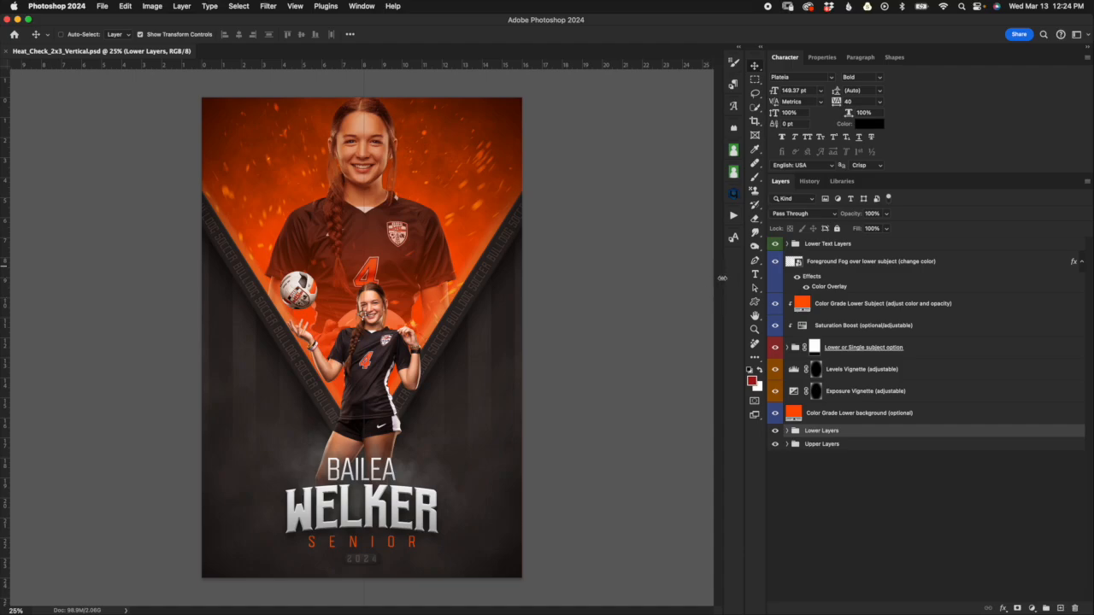
Expand the Upper Layers group and hide the Lower or Single subject option group.
{"action": "left_click", "coordinate": [787, 445]}
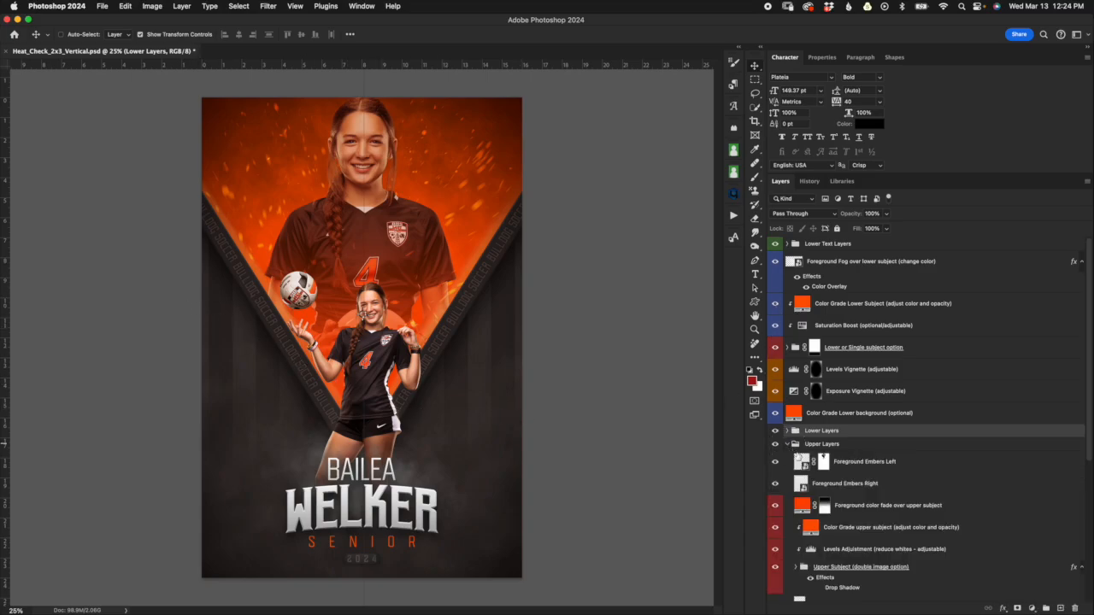
{"action": "scroll", "coordinate": [852, 547], "scroll_direction": "down", "scroll_amount": 3}
{"action": "scroll", "coordinate": [852, 547], "scroll_direction": "up", "scroll_amount": 3}
{"action": "left_click", "coordinate": [775, 347]}
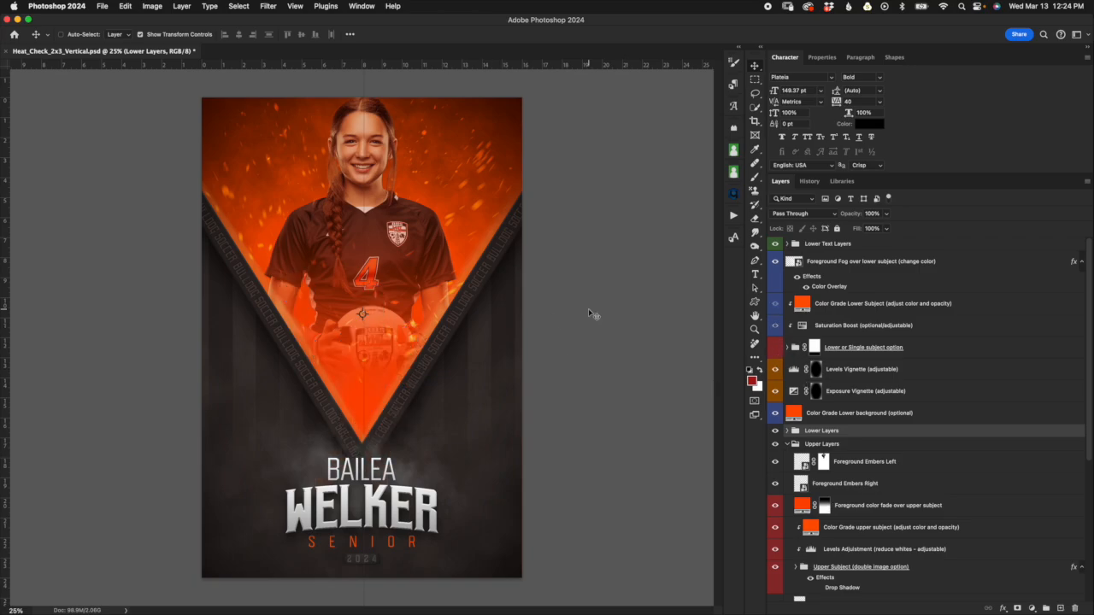
Move the Lower Layers group straight down so the V shape reveals more of the upper subject.
{"action": "scroll", "coordinate": [855, 530], "scroll_direction": "down", "scroll_amount": 5}
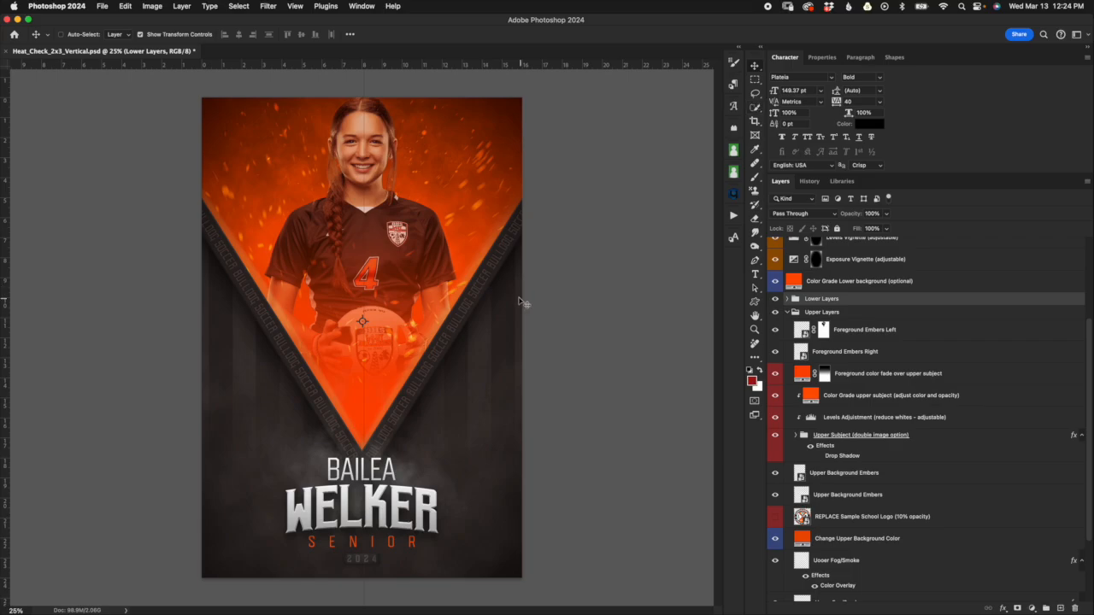
{"action": "key", "text": "super+t"}
{"action": "key", "text": "super+0"}
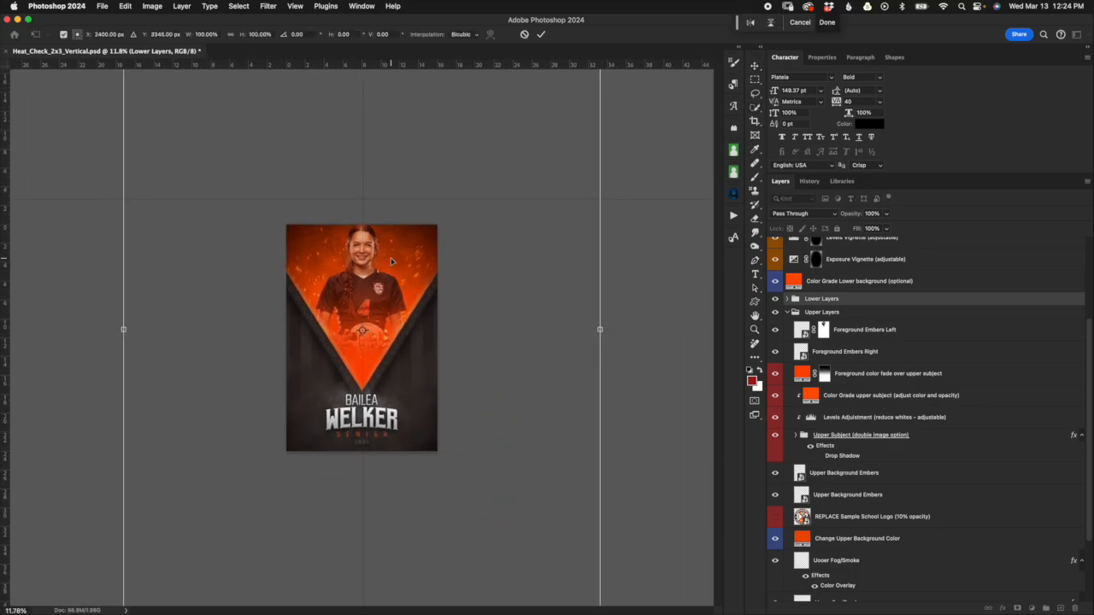
{"action": "left_click_drag", "start_coordinate": [391, 259], "coordinate": [393, 282]}
{"action": "left_click", "coordinate": [541, 35]}
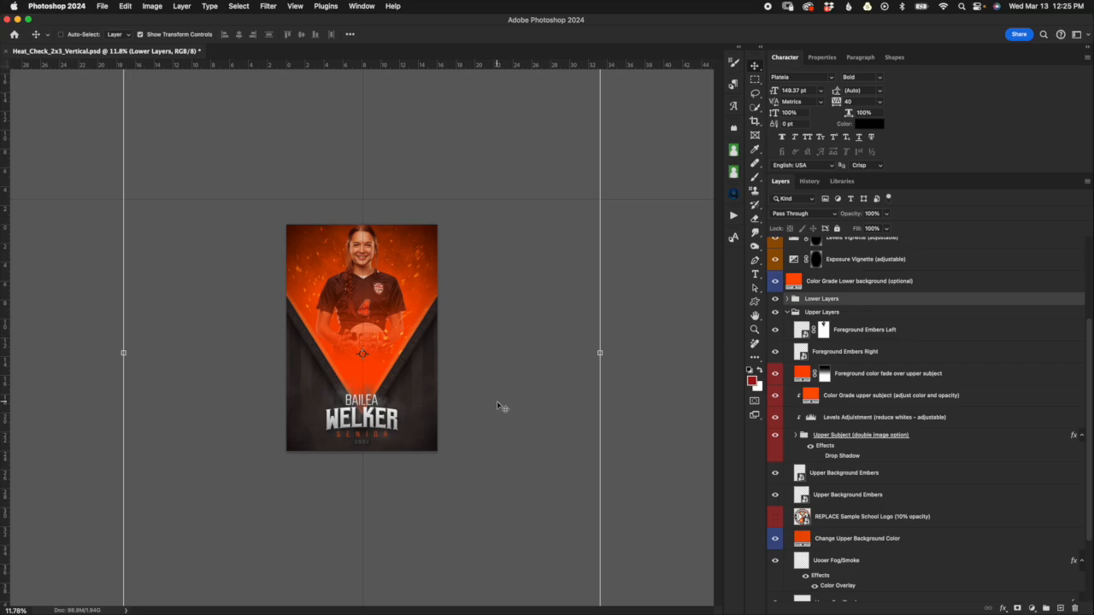
{"action": "key", "text": "super+0"}
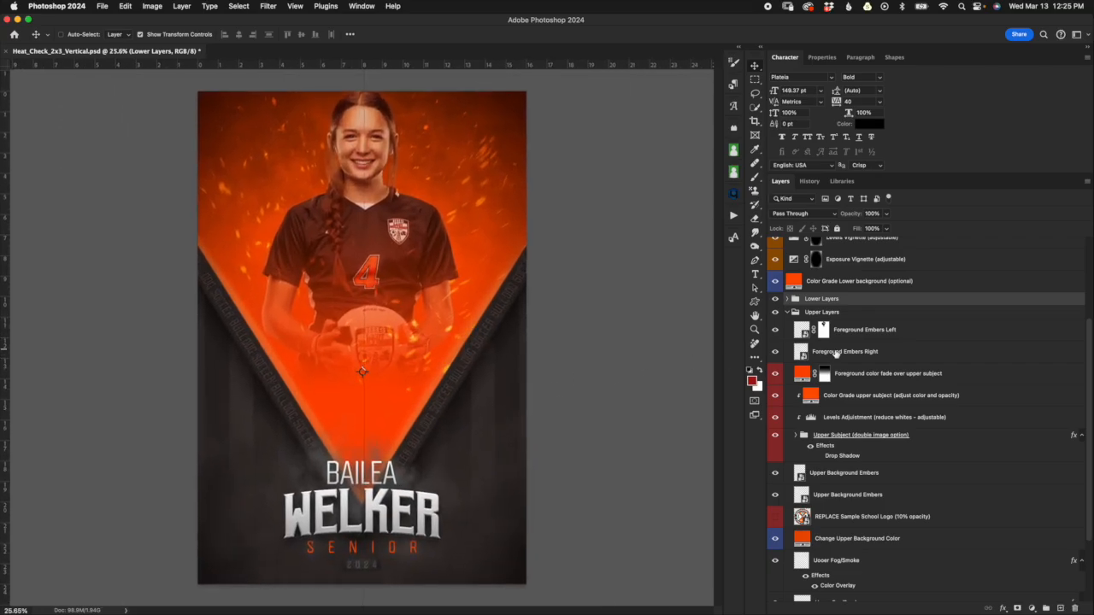
Try to move the Foreground color fade over upper subject layer down together with its mask.
{"action": "left_click", "coordinate": [876, 382]}
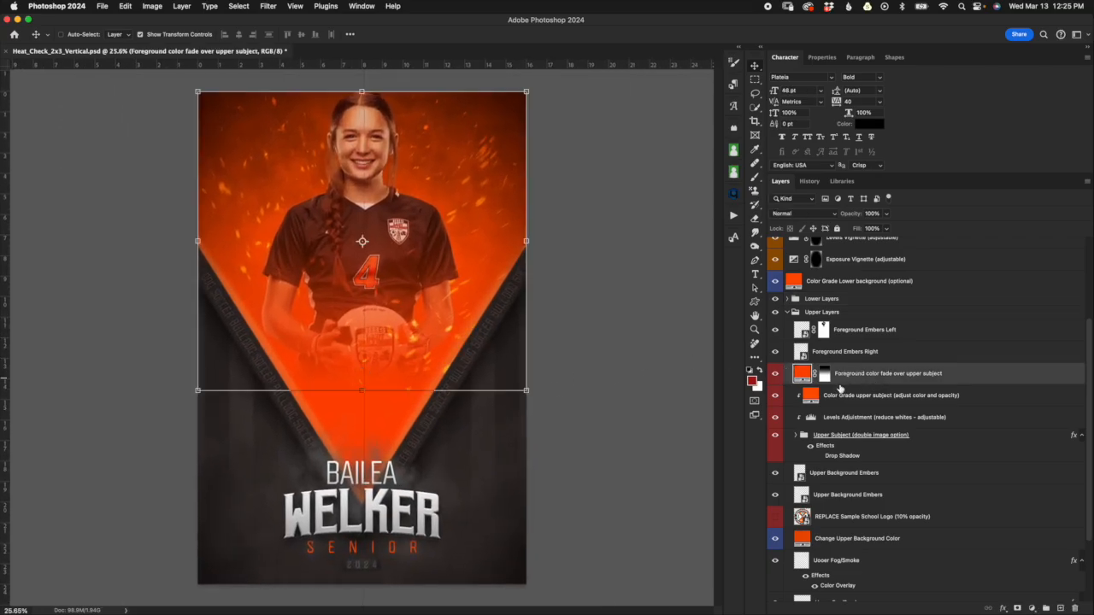
{"action": "left_click", "coordinate": [361, 392]}
{"action": "left_click_drag", "start_coordinate": [399, 324], "coordinate": [405, 373]}
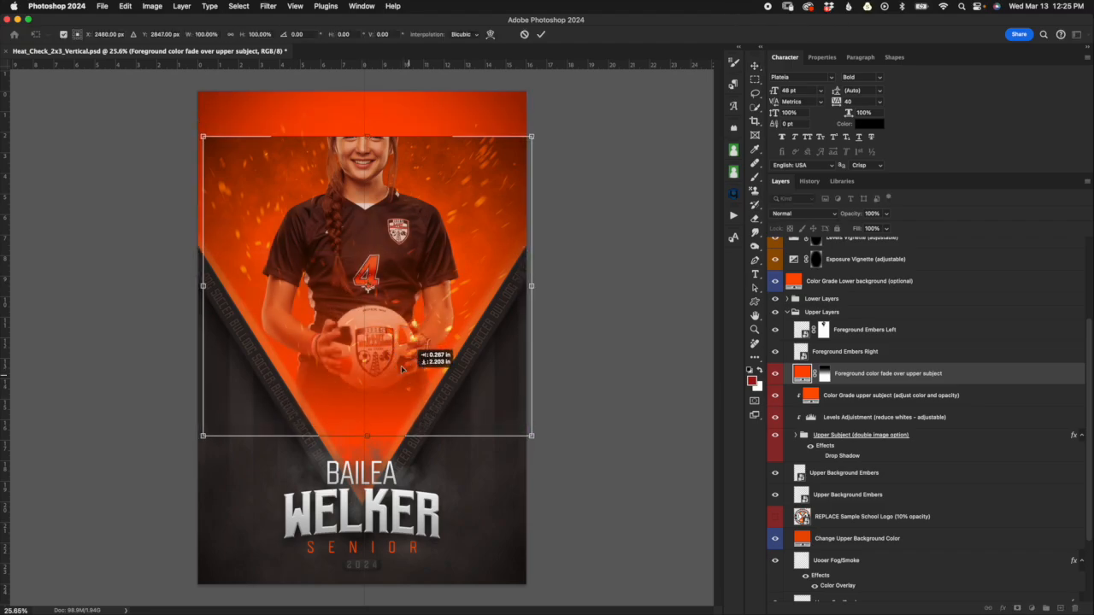
{"action": "left_click", "coordinate": [524, 34]}
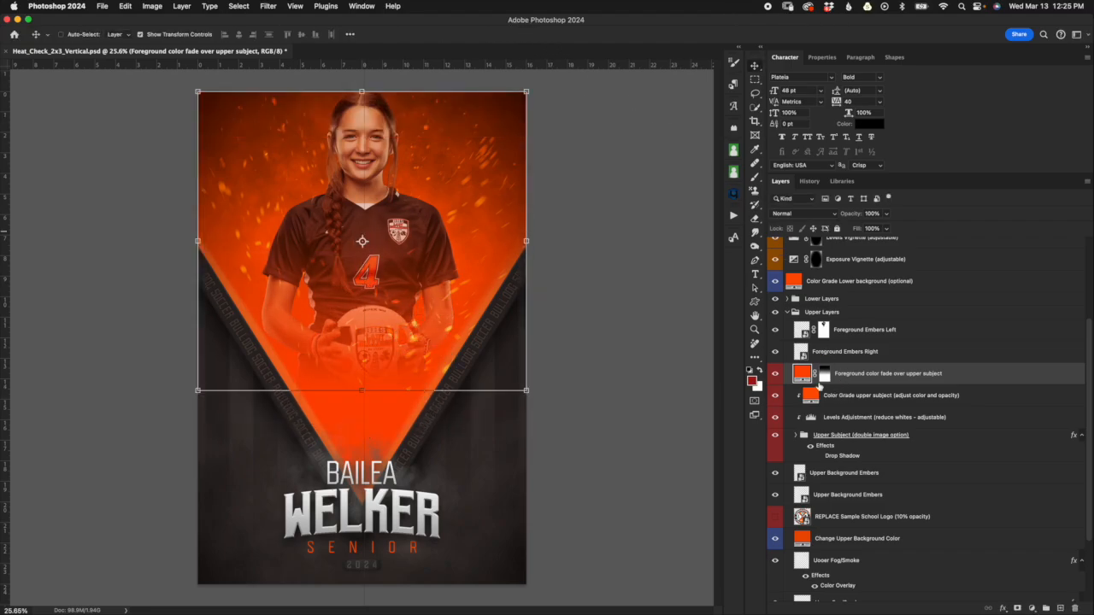
Unlink the mask of the Foreground color fade over upper subject layer, rescale only the mask vertically, and collapse Upper Layers.
{"action": "left_click", "coordinate": [813, 376]}
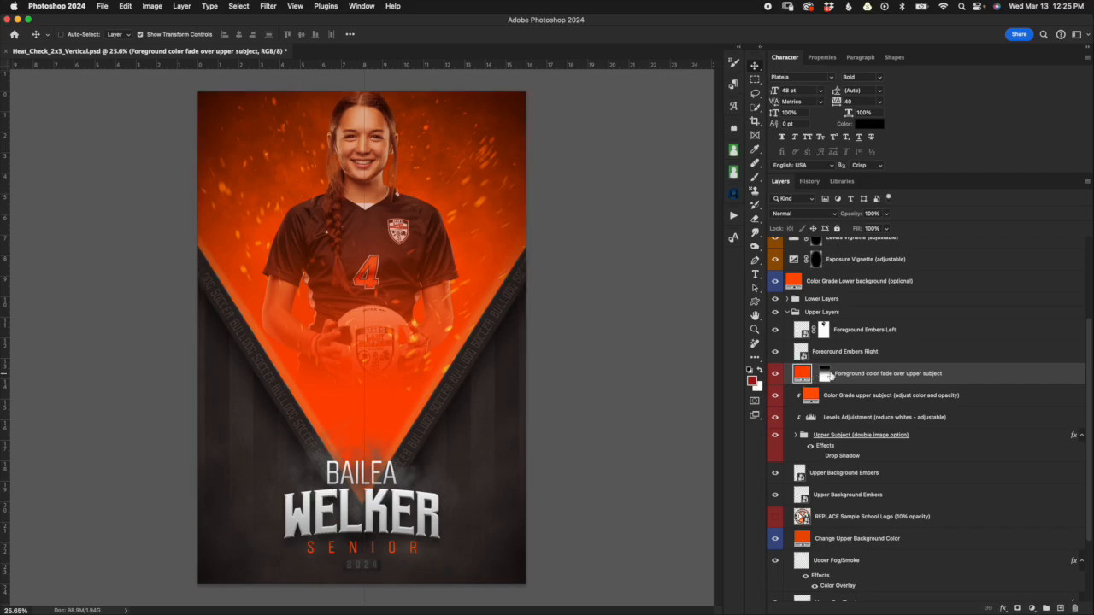
{"action": "left_click", "coordinate": [826, 374]}
{"action": "left_click", "coordinate": [359, 391]}
{"action": "left_click_drag", "start_coordinate": [361, 389], "coordinate": [363, 503]}
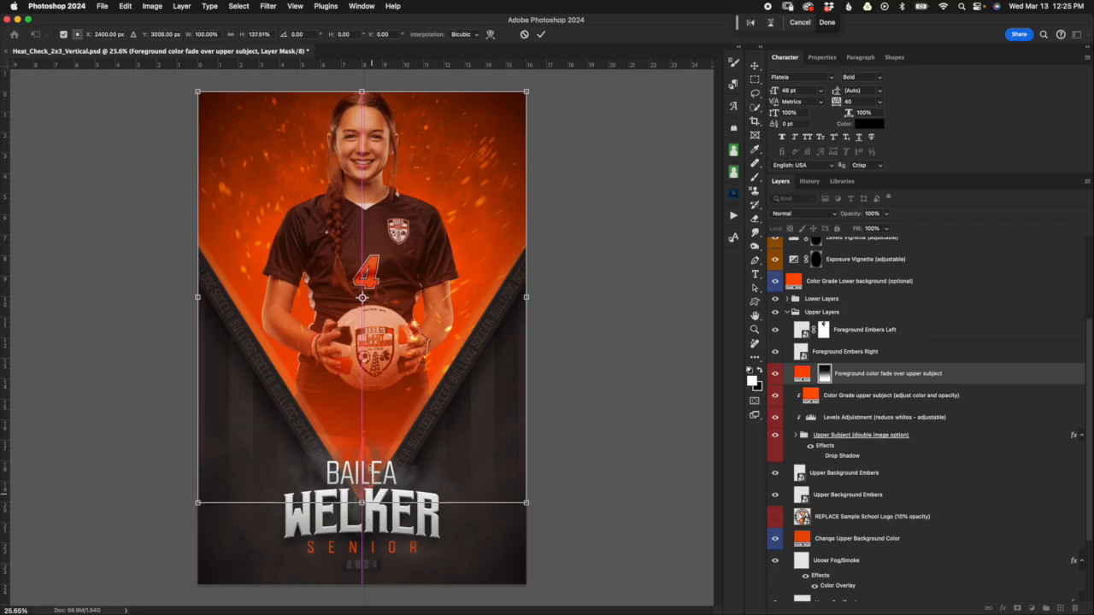
{"action": "left_click", "coordinate": [541, 34]}
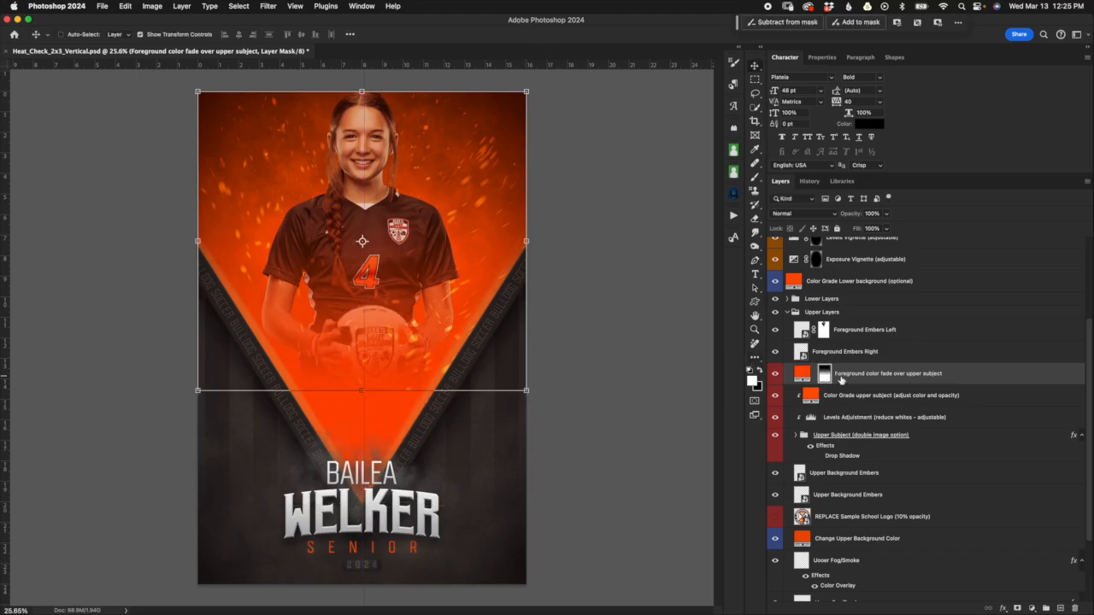
{"action": "left_click", "coordinate": [788, 313]}
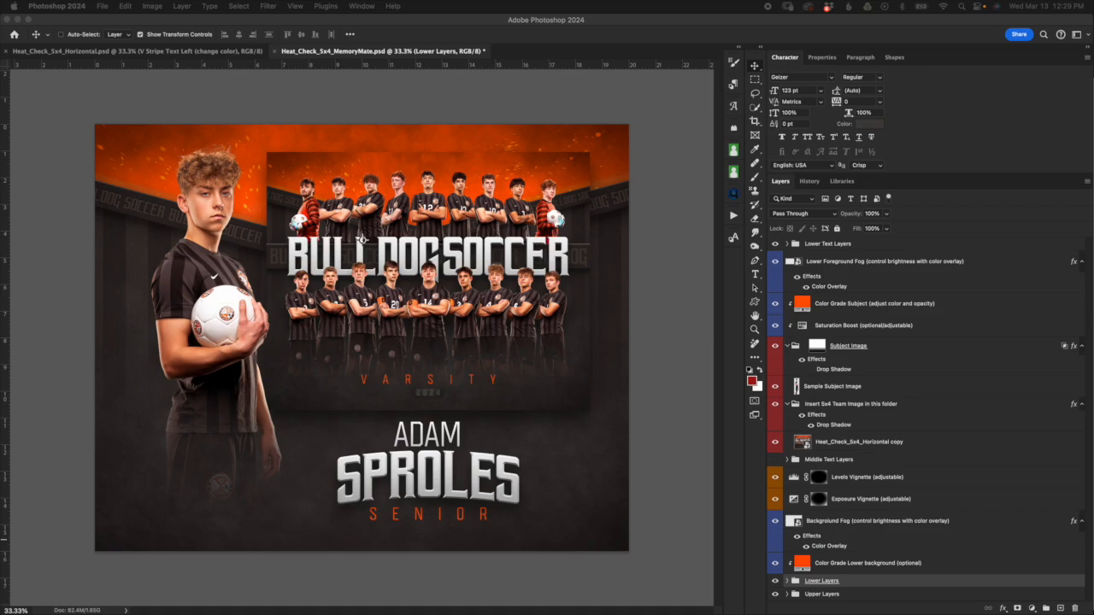
Review the Subject Image and team image folders in the MemoryMate template, and single out the Sample Subject Image layer.
{"action": "left_click", "coordinate": [787, 346]}
{"action": "left_click", "coordinate": [787, 383]}
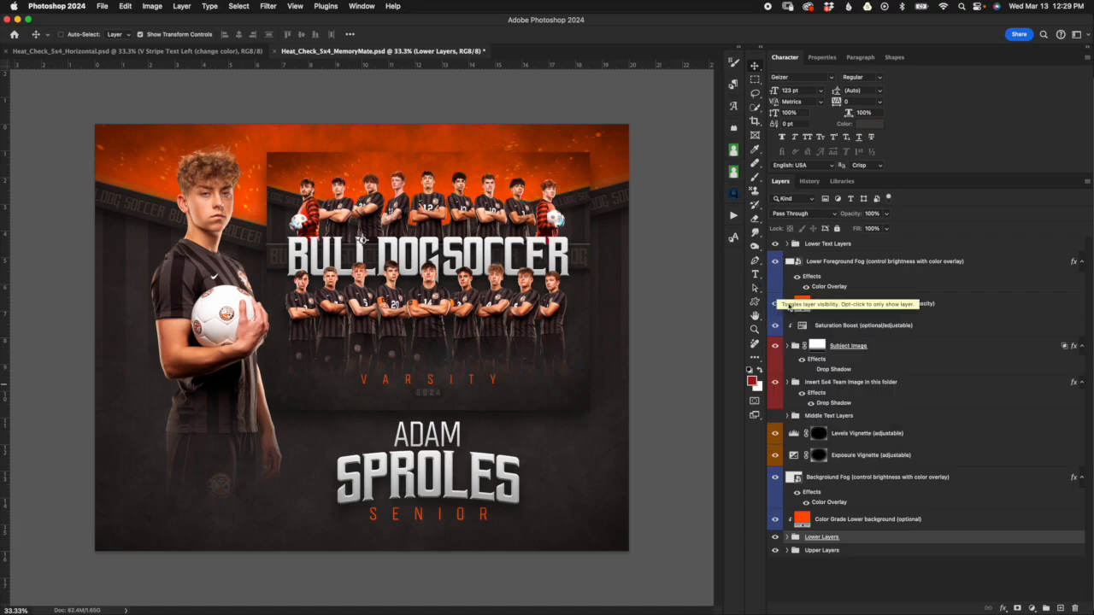
{"action": "left_click", "coordinate": [874, 402]}
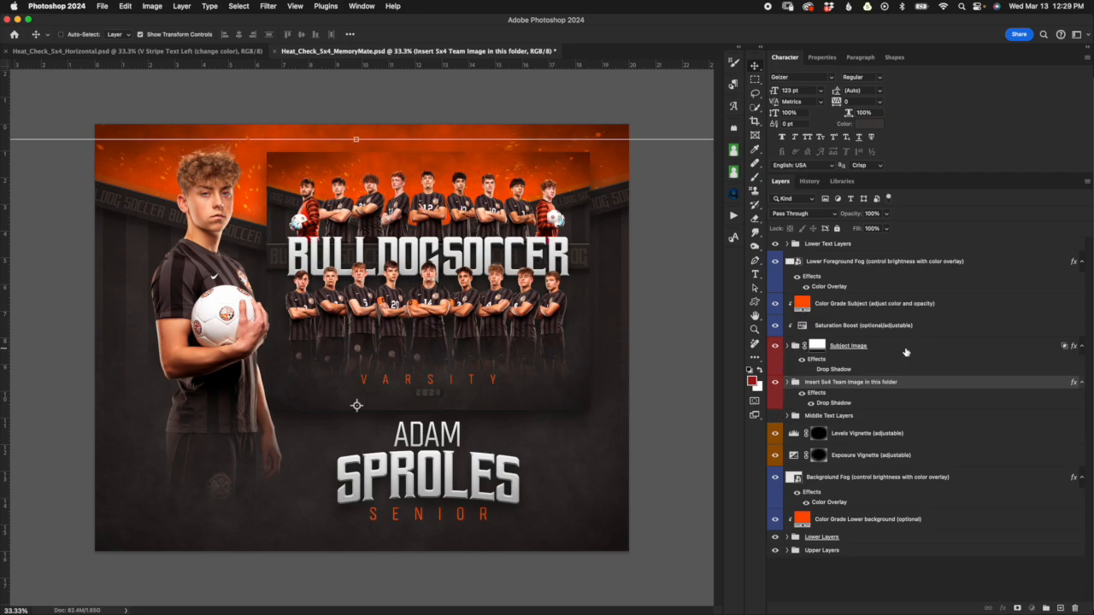
{"action": "left_click", "coordinate": [855, 347]}
{"action": "left_click", "coordinate": [787, 346]}
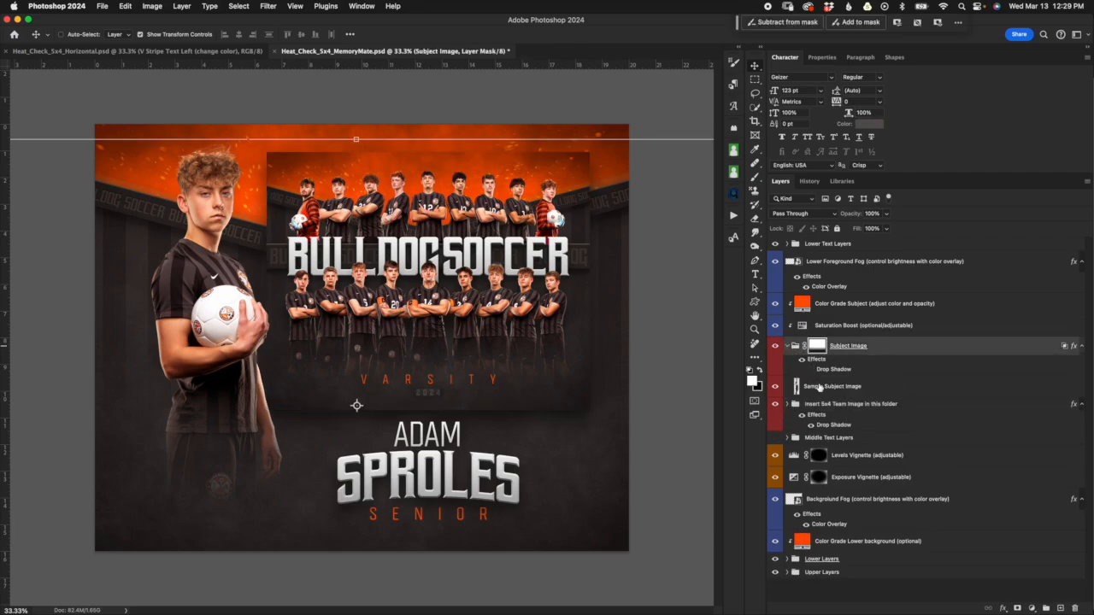
{"action": "left_click", "coordinate": [831, 386]}
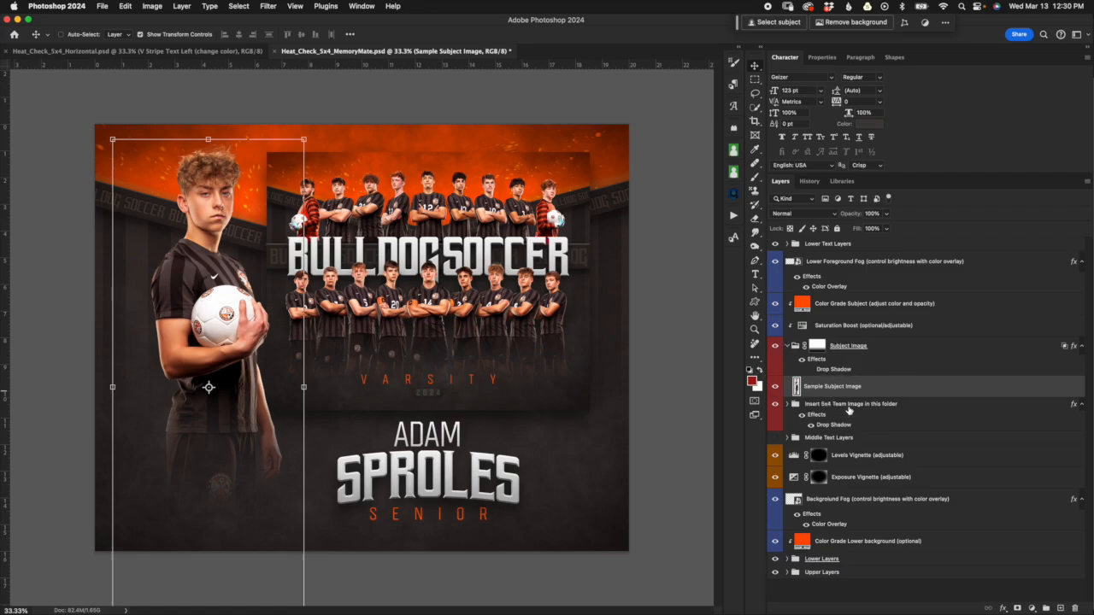
Examine the image inside the Insert 5x4 Team Image in this folder group and compare it with the Heat_Check_5x4_Horizontal document.
{"action": "left_click", "coordinate": [849, 408]}
{"action": "left_click", "coordinate": [787, 405]}
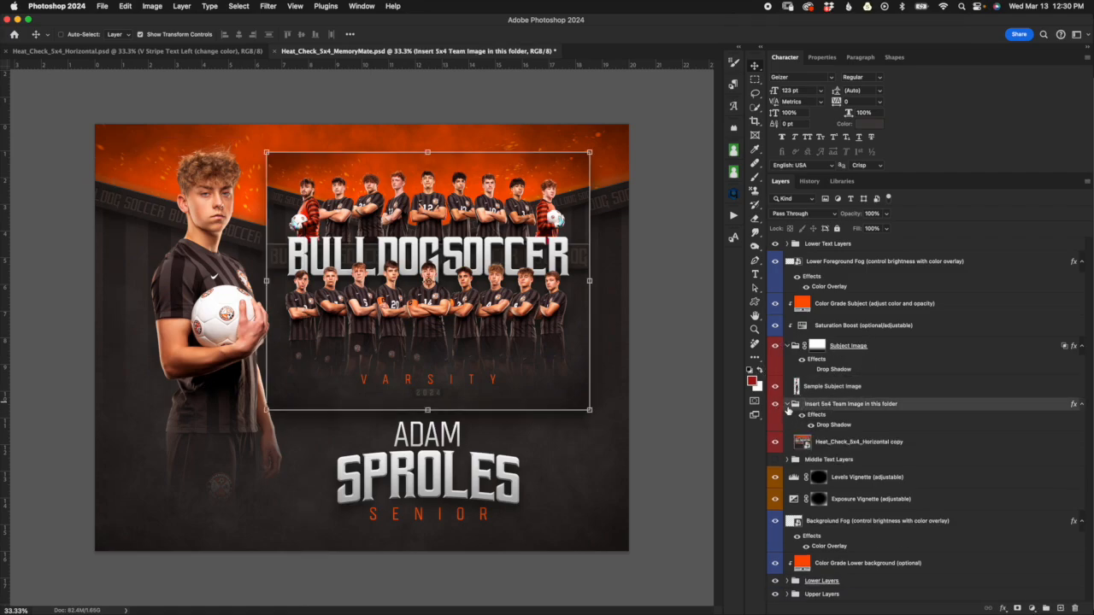
{"action": "left_click", "coordinate": [883, 449]}
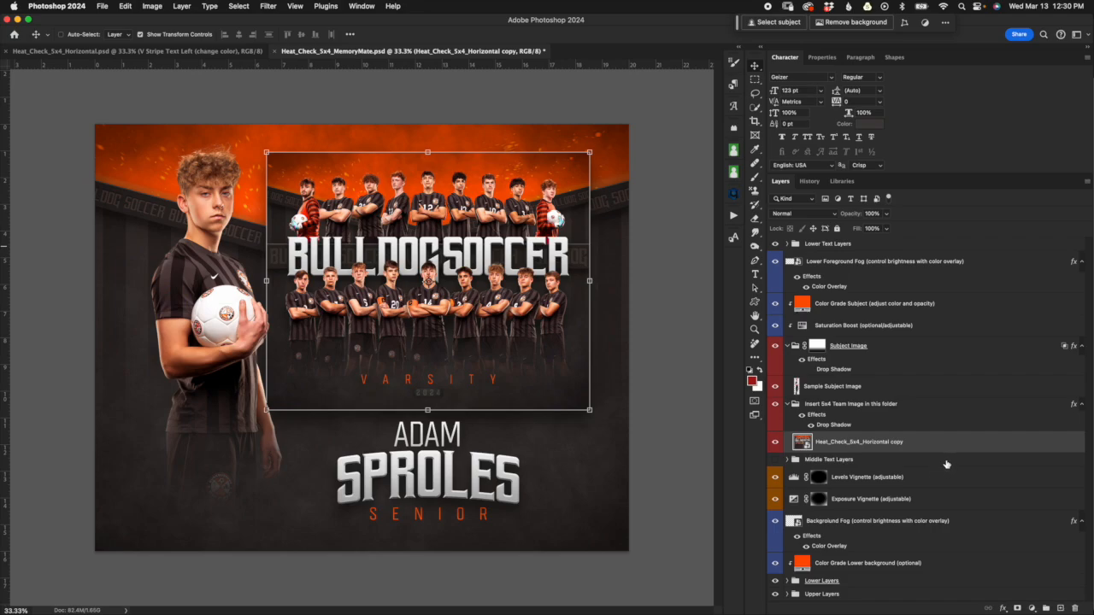
{"action": "left_click", "coordinate": [189, 53]}
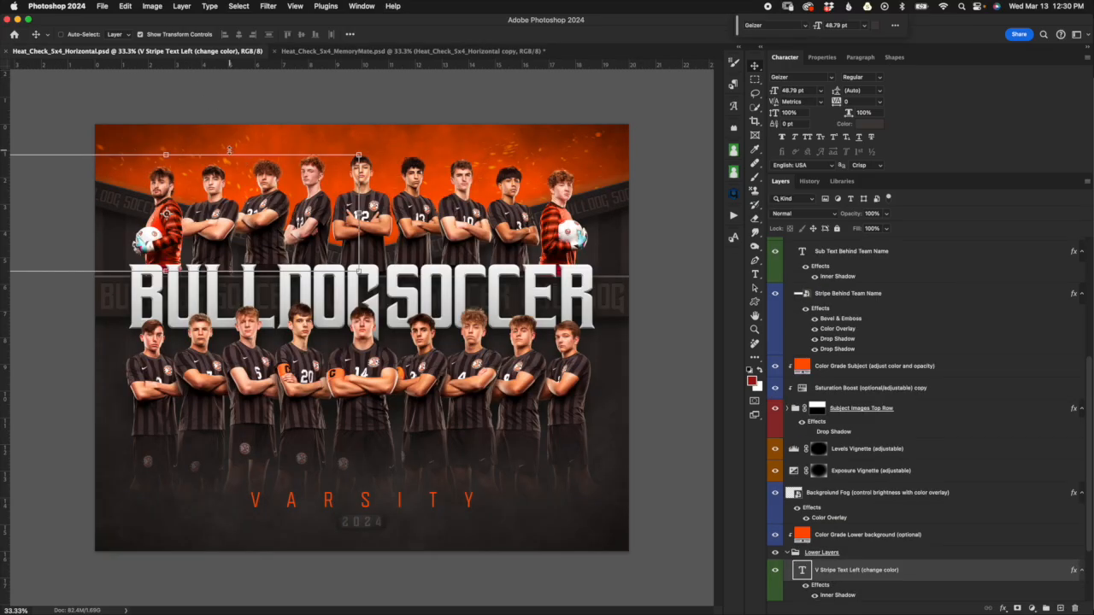
{"action": "left_click", "coordinate": [324, 53]}
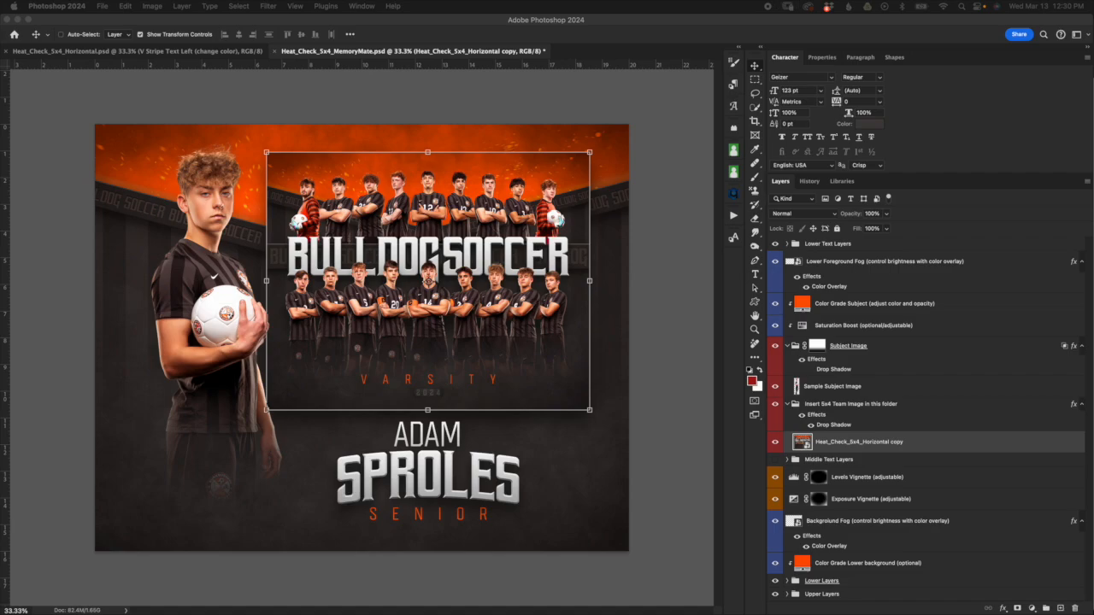
Place the Heat_Check_5x4_Horizontal copy image in the team image folder, scale it to 61.45%, and align it over the existing team image.
{"action": "left_click_drag", "start_coordinate": [2, 308], "coordinate": [414, 261]}
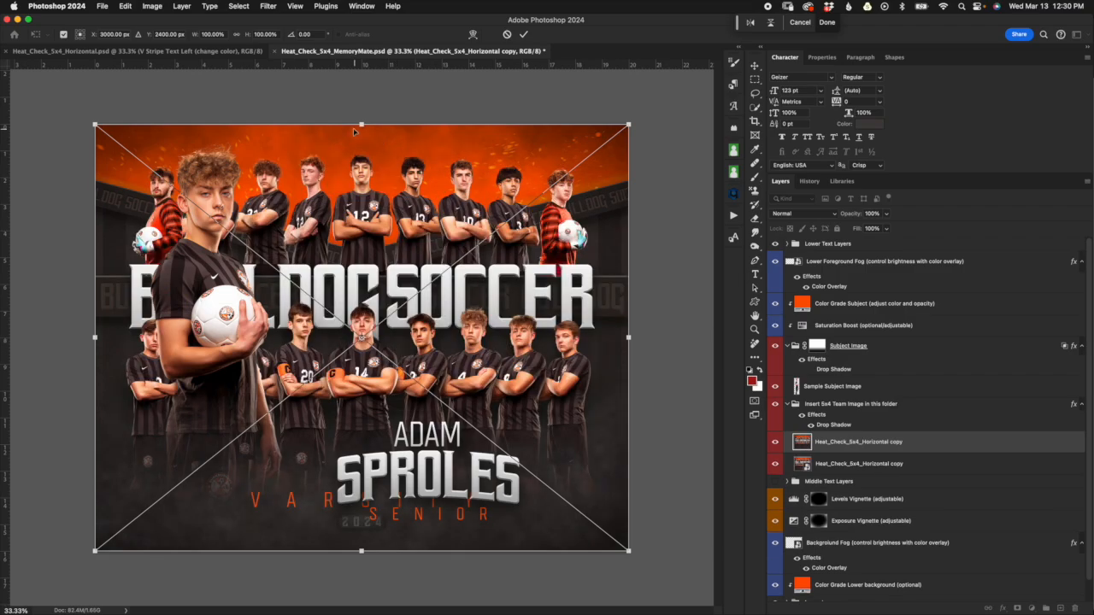
{"action": "left_click_drag", "start_coordinate": [361, 122], "coordinate": [360, 311]}
{"action": "left_click_drag", "start_coordinate": [324, 366], "coordinate": [377, 208]}
{"action": "left_click_drag", "start_coordinate": [577, 392], "coordinate": [592, 413]}
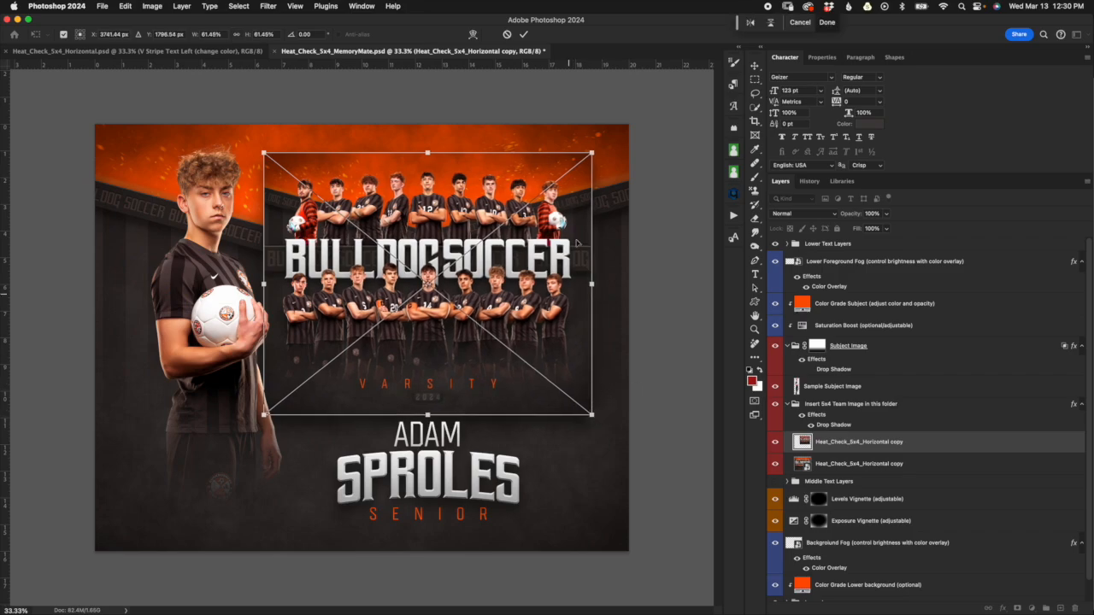
{"action": "left_click", "coordinate": [524, 34]}
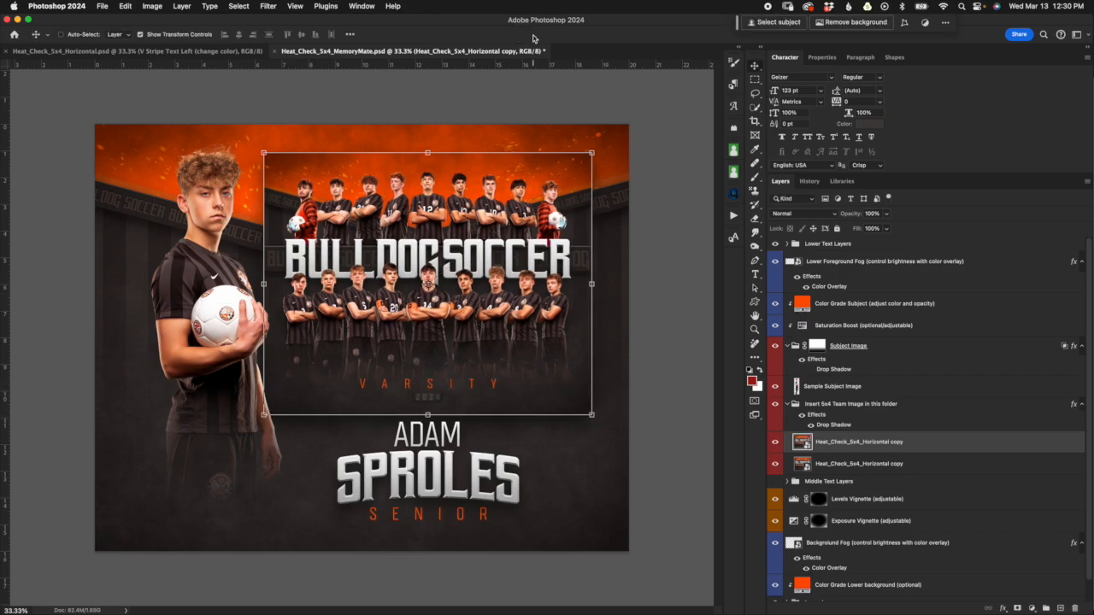
Hide the older Heat_Check_5x4_Horizontal copy layer beneath the new one and select the folder holding both team images.
{"action": "left_click", "coordinate": [865, 464]}
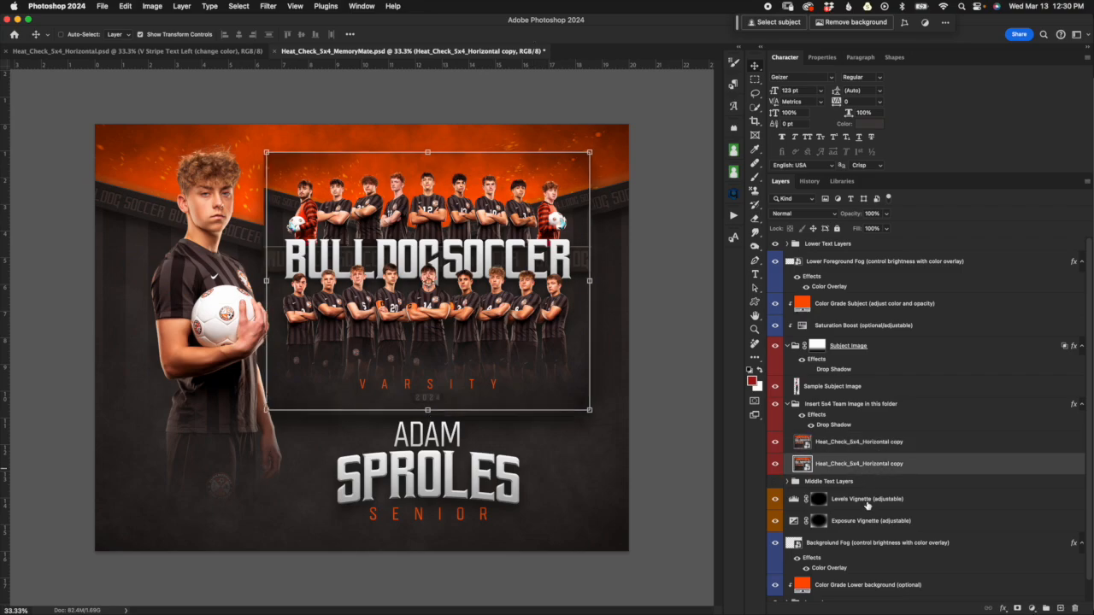
{"action": "left_click", "coordinate": [775, 466]}
{"action": "left_click", "coordinate": [893, 407]}
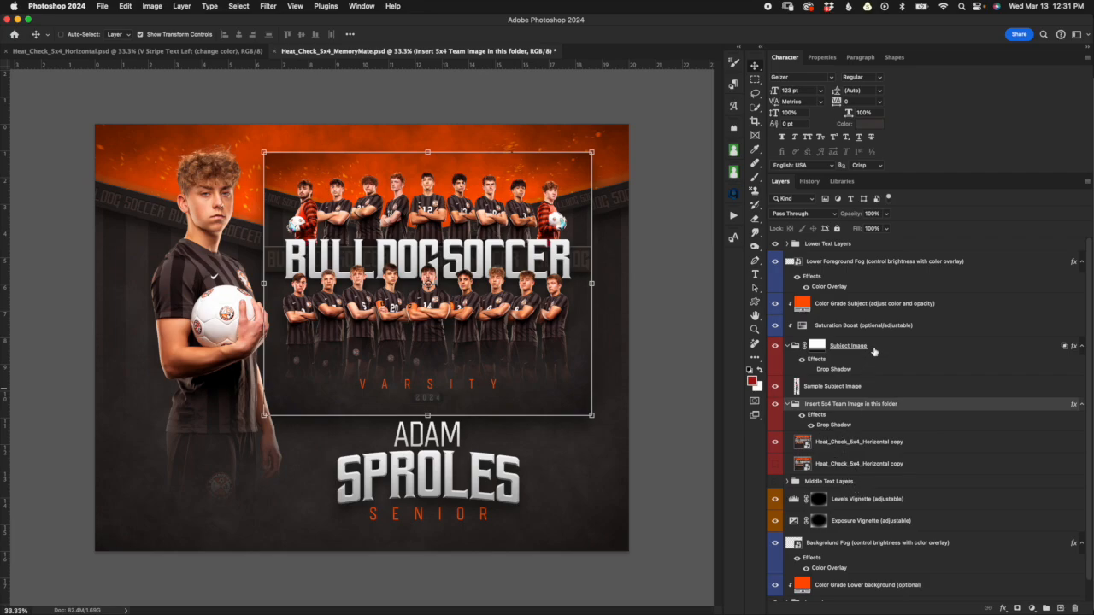
Turn on the Drop Shadow effect of the Subject Image group.
{"action": "left_click", "coordinate": [818, 345]}
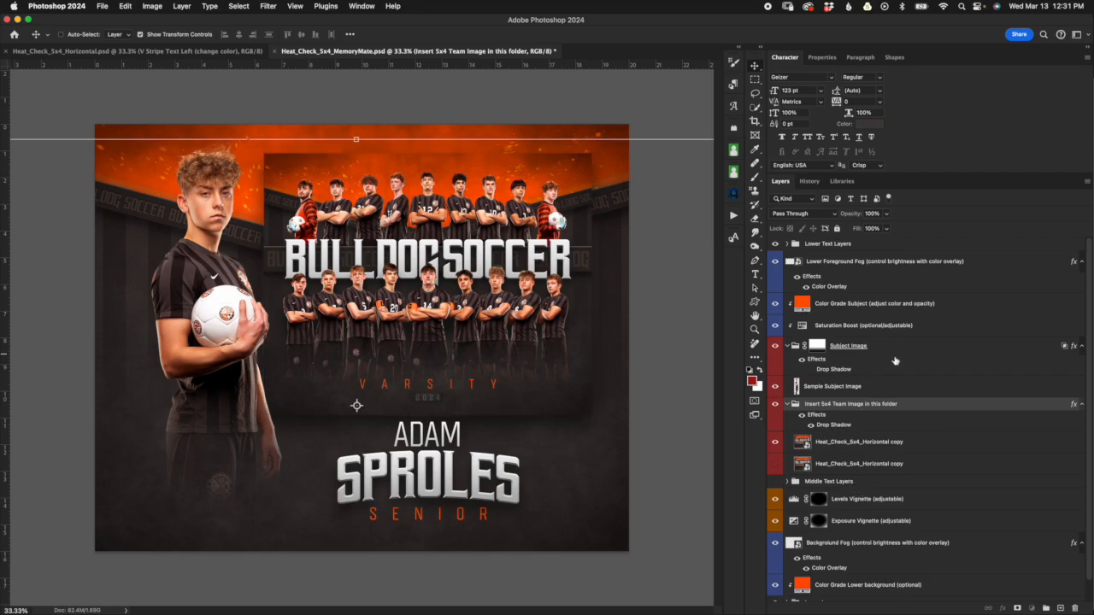
{"action": "left_click", "coordinate": [814, 372]}
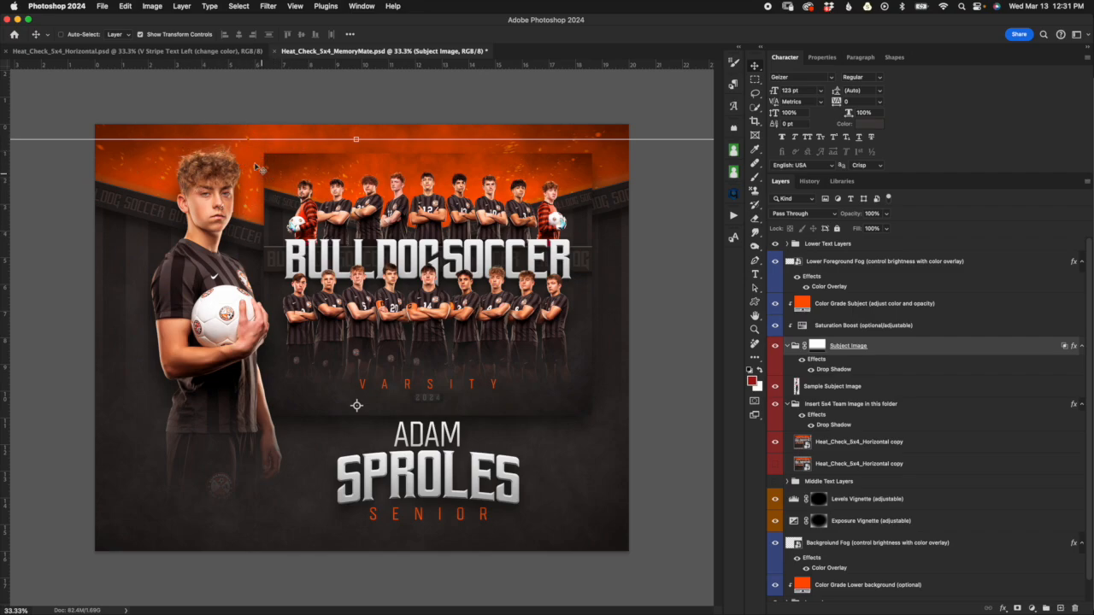
Turn off the Subject Image group's Drop Shadow and flip the Sample Subject Image horizontally.
{"action": "left_click", "coordinate": [810, 369]}
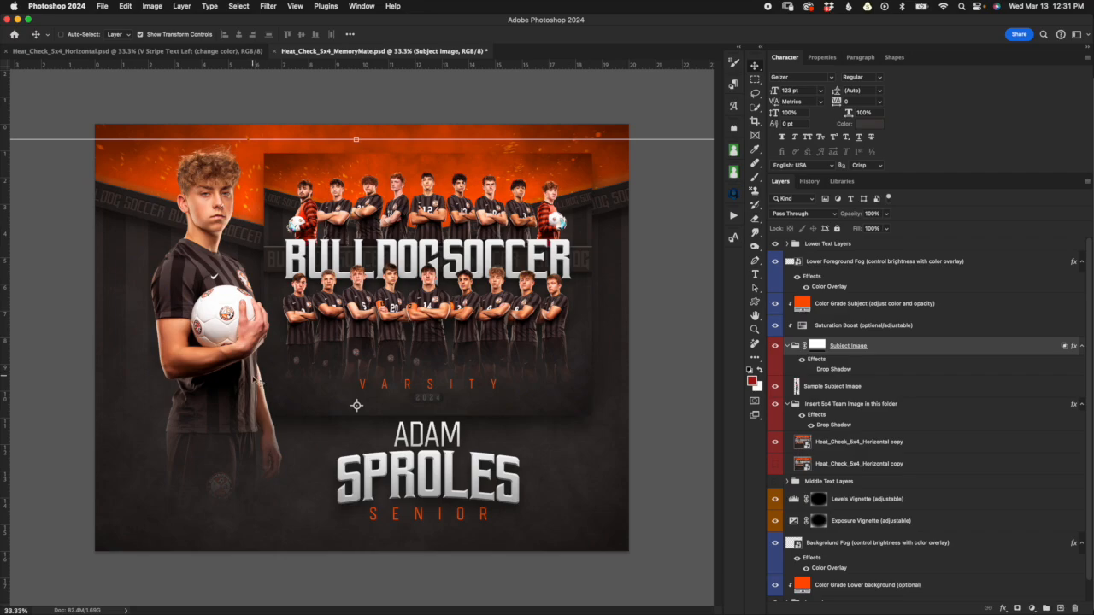
{"action": "left_click", "coordinate": [834, 387]}
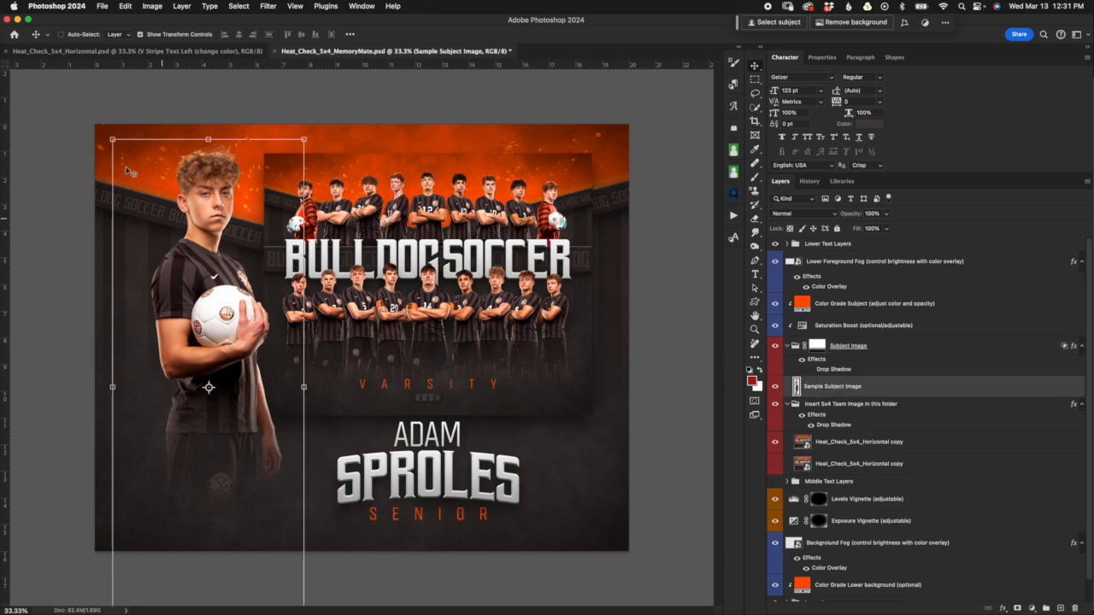
{"action": "left_click", "coordinate": [104, 7]}
{"action": "mouse_move", "coordinate": [127, 10]}
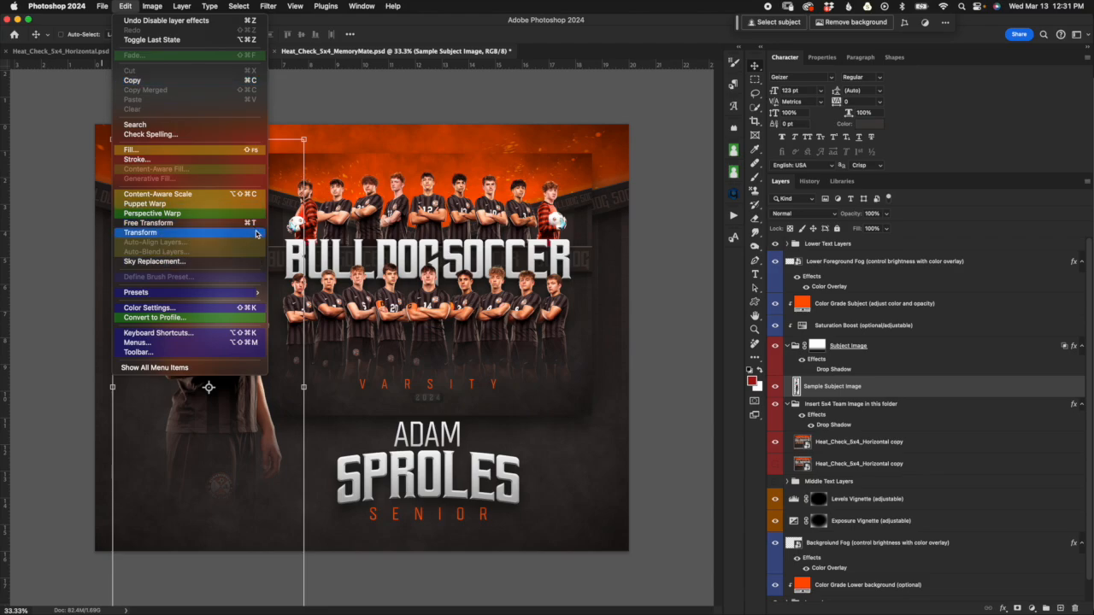
{"action": "mouse_move", "coordinate": [249, 233]}
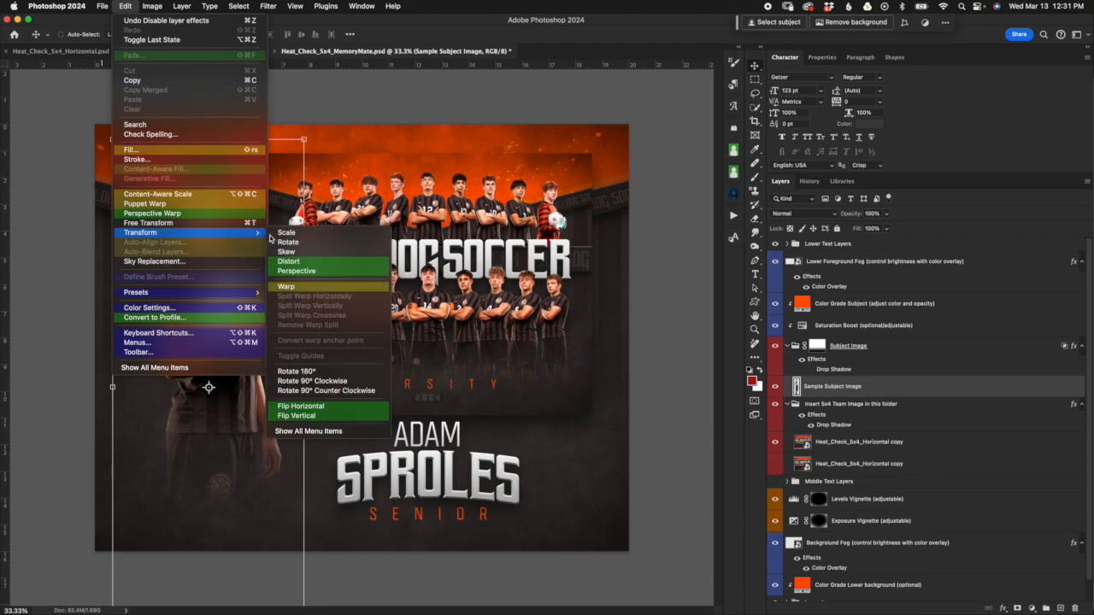
{"action": "left_click", "coordinate": [326, 411]}
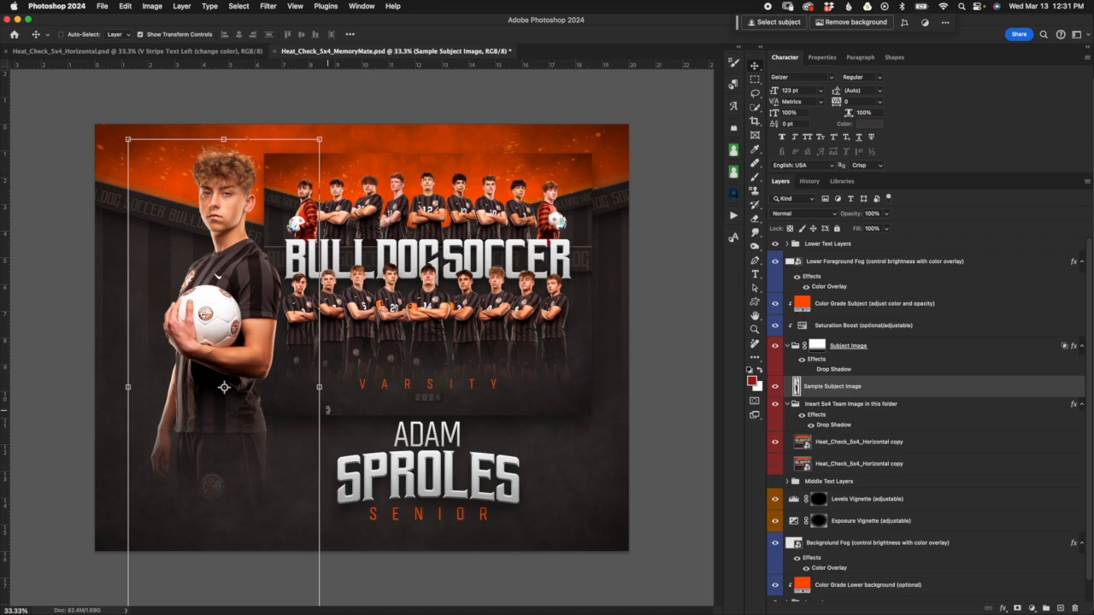
Move the flipped Sample Subject Image across to the right edge of the canvas.
{"action": "key", "text": "super+t"}
{"action": "left_click_drag", "start_coordinate": [219, 181], "coordinate": [530, 182]}
{"action": "left_click", "coordinate": [541, 34]}
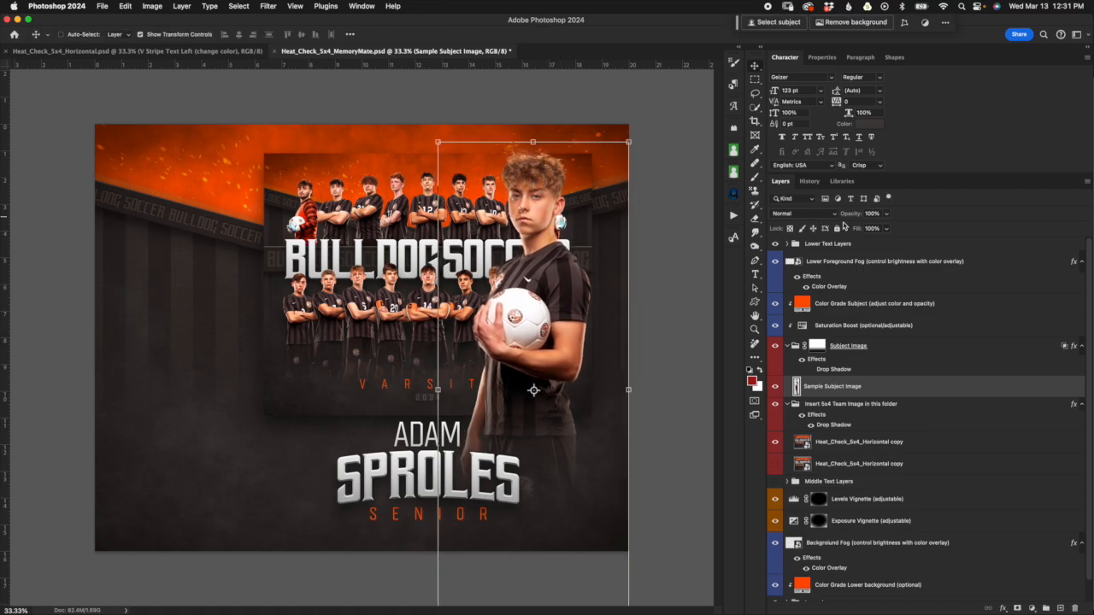
Shift the Lower Text Layers group and the Insert 5x4 Team Image folder together to the left, clear of the subject.
{"action": "left_click", "coordinate": [843, 247]}
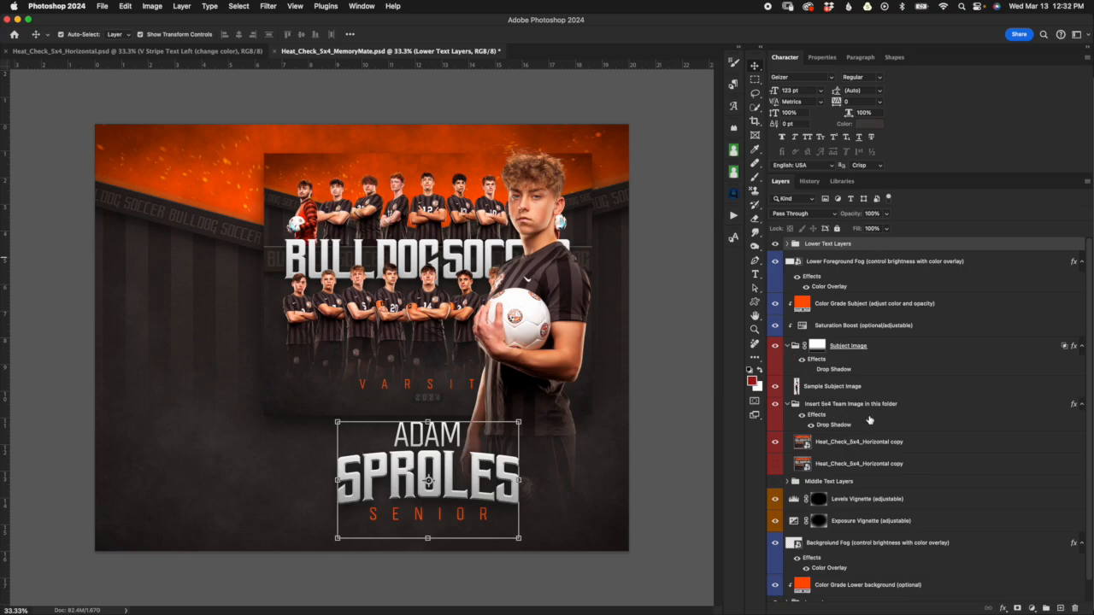
{"action": "left_click", "coordinate": [871, 407]}
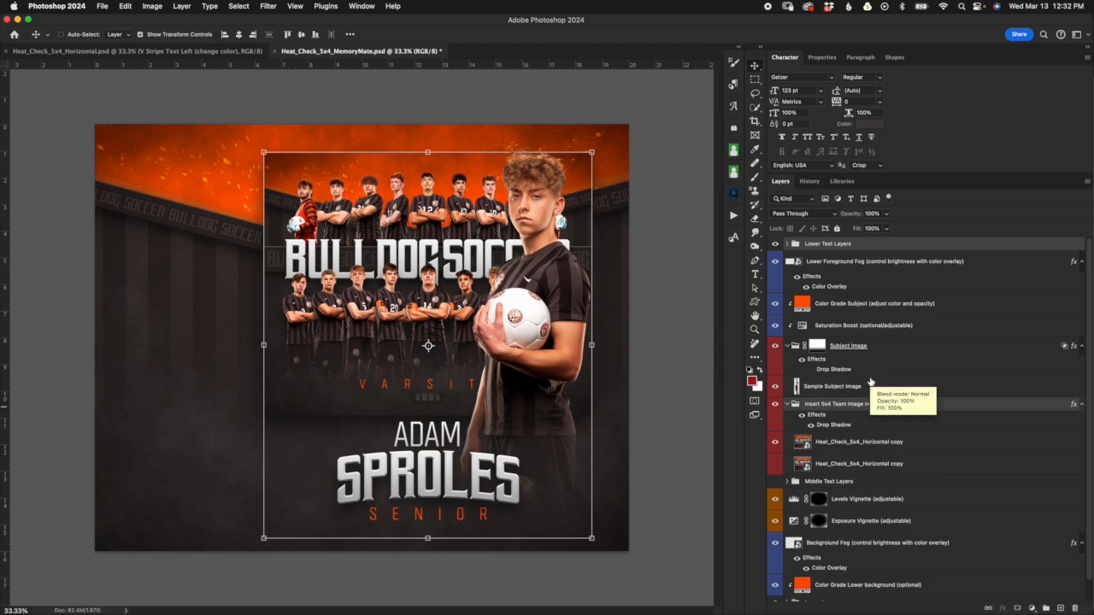
{"action": "key", "text": "super+t"}
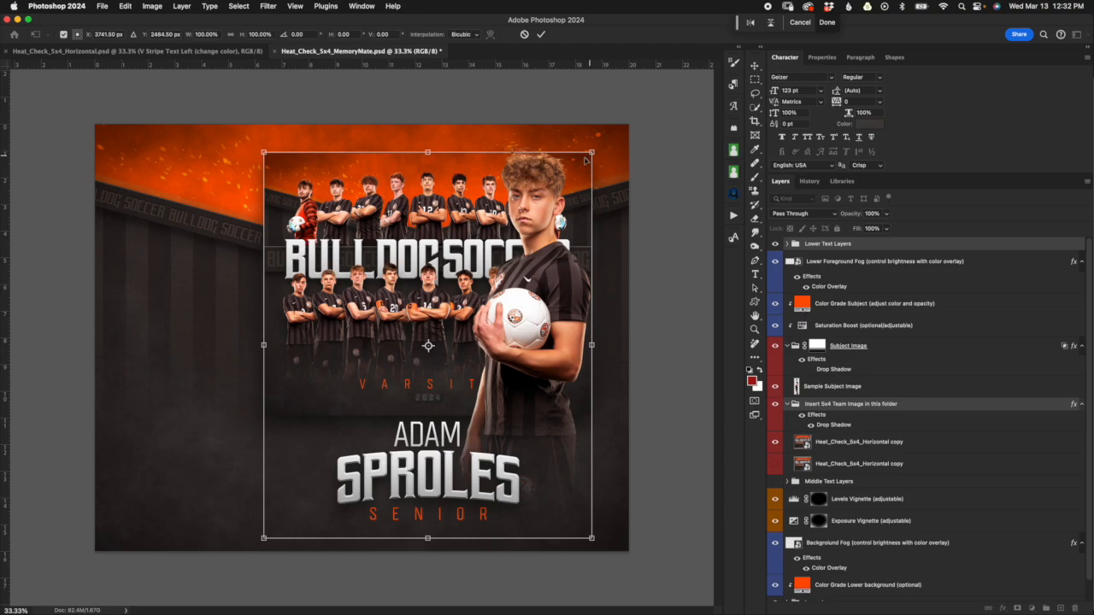
{"action": "left_click_drag", "start_coordinate": [431, 224], "coordinate": [306, 221]}
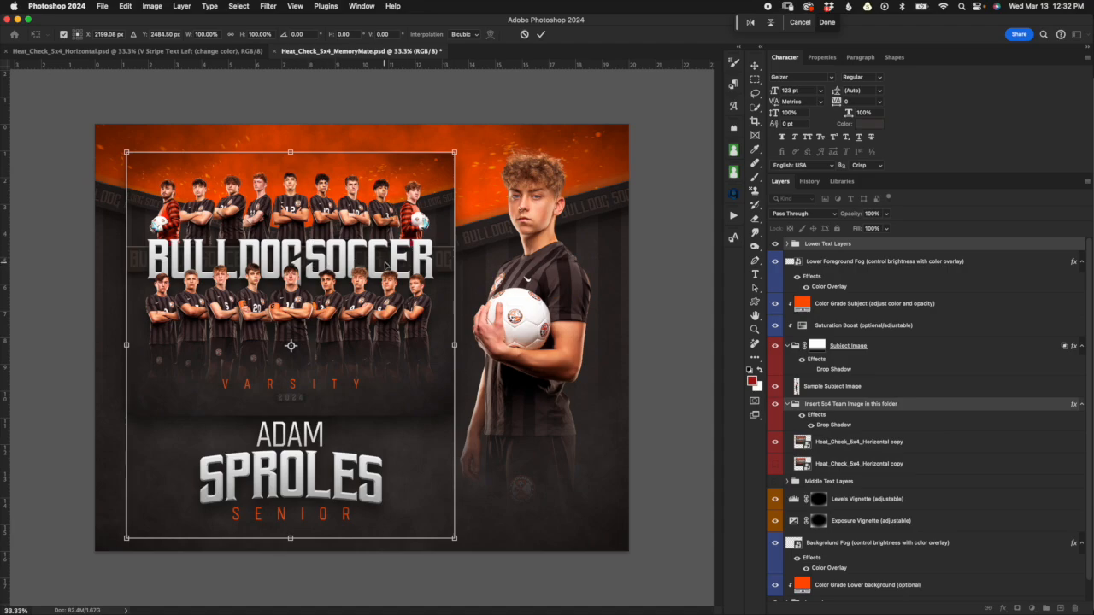
{"action": "left_click", "coordinate": [541, 35]}
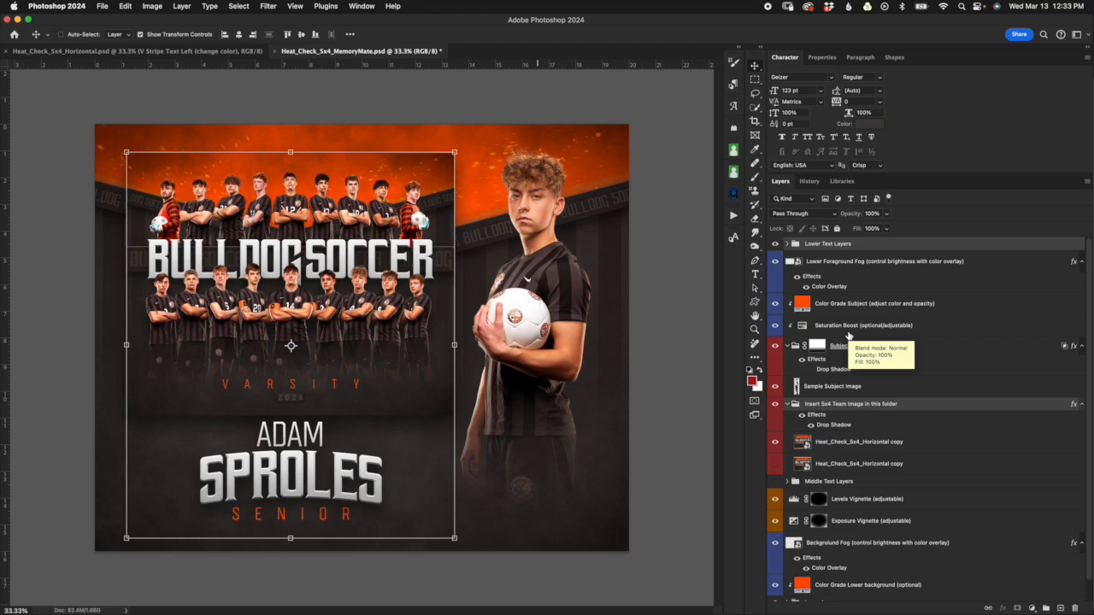
In the Heat_Check_5x4_Horizontal document, hide the Lower Text Layers and Subject Images Bottom Row groups.
{"action": "left_click", "coordinate": [216, 53]}
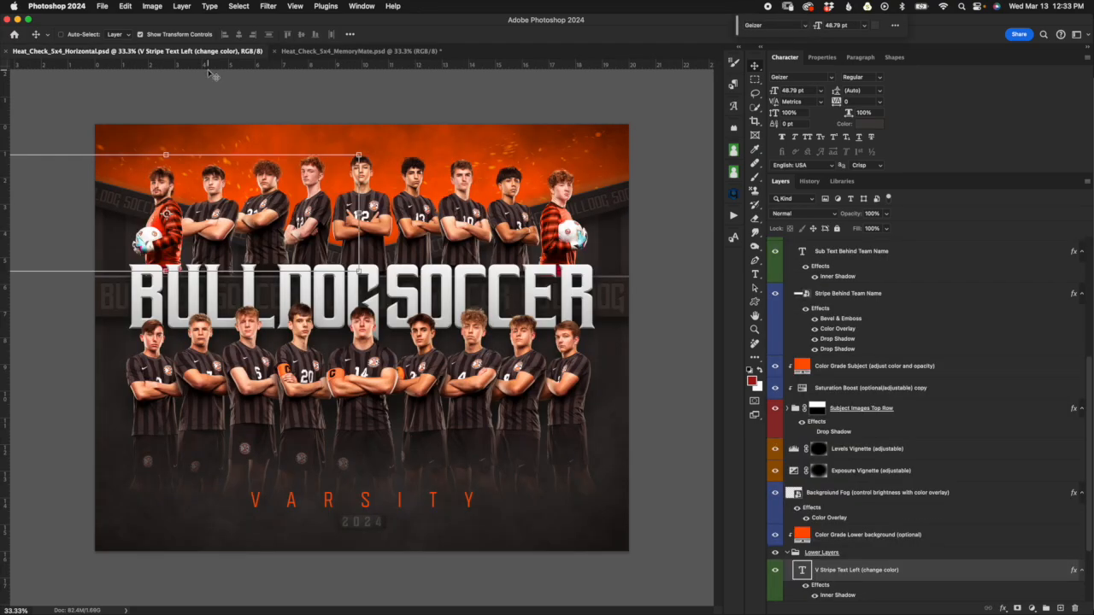
{"action": "scroll", "coordinate": [944, 328], "scroll_direction": "up", "scroll_amount": 5}
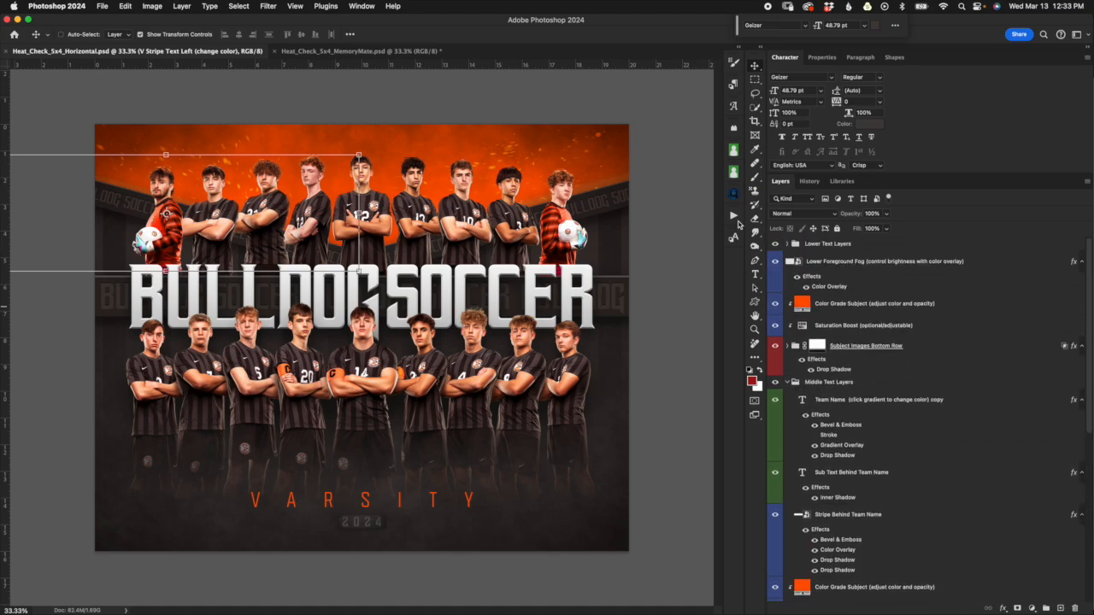
{"action": "left_click", "coordinate": [872, 247]}
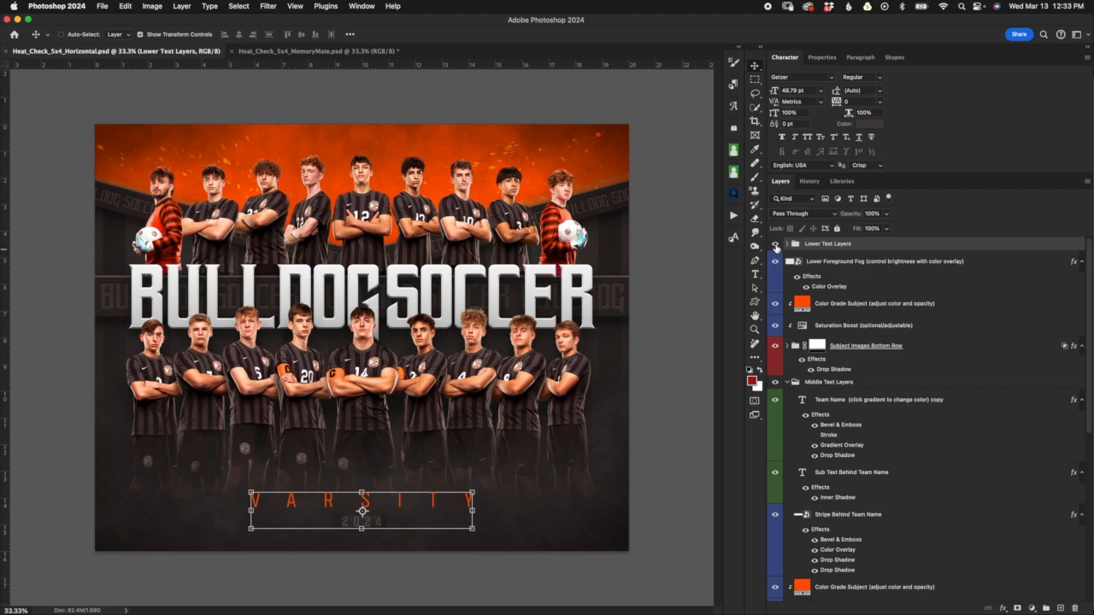
{"action": "left_click", "coordinate": [775, 246]}
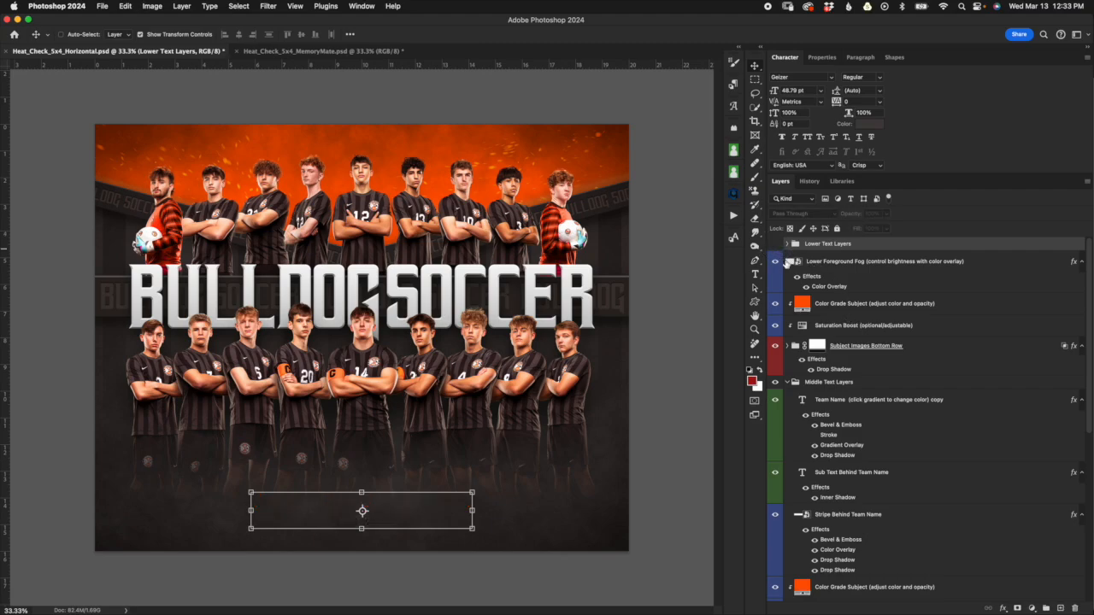
{"action": "left_click", "coordinate": [775, 347]}
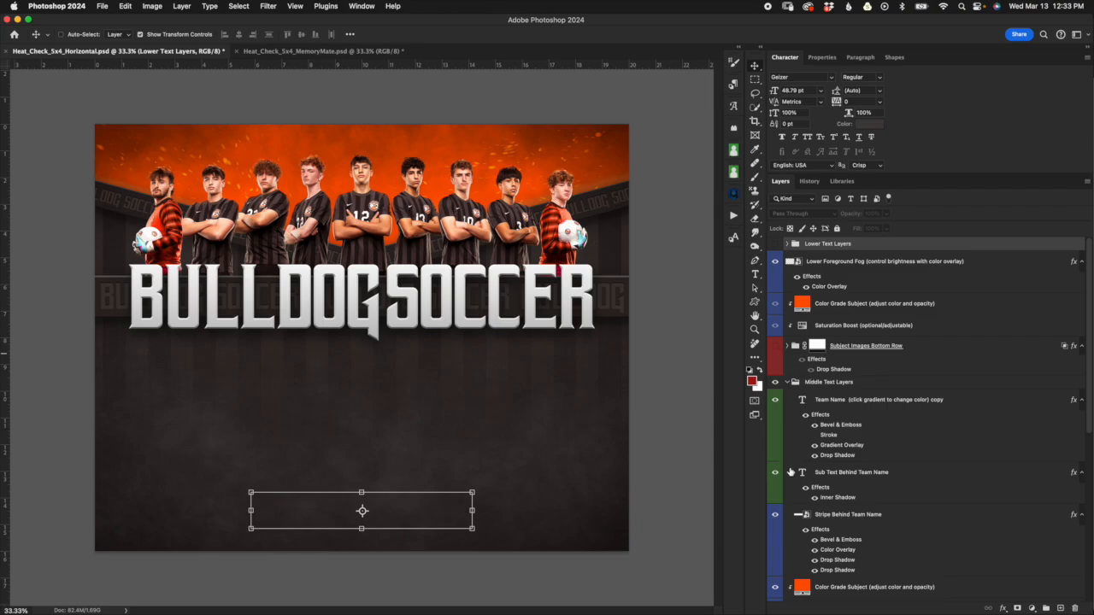
Collapse the Middle Text Layers group and hide both it and the Subject Images Top Row group.
{"action": "scroll", "coordinate": [795, 478], "scroll_direction": "down", "scroll_amount": 1}
{"action": "left_click", "coordinate": [788, 356]}
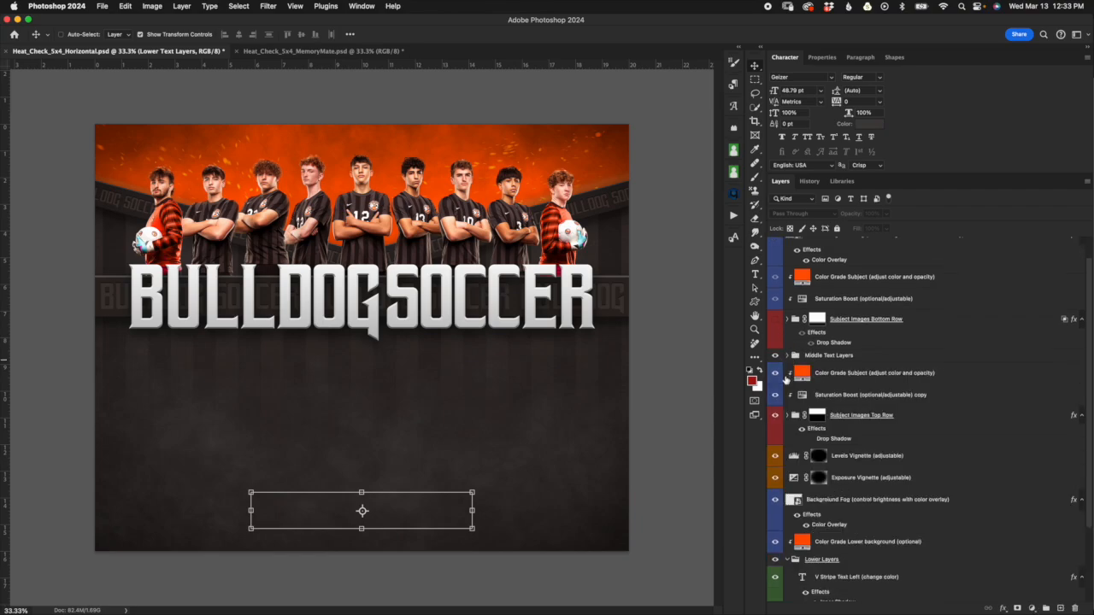
{"action": "left_click", "coordinate": [779, 417]}
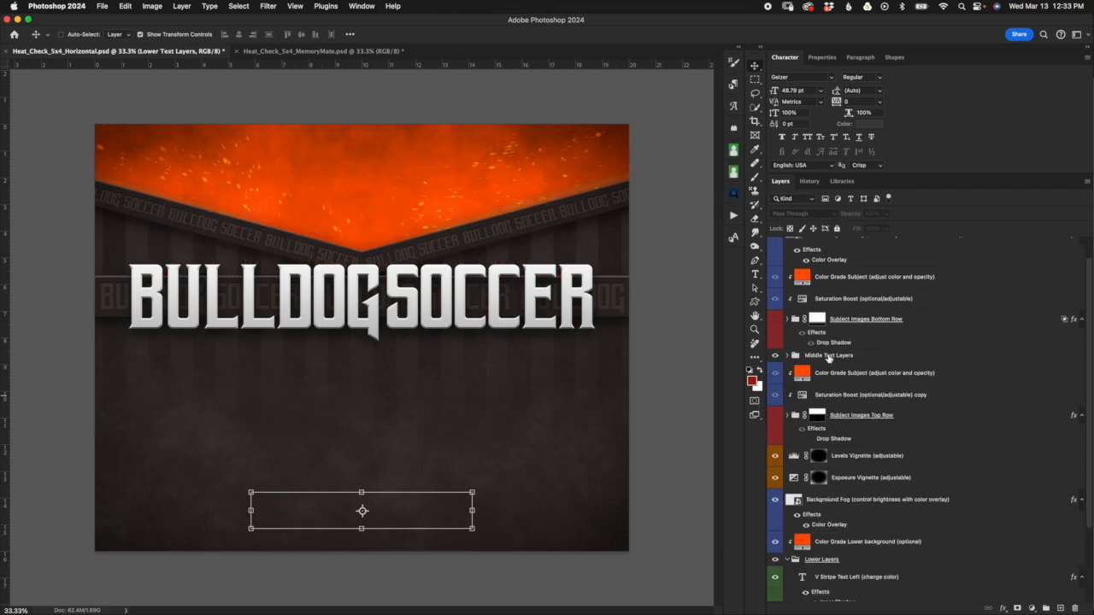
{"action": "left_click", "coordinate": [825, 356]}
{"action": "left_click", "coordinate": [776, 357]}
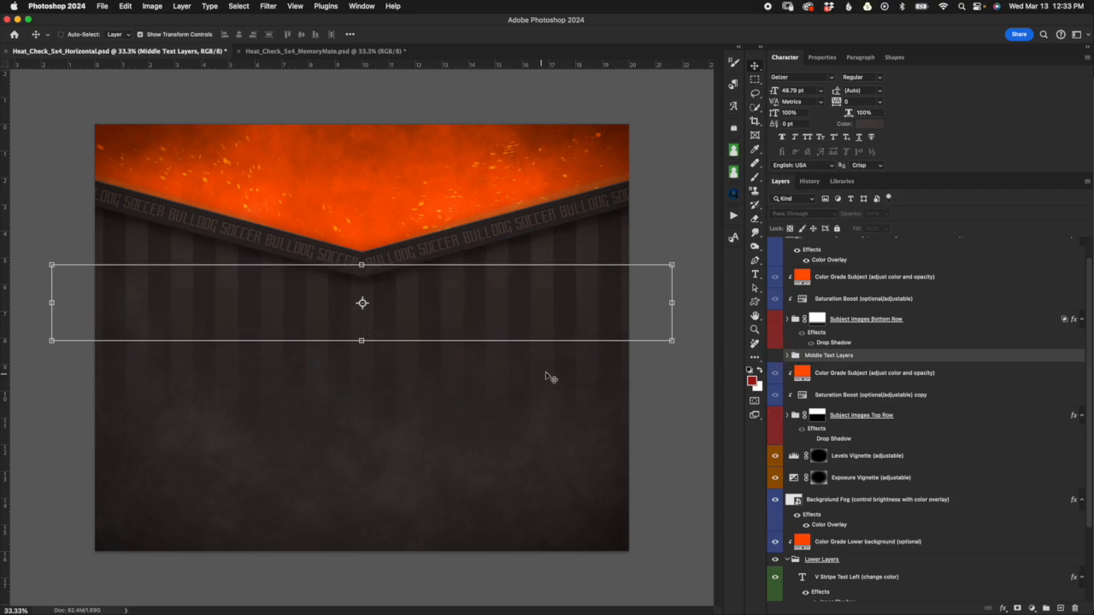
Copy the MemoryMate's lower text, subject color grade, saturation boost, subject image and team image folder into Heat_Check_5x4_Horizontal, above its Lower Text Layers.
{"action": "scroll", "coordinate": [876, 320], "scroll_direction": "up", "scroll_amount": 1}
{"action": "left_click", "coordinate": [861, 245]}
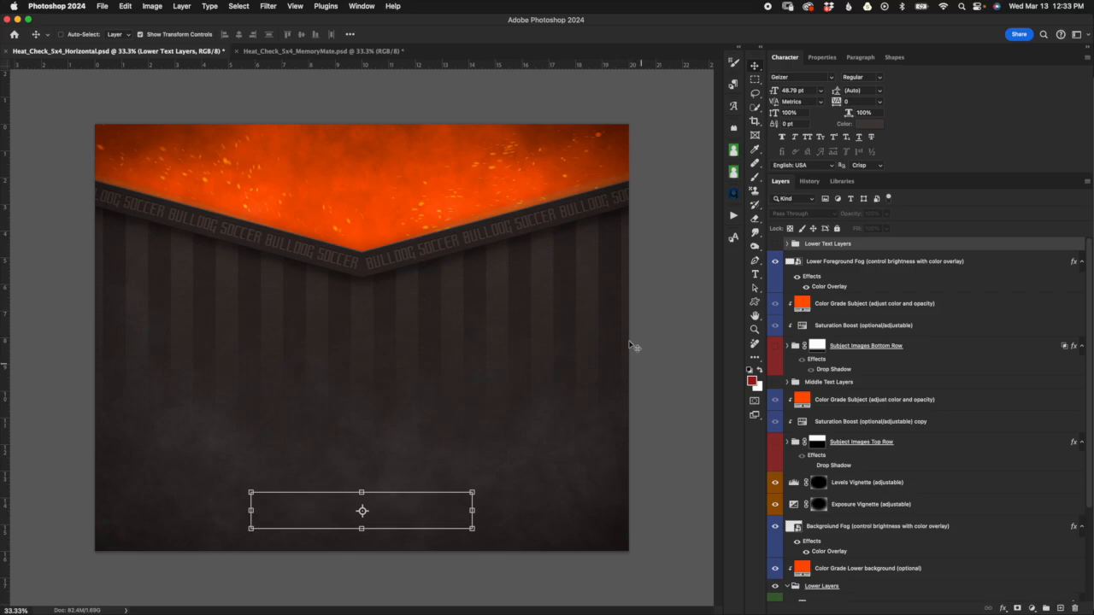
{"action": "left_click", "coordinate": [305, 53]}
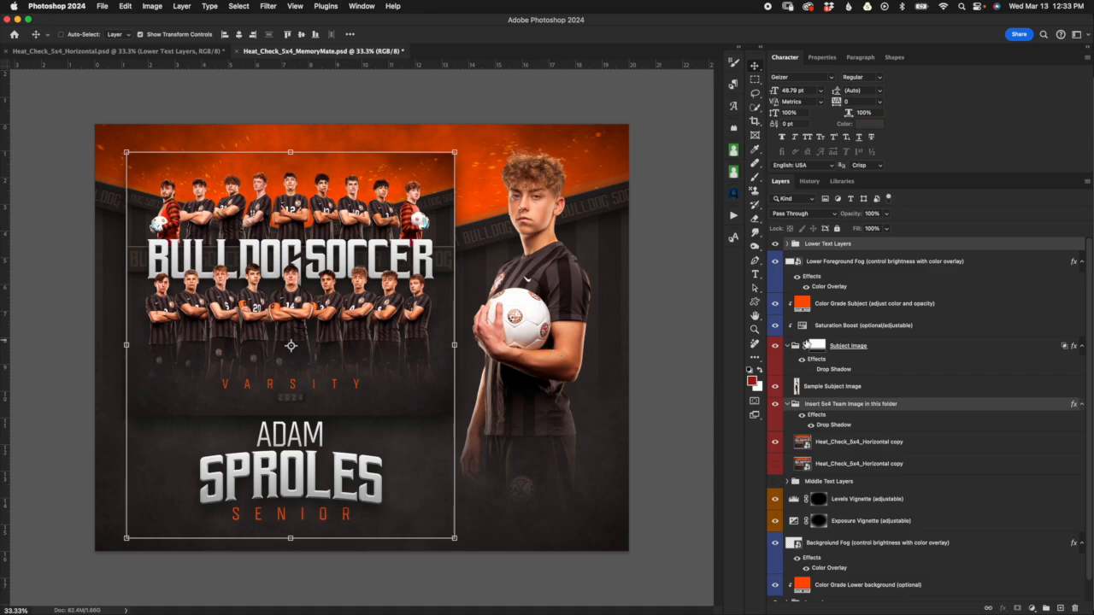
{"action": "left_click", "coordinate": [788, 404]}
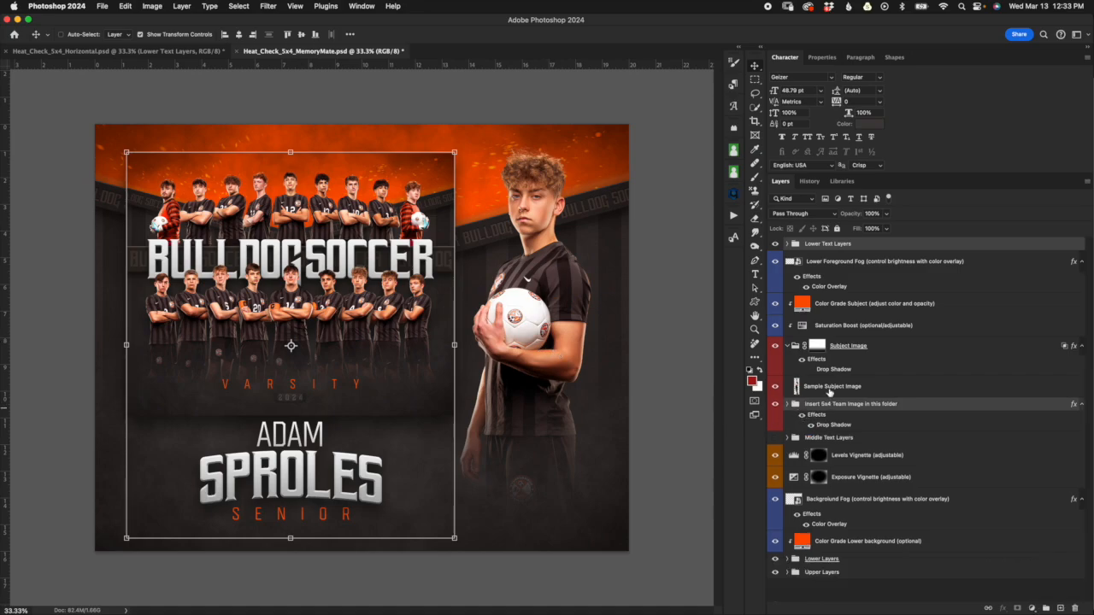
{"action": "left_click", "coordinate": [788, 346]}
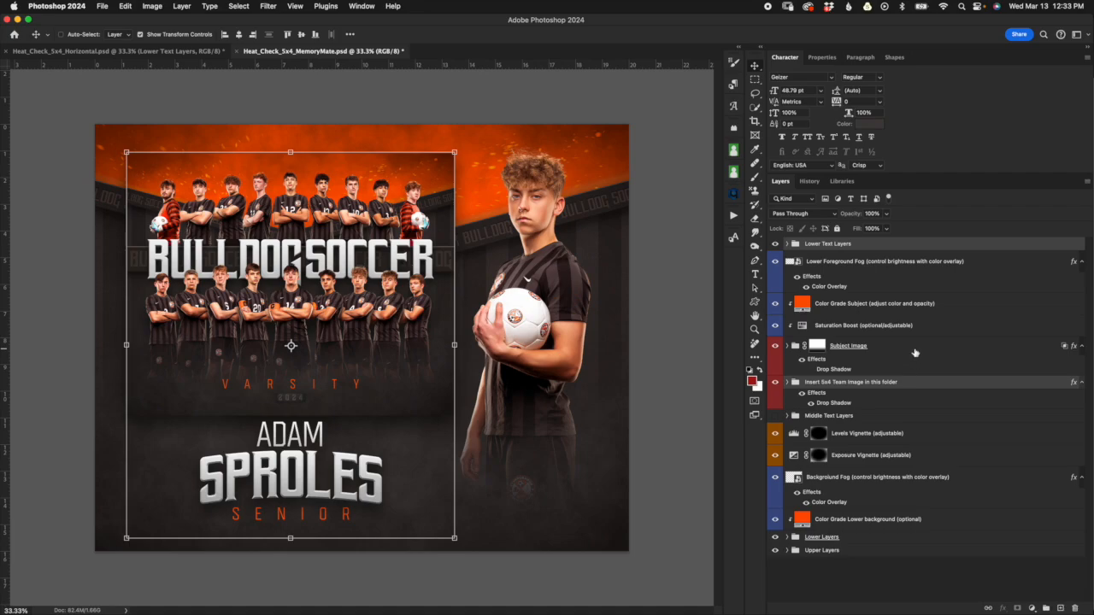
{"action": "left_click", "coordinate": [911, 353]}
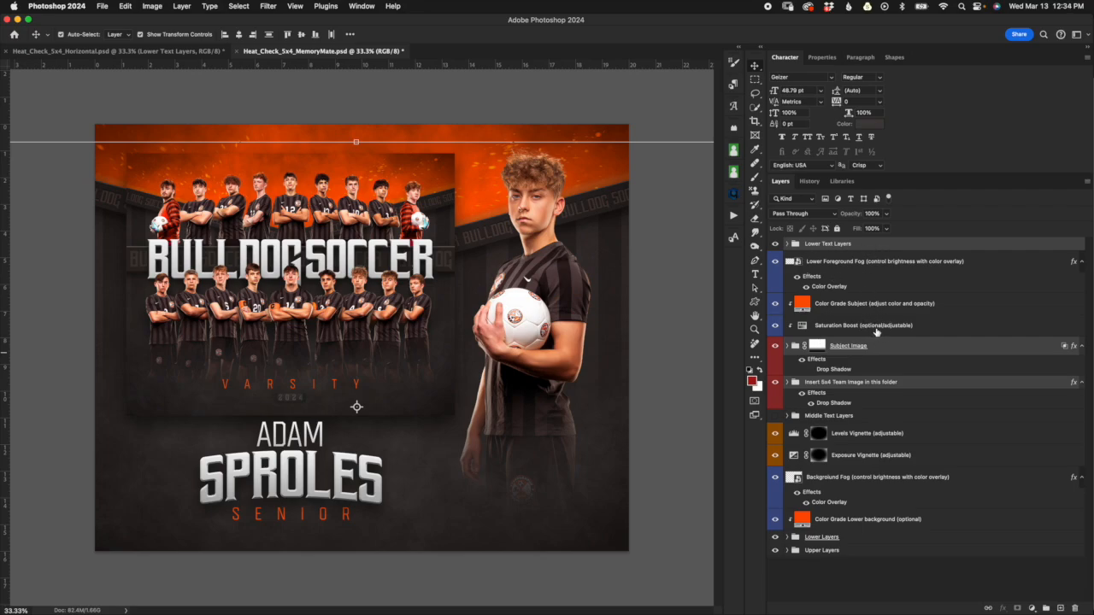
{"action": "left_click", "coordinate": [889, 333]}
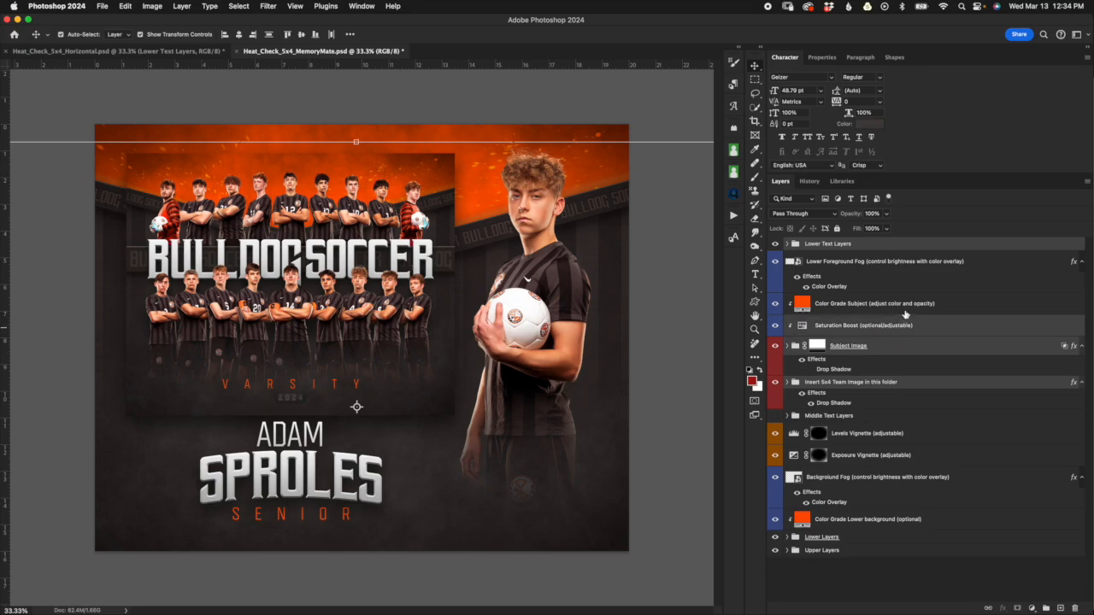
{"action": "left_click", "coordinate": [905, 309], "text": "shift"}
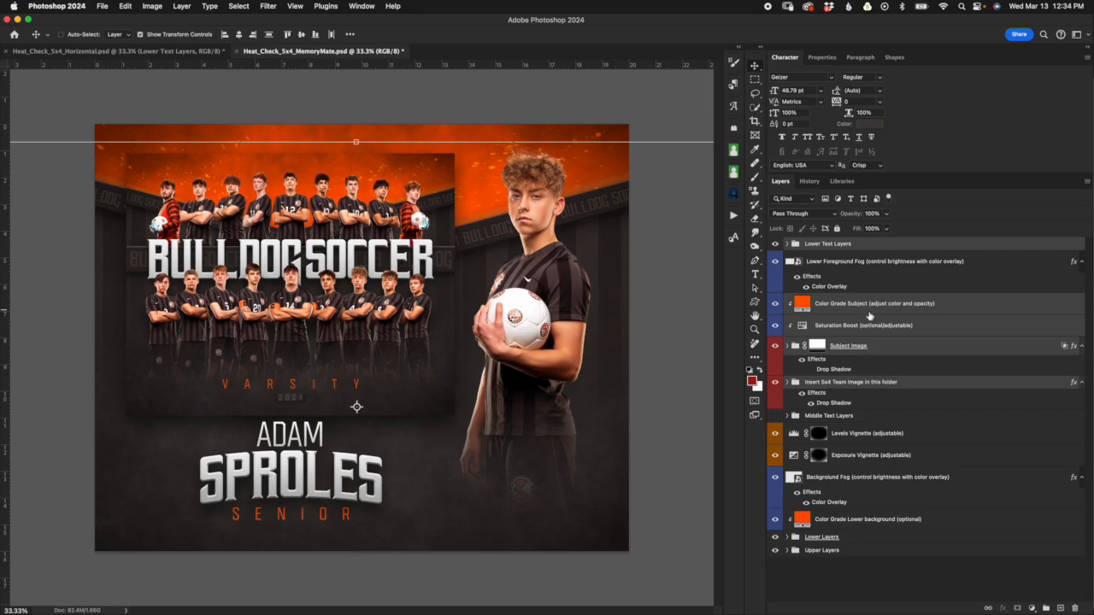
{"action": "left_click_drag", "start_coordinate": [879, 245], "coordinate": [348, 264]}
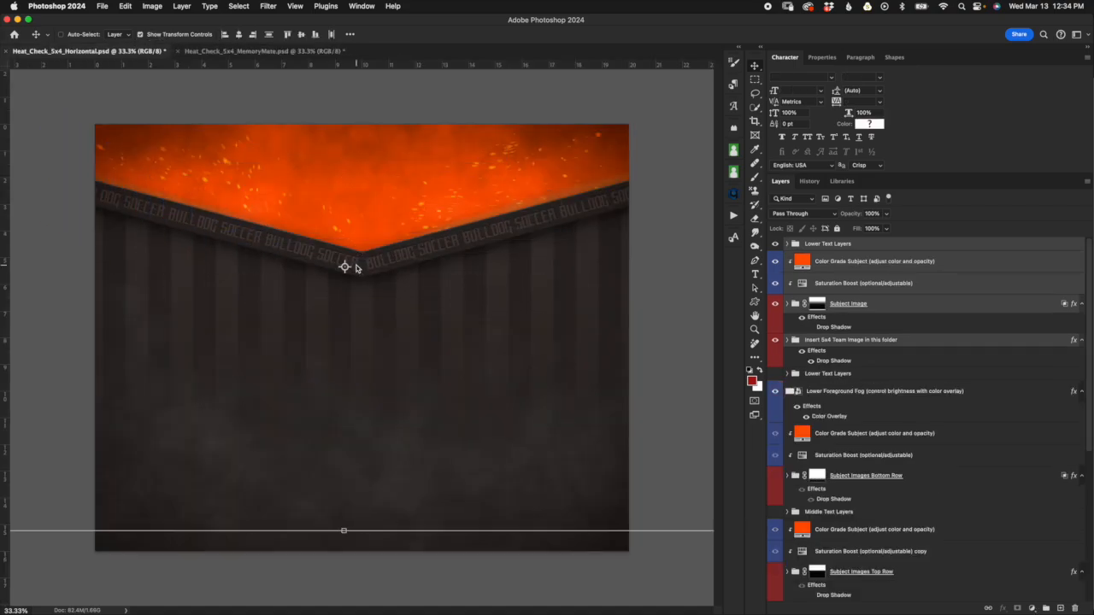
Move the copied layers down into place so the team image, name text and subject fit within the canvas.
{"action": "left_click", "coordinate": [342, 531]}
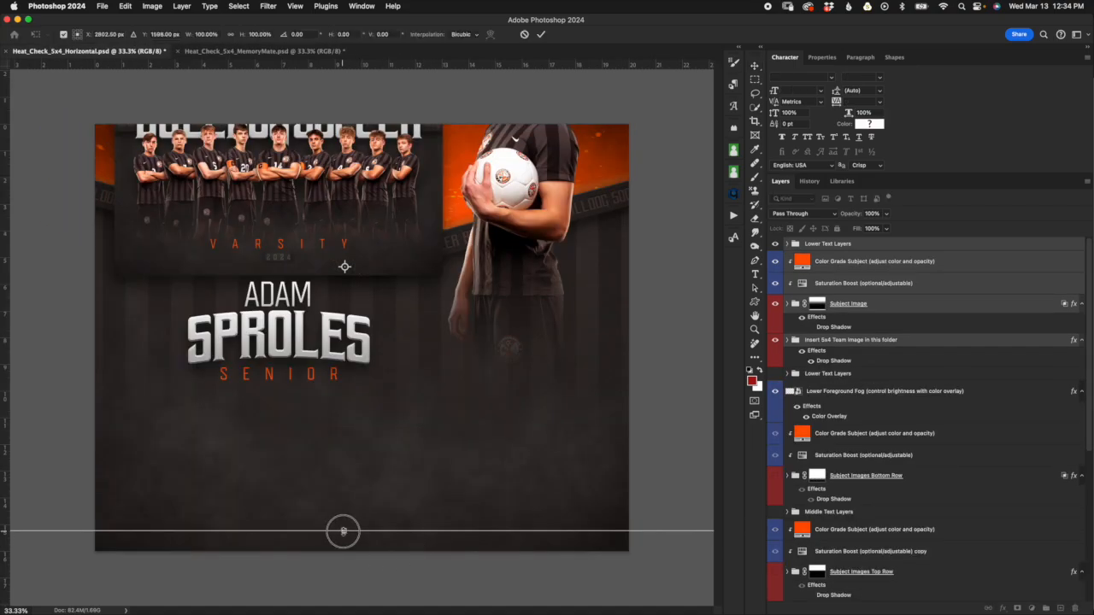
{"action": "left_click_drag", "start_coordinate": [375, 435], "coordinate": [388, 565]}
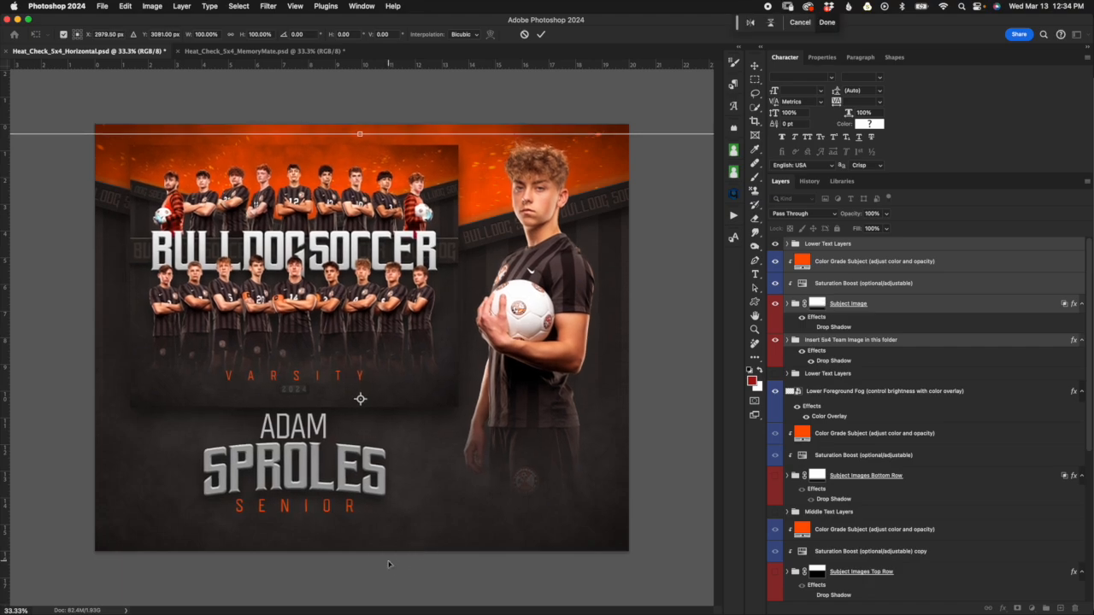
{"action": "left_click", "coordinate": [541, 35]}
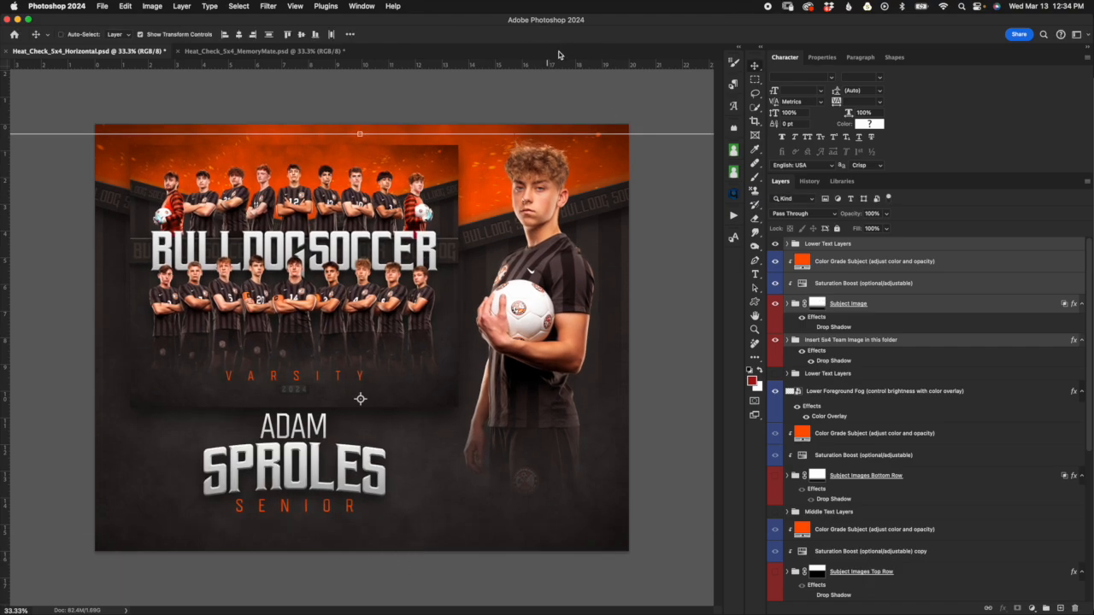
Move the Lower Foreground Fog layer directly beneath the topmost Lower Text Layers group, above the copied subject layers.
{"action": "left_click", "coordinate": [850, 395]}
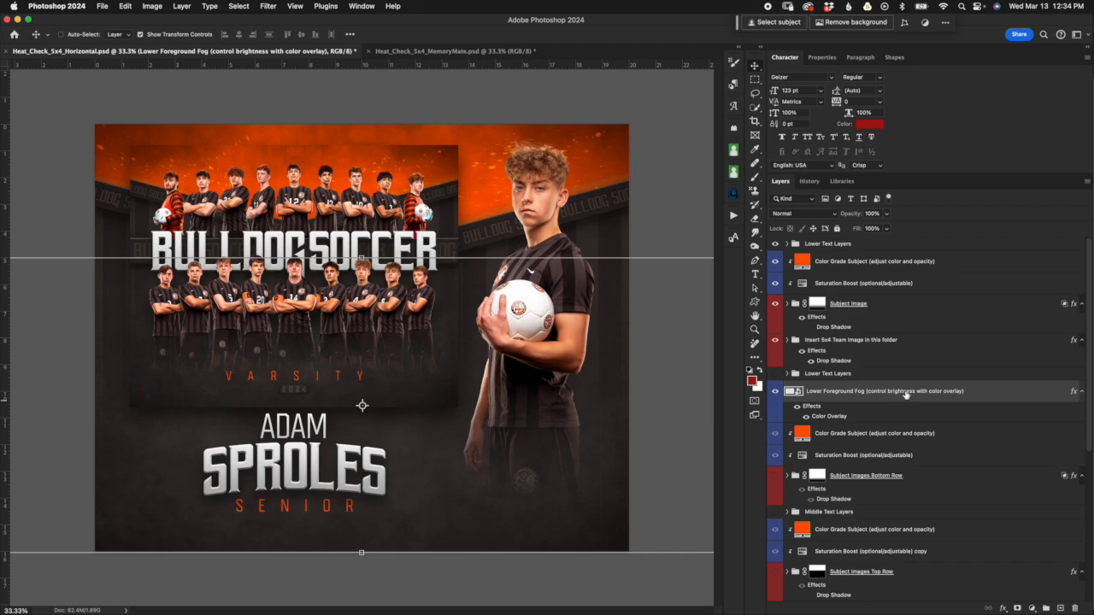
{"action": "left_click_drag", "start_coordinate": [908, 393], "coordinate": [904, 255]}
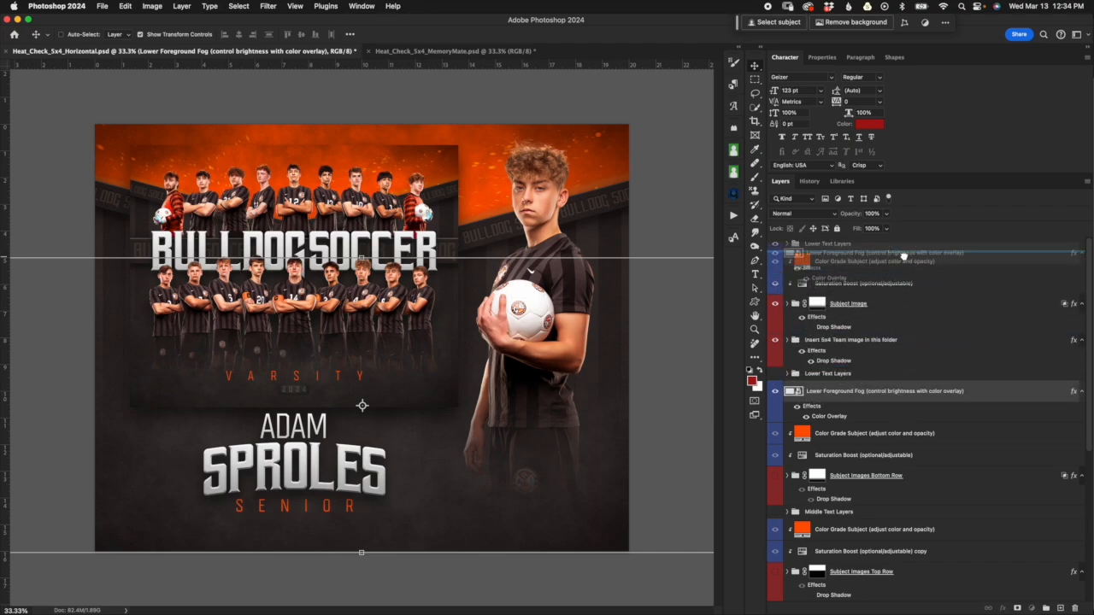
{"action": "left_click_drag", "start_coordinate": [903, 255], "coordinate": [908, 259]}
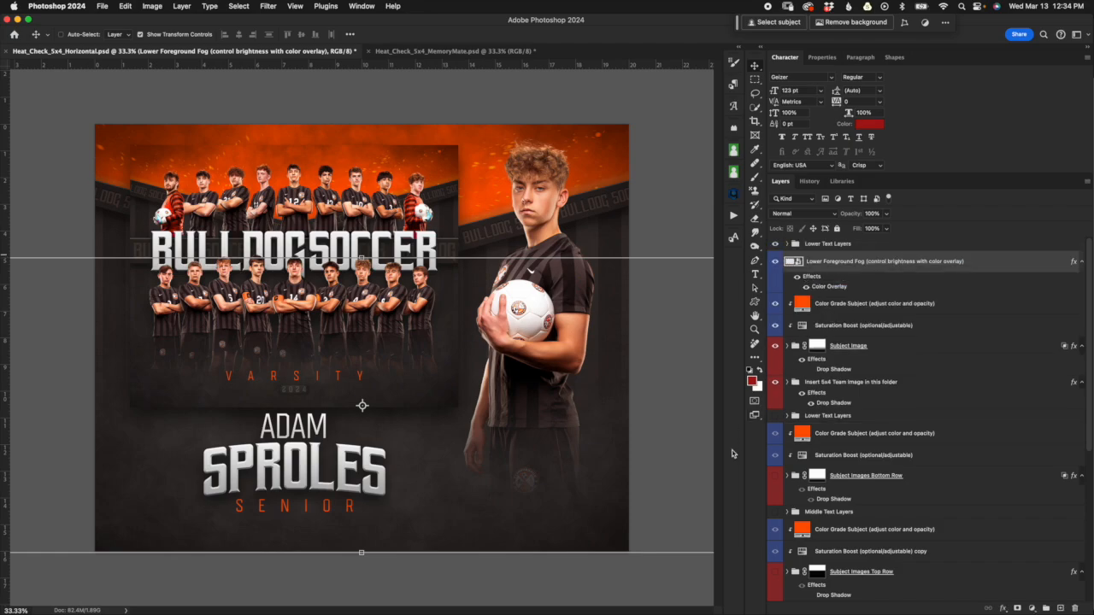